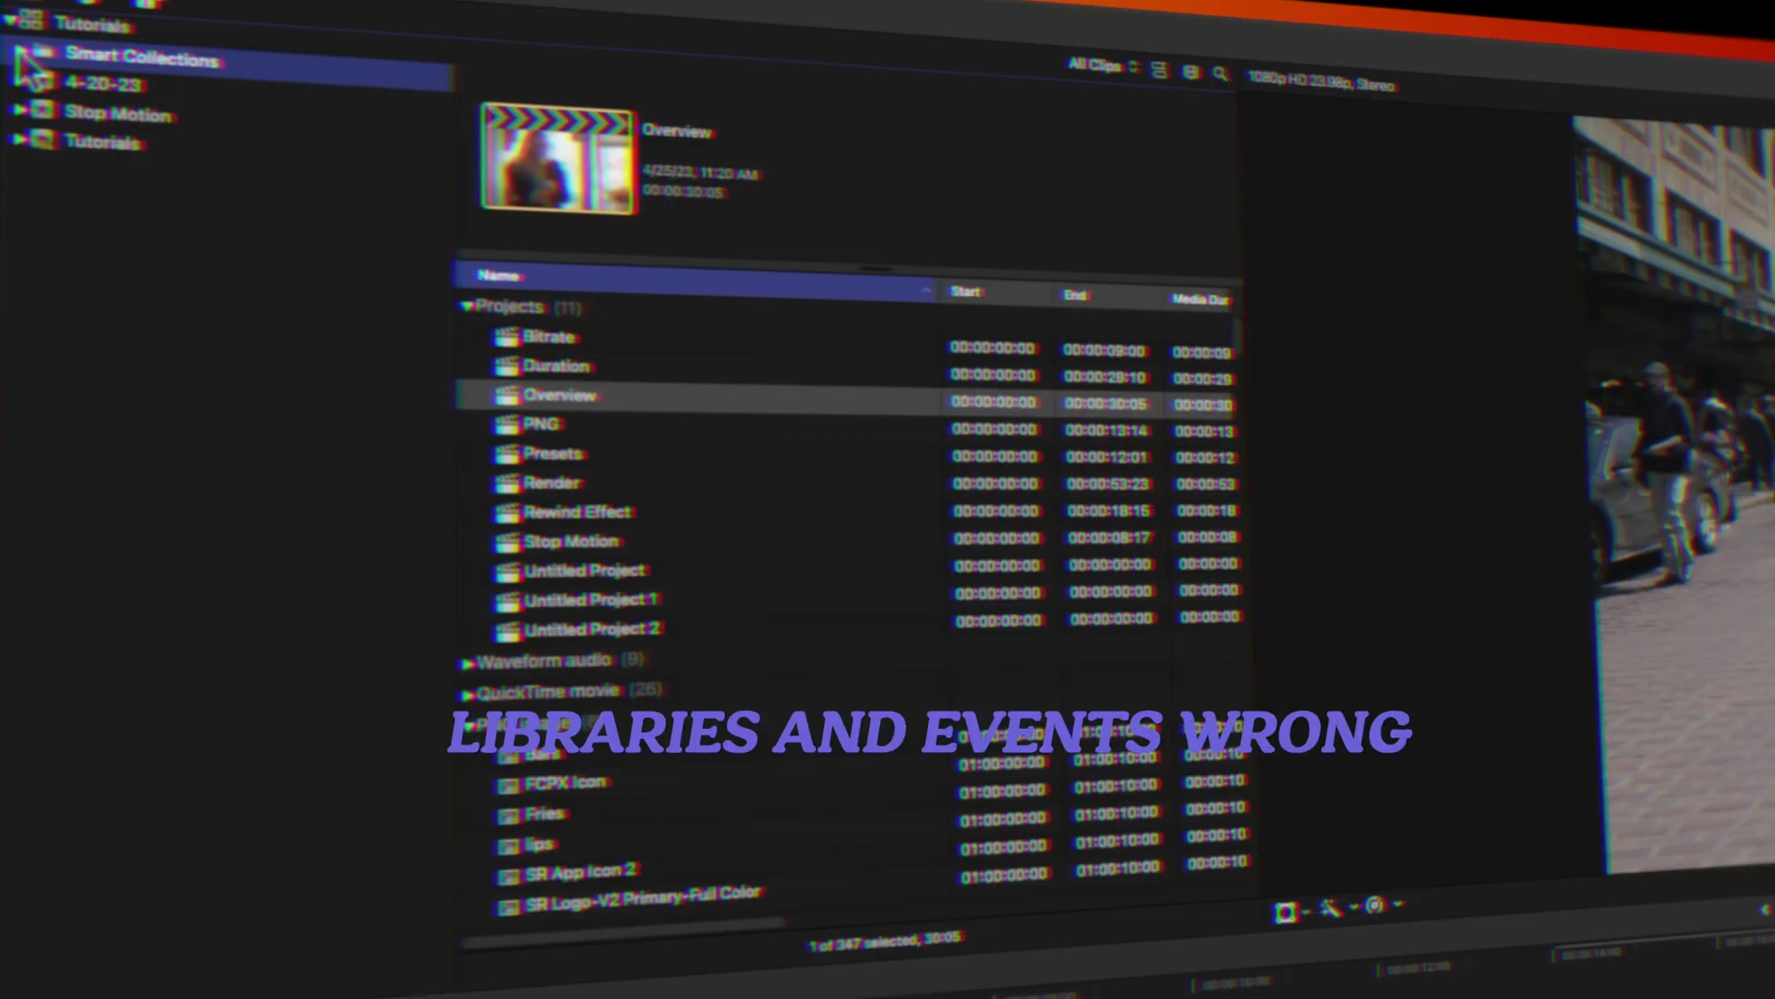
Step: Expand the built-in Smart Collections of the library in the sidebar
{"action": "left_click", "coordinate": [21, 52]}
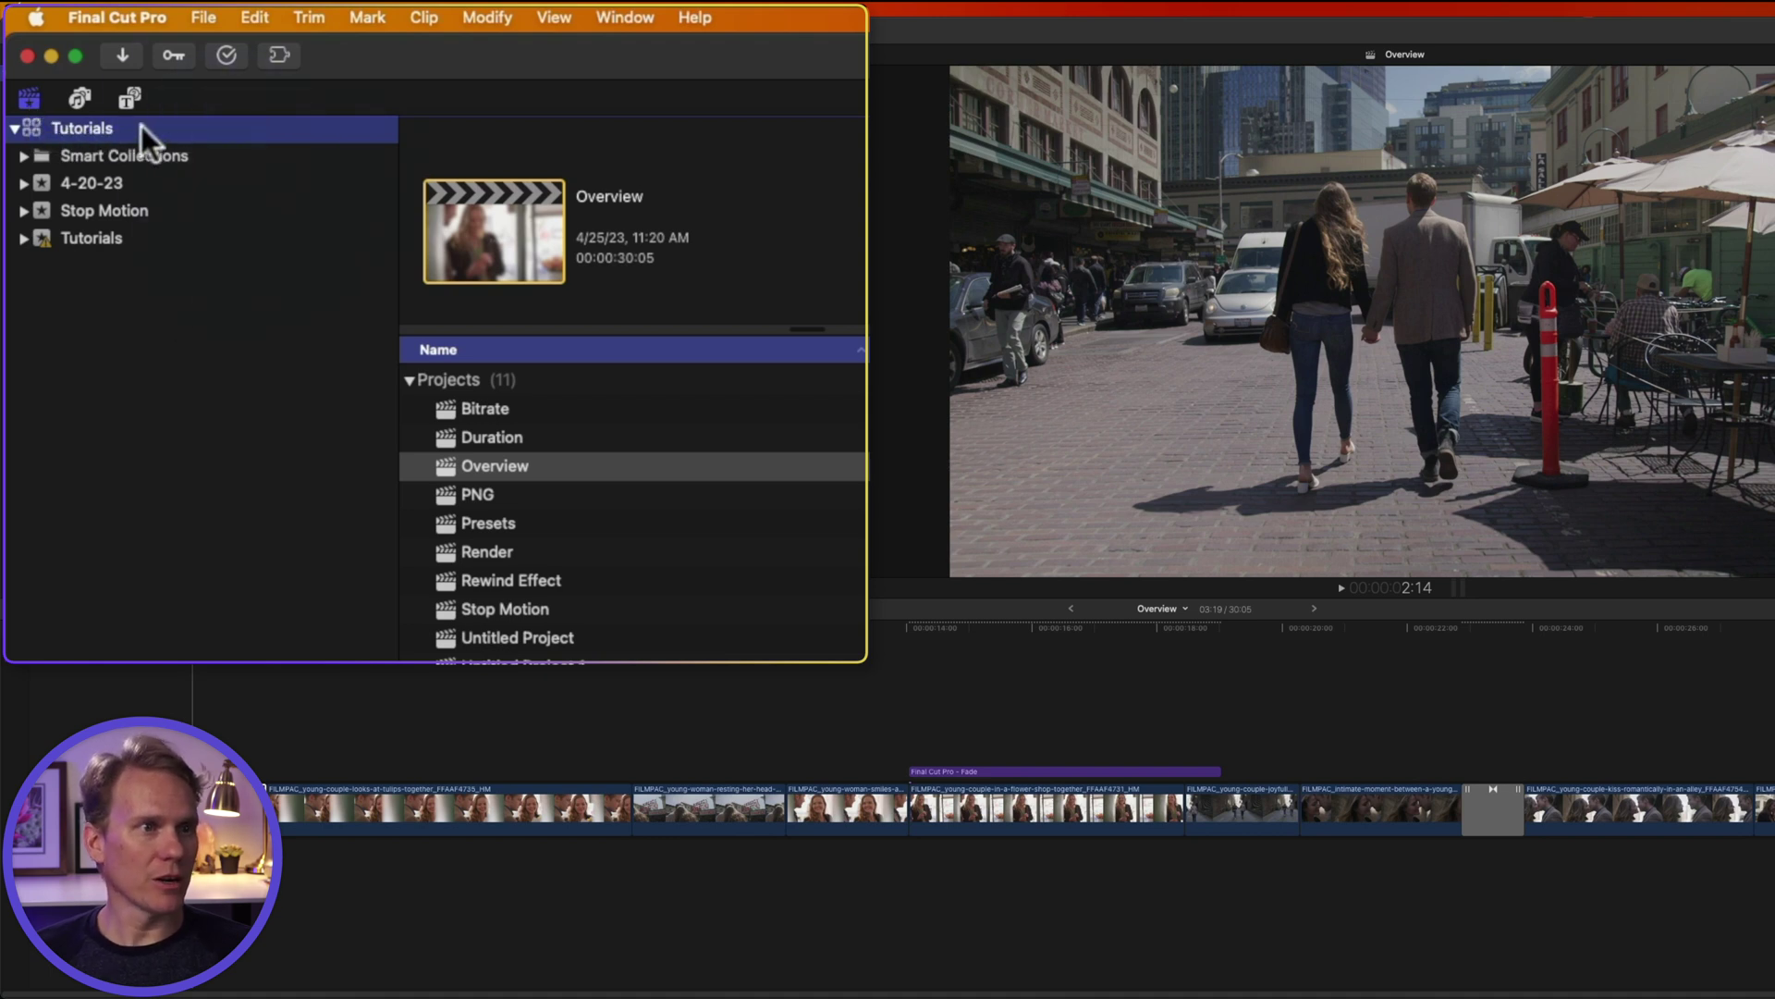
Step: Browse the 4-20-23, Stop Motion and Tutorials events and open the Stop Motion project
{"action": "mouse_move", "coordinate": [146, 126]}
{"action": "mouse_move", "coordinate": [111, 175]}
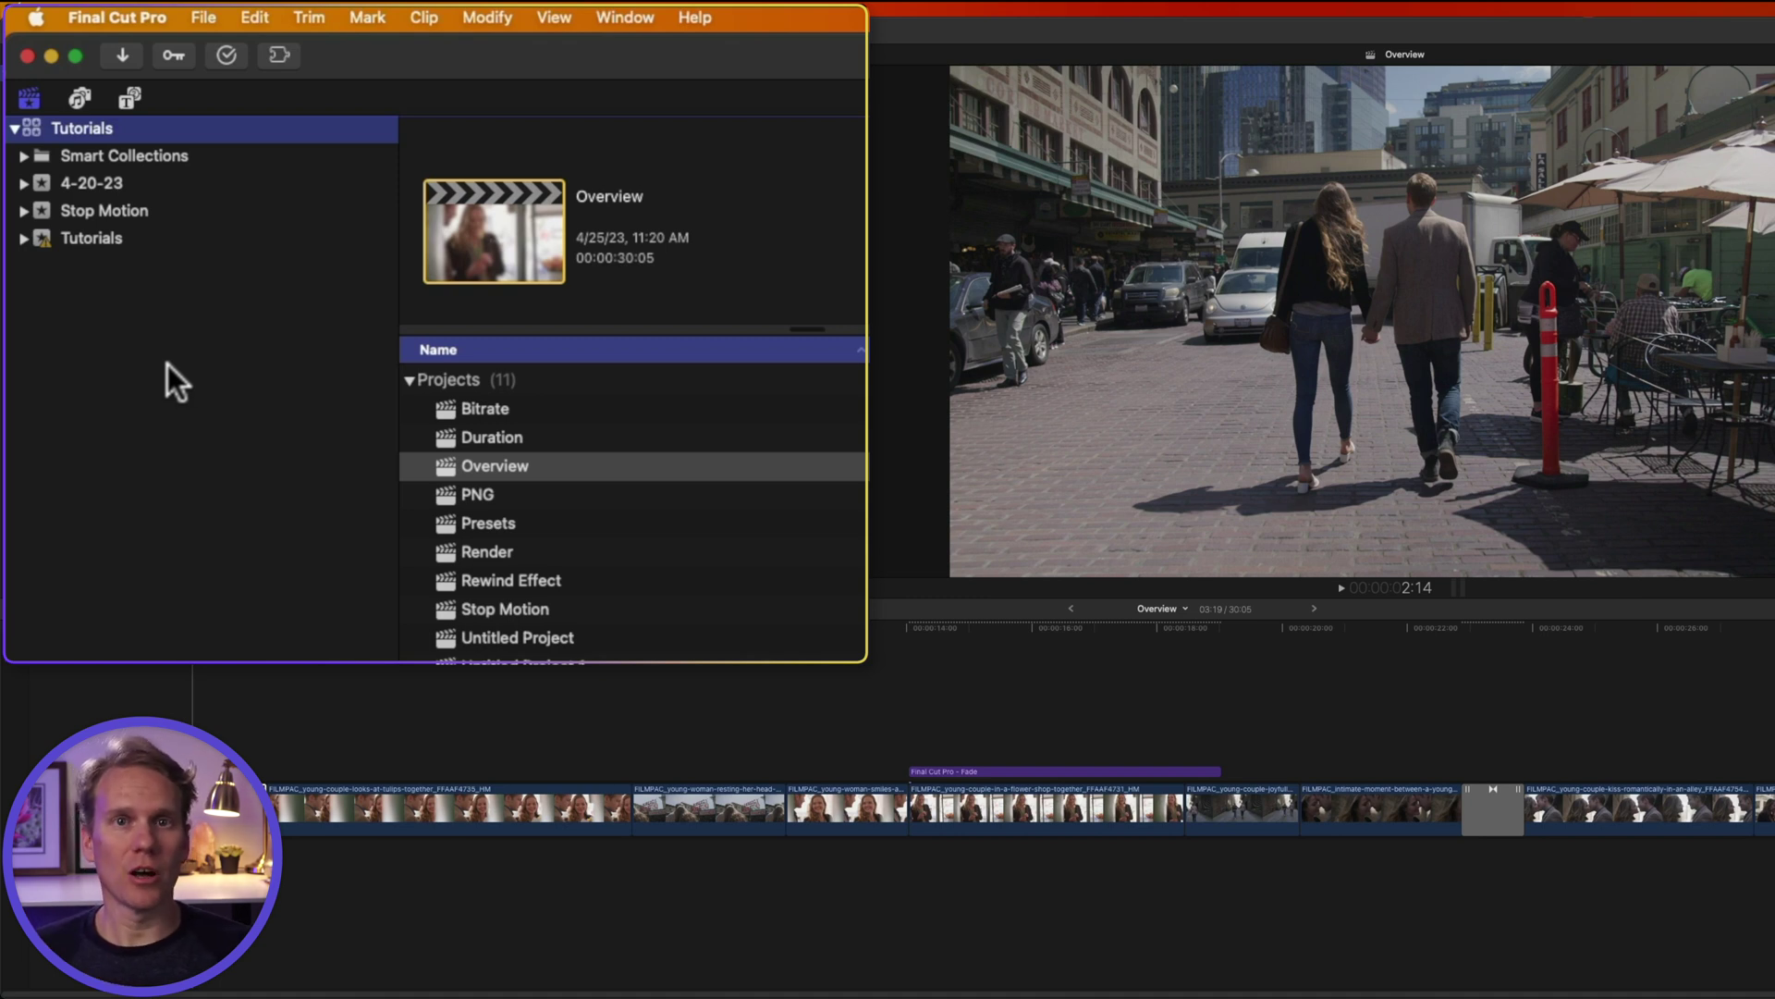
{"action": "left_click", "coordinate": [157, 209]}
{"action": "left_click", "coordinate": [126, 233]}
{"action": "left_click", "coordinate": [119, 189]}
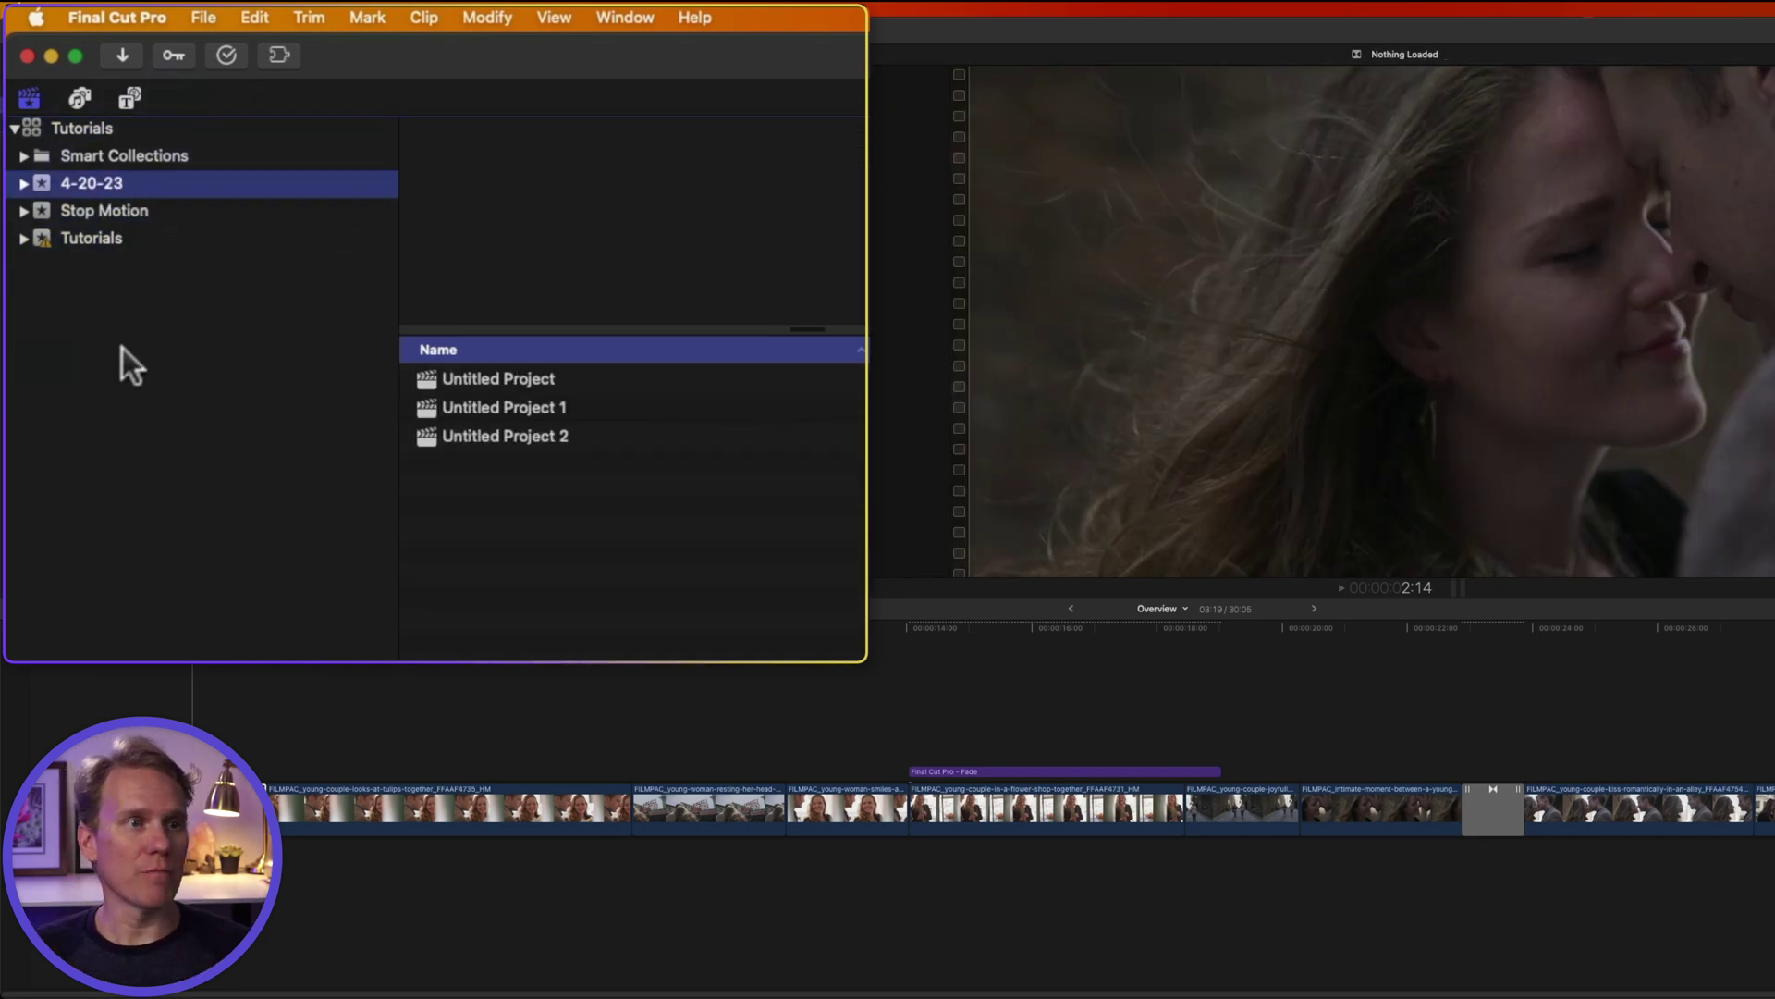
{"action": "left_click", "coordinate": [229, 211]}
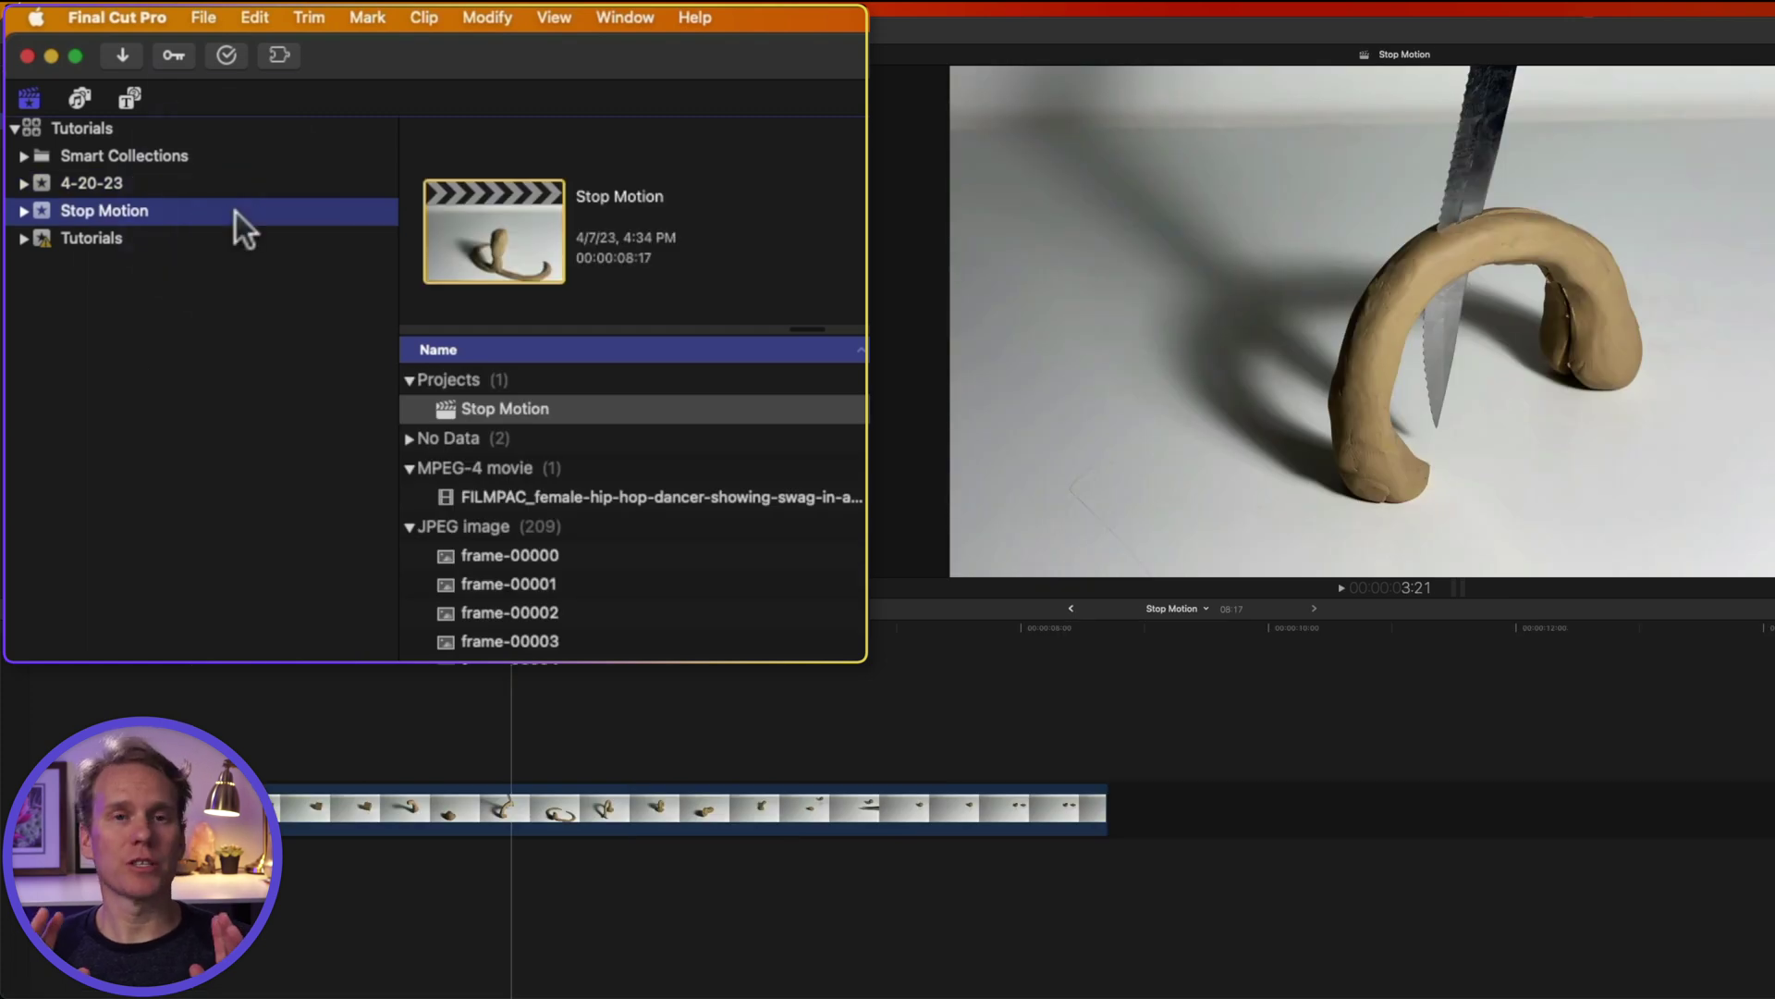
{"action": "left_click", "coordinate": [657, 407]}
{"action": "scroll", "coordinate": [694, 451], "scroll_direction": "down", "scroll_amount": 10}
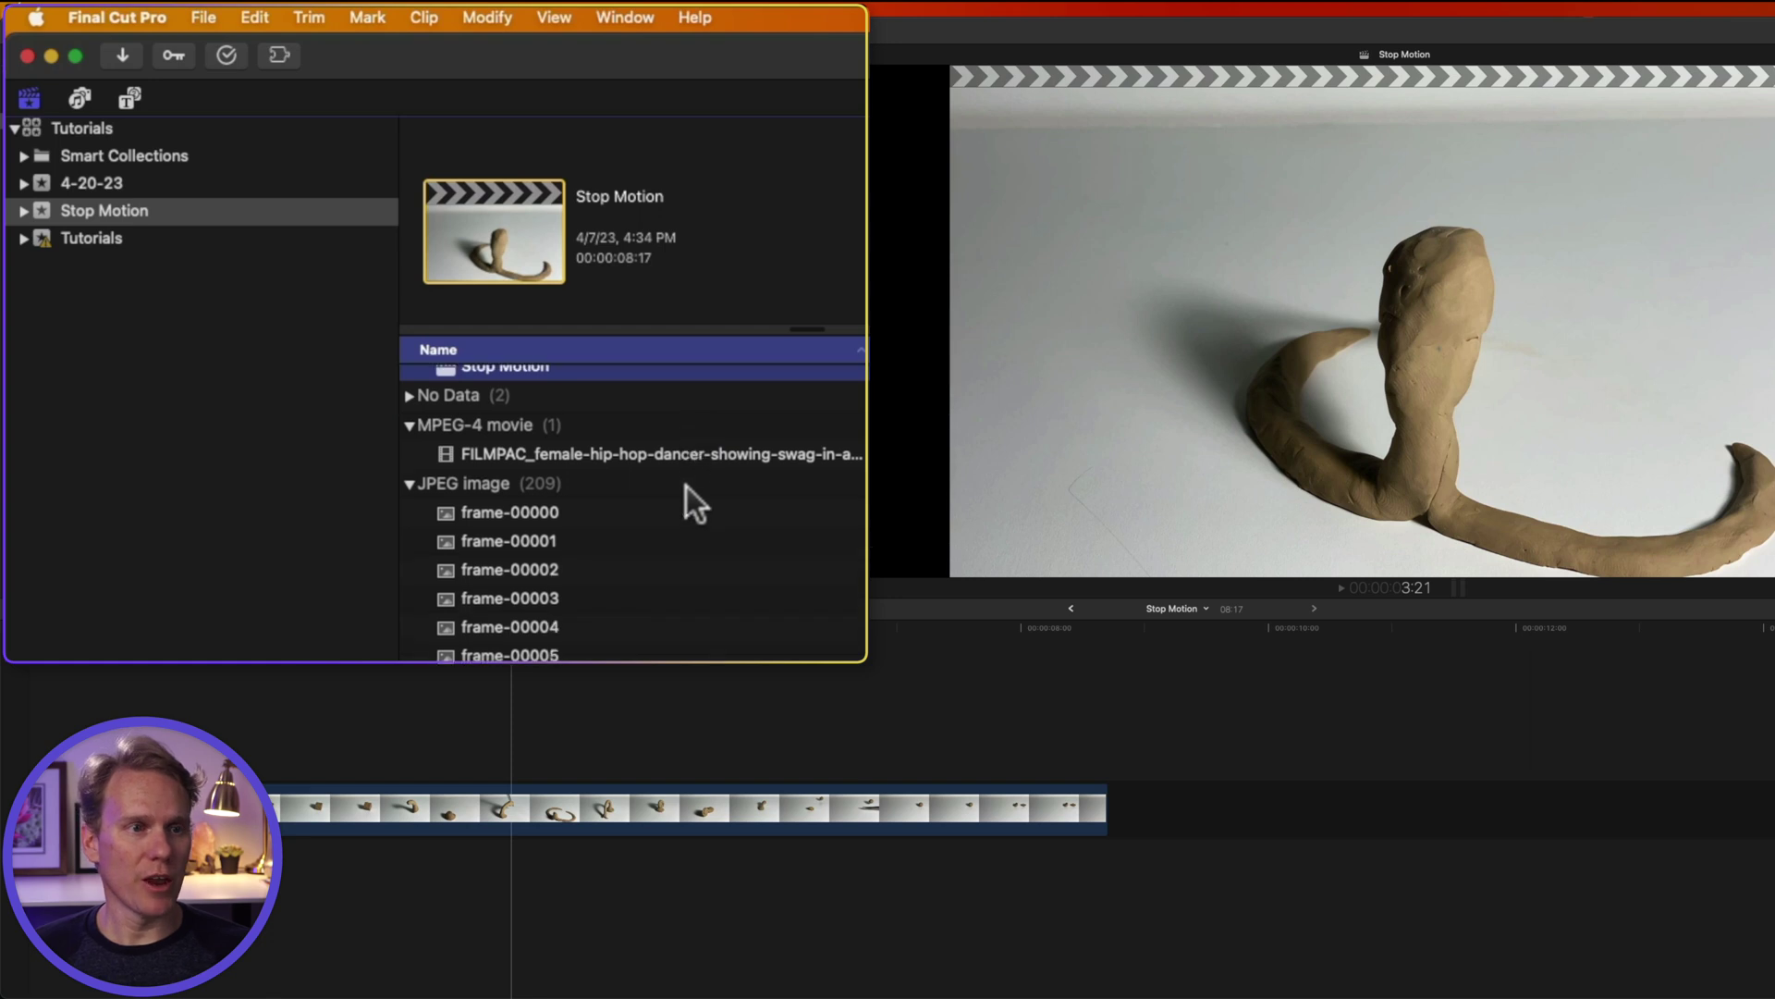
{"action": "scroll", "coordinate": [685, 491], "scroll_direction": "up", "scroll_amount": 10}
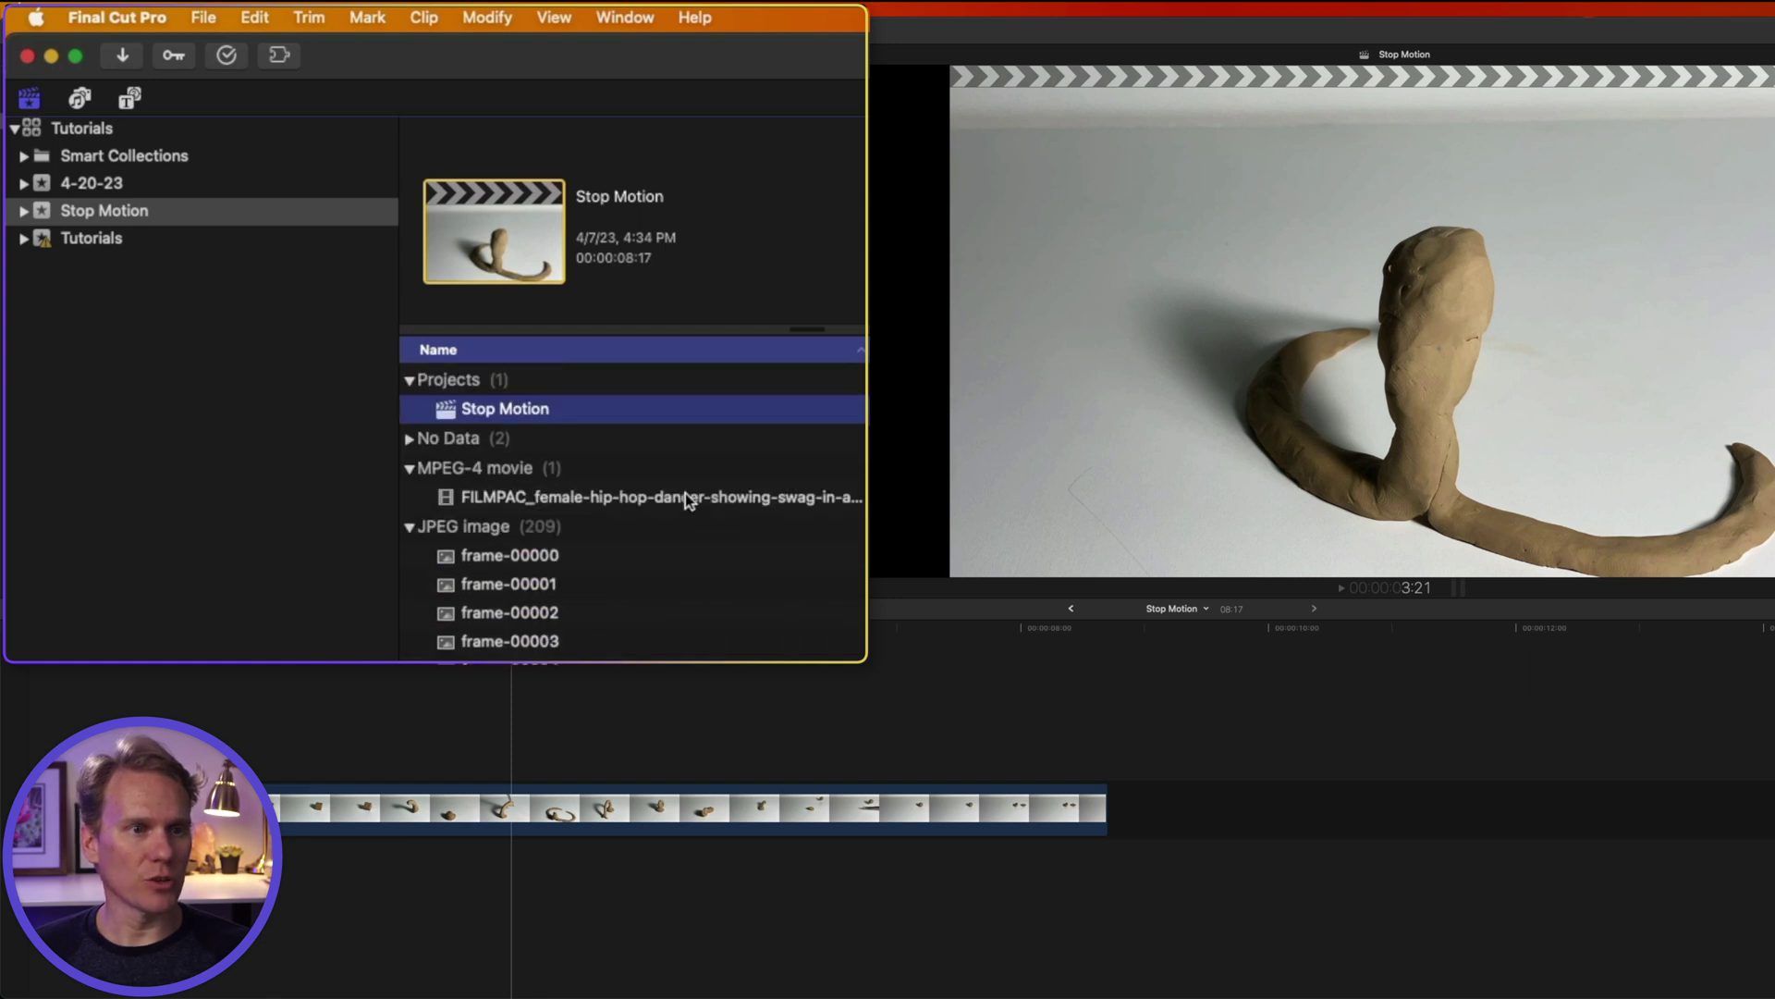
Step: Show the Tutorials event's projects and open Overview in the timeline
{"action": "left_click", "coordinate": [293, 305]}
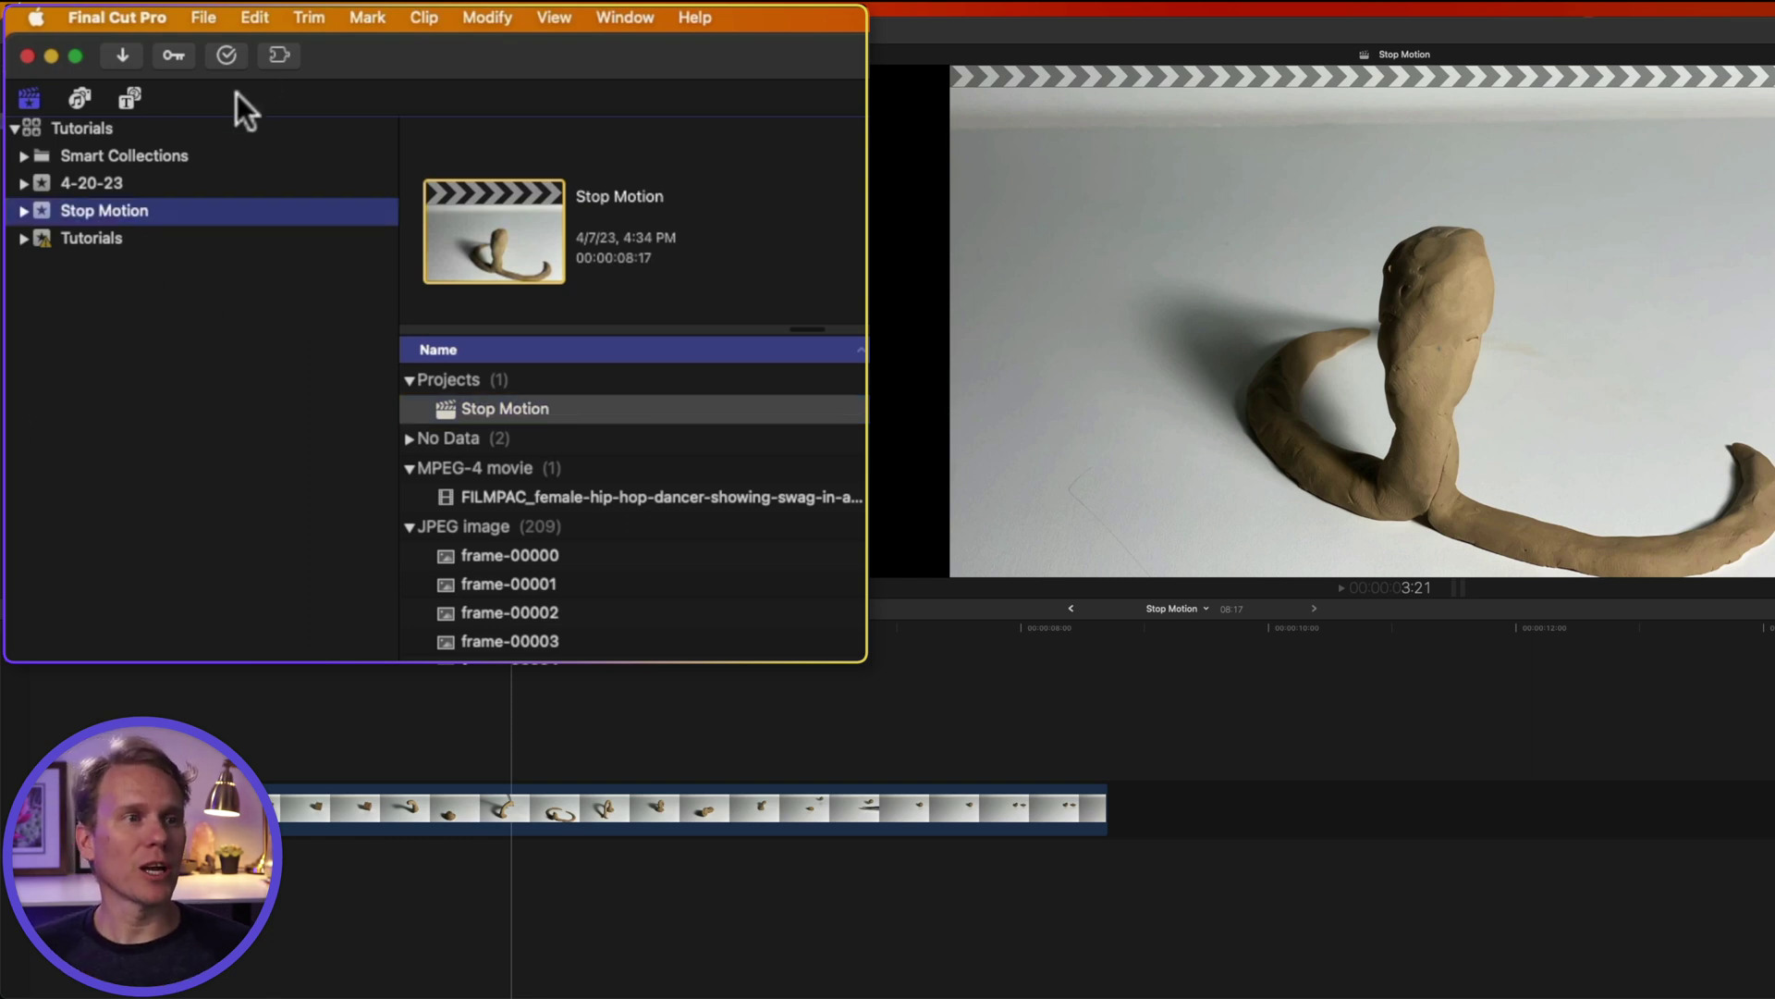
{"action": "left_click", "coordinate": [142, 131]}
{"action": "left_click", "coordinate": [124, 237]}
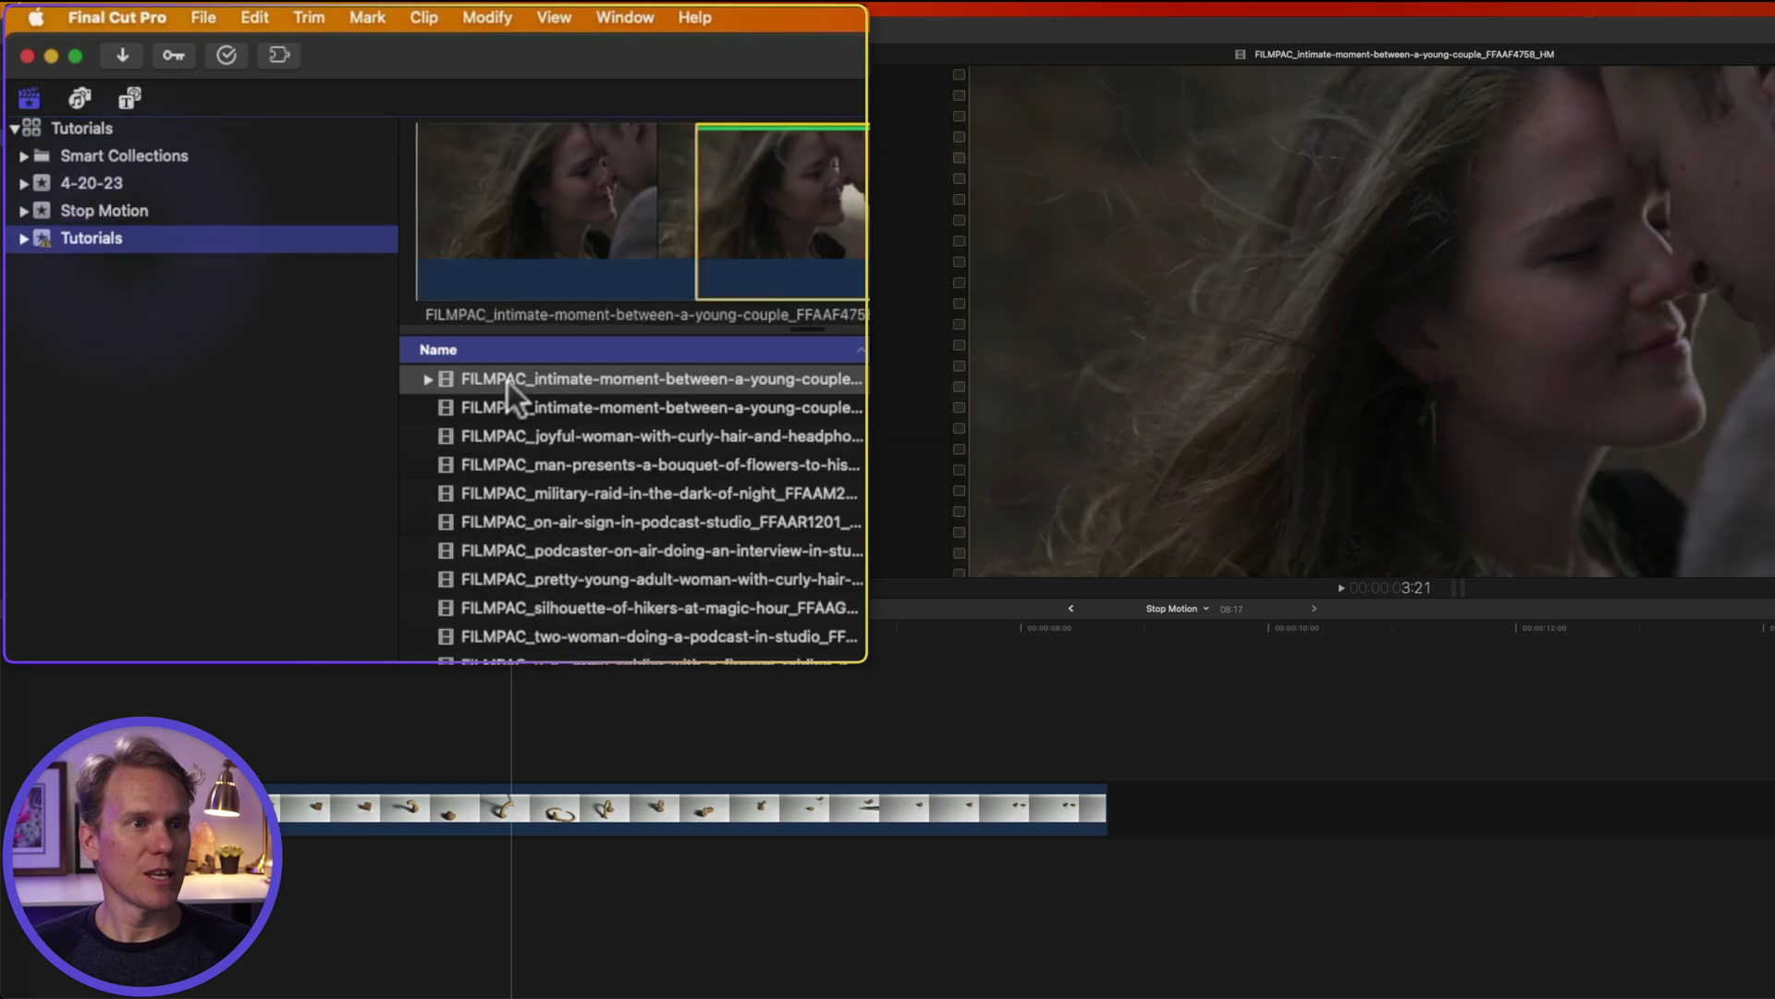
{"action": "left_click", "coordinate": [574, 433]}
{"action": "left_click", "coordinate": [568, 494]}
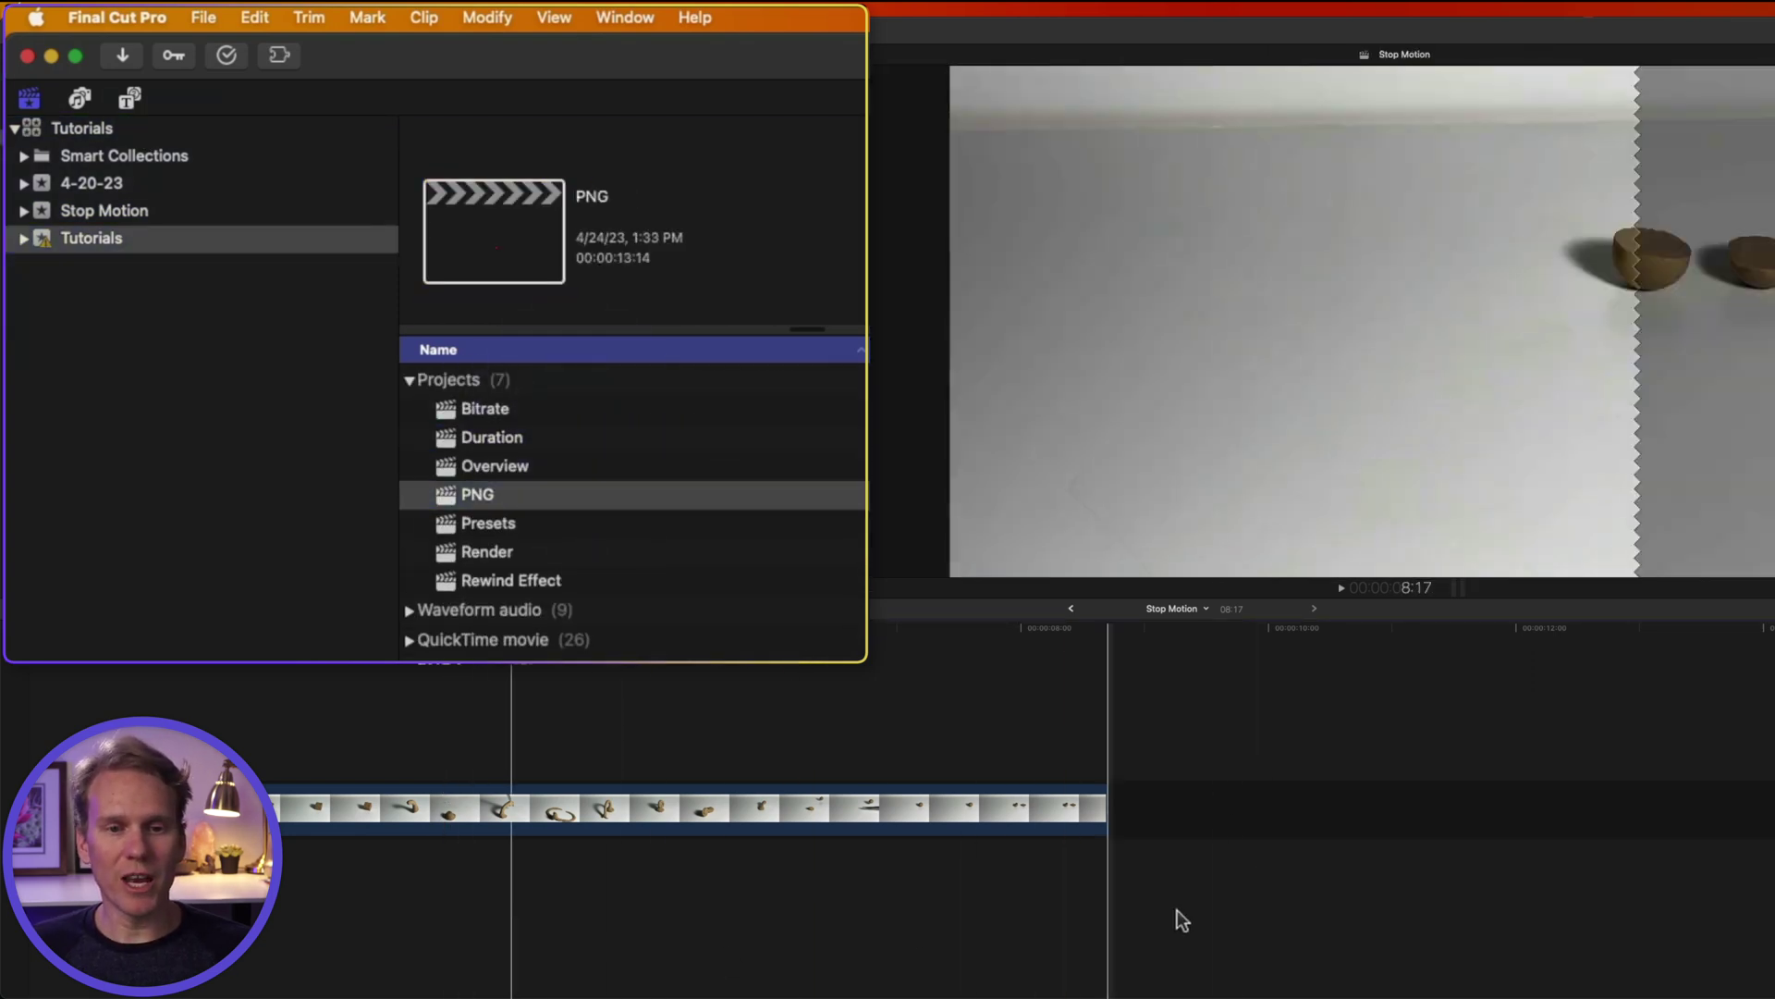
{"action": "left_click", "coordinate": [587, 490]}
{"action": "key", "text": "Up"}
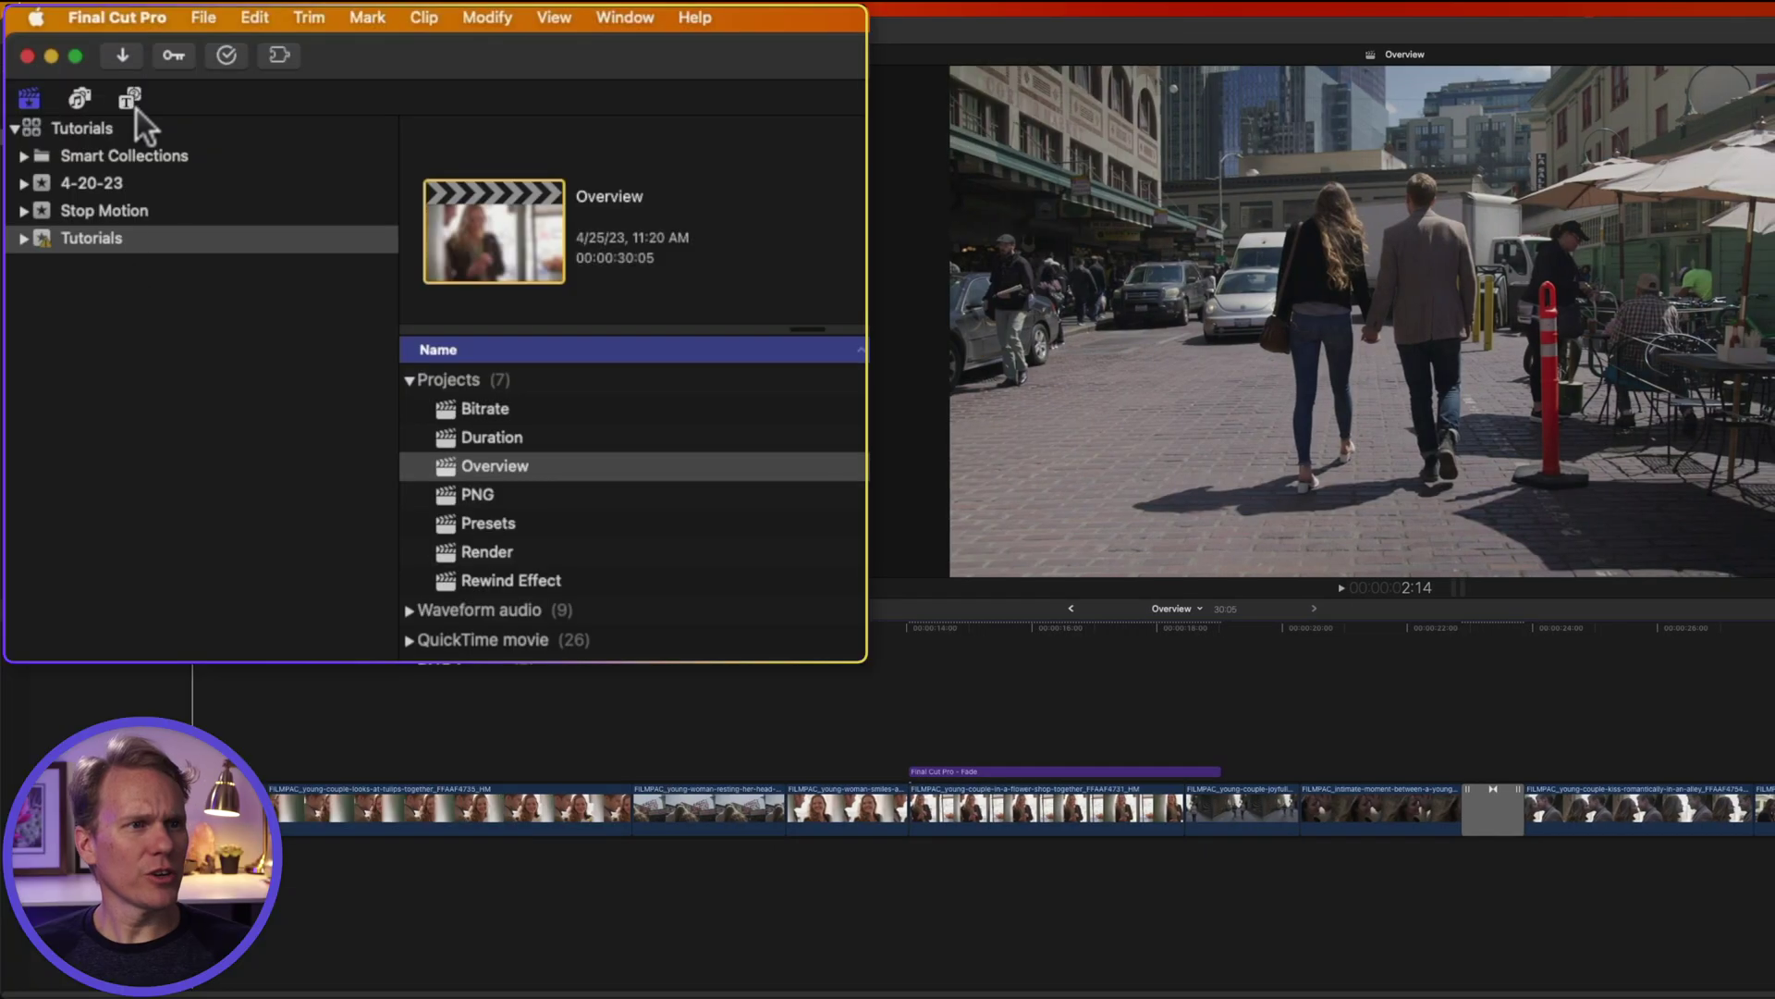
Step: Expand Smart Collections and view All Video, Audio Only, Projects and Stills in turn
{"action": "left_click", "coordinate": [169, 233]}
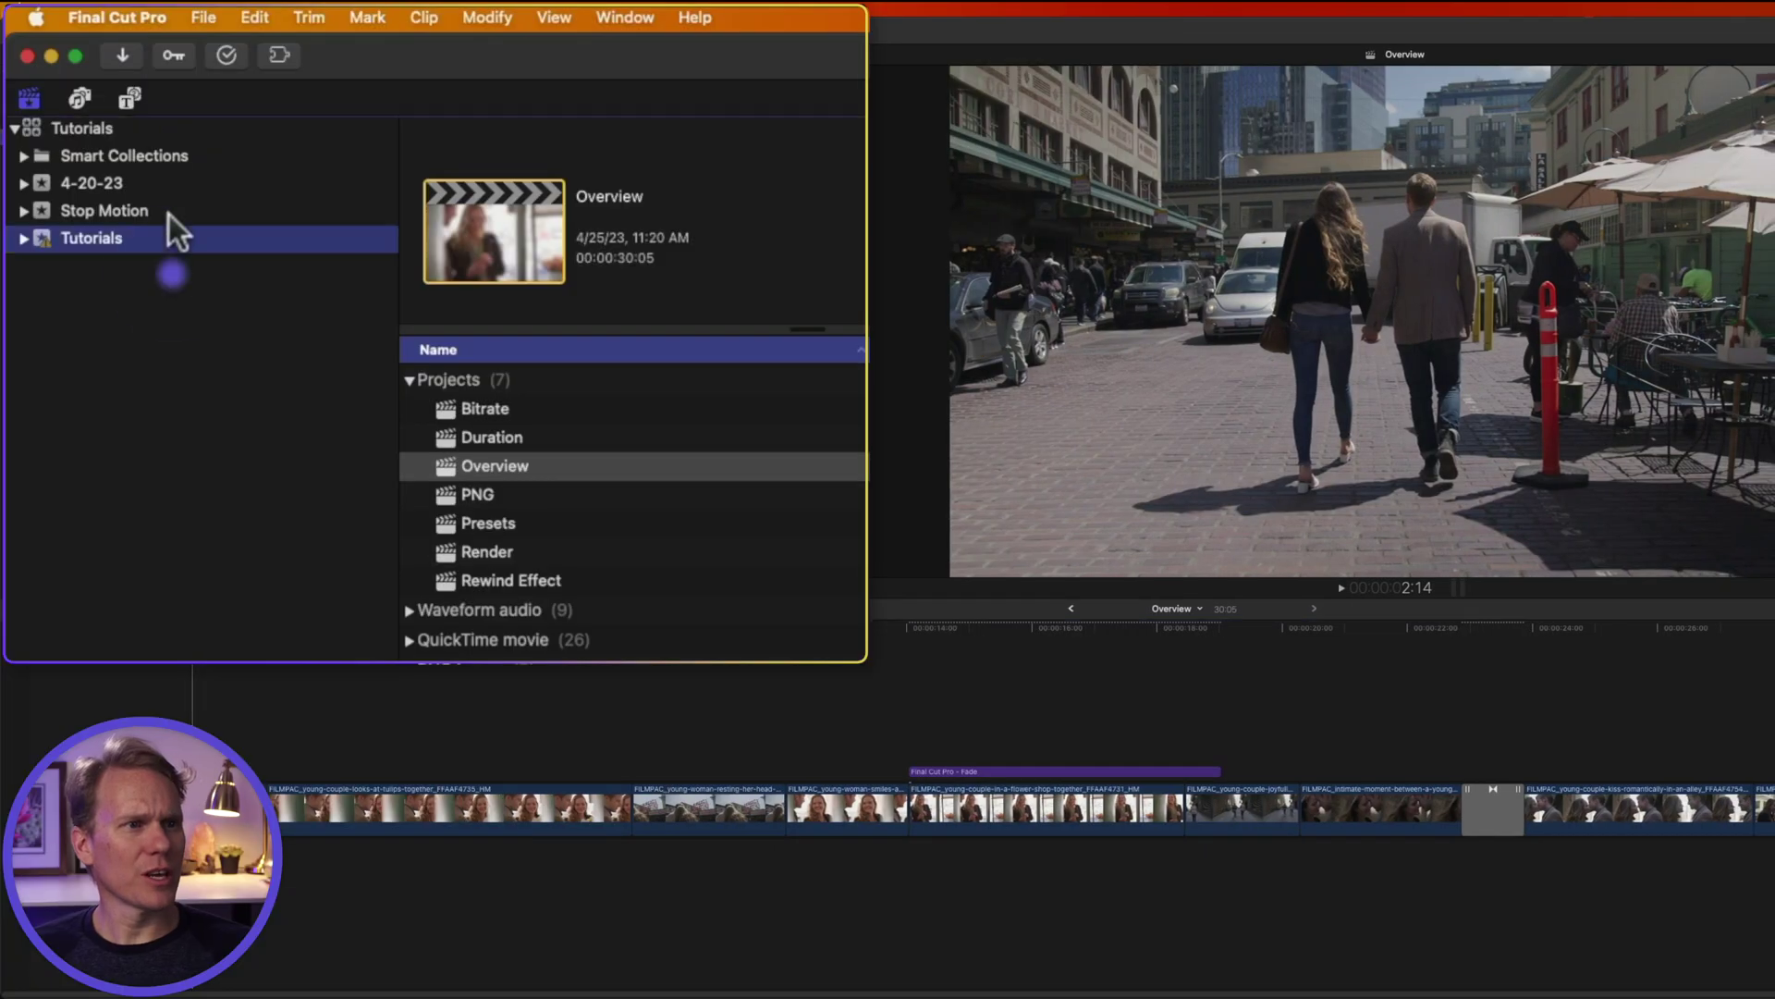
{"action": "left_click", "coordinate": [172, 154]}
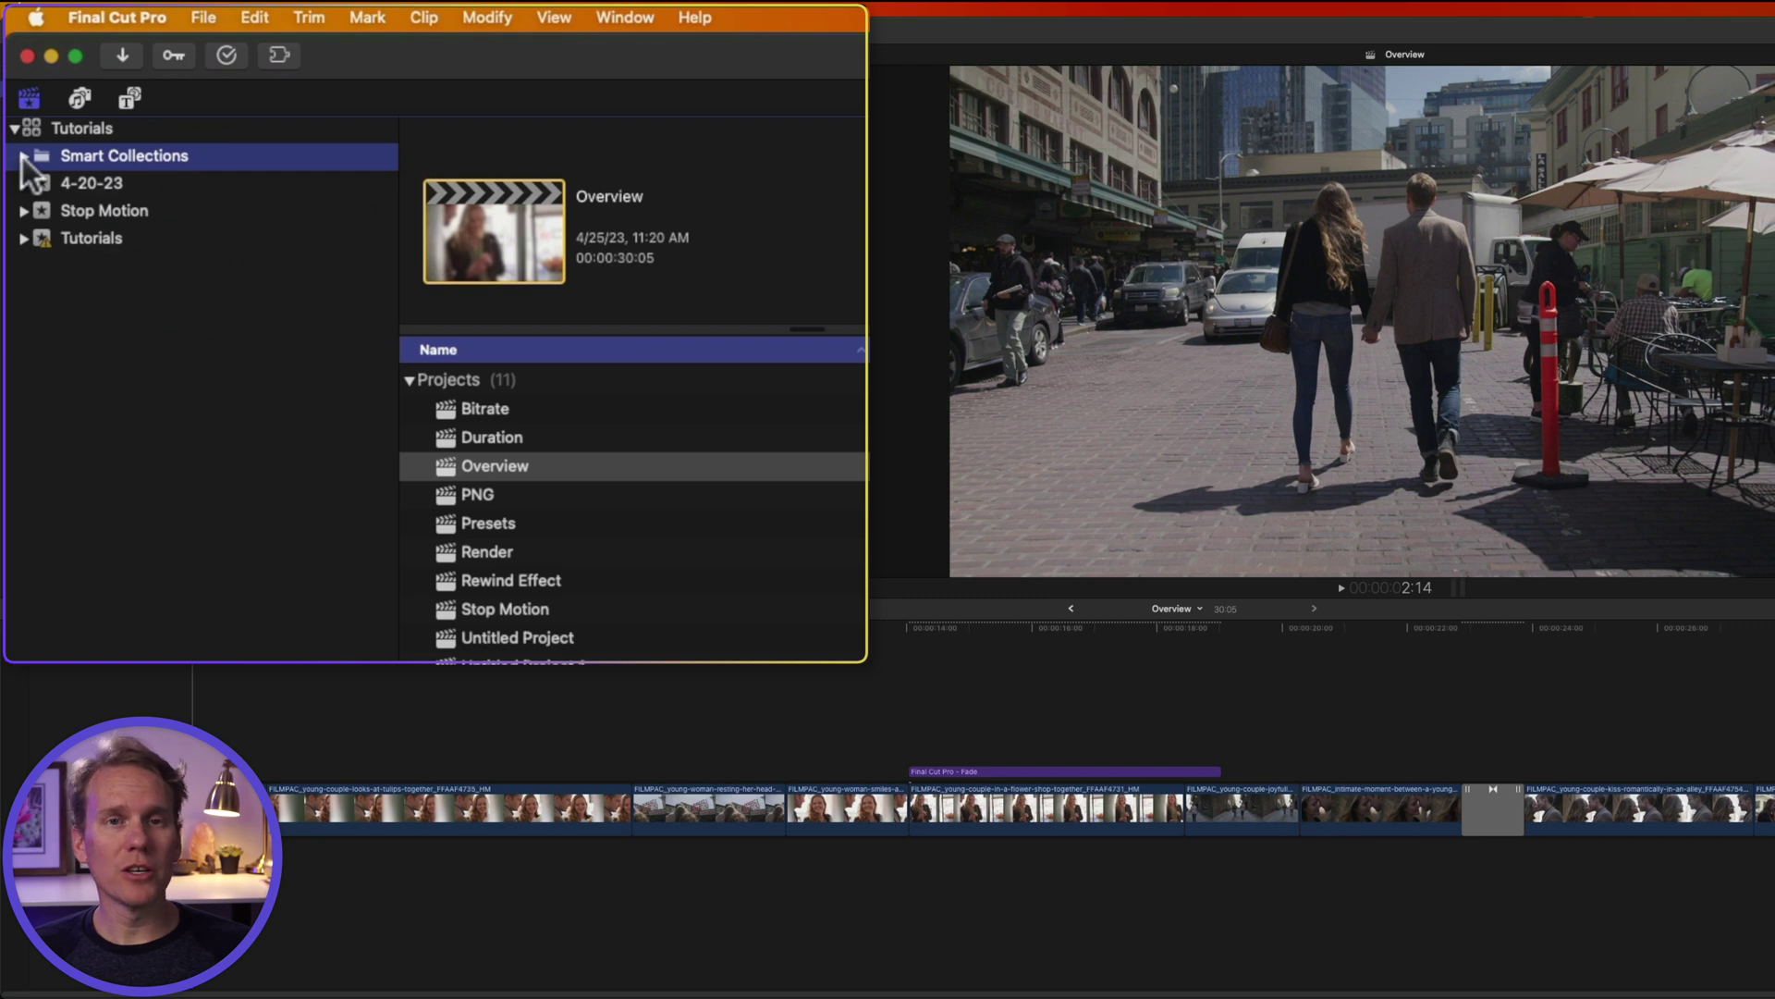
{"action": "left_click", "coordinate": [22, 157]}
{"action": "left_click", "coordinate": [211, 185]}
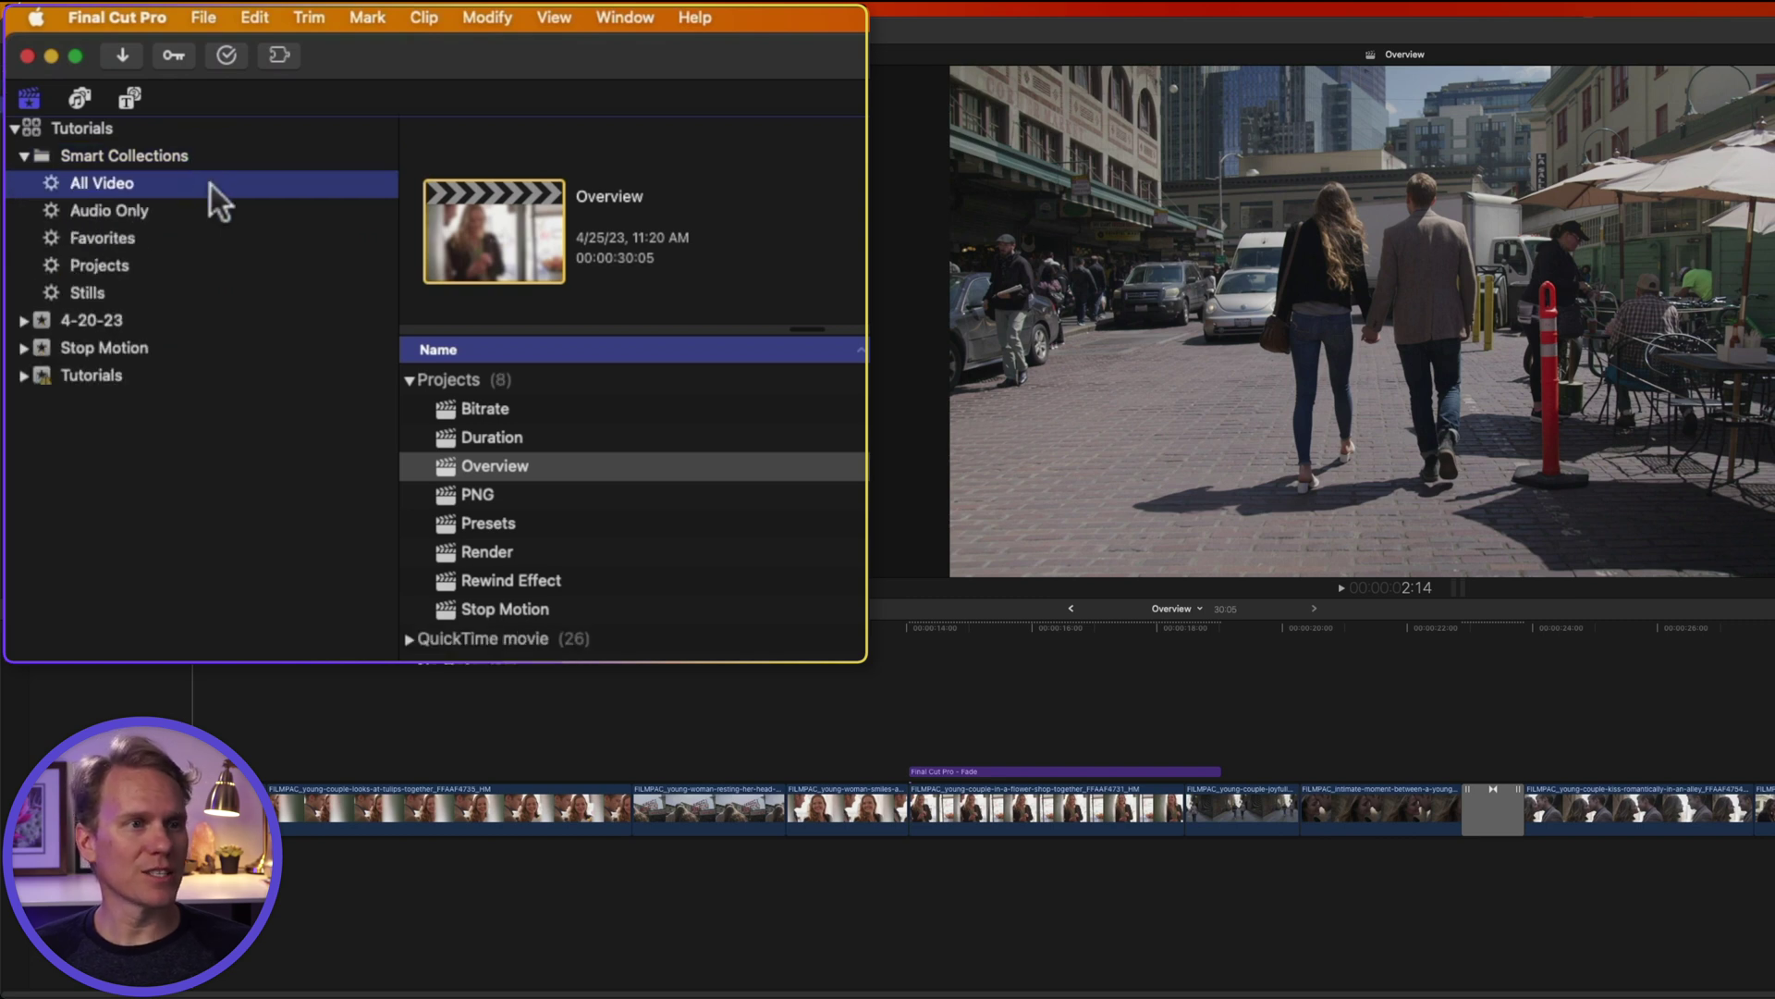
{"action": "left_click", "coordinate": [228, 215]}
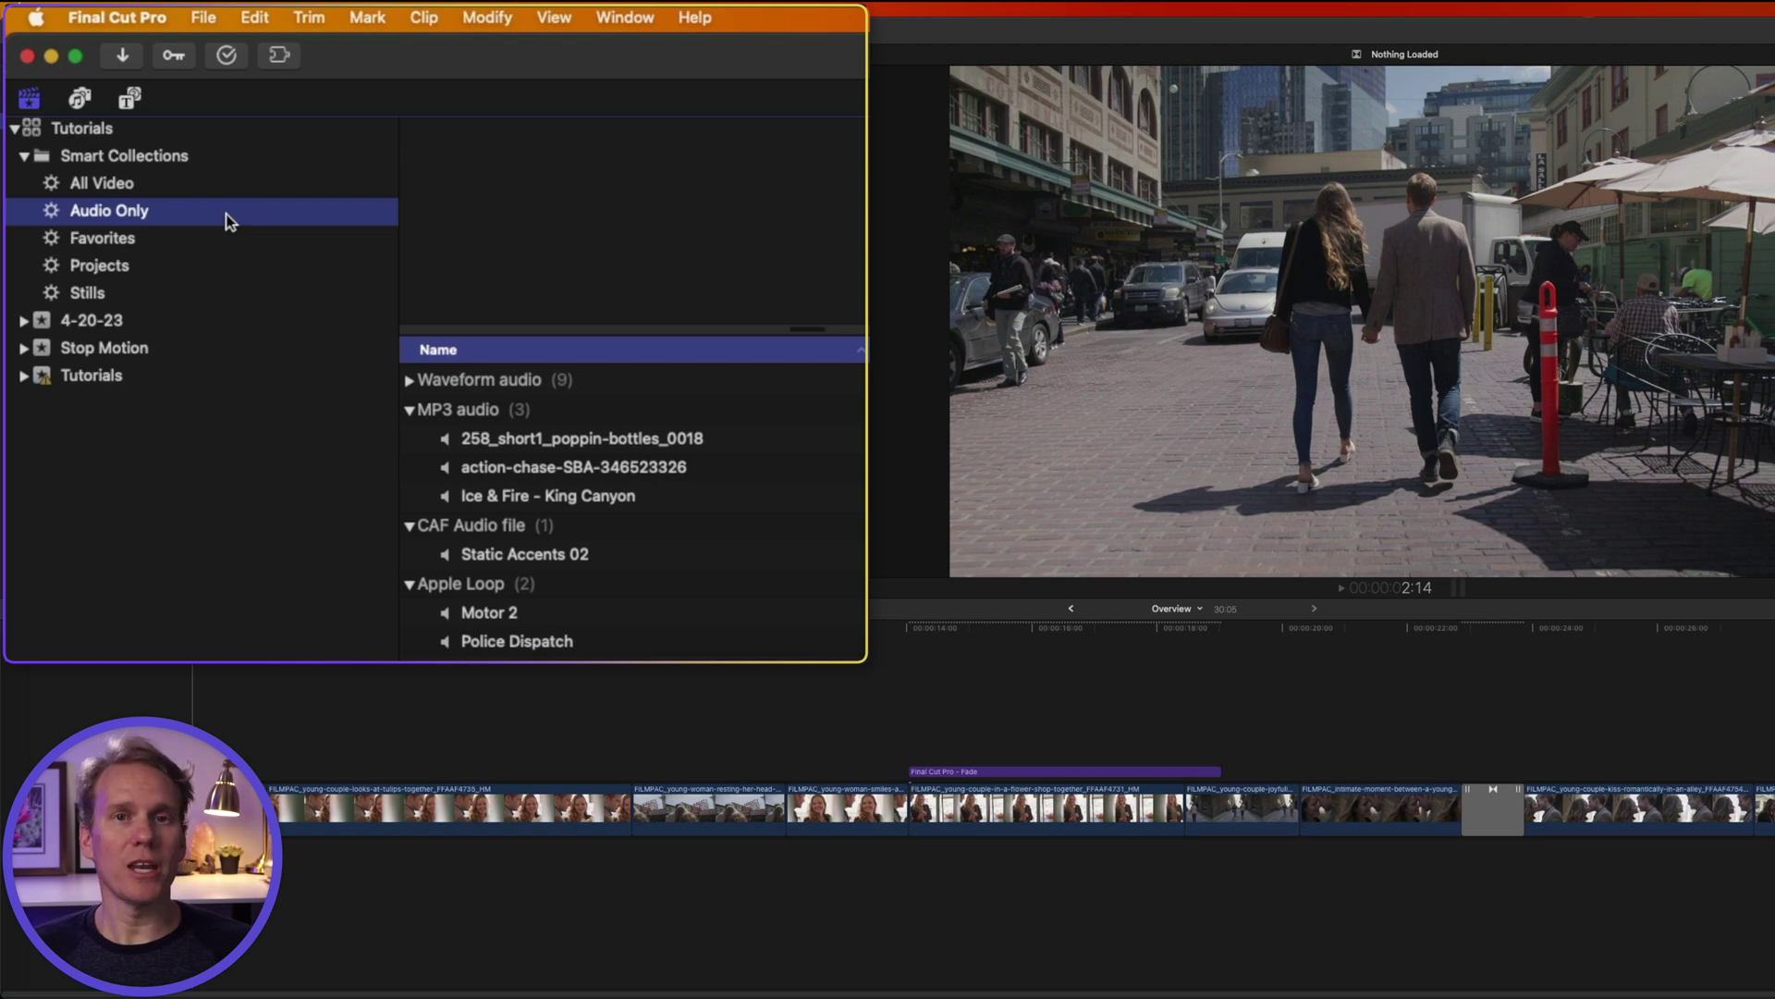
{"action": "left_click", "coordinate": [158, 266]}
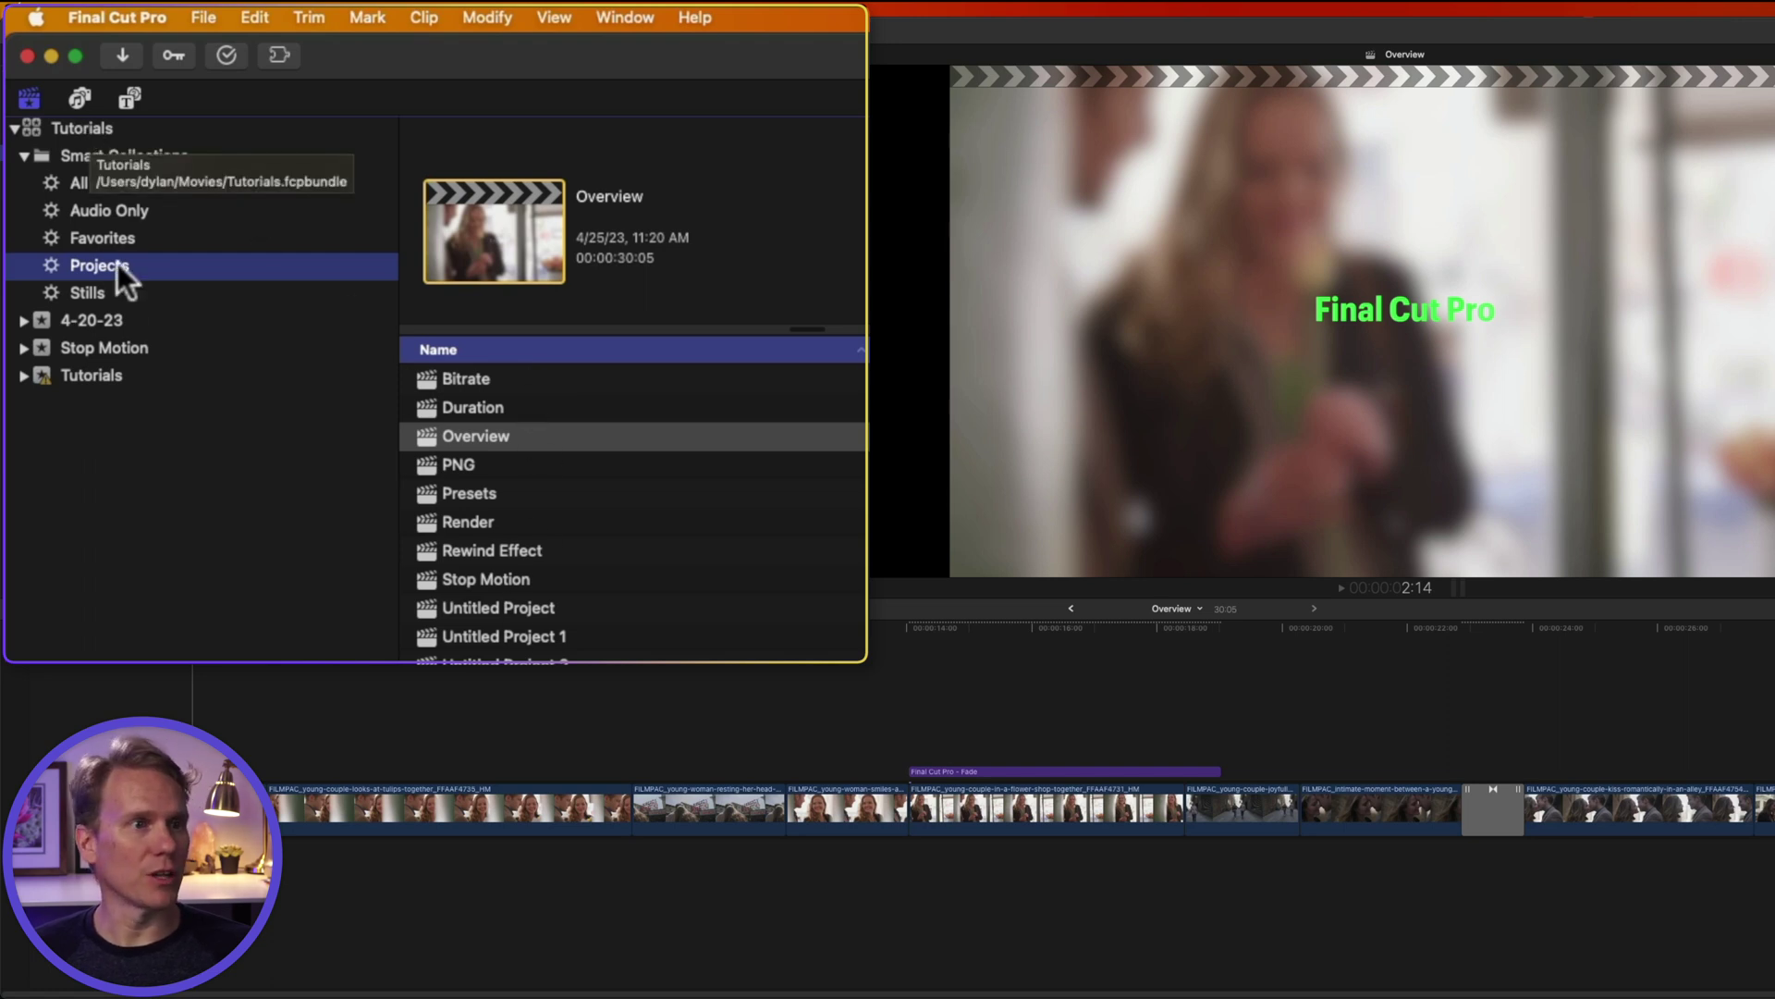
{"action": "left_click", "coordinate": [116, 292]}
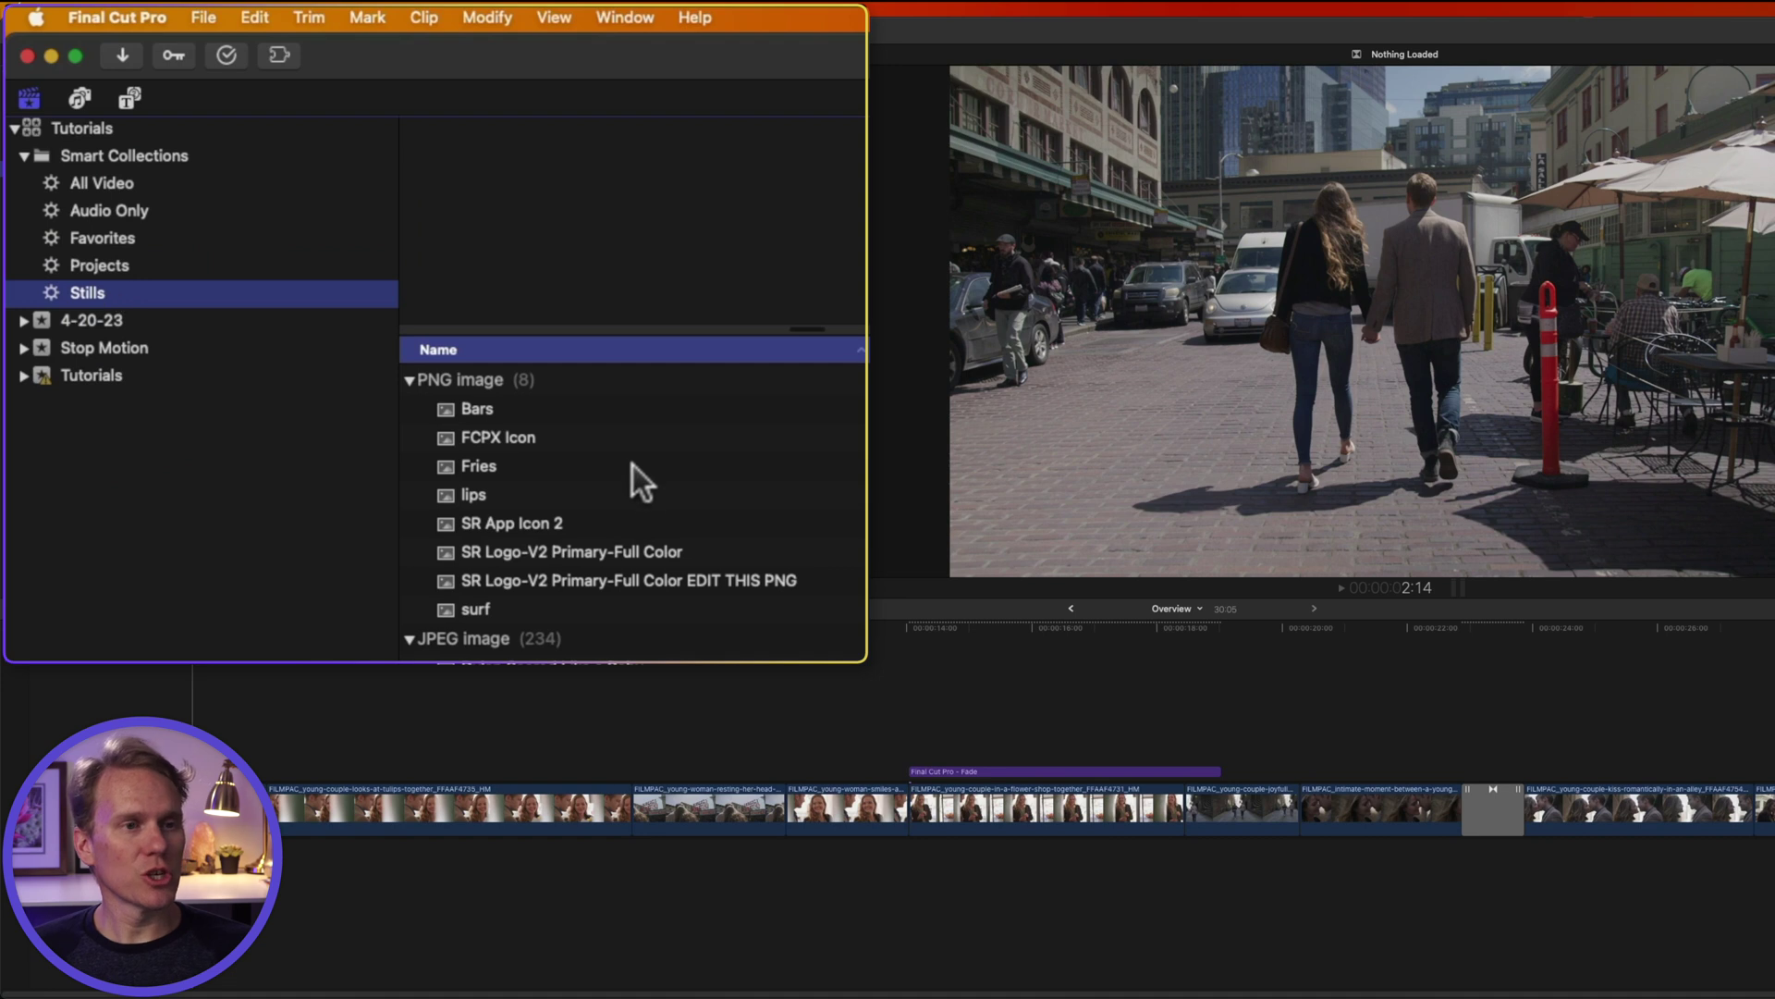
{"action": "scroll", "coordinate": [633, 467], "scroll_direction": "down", "scroll_amount": 5}
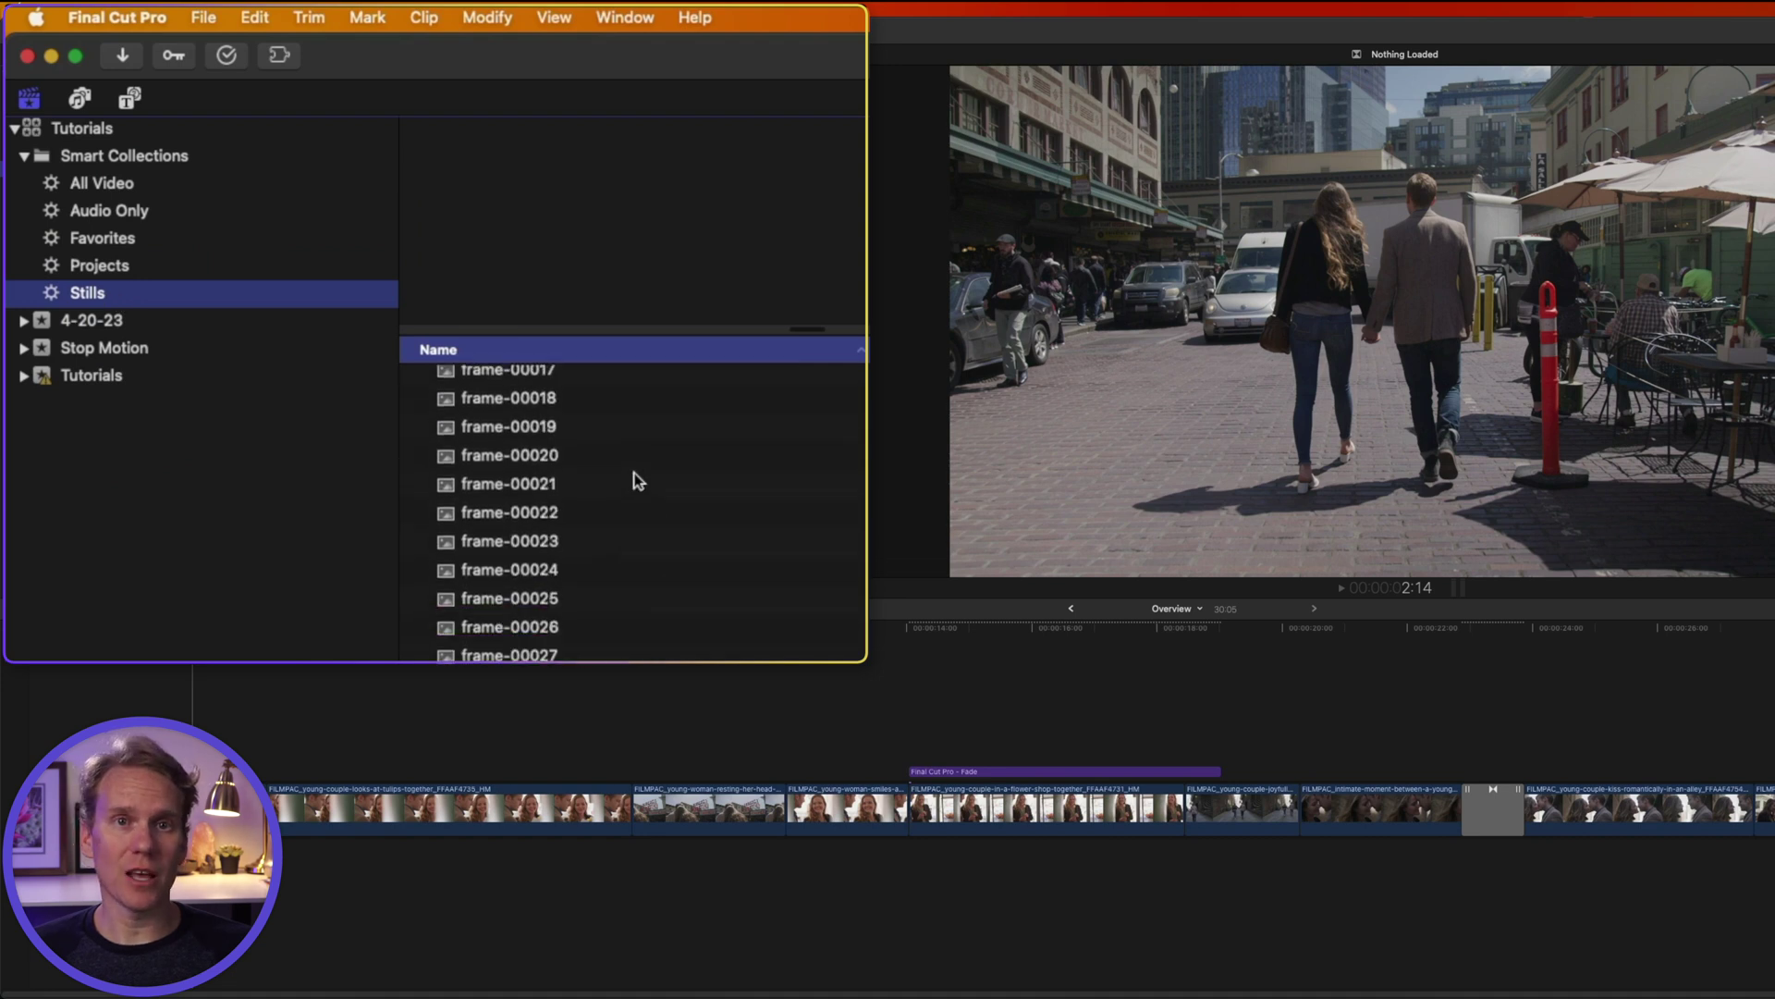
{"action": "scroll", "coordinate": [634, 480], "scroll_direction": "up", "scroll_amount": 15}
Step: Inspect the Stills collection's rules and the Smart Collections options, adding nothing
{"action": "double_click", "coordinate": [105, 290]}
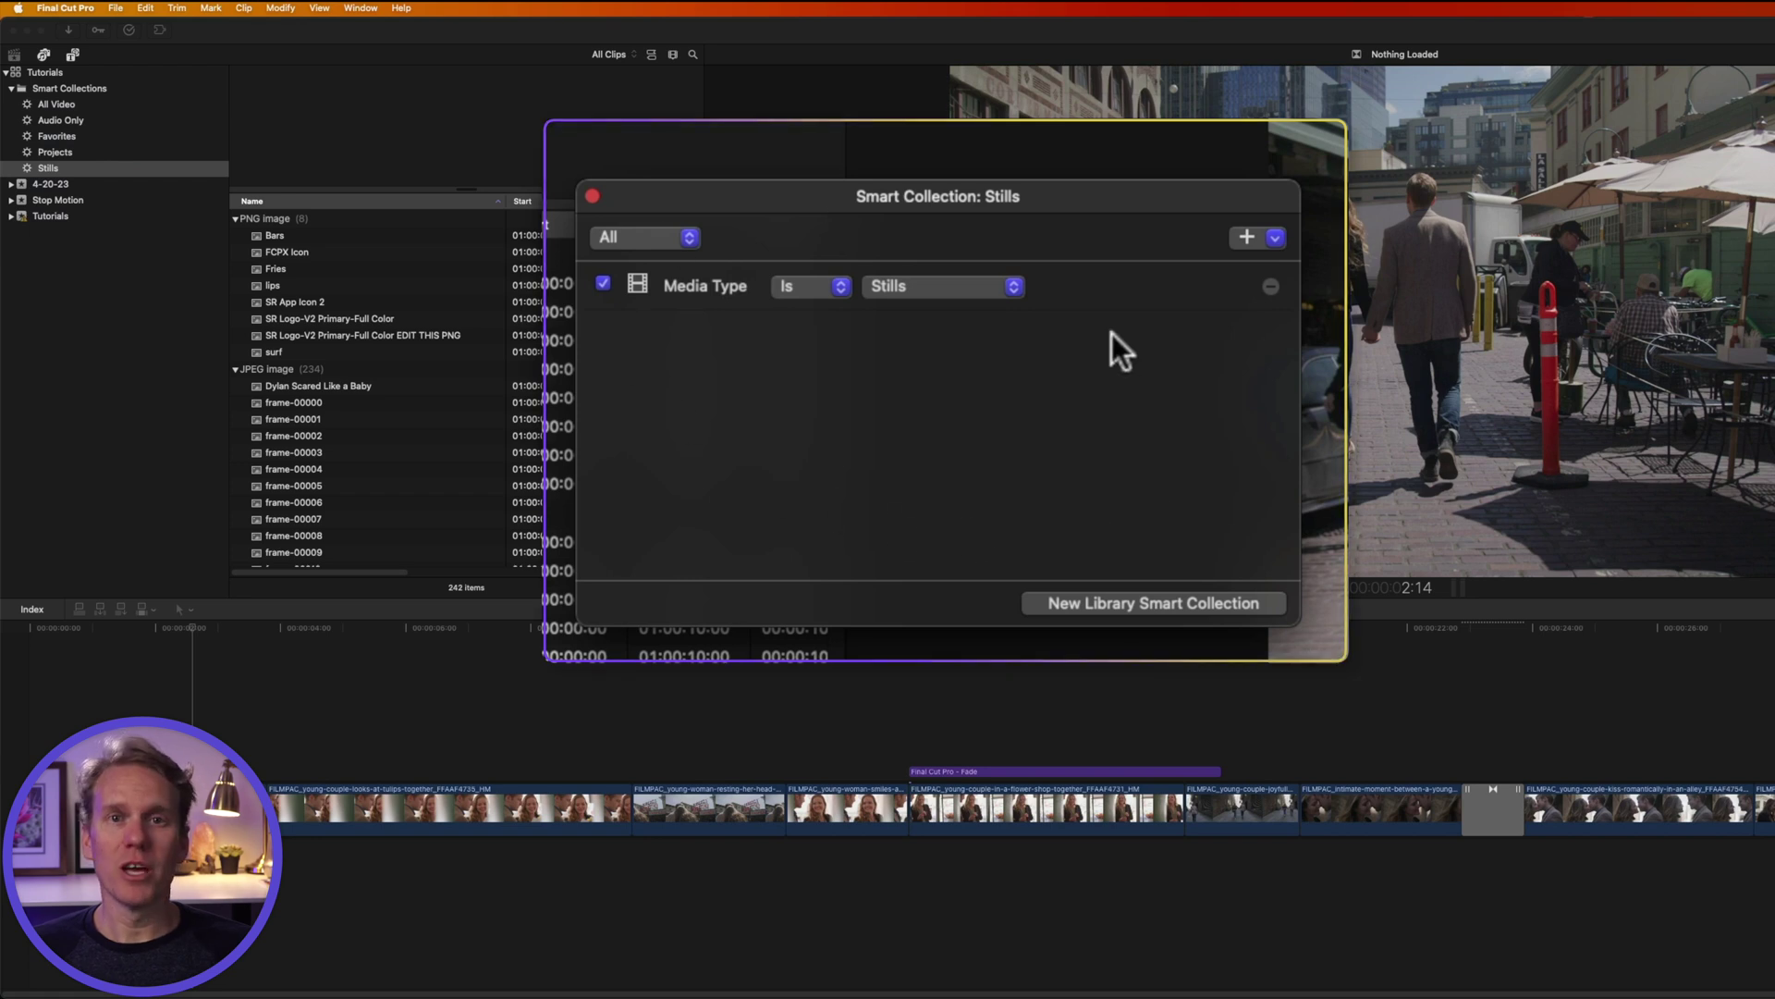
{"action": "left_click", "coordinate": [593, 195]}
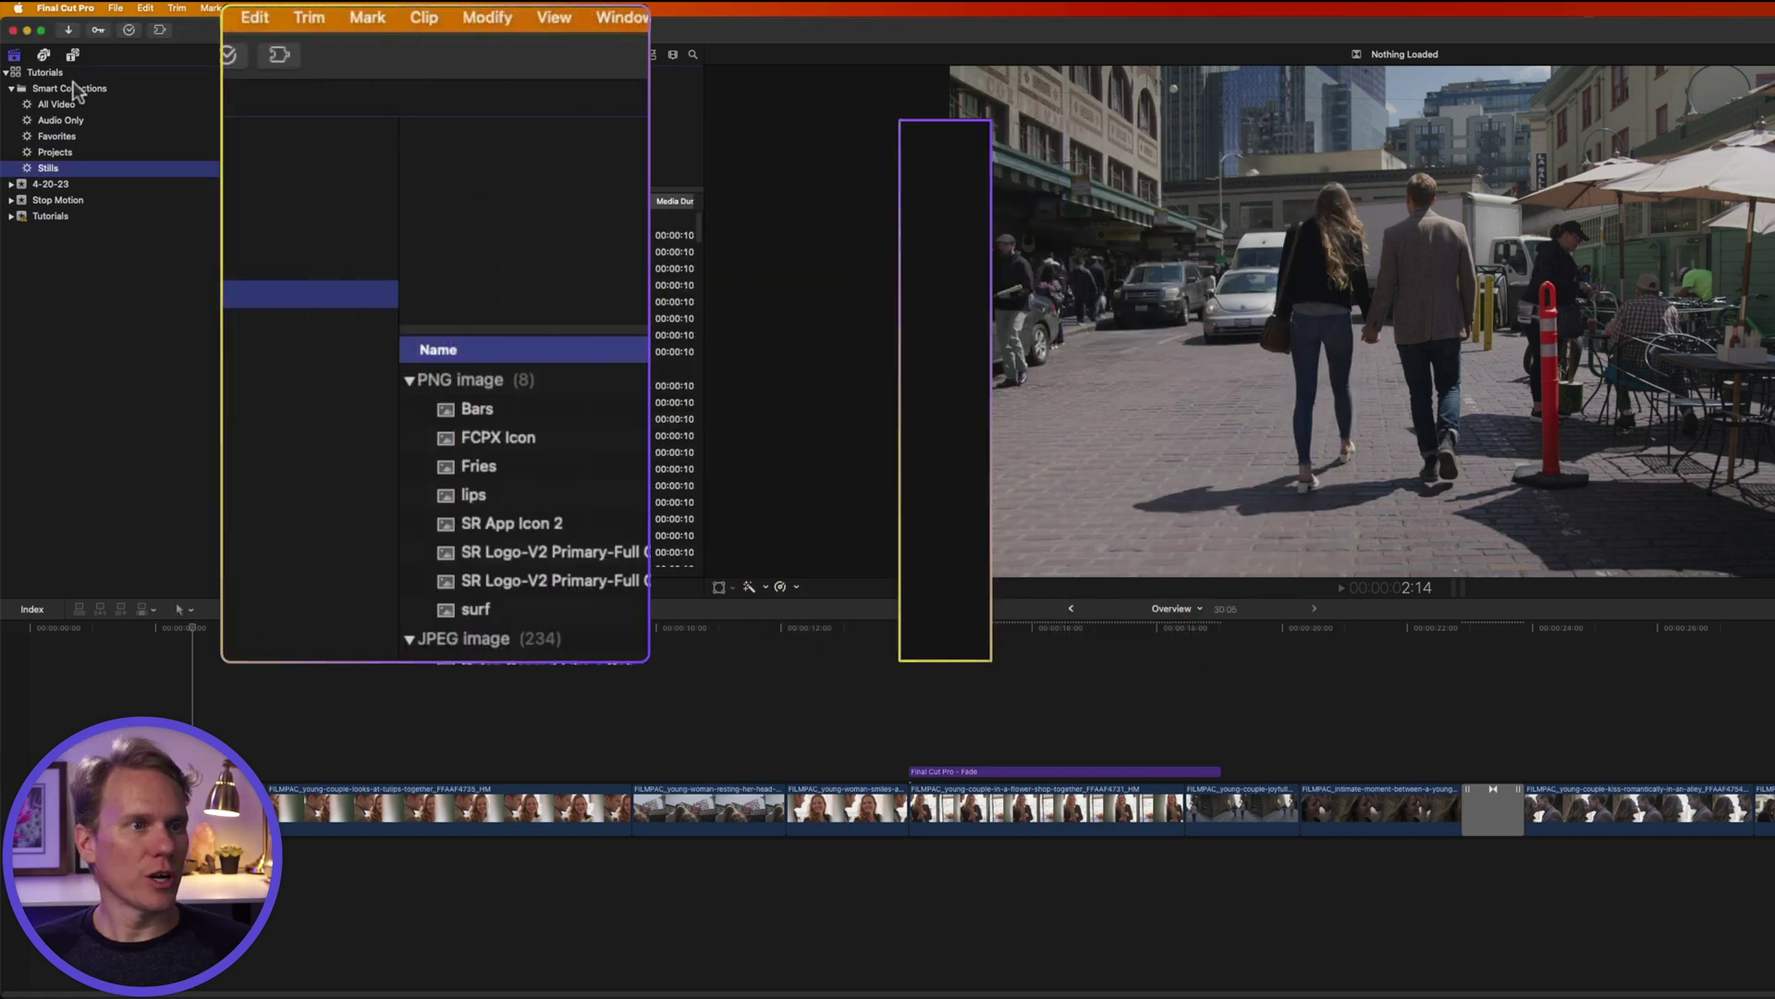
{"action": "left_click", "coordinate": [77, 87]}
{"action": "right_click", "coordinate": [138, 155]}
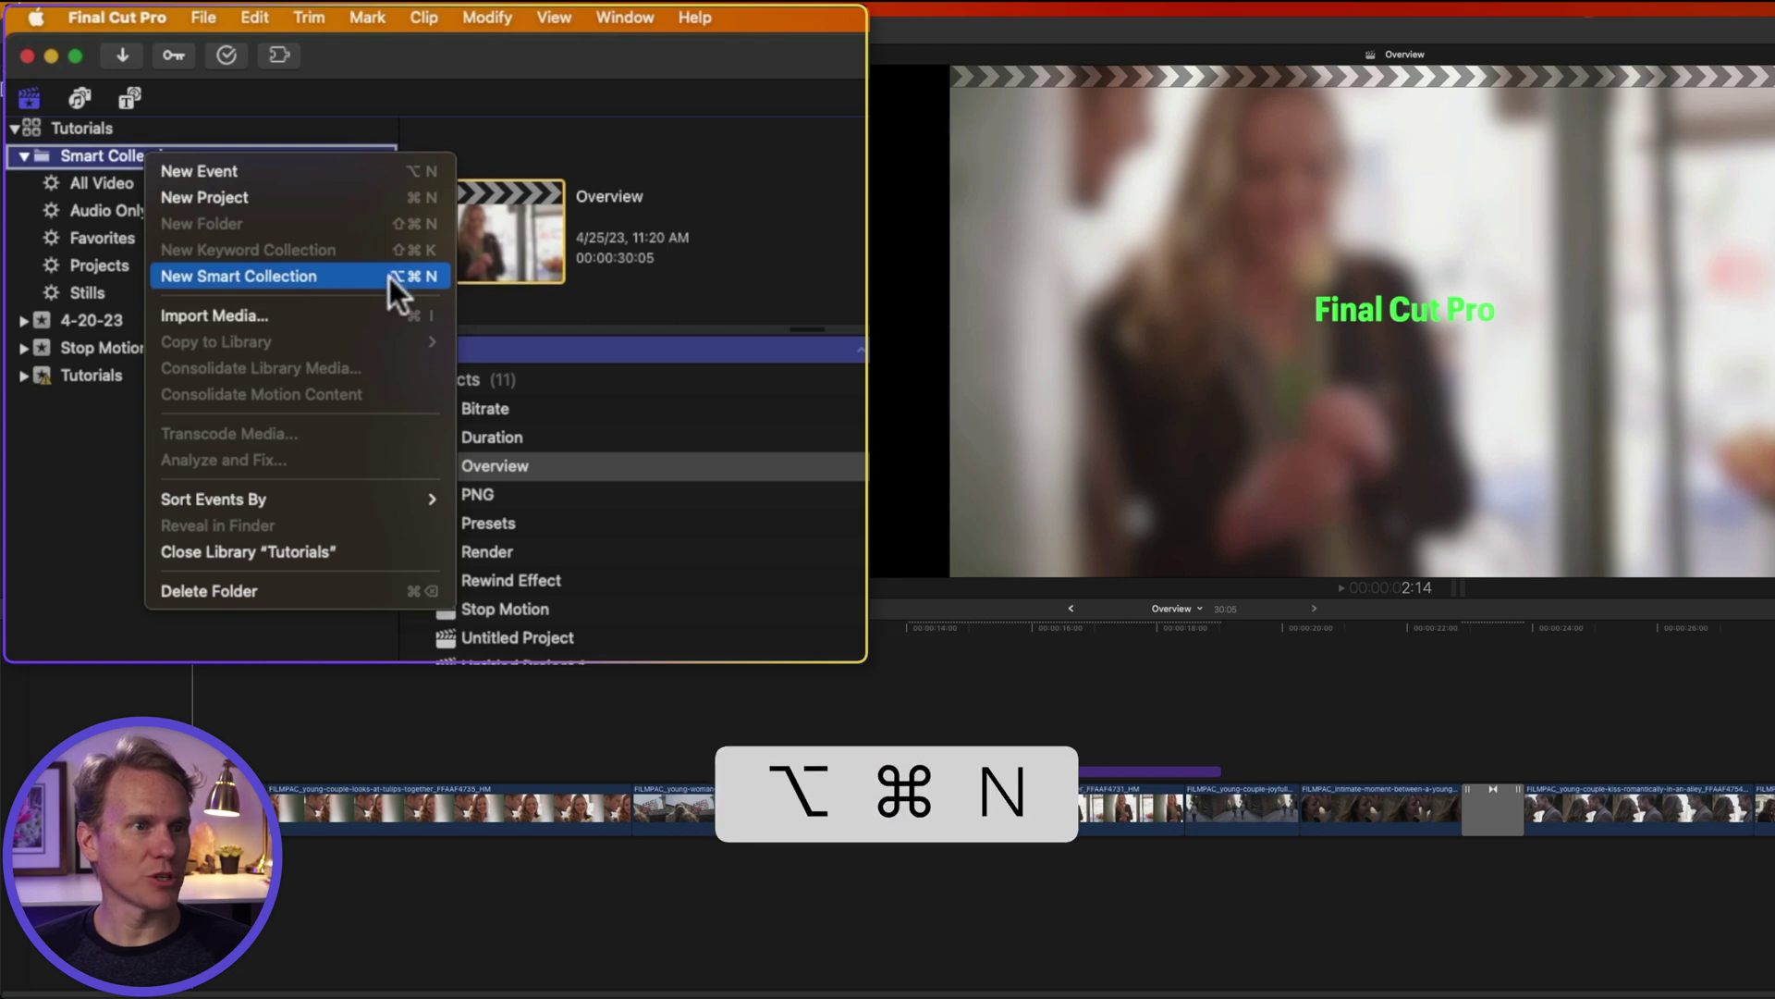
{"action": "key", "text": "Escape"}
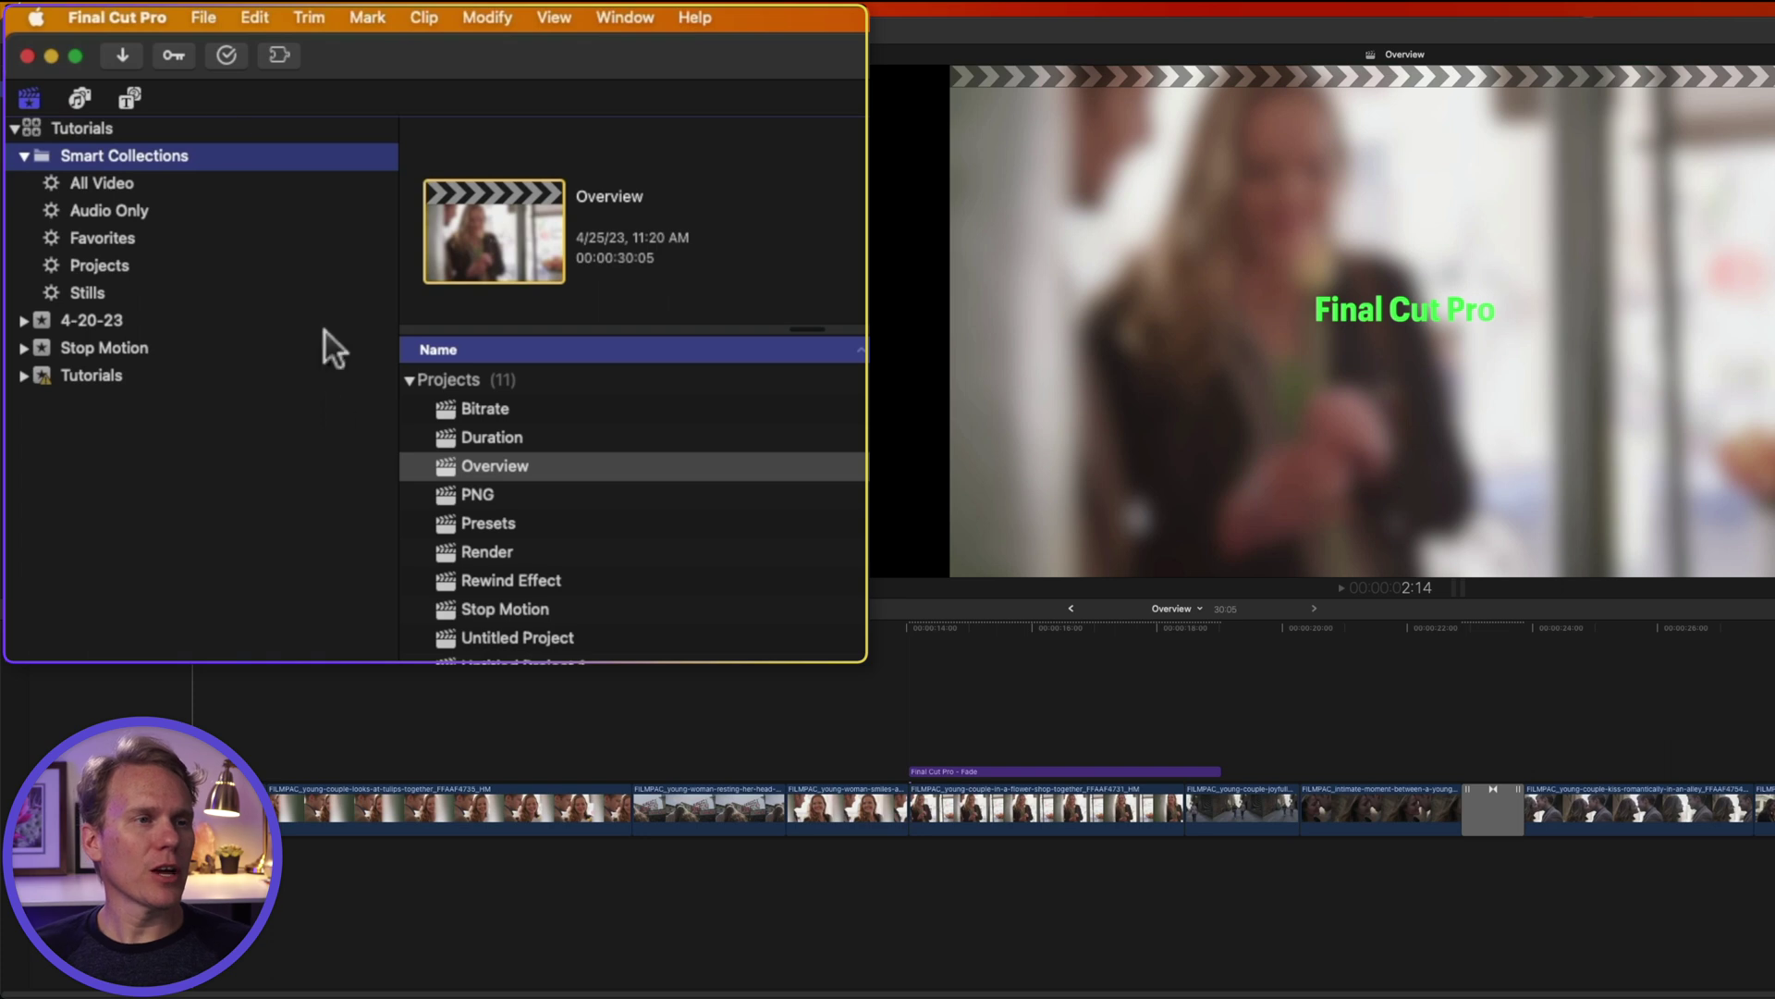
Step: Hide and restore the library list, then focus the clip browser
{"action": "left_click", "coordinate": [33, 99]}
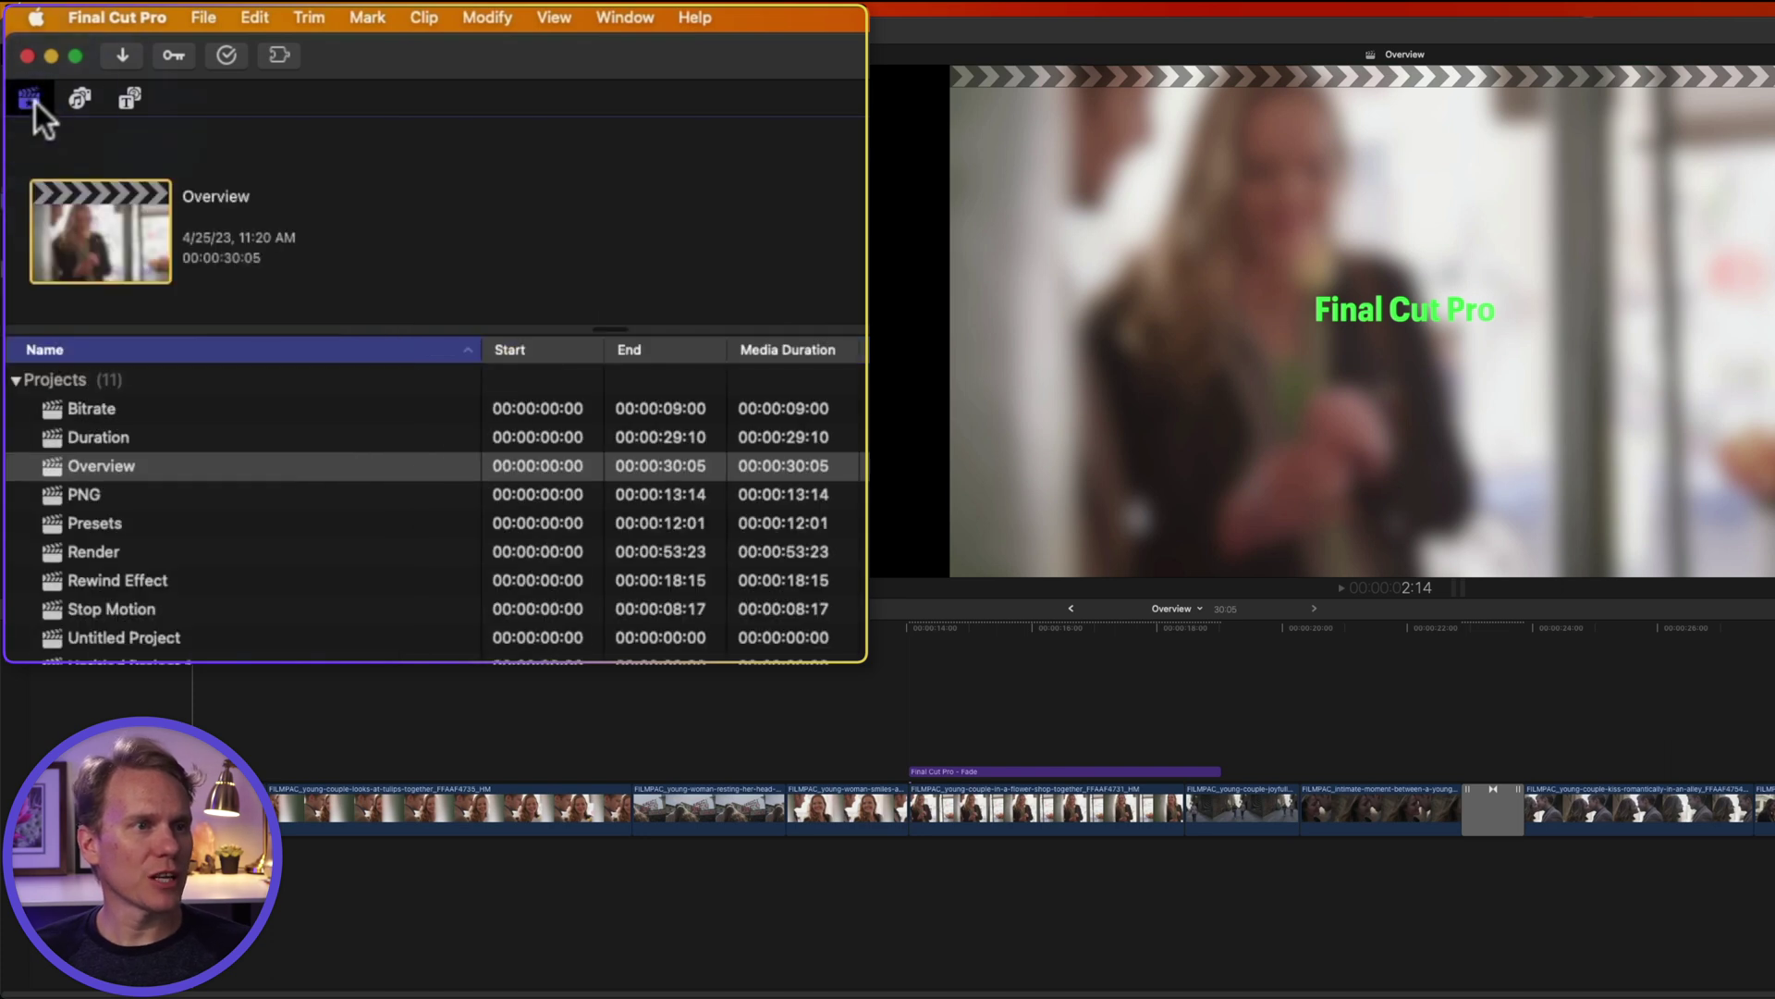
{"action": "left_click", "coordinate": [35, 102]}
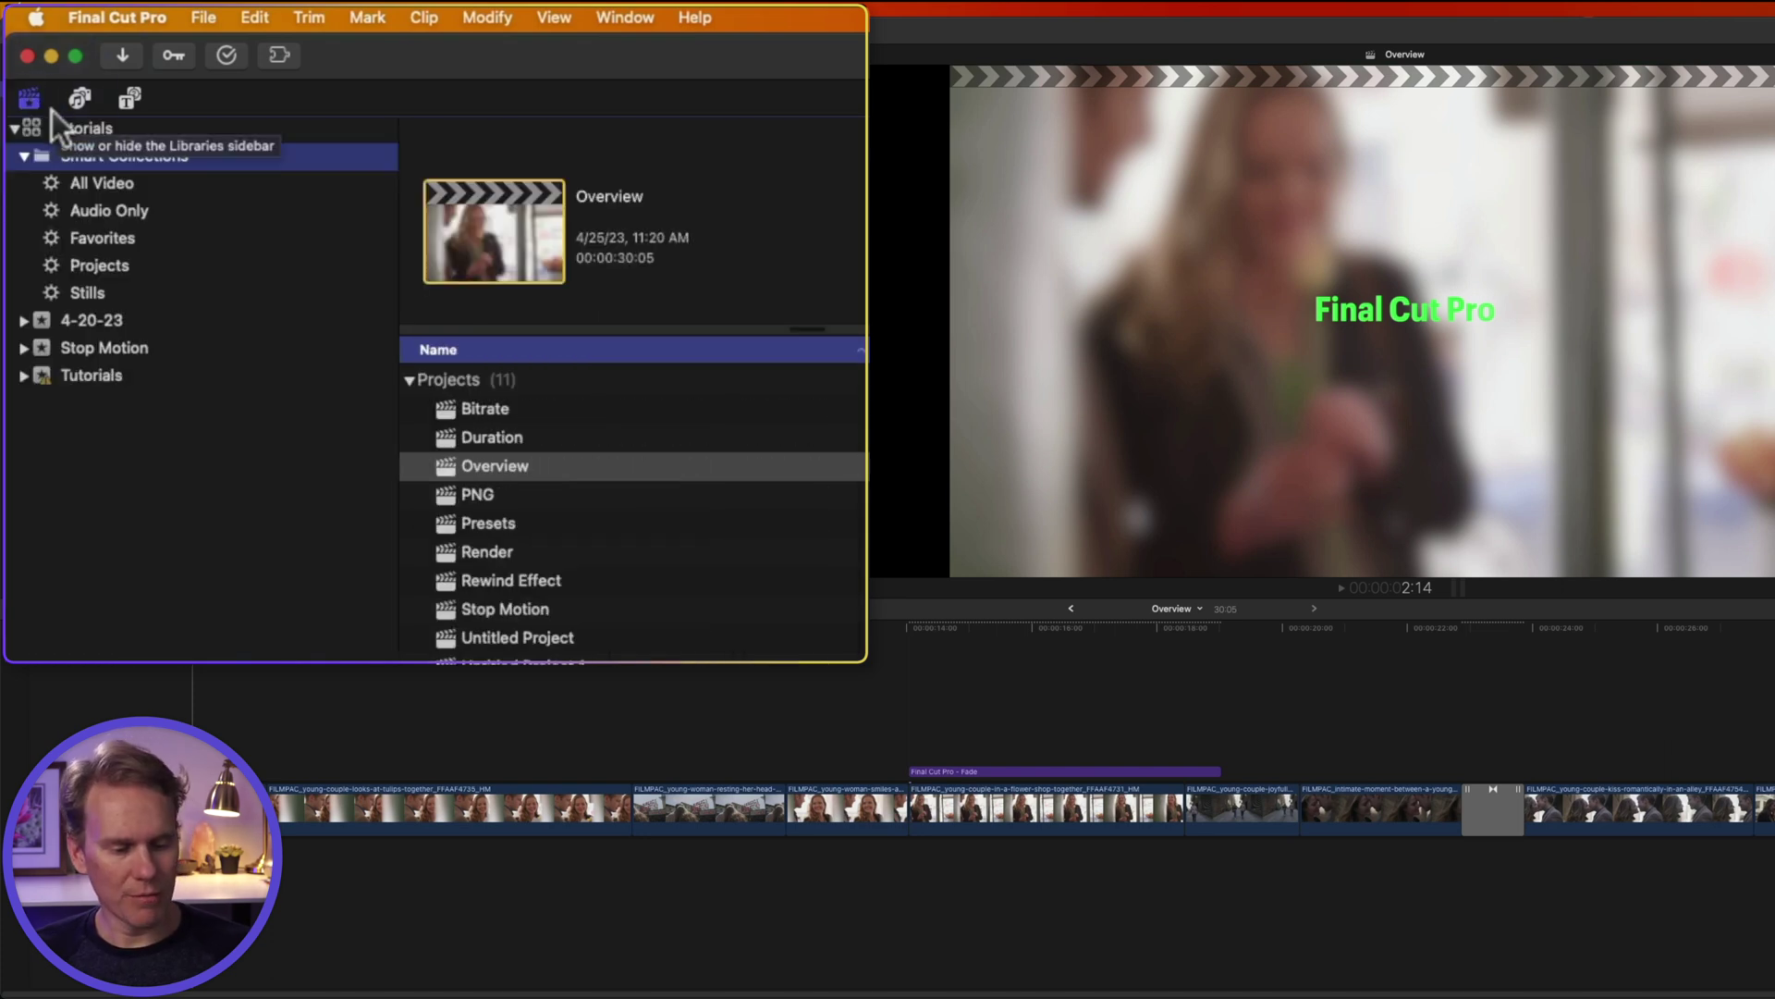
{"action": "key", "text": "super+1"}
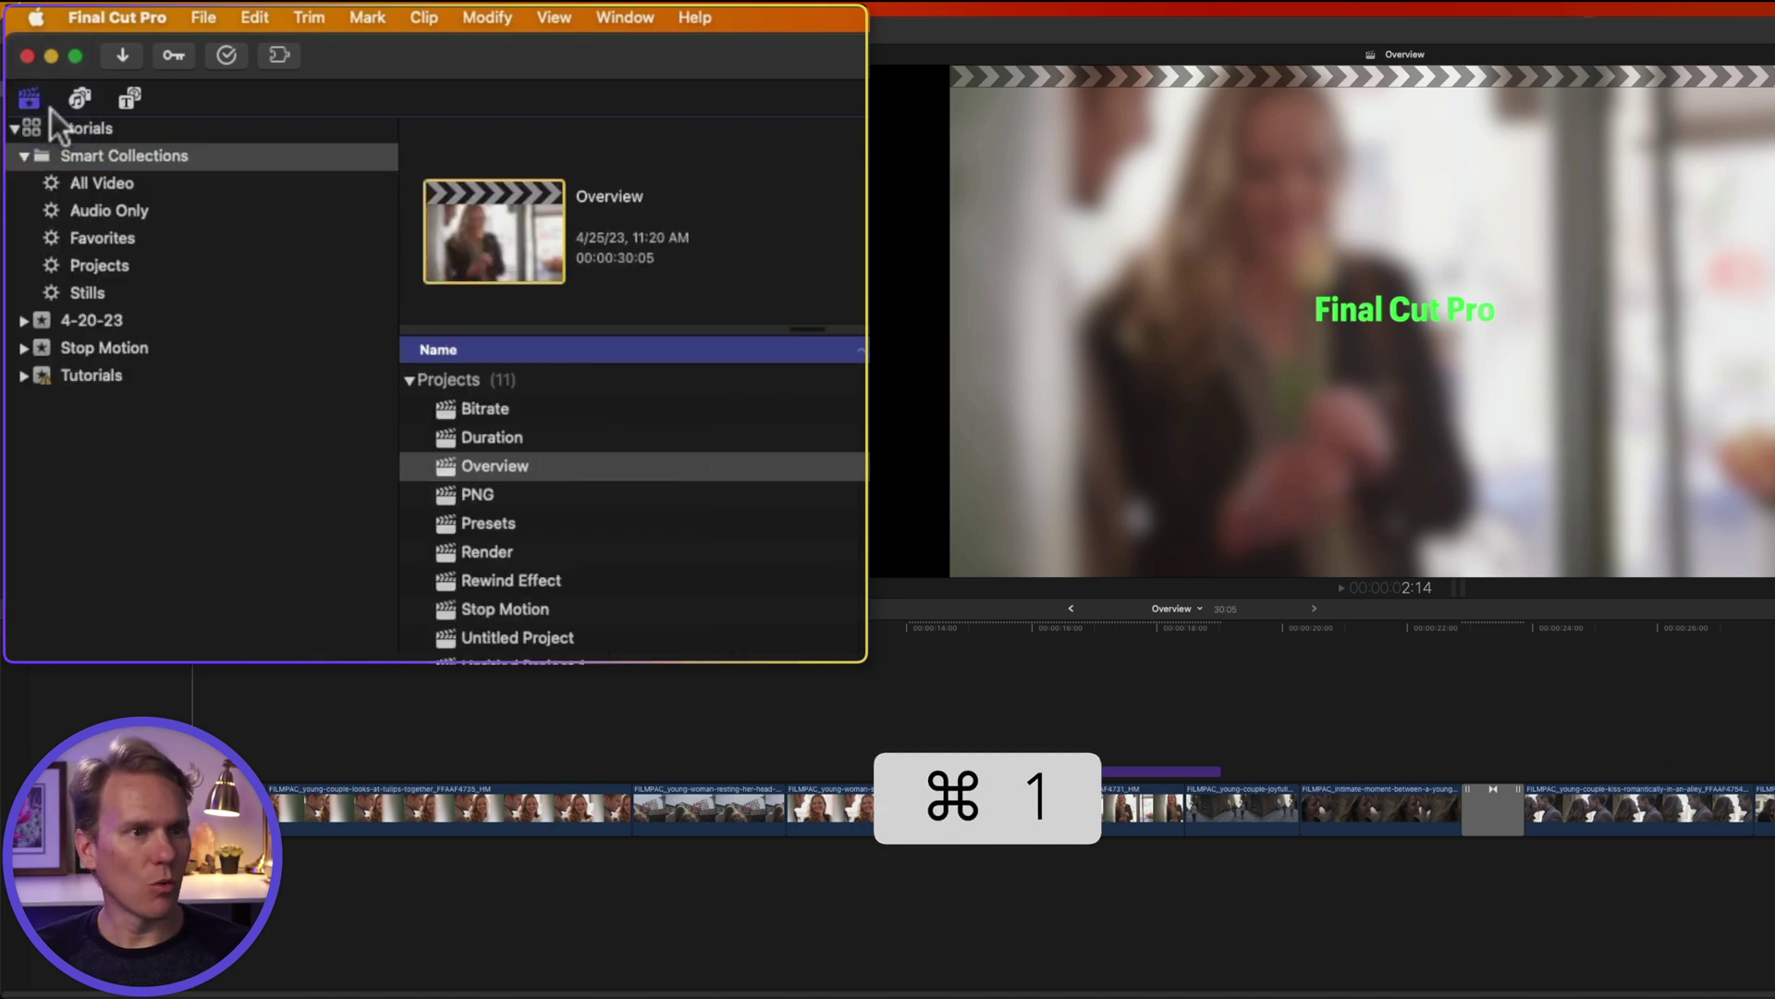
Step: Create a new library named 'Example Library' and view its empty 4-25-23 event
{"action": "left_click", "coordinate": [202, 17]}
{"action": "mouse_move", "coordinate": [329, 56]}
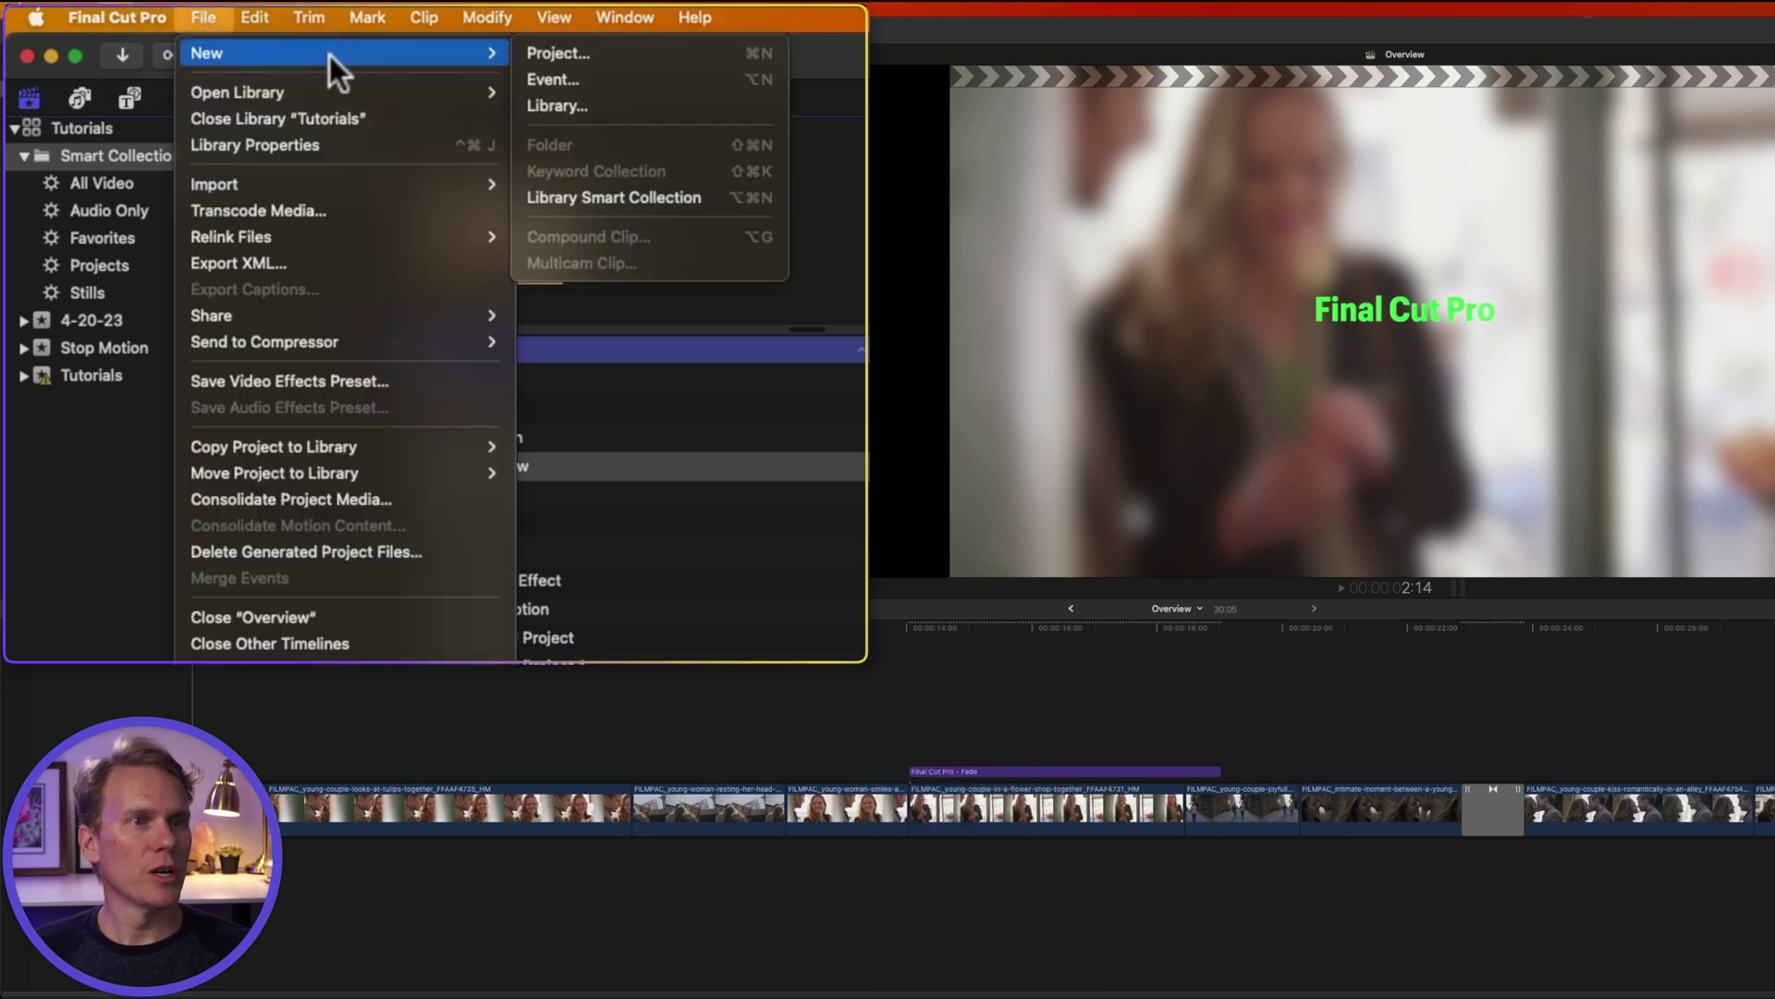
{"action": "left_click", "coordinate": [625, 109]}
{"action": "type", "text": "Example Library"}
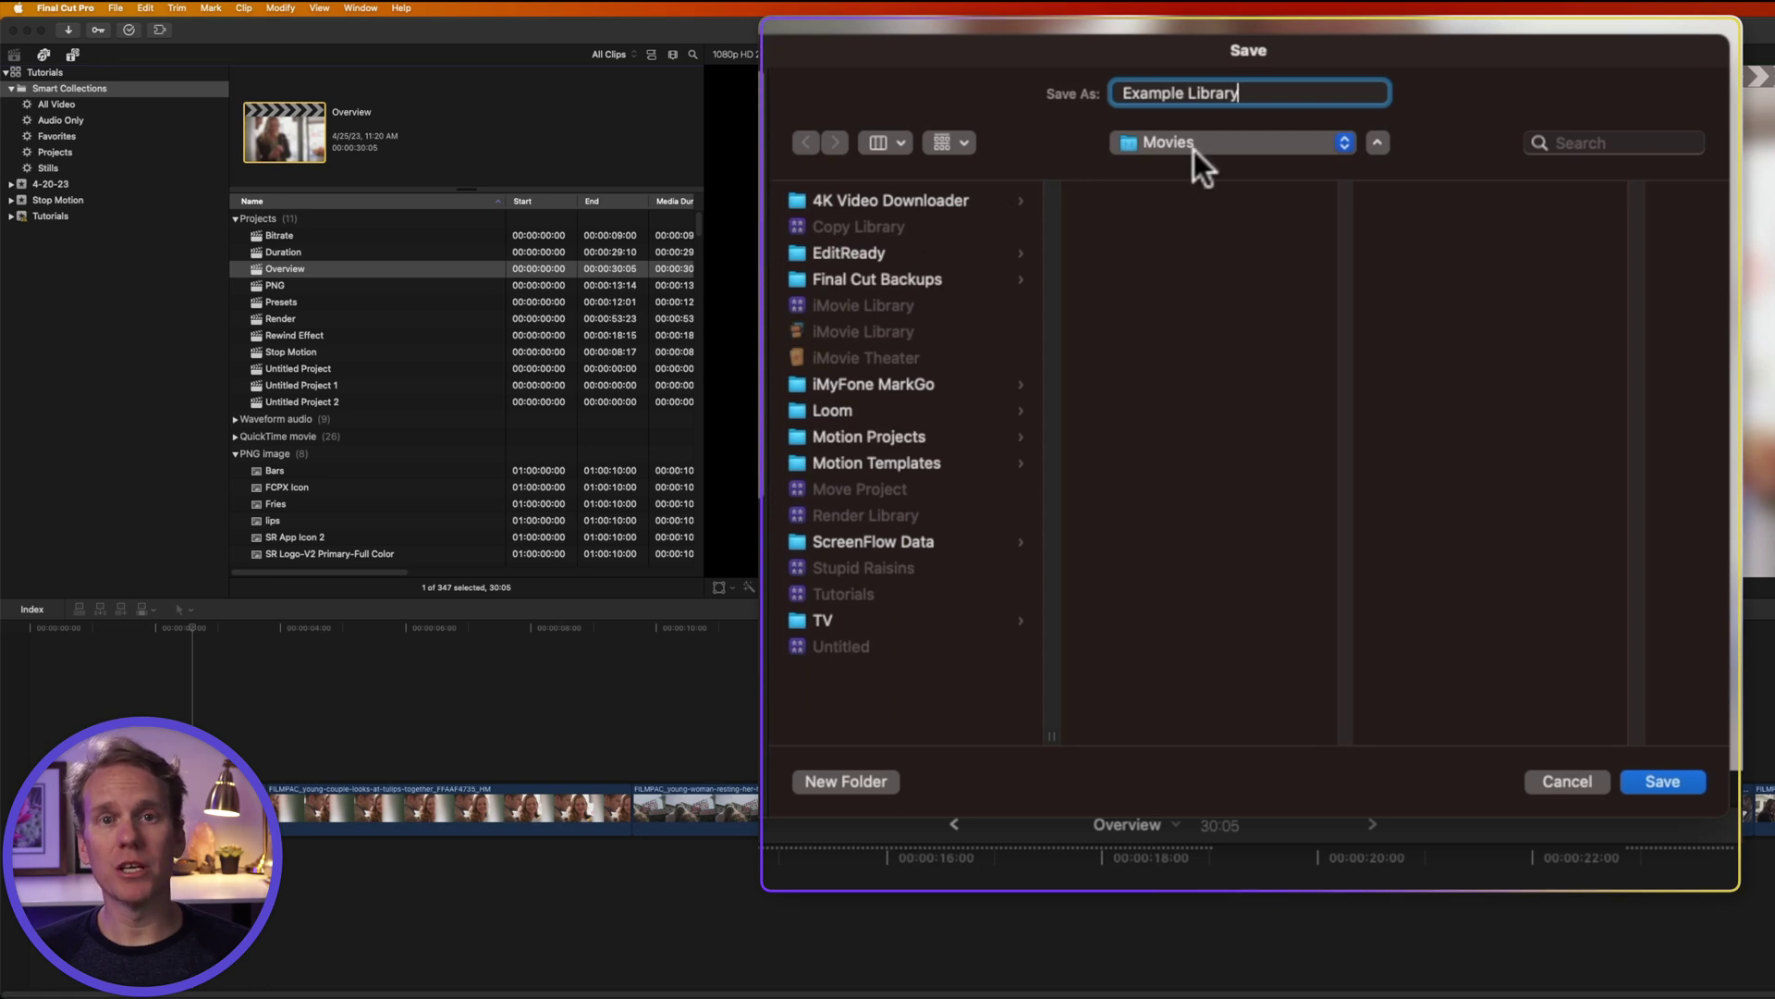
{"action": "left_click", "coordinate": [1669, 782]}
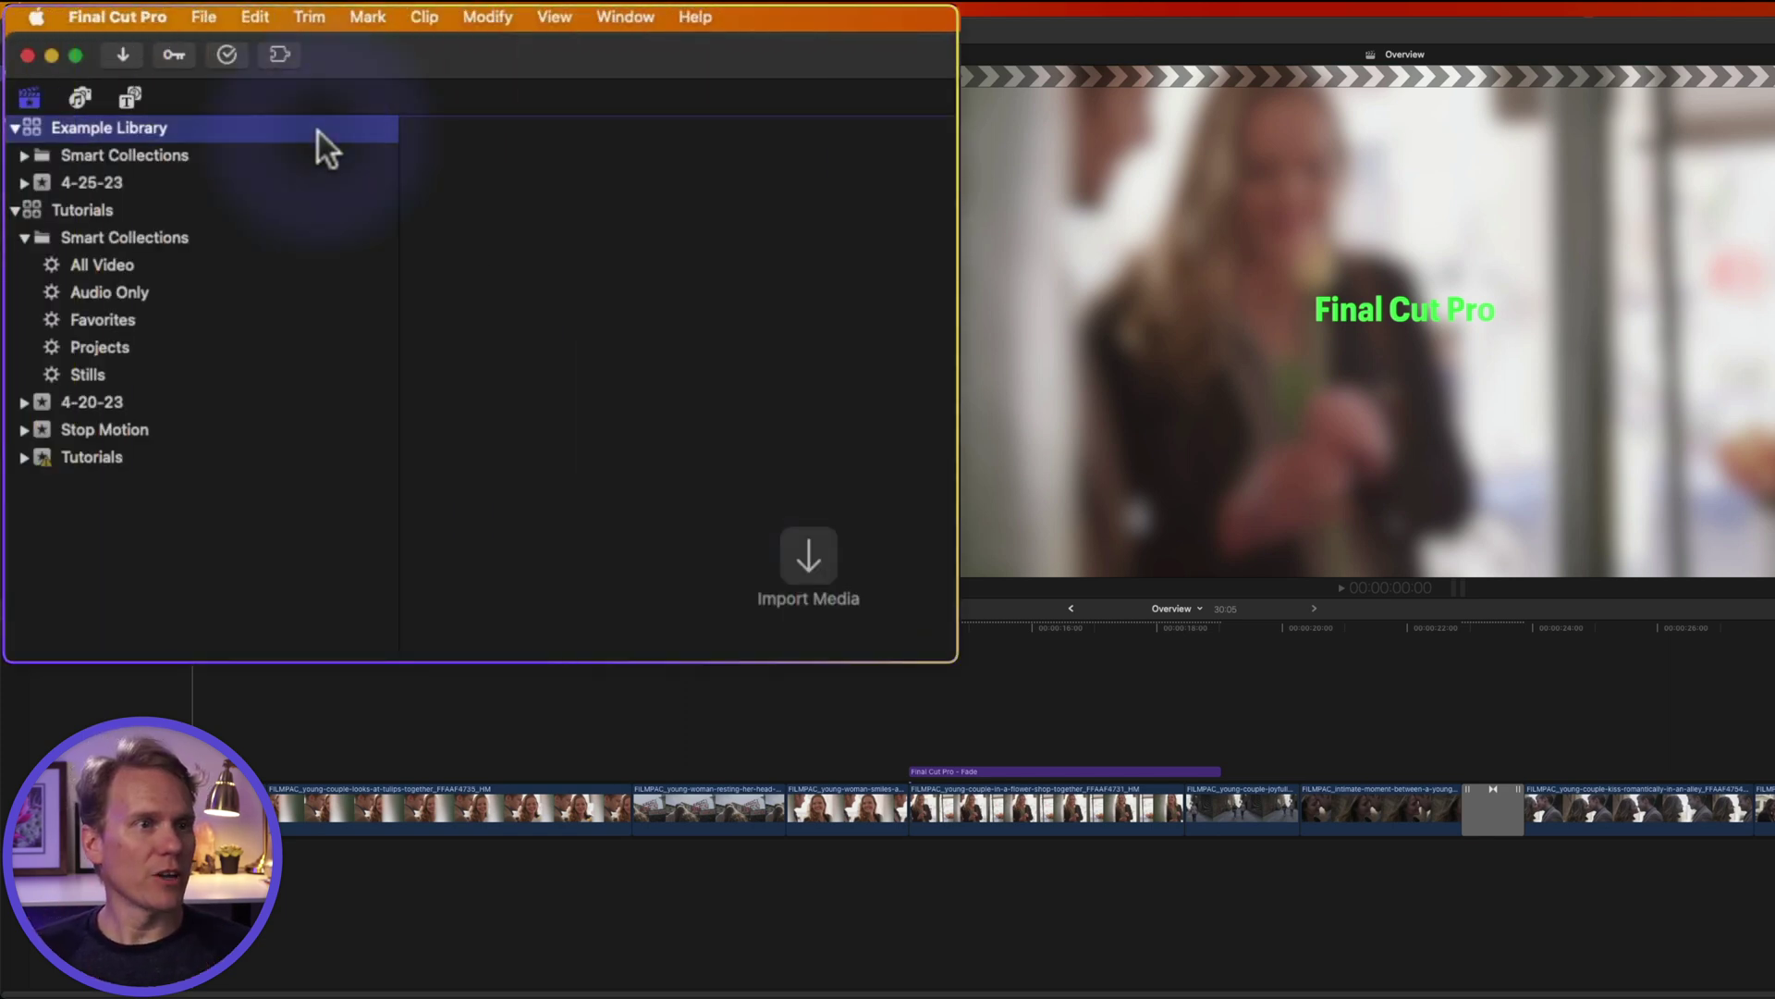
{"action": "left_click", "coordinate": [90, 155]}
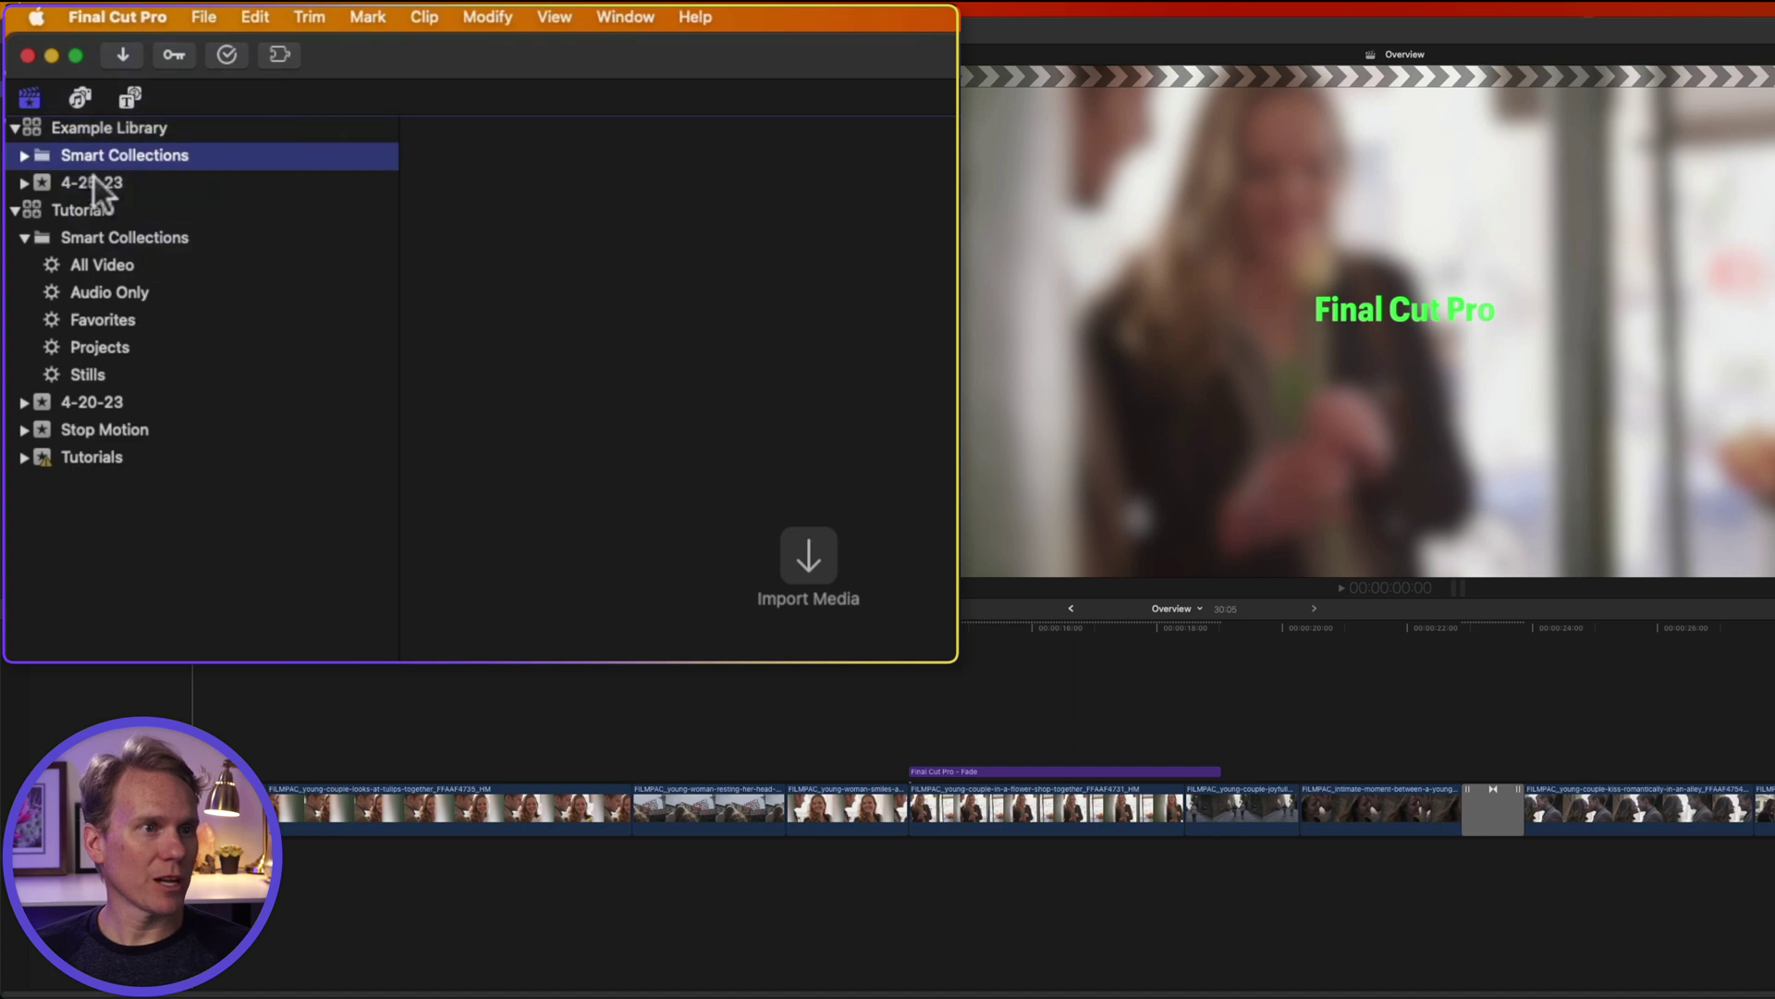
{"action": "left_click", "coordinate": [93, 183]}
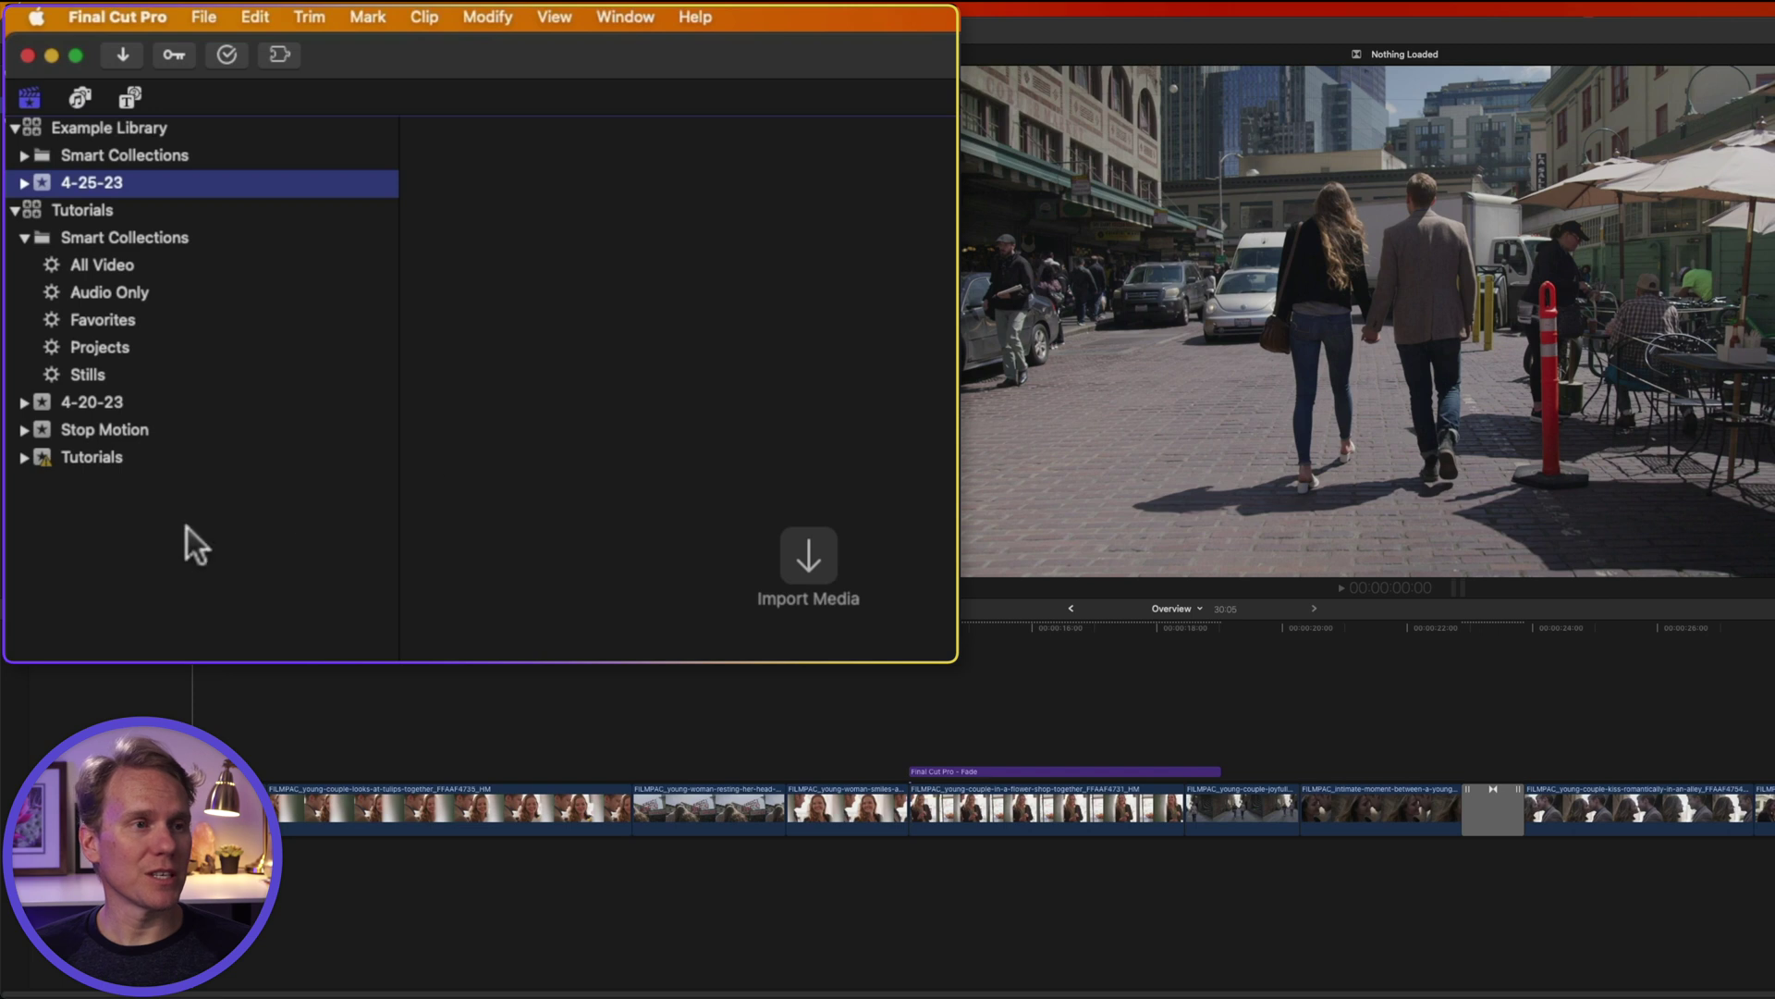
Step: Copy the 4-20-23 and Tutorials events into a new 'Example 2' library, including their media
{"action": "left_click", "coordinate": [129, 401]}
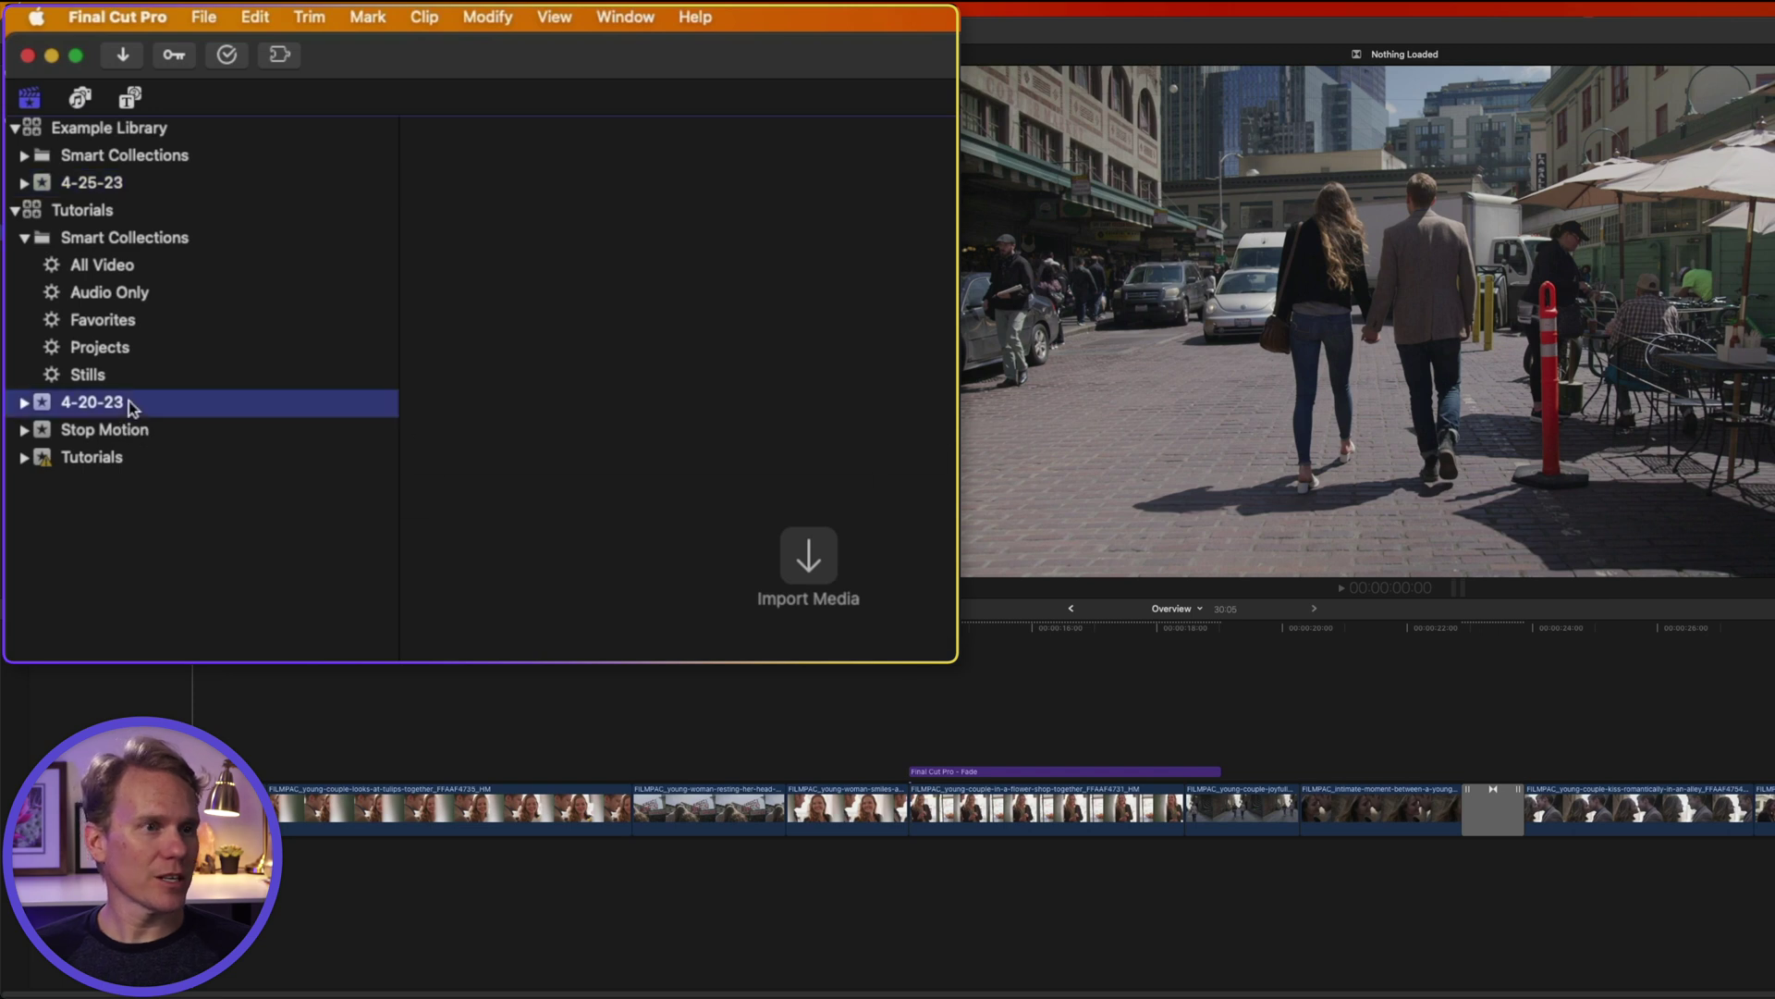
{"action": "left_click", "coordinate": [130, 453], "text": "super"}
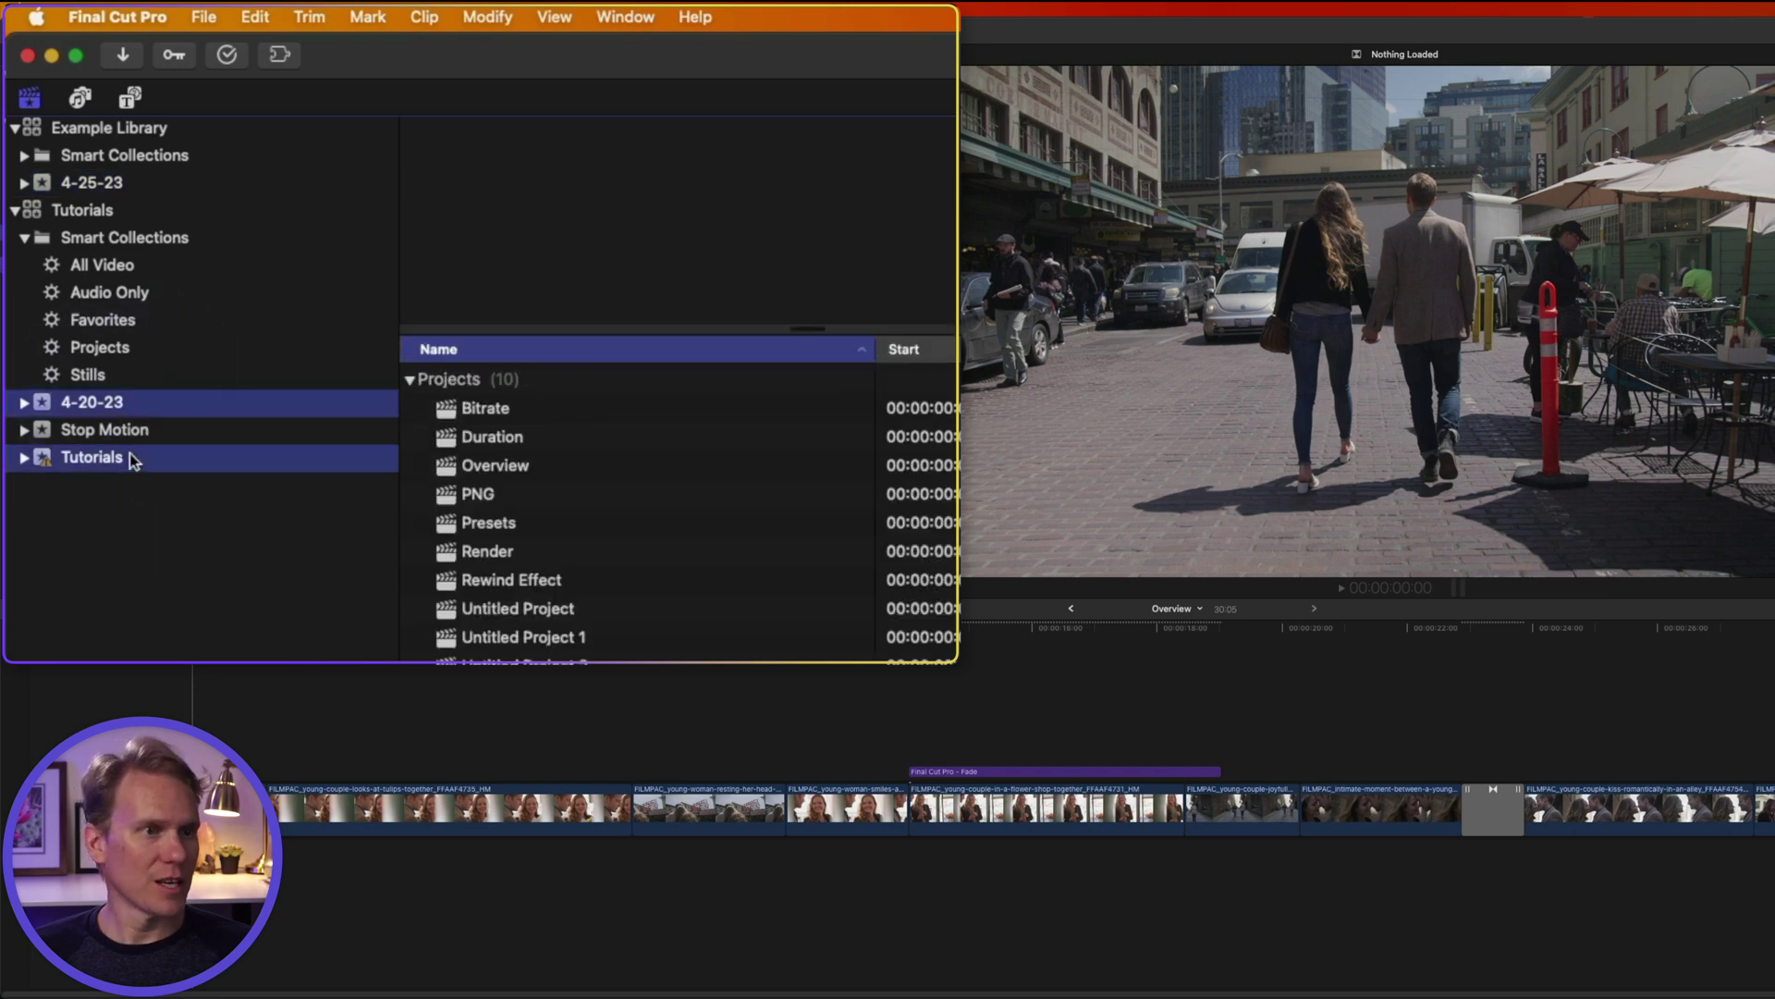
{"action": "left_click", "coordinate": [211, 15]}
{"action": "mouse_move", "coordinate": [352, 448]}
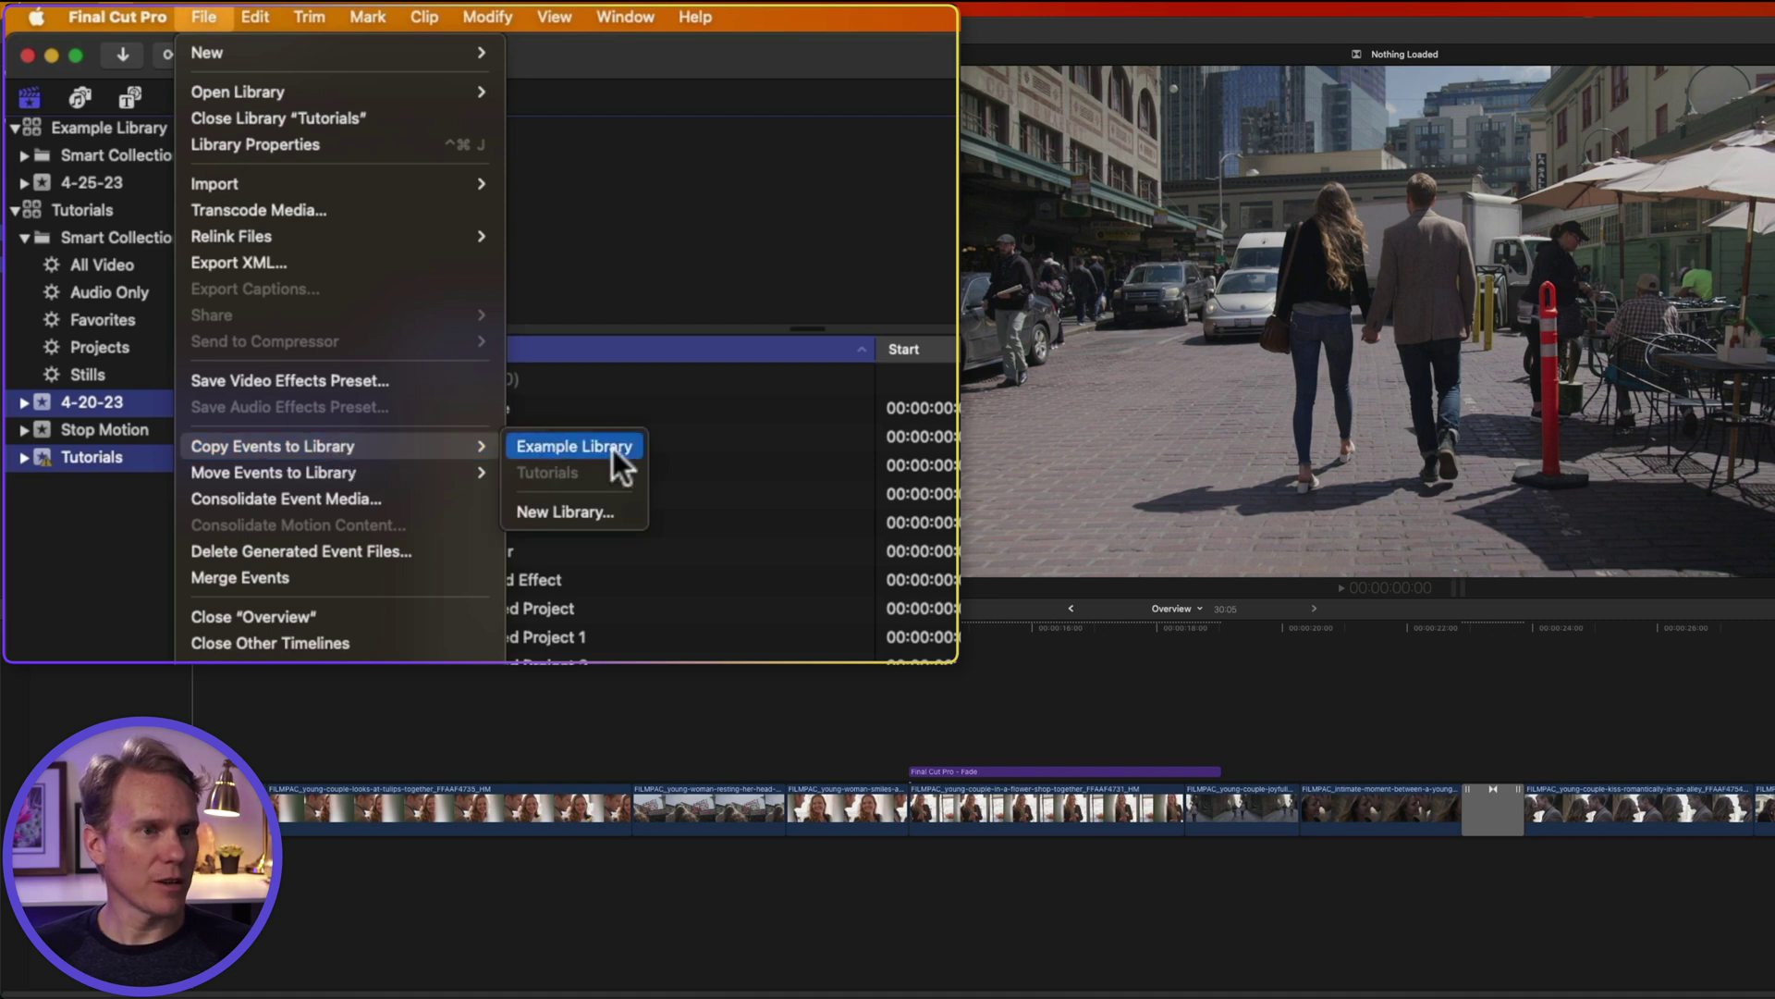
{"action": "left_click", "coordinate": [597, 509]}
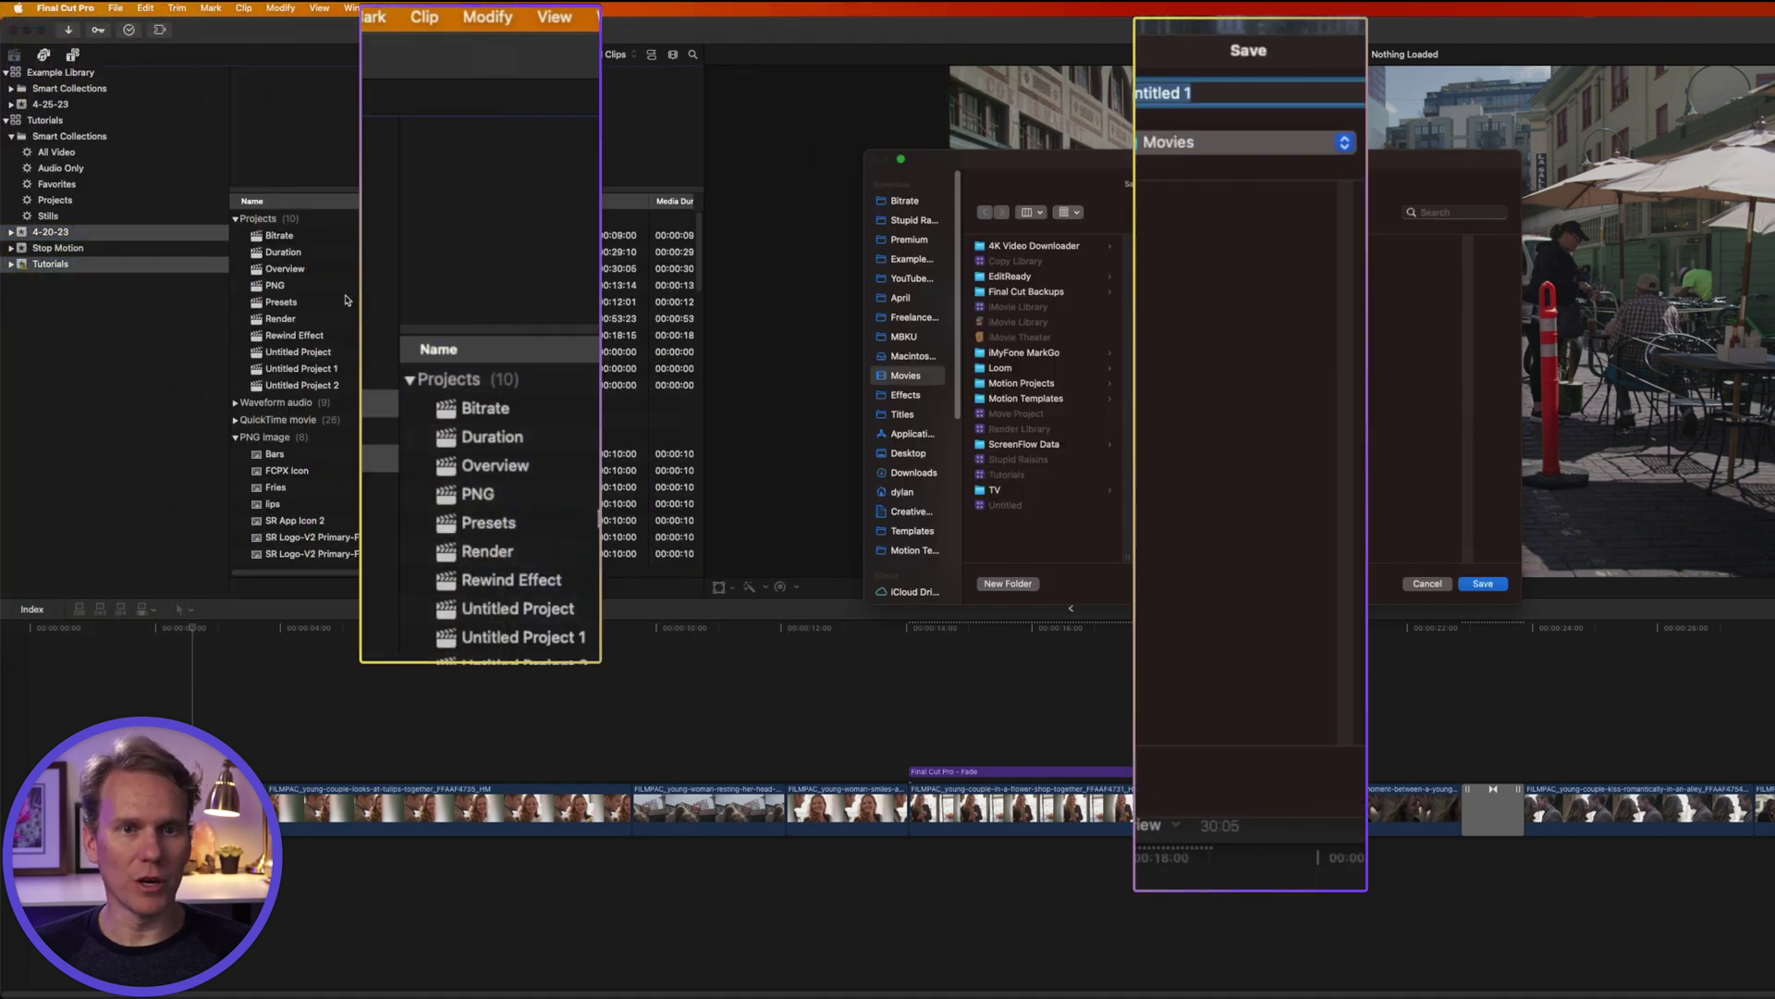
{"action": "type", "text": "Example 2"}
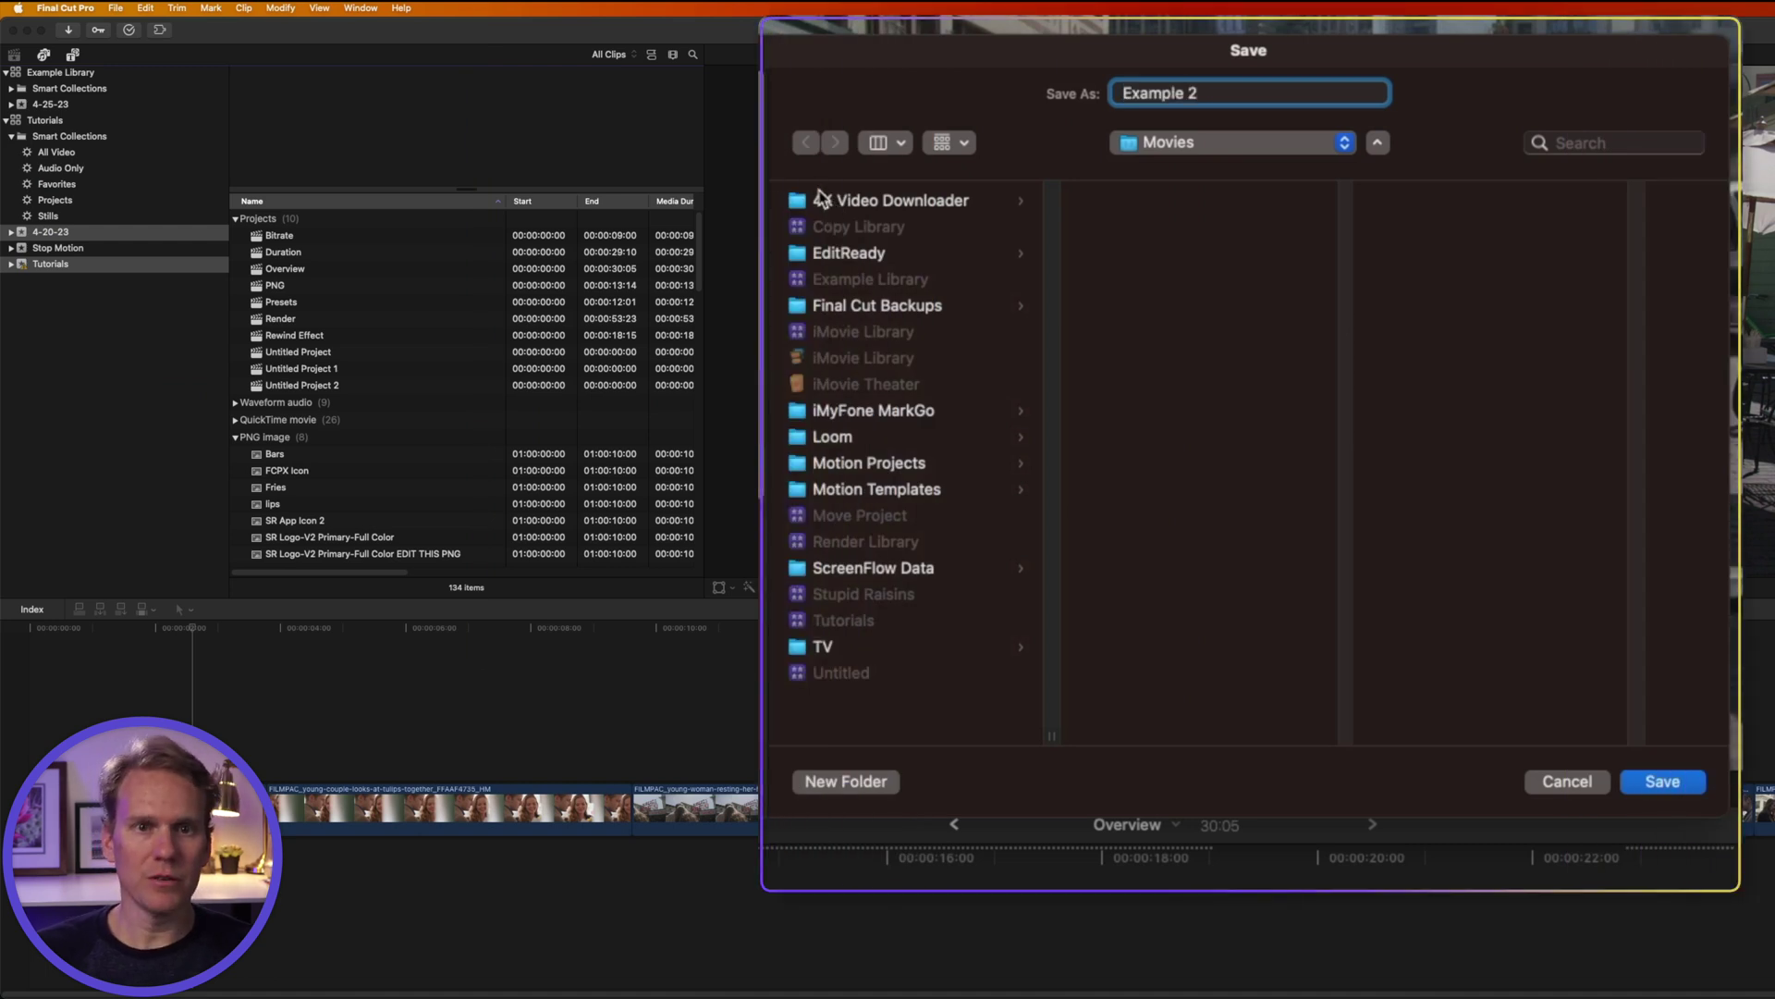
{"action": "key", "text": "Return"}
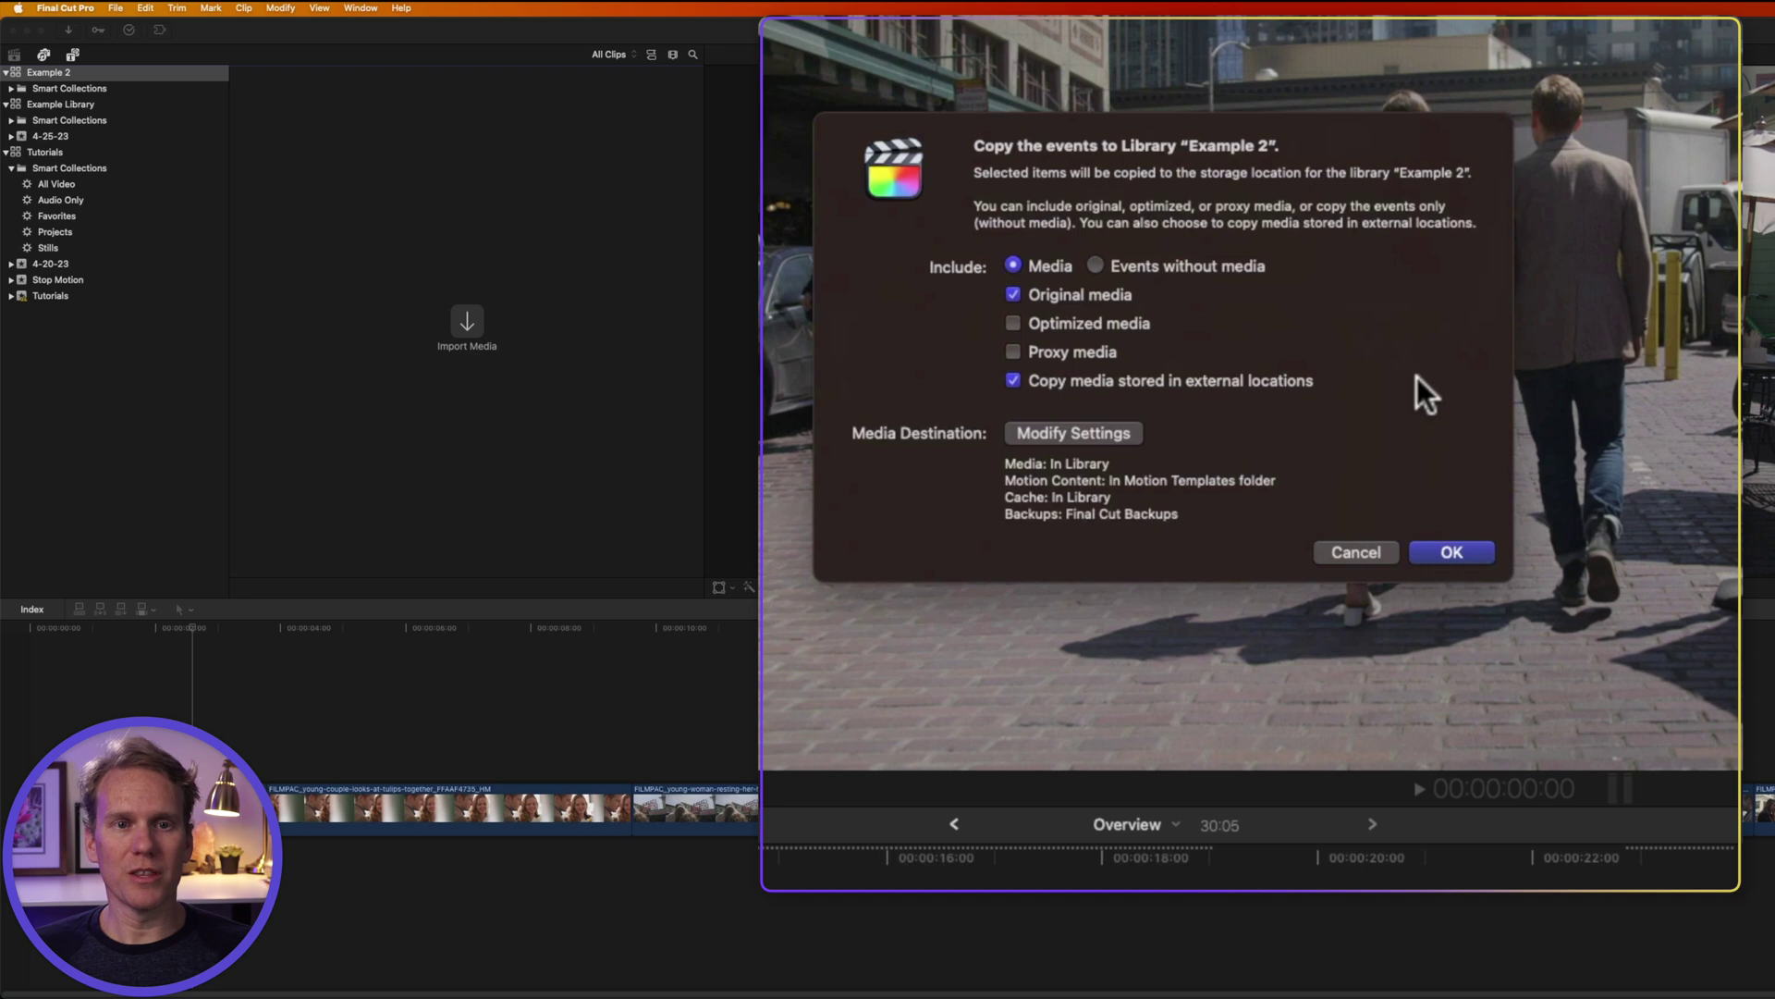
{"action": "left_click", "coordinate": [1097, 264]}
{"action": "left_click", "coordinate": [1056, 269]}
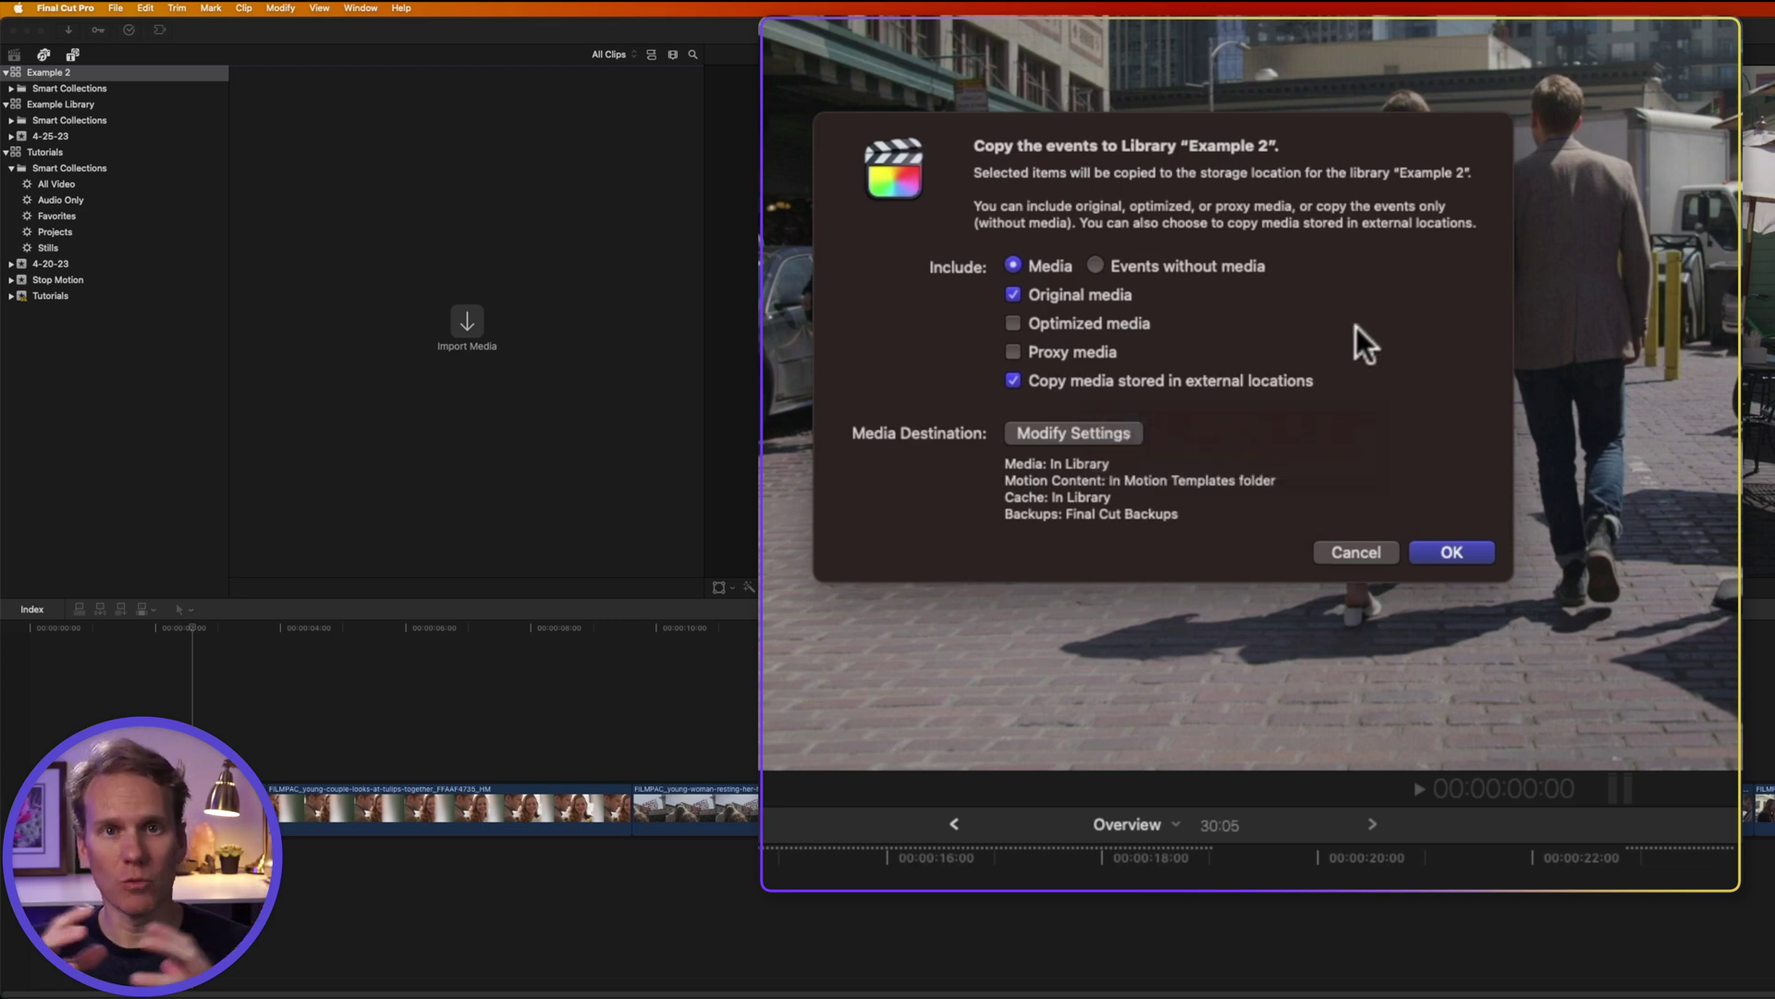
{"action": "left_click", "coordinate": [1451, 546]}
Step: Browse the copied 4-20-23 and Tutorials events in the Example 2 library
{"action": "left_click", "coordinate": [241, 135]}
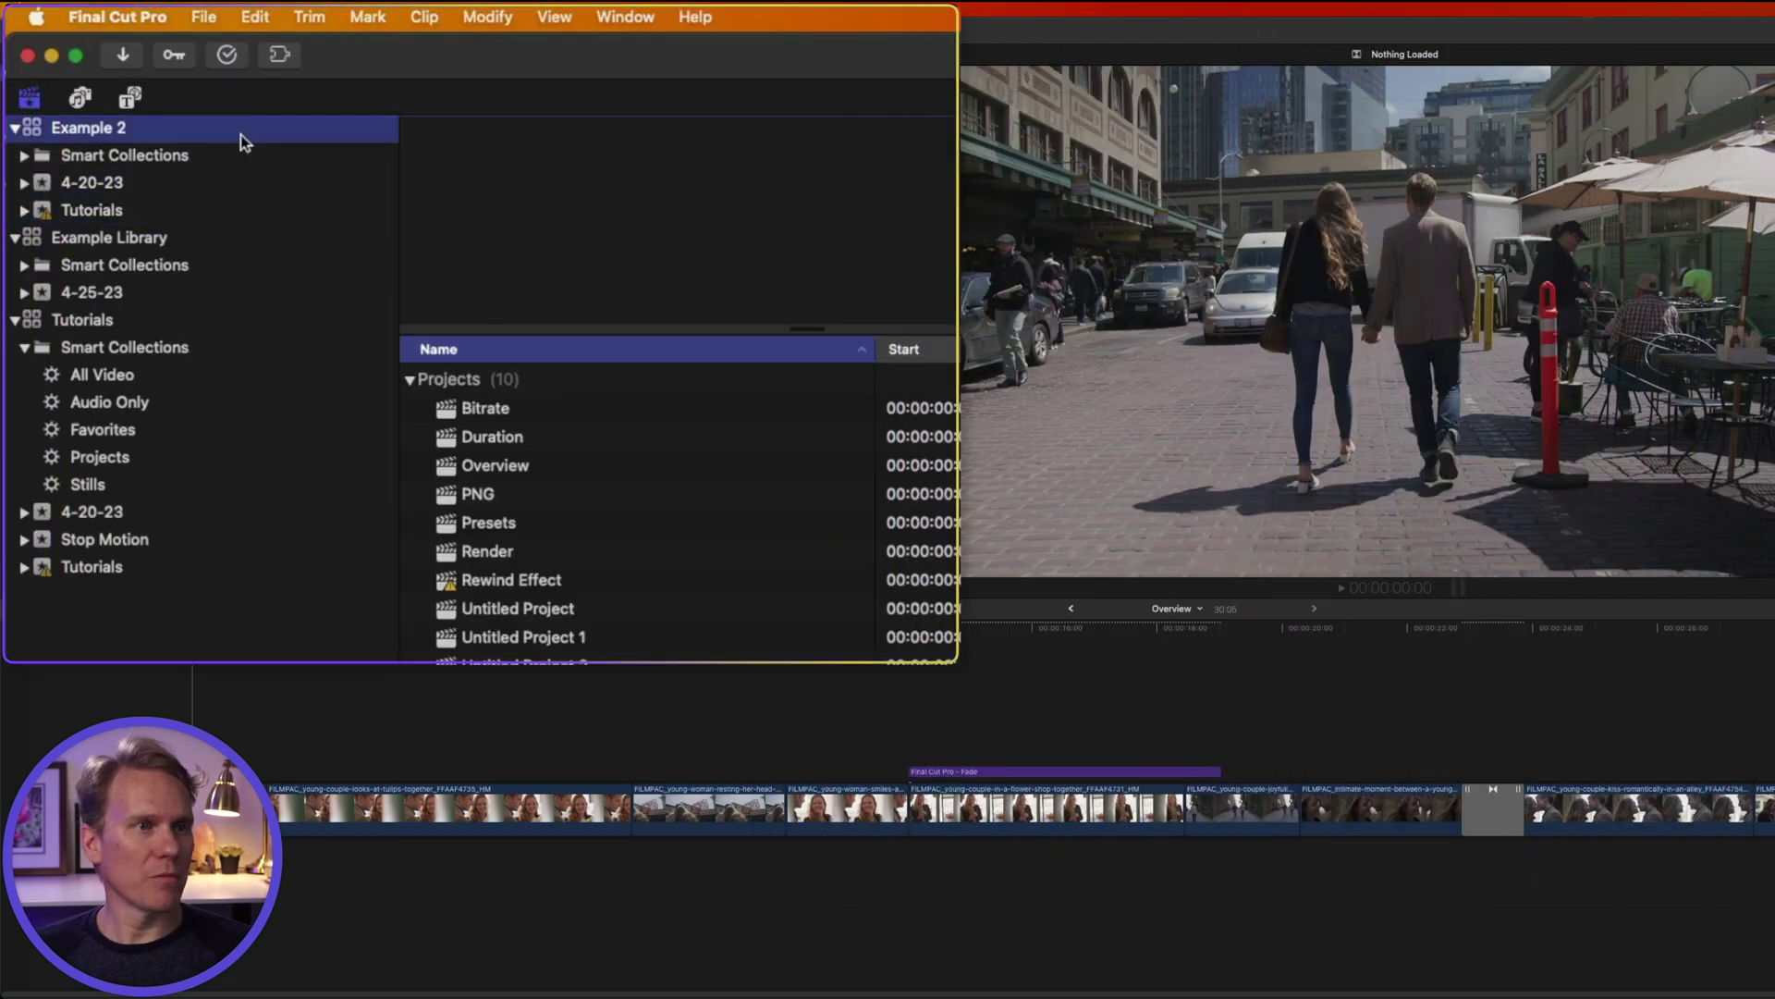
{"action": "left_click", "coordinate": [181, 185]}
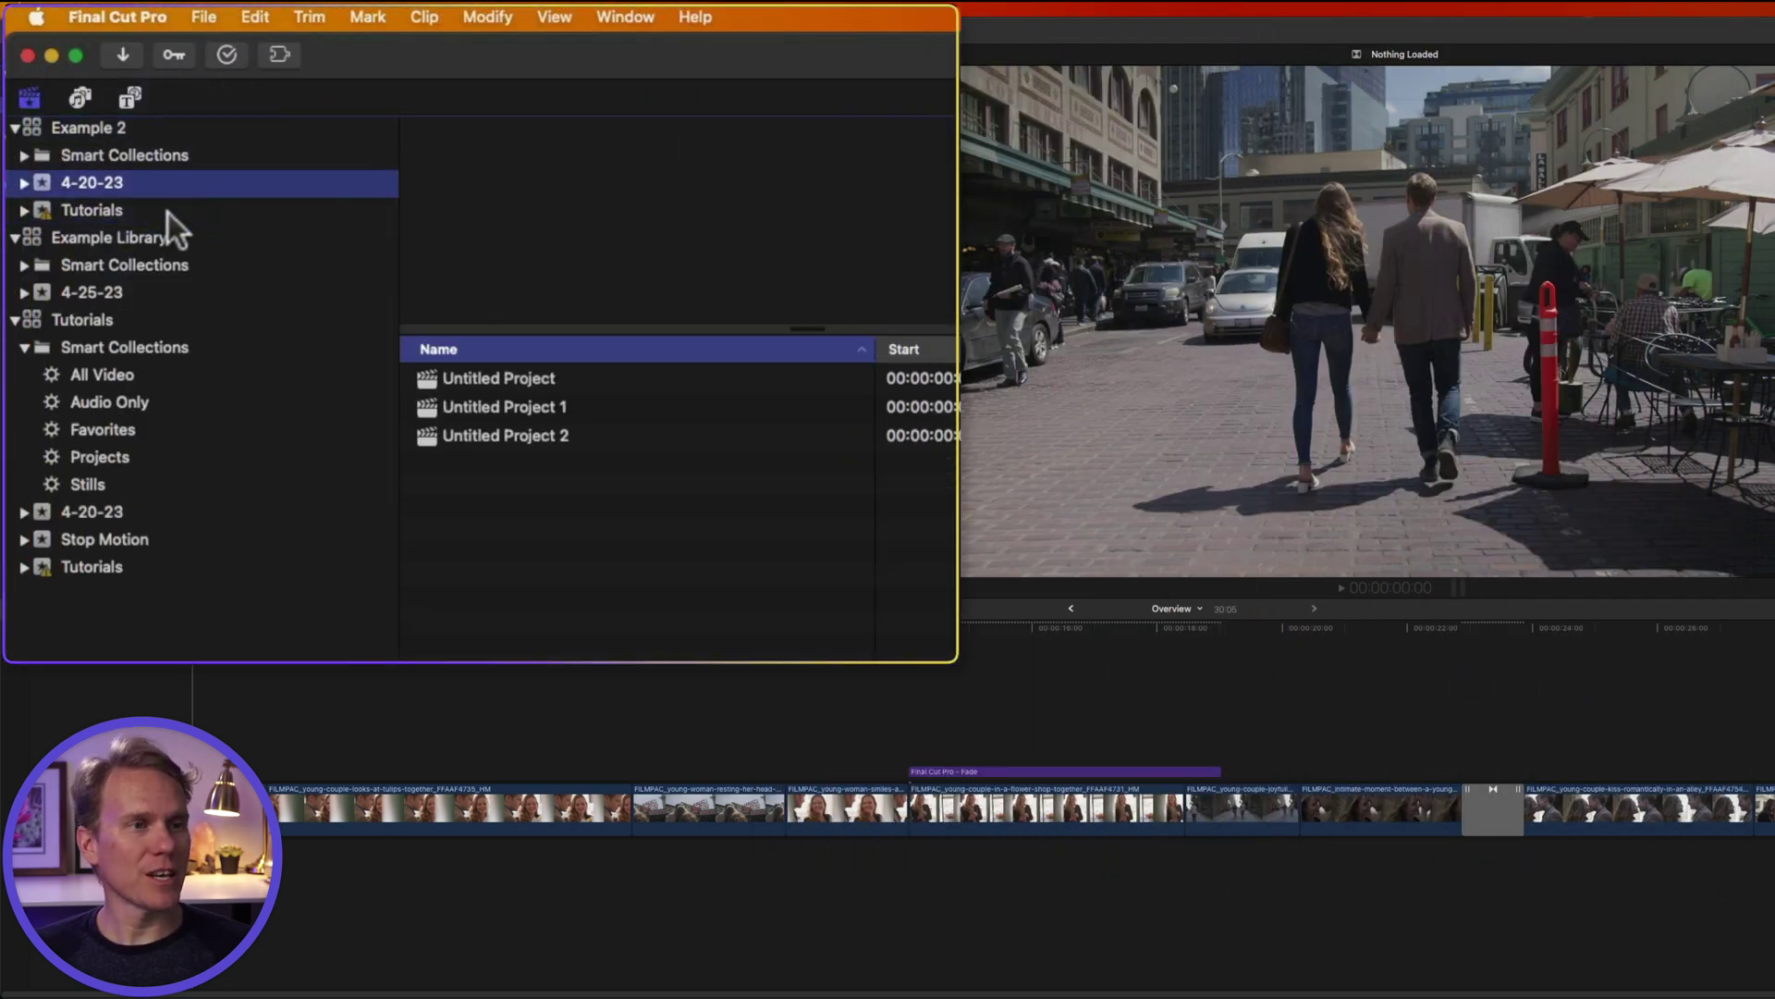
{"action": "left_click", "coordinate": [169, 213]}
{"action": "scroll", "coordinate": [613, 452], "scroll_direction": "down", "scroll_amount": 10}
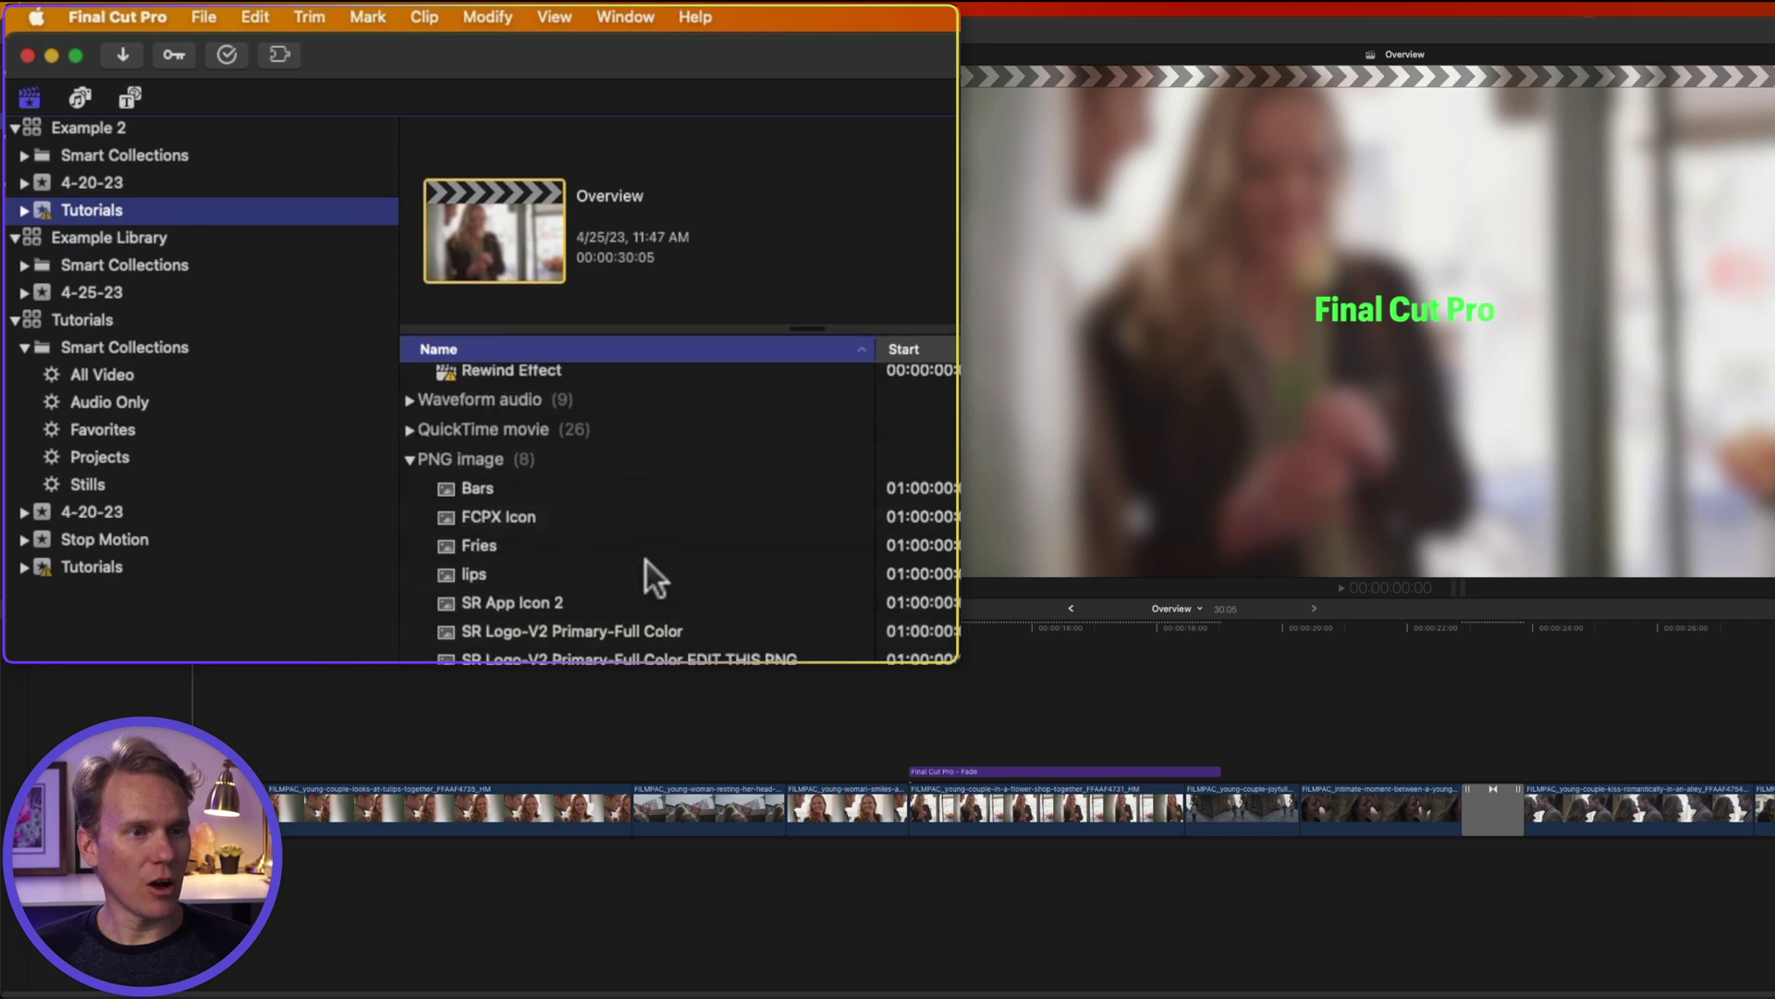
{"action": "scroll", "coordinate": [671, 647], "scroll_direction": "down", "scroll_amount": 10}
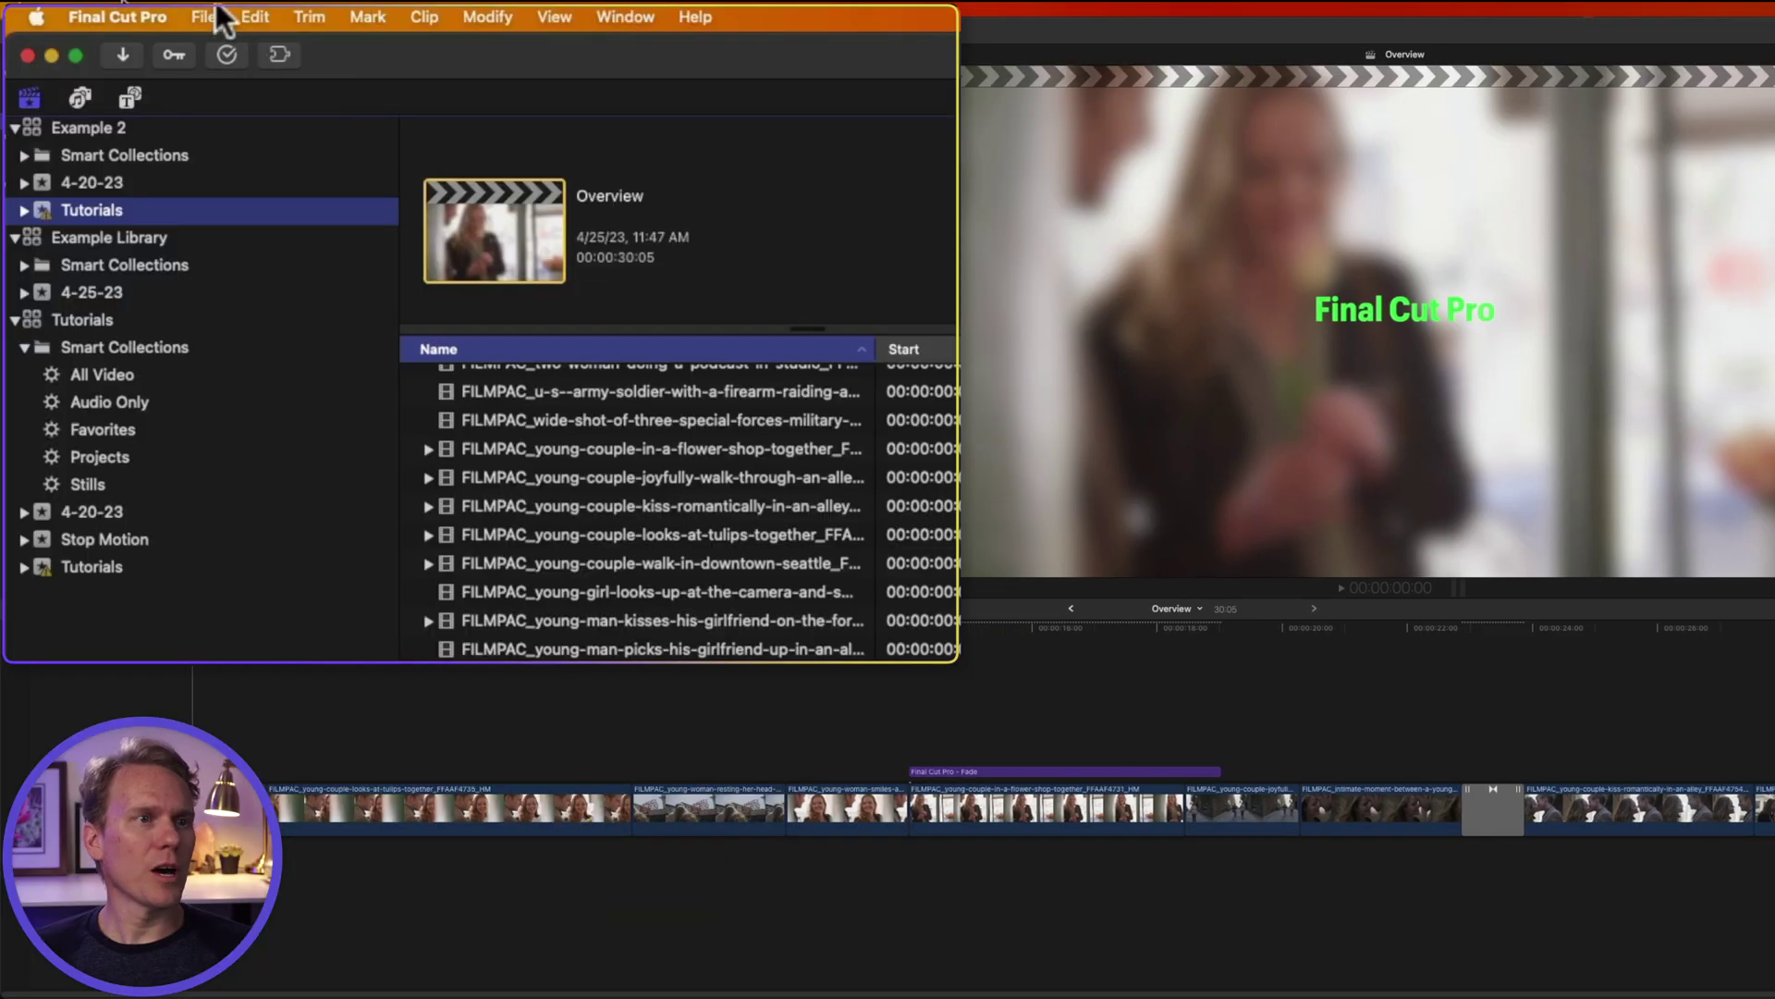
Step: Open the Stupid Raisins library from the recent libraries list
{"action": "left_click", "coordinate": [204, 17]}
{"action": "mouse_move", "coordinate": [286, 88]}
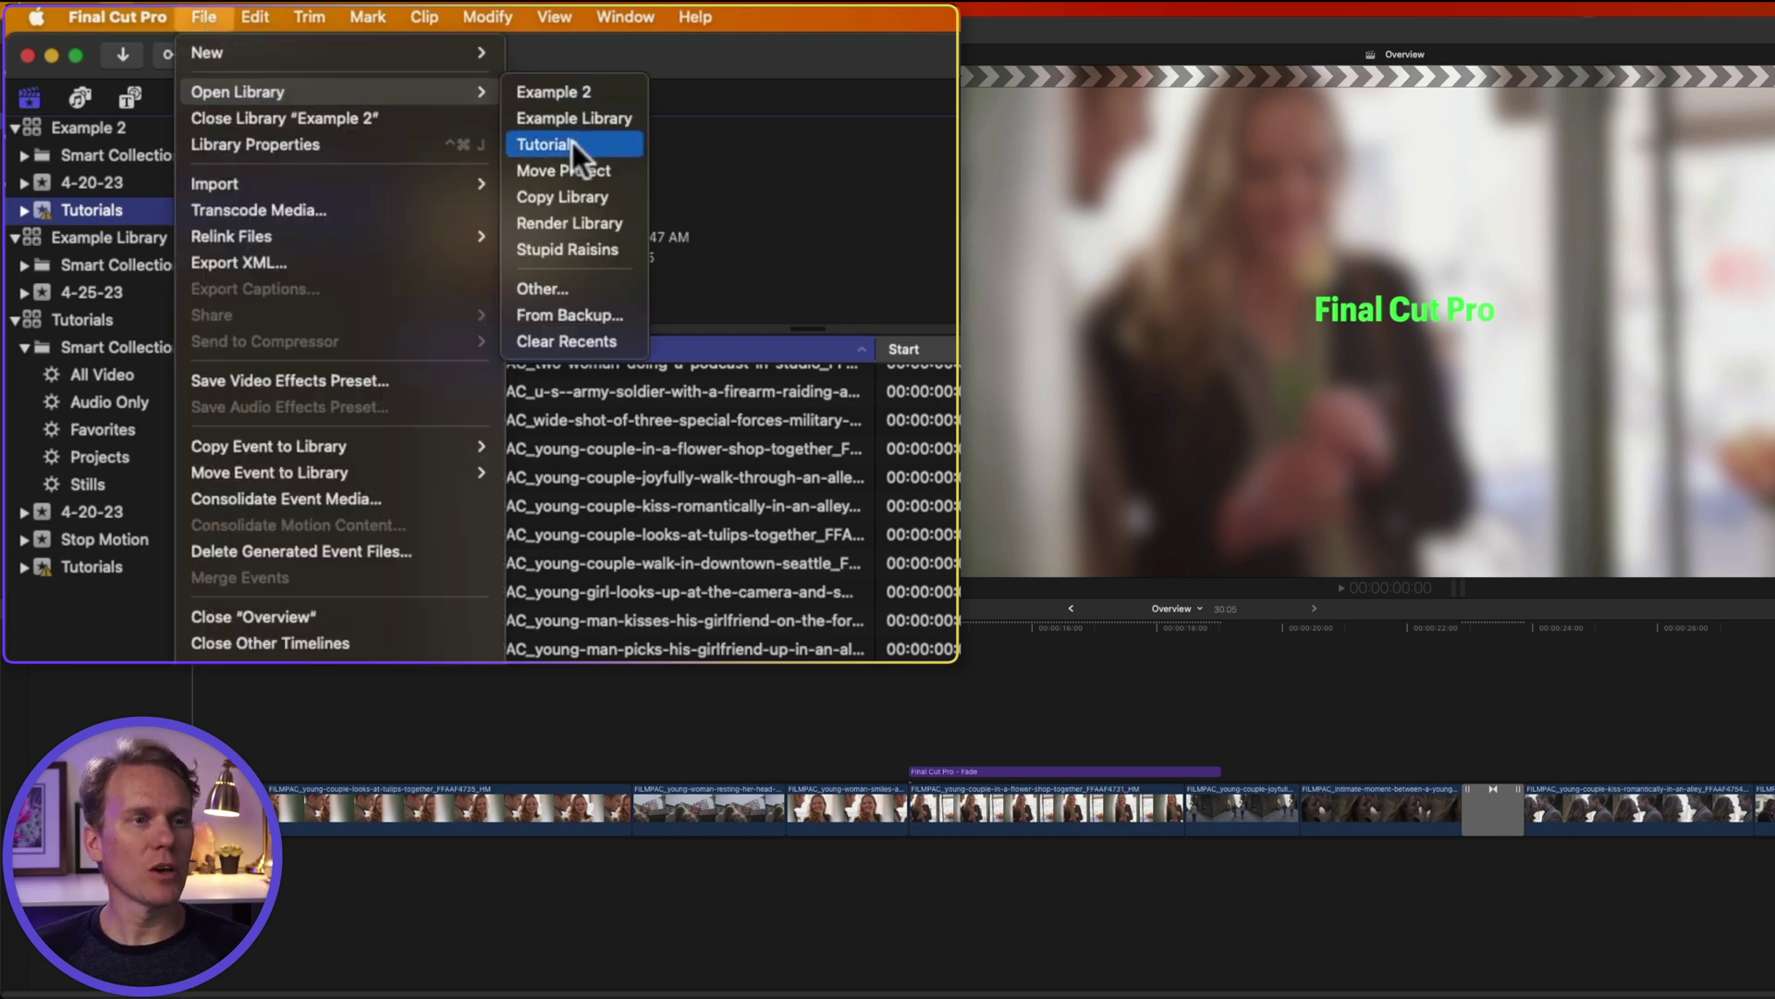
{"action": "left_click", "coordinate": [597, 252]}
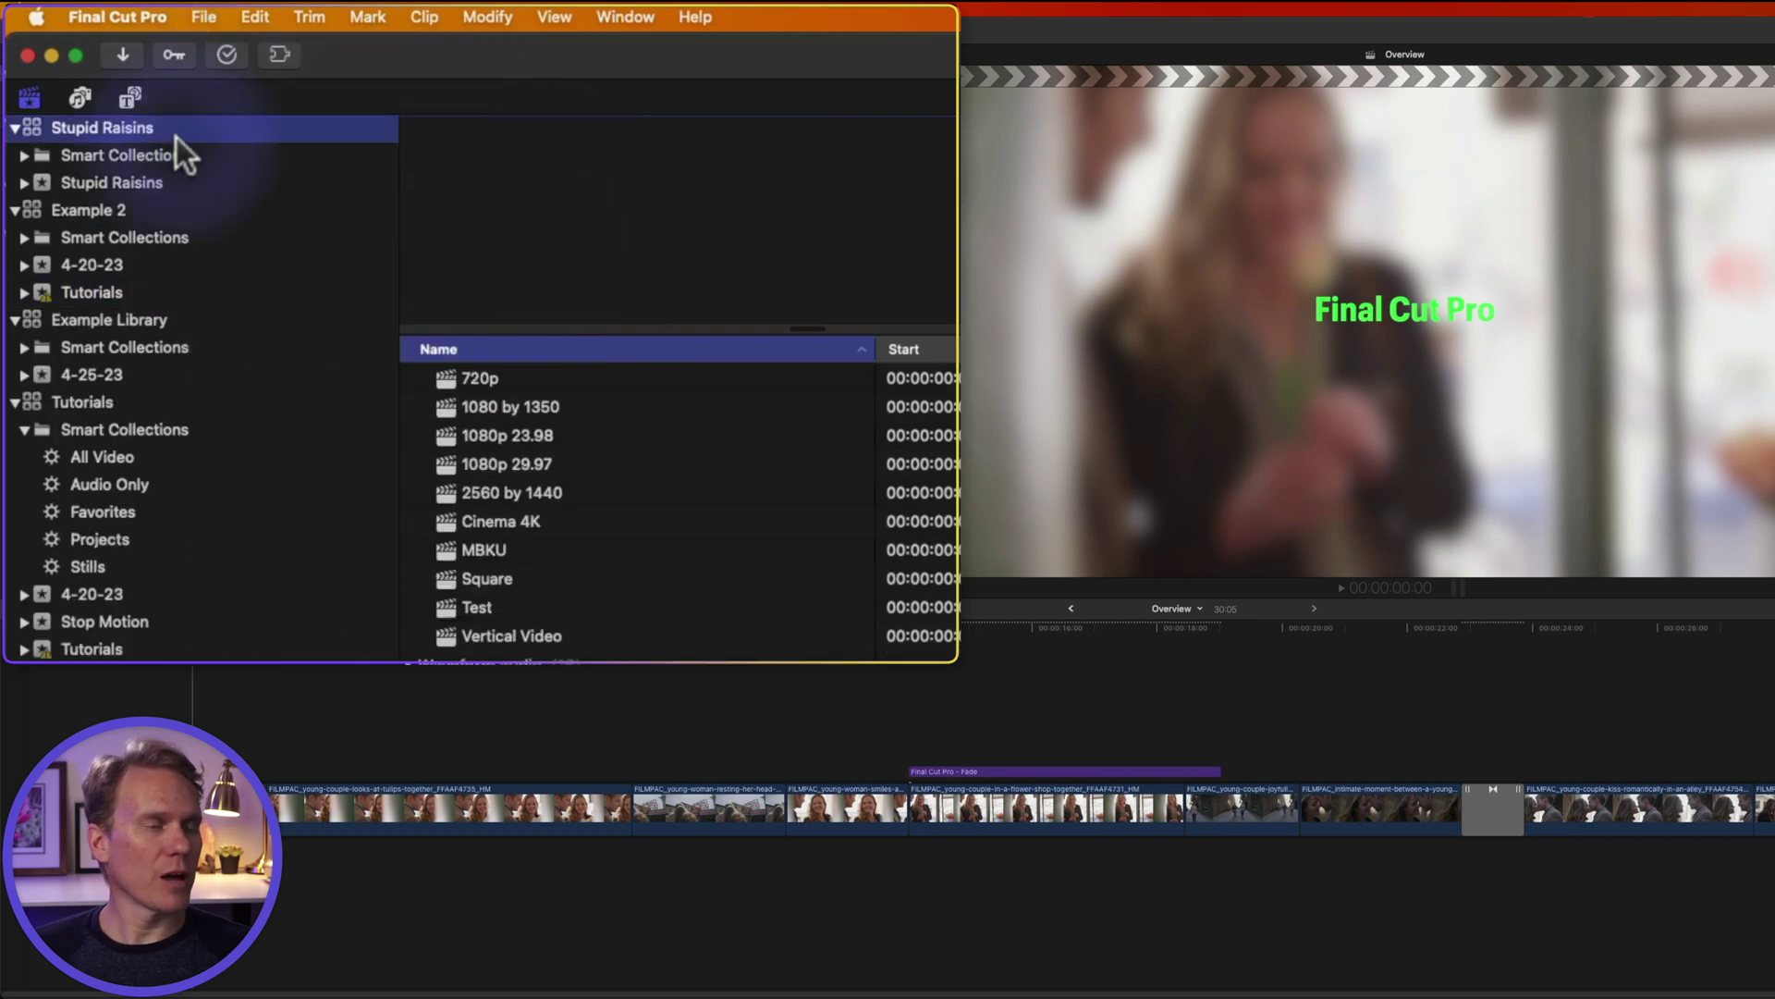
{"action": "scroll", "coordinate": [587, 491], "scroll_direction": "down", "scroll_amount": 10}
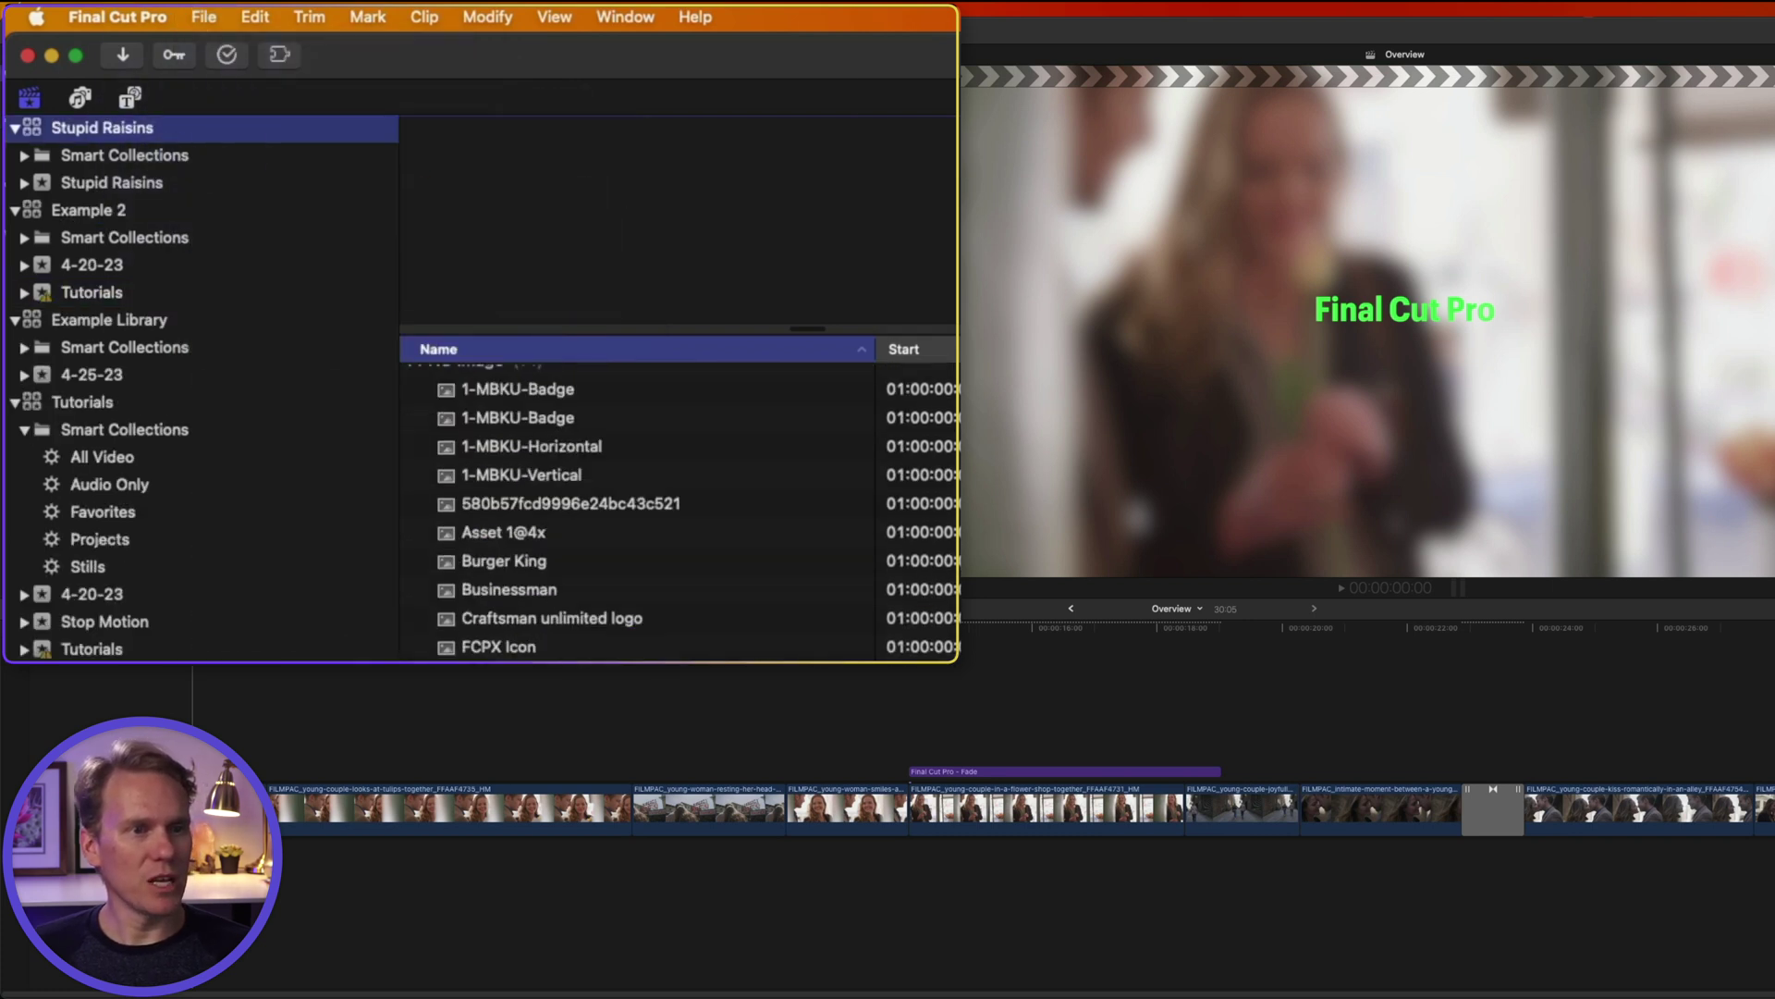
{"action": "scroll", "coordinate": [647, 495], "scroll_direction": "up", "scroll_amount": 15}
Step: Open Render Library through the full library chooser
{"action": "left_click", "coordinate": [207, 16]}
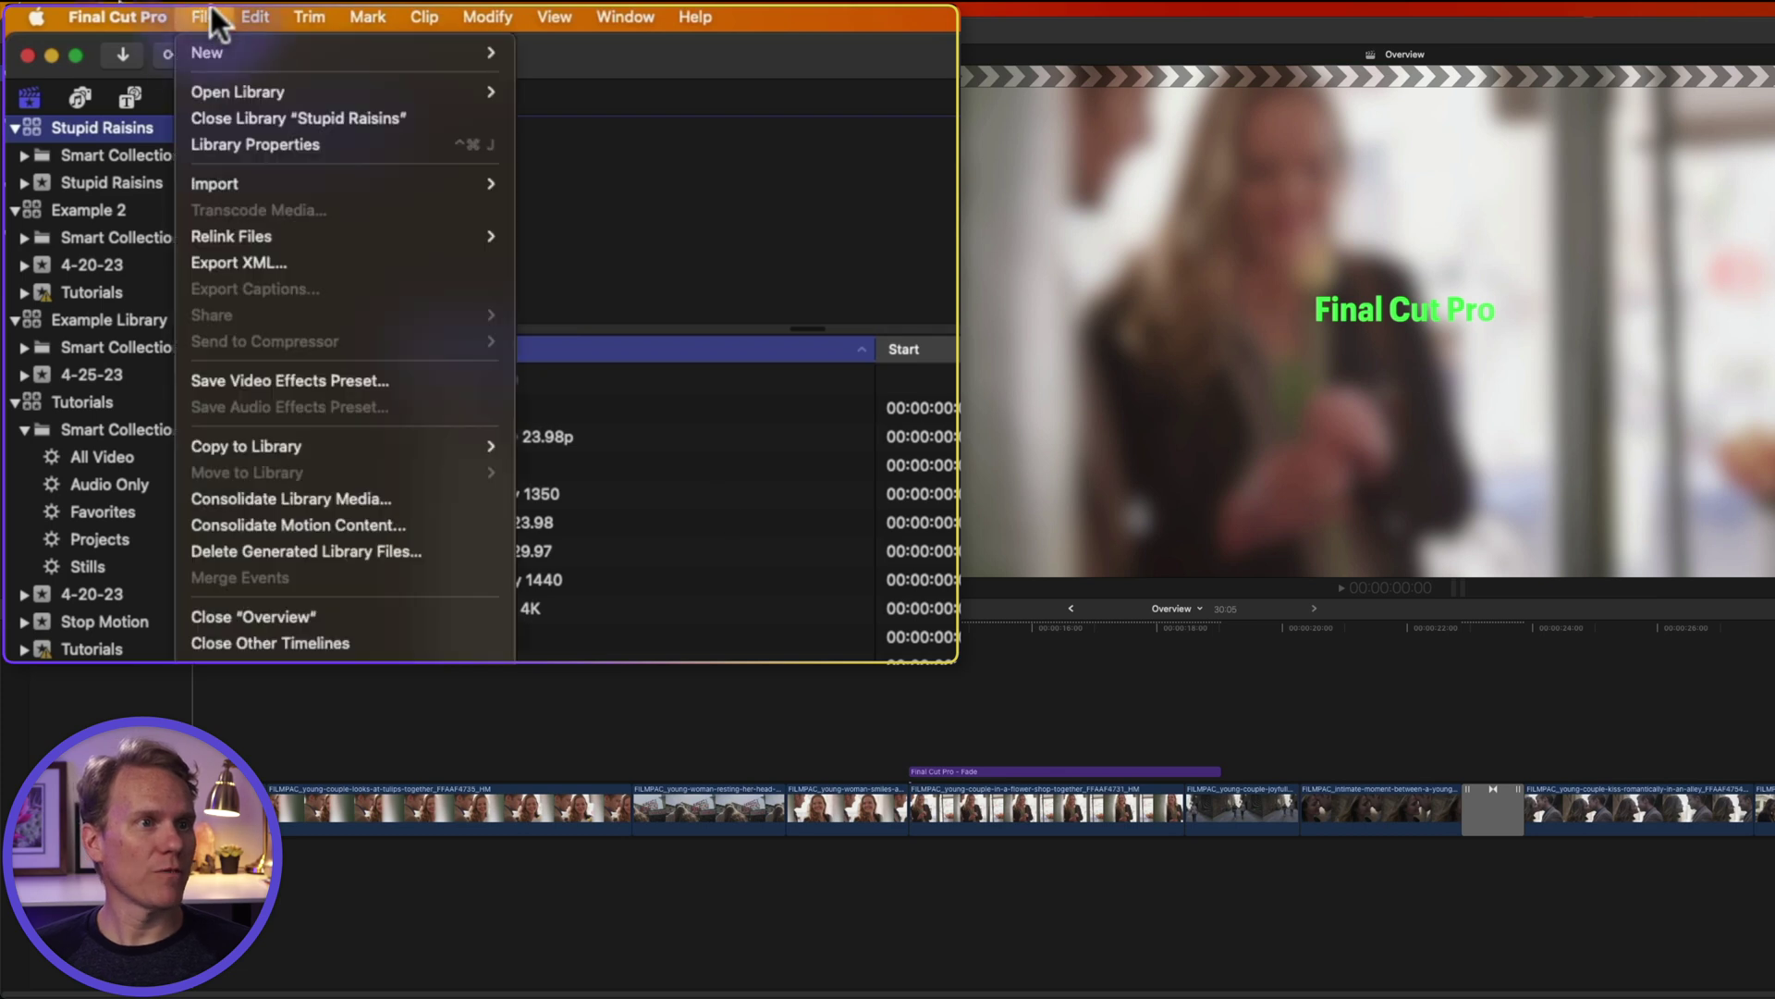
{"action": "mouse_move", "coordinate": [285, 90]}
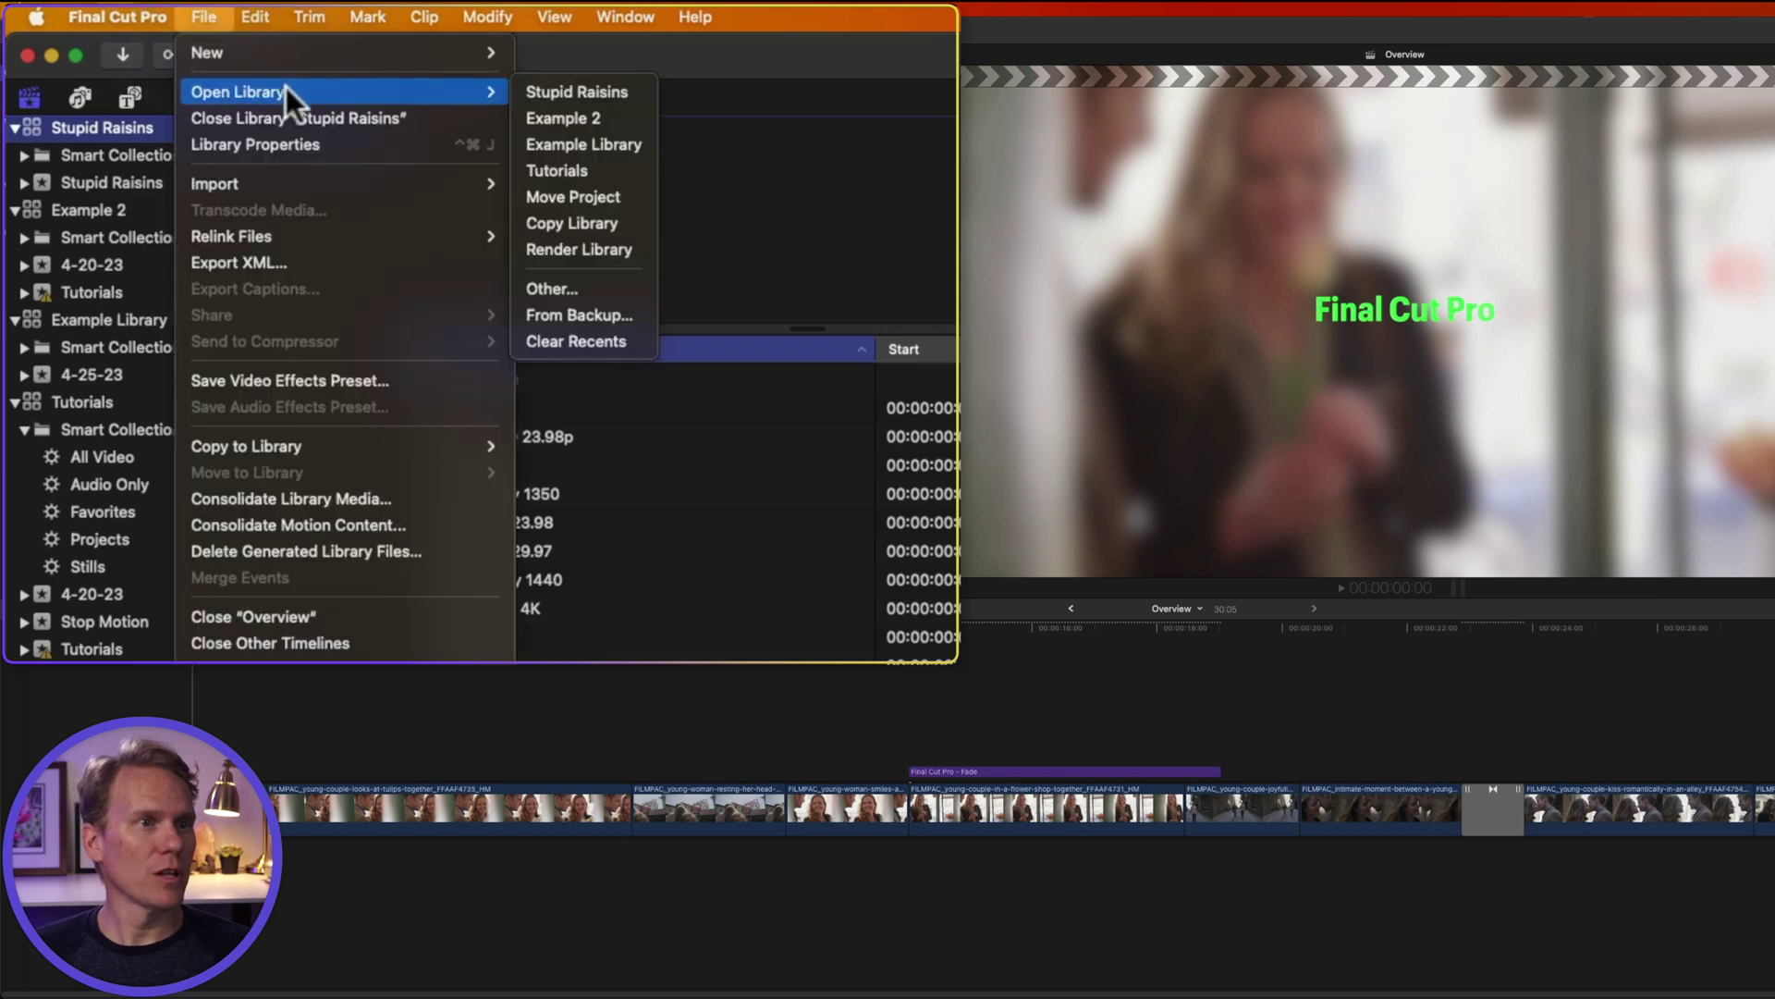
{"action": "left_click", "coordinate": [612, 286]}
{"action": "left_click", "coordinate": [858, 378]}
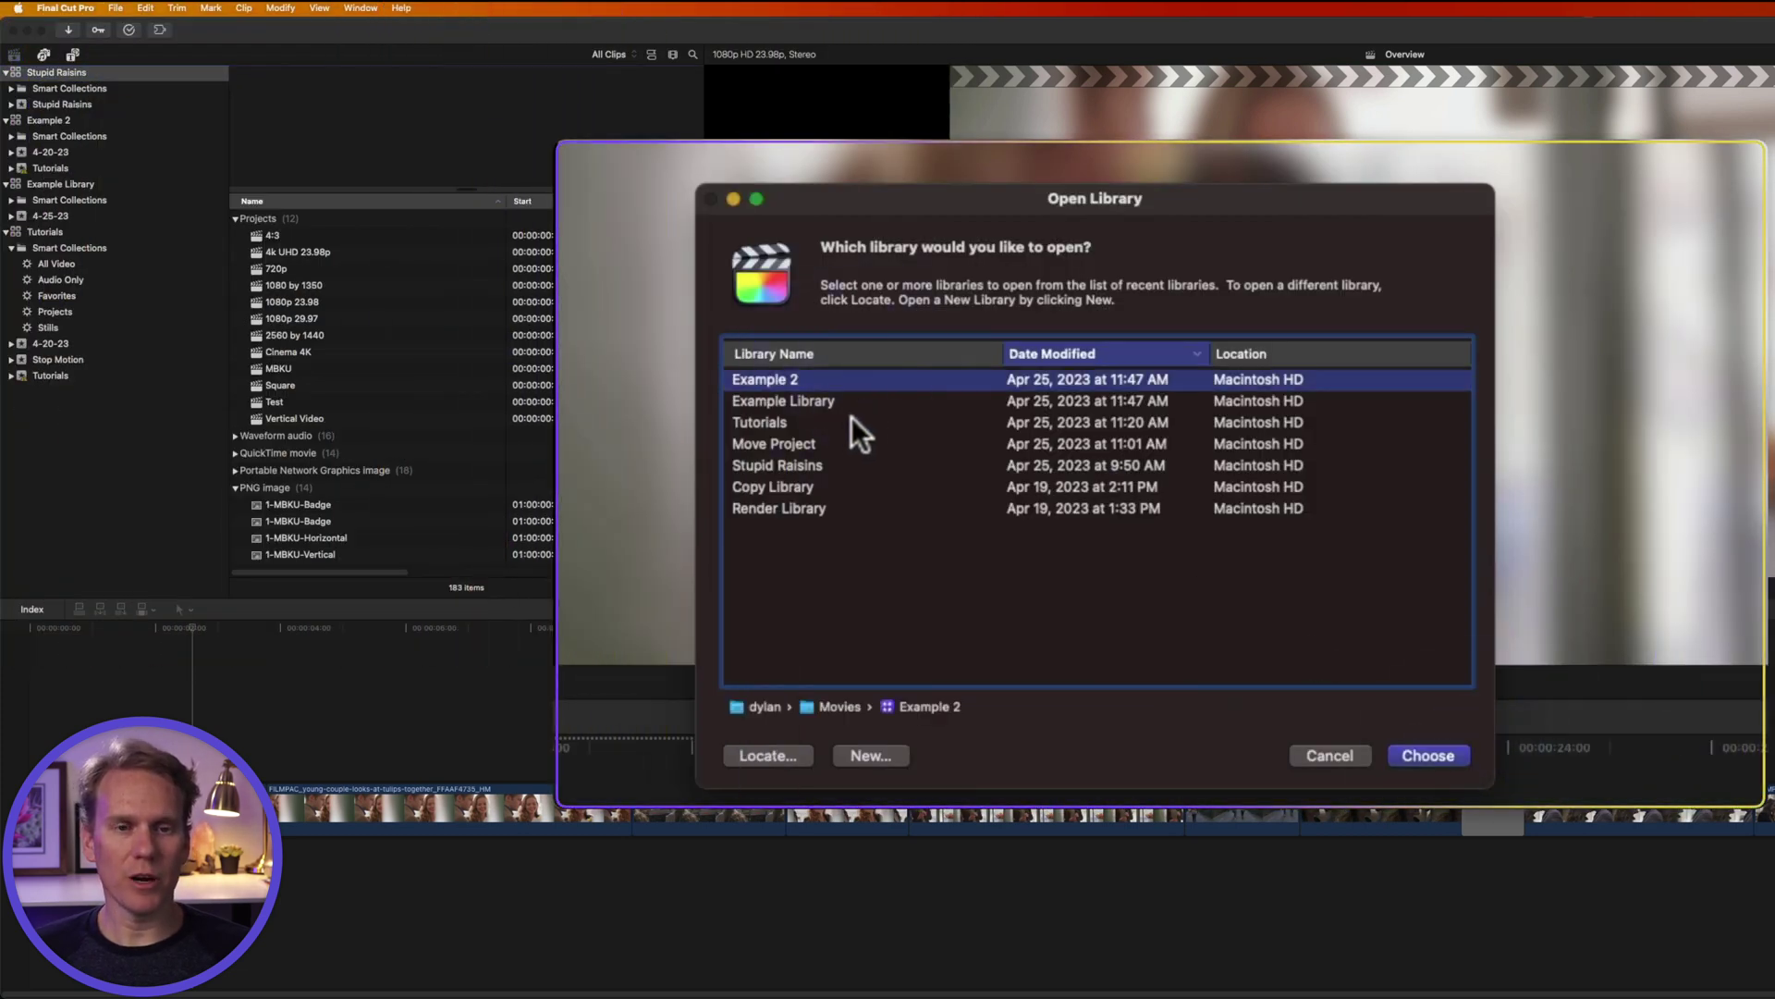
{"action": "left_click", "coordinate": [848, 422]}
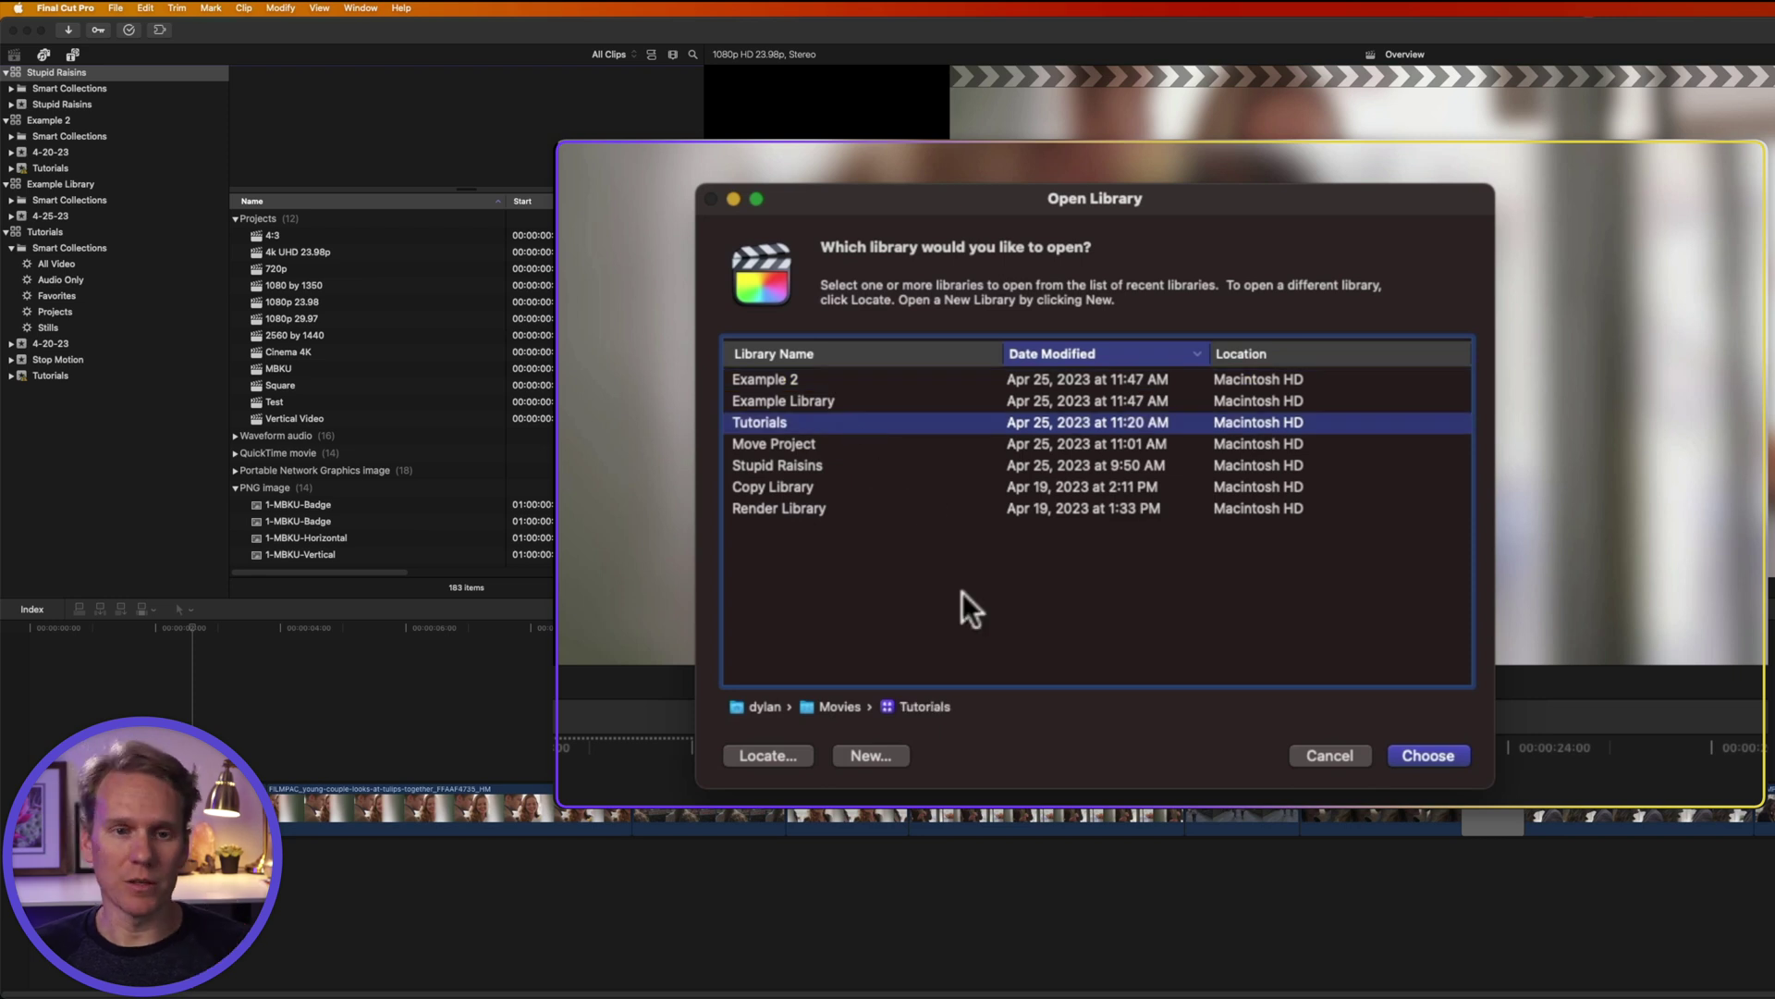
{"action": "left_click", "coordinate": [774, 751]}
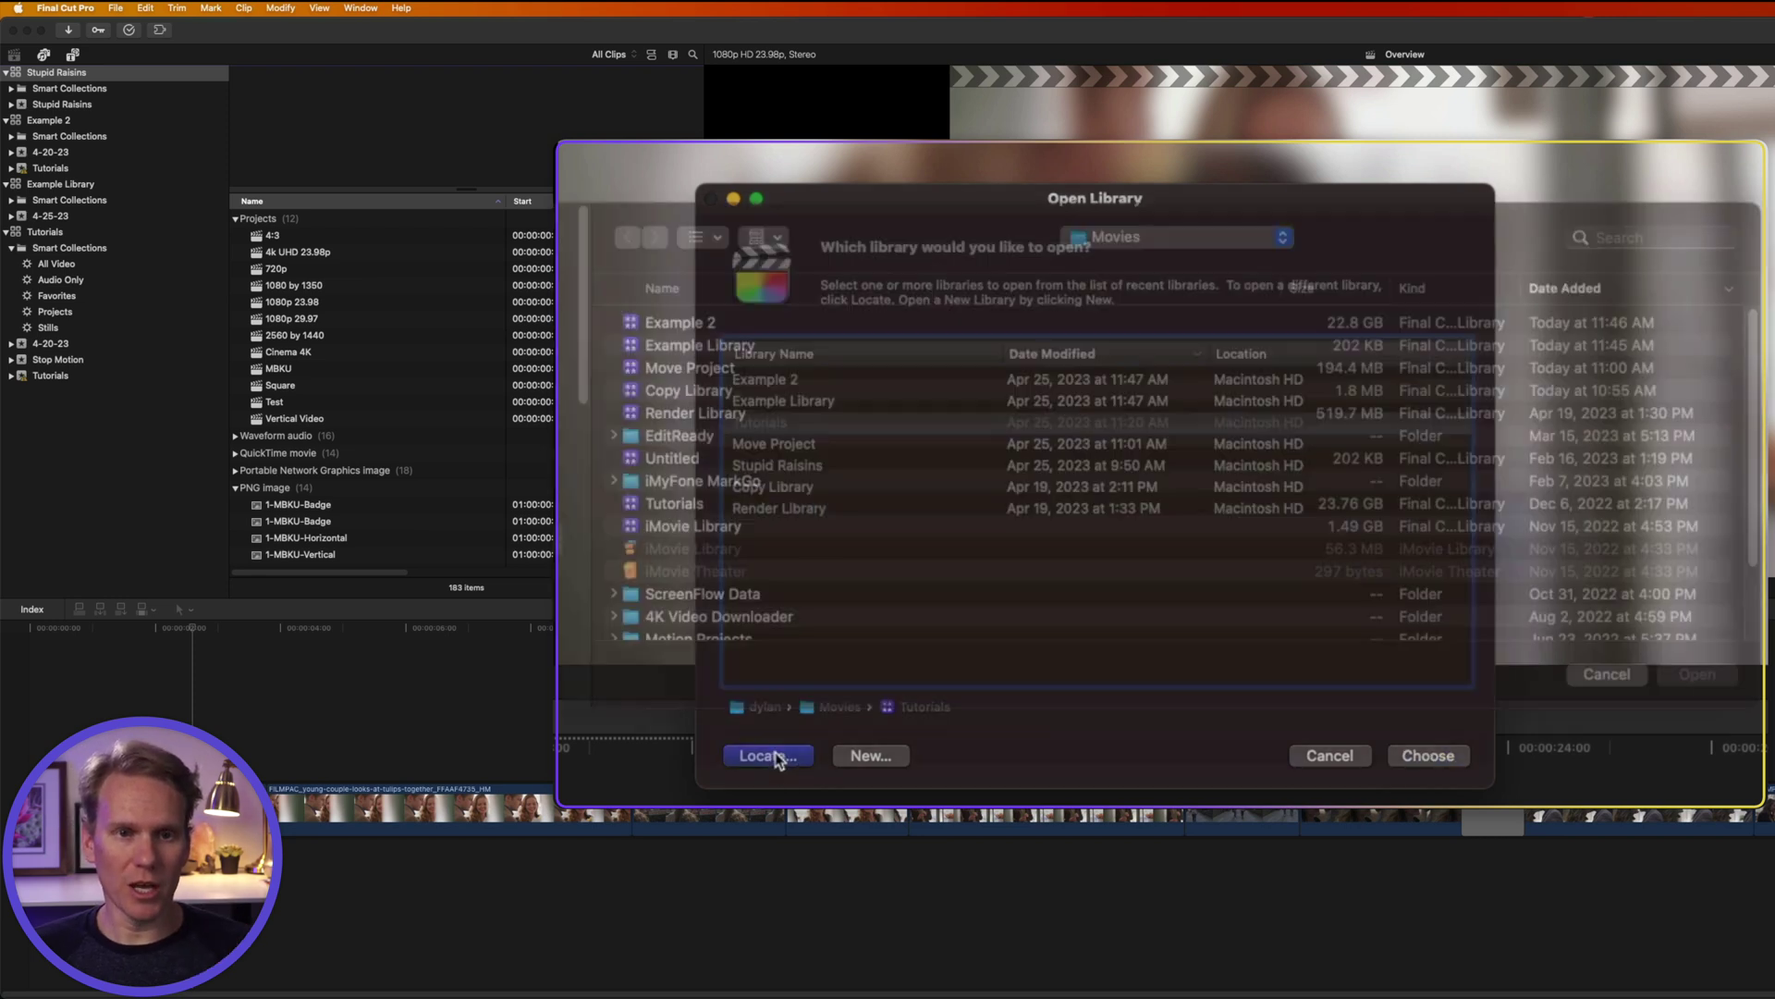
{"action": "scroll", "coordinate": [764, 379], "scroll_direction": "down", "scroll_amount": 2}
{"action": "left_click", "coordinate": [758, 501]}
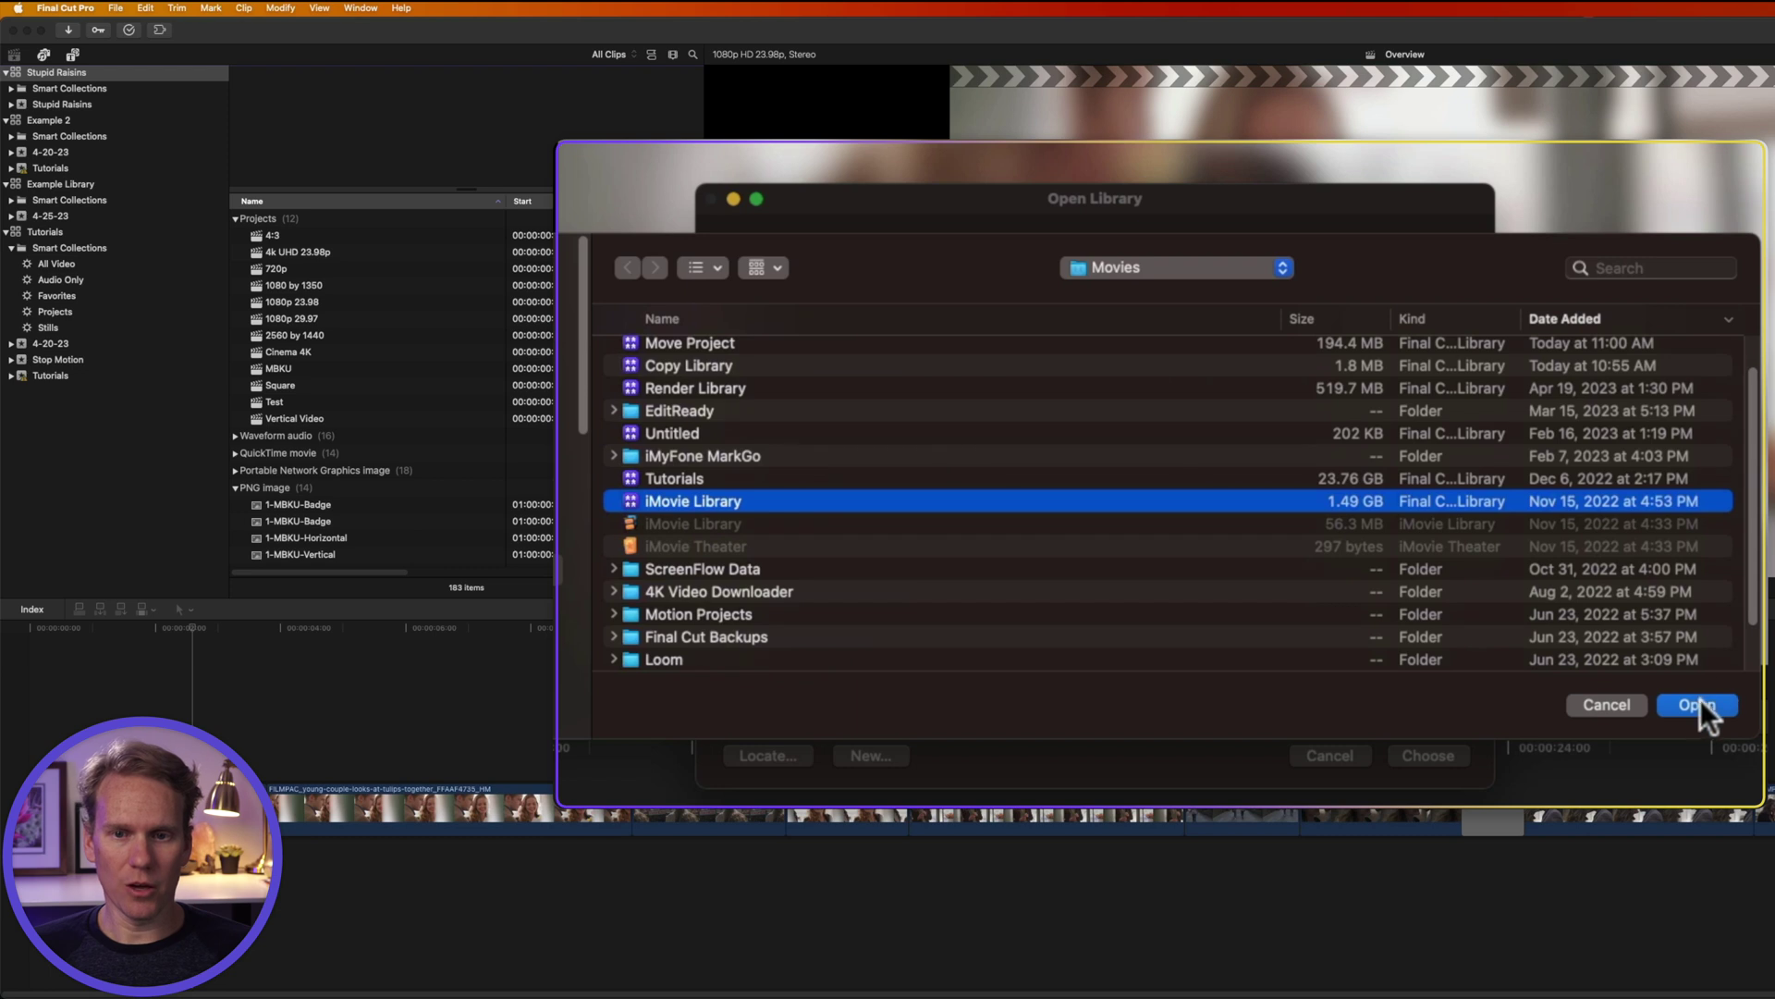
{"action": "left_click", "coordinate": [1697, 705]}
{"action": "left_click", "coordinate": [869, 755]}
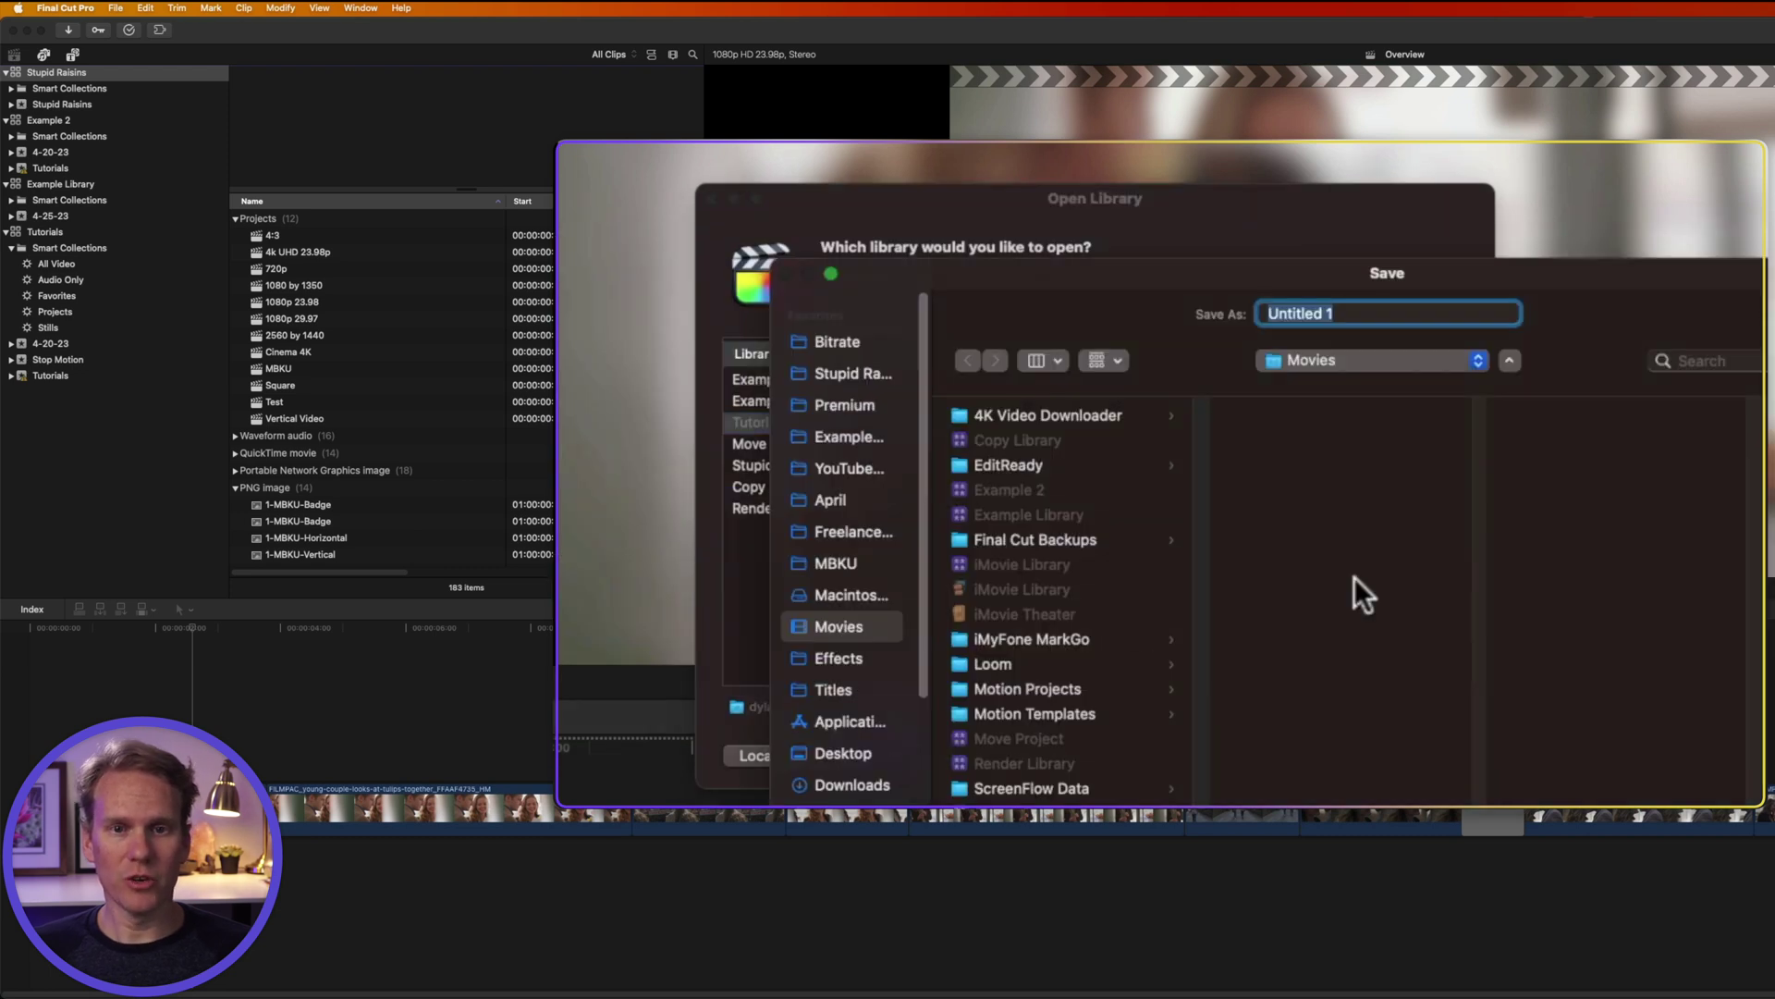
{"action": "key", "text": "Escape"}
{"action": "left_click", "coordinate": [834, 509]}
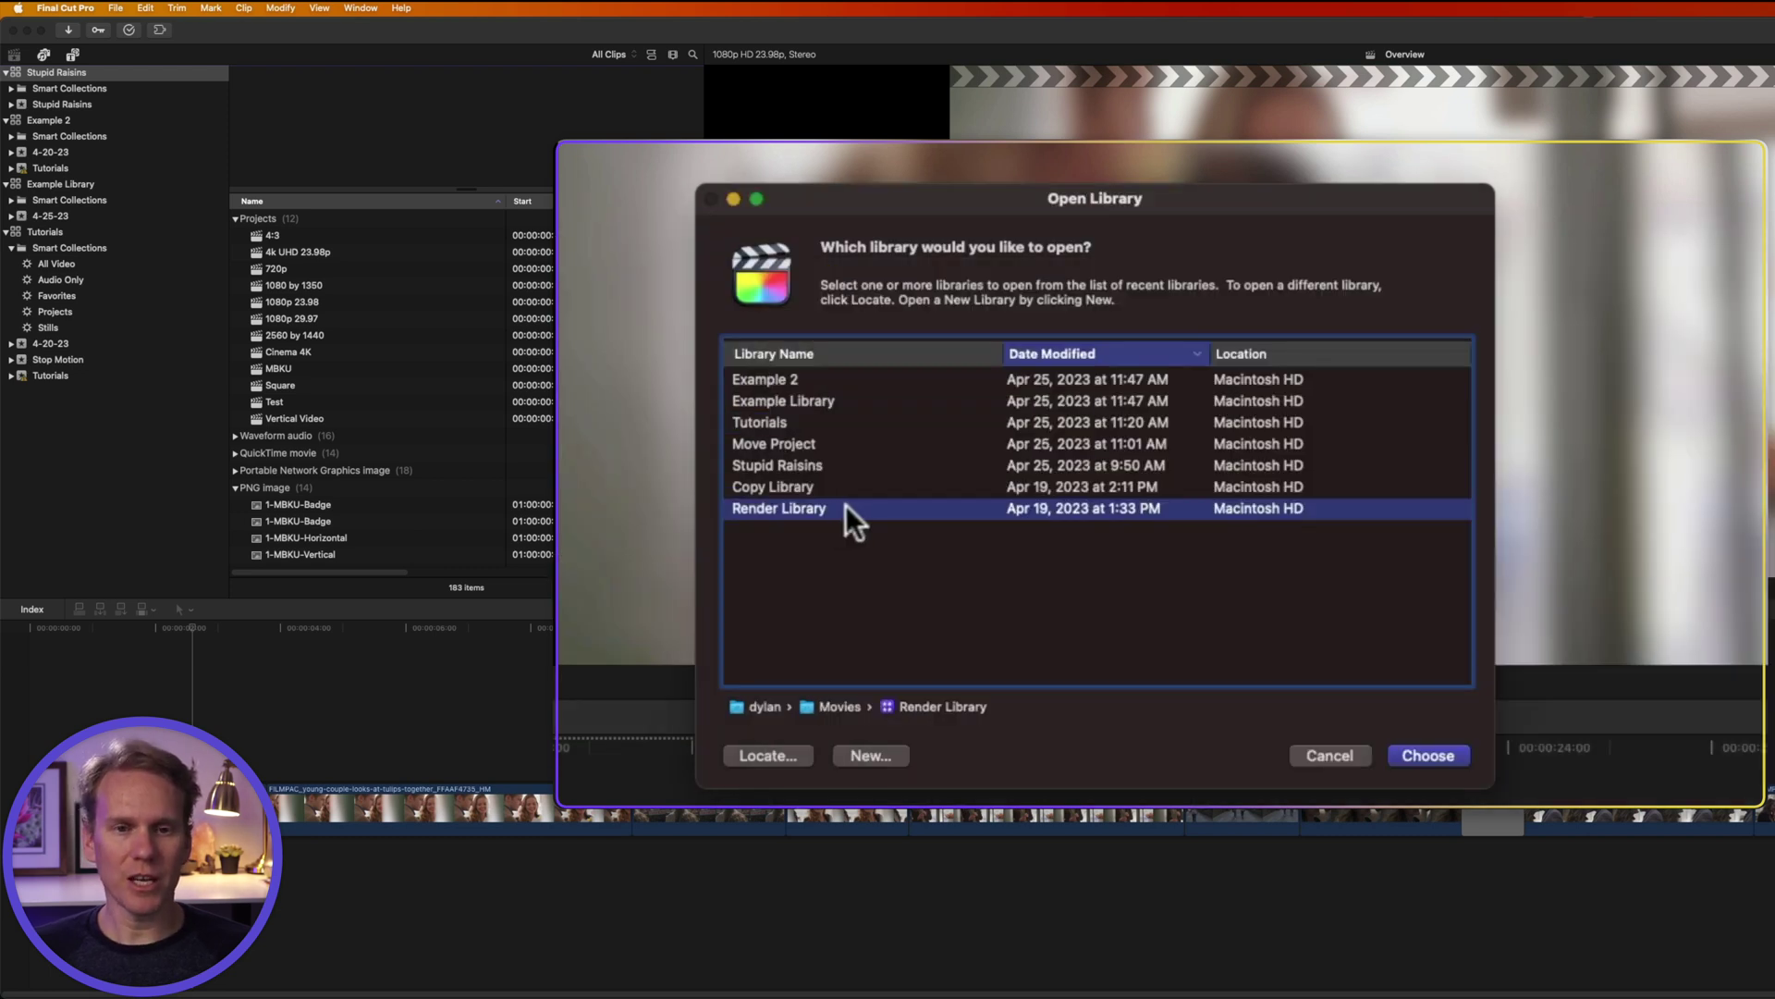
{"action": "left_click", "coordinate": [1437, 751]}
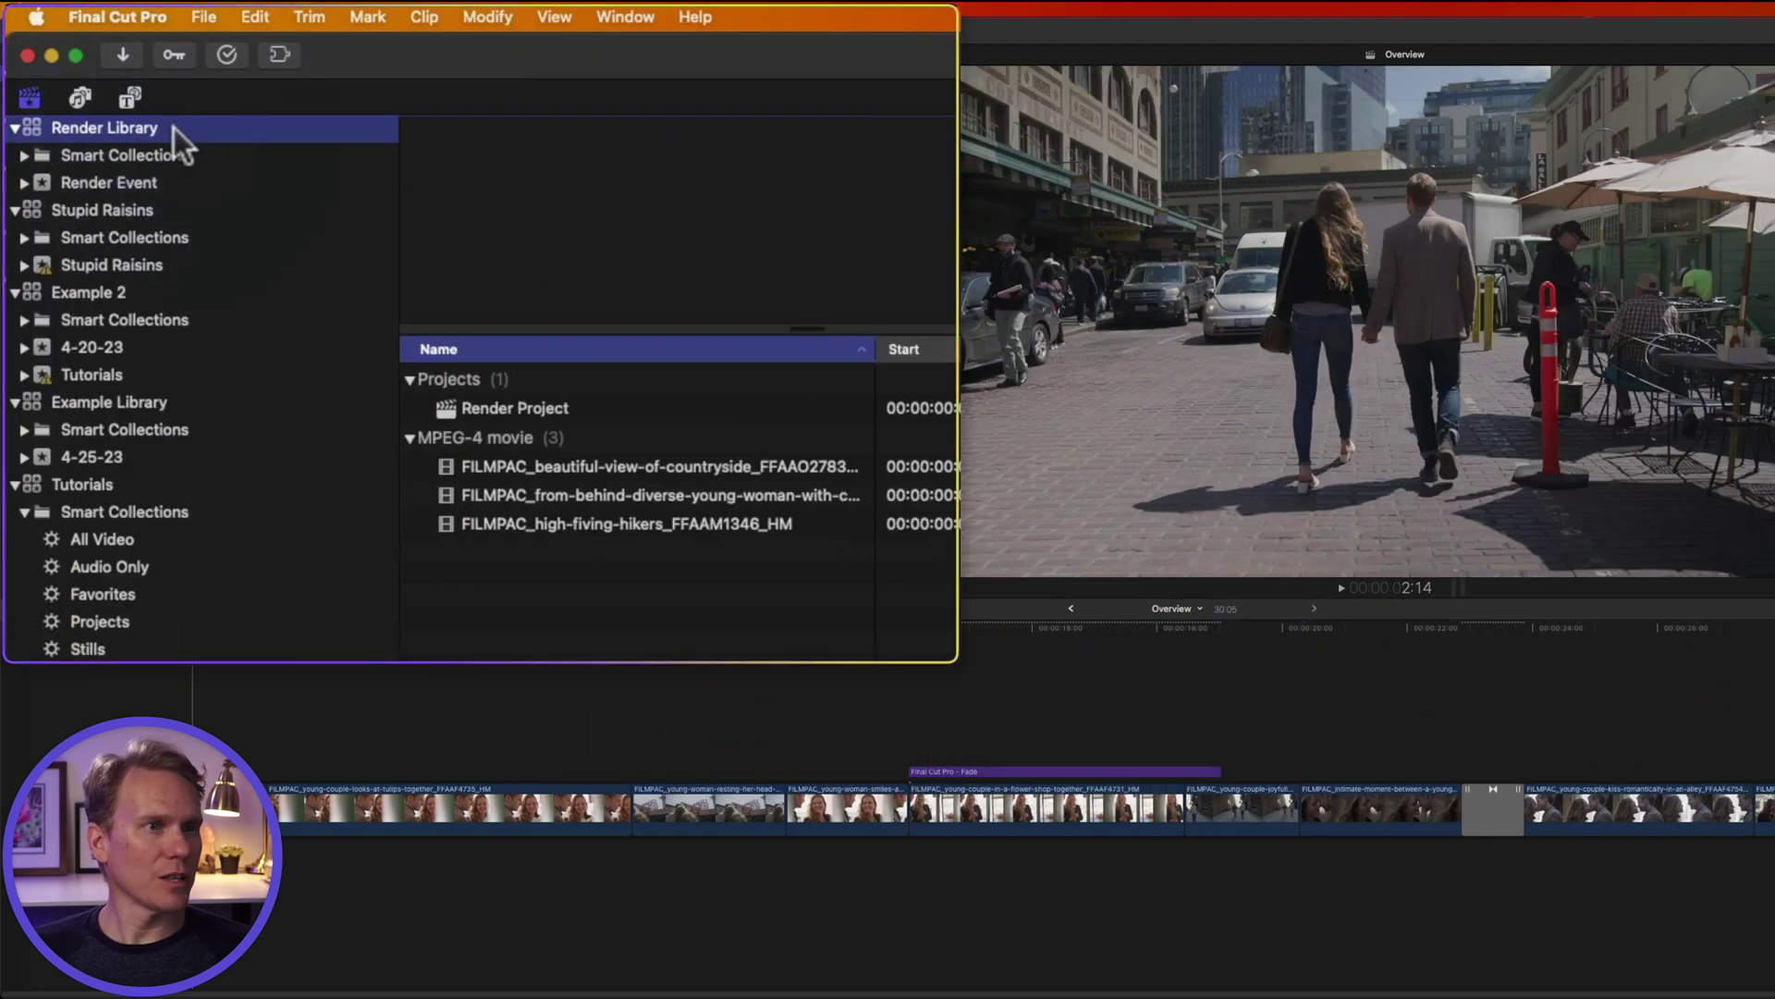
Step: Close Render Library via File > Close Library "Render Library"
{"action": "right_click", "coordinate": [175, 133]}
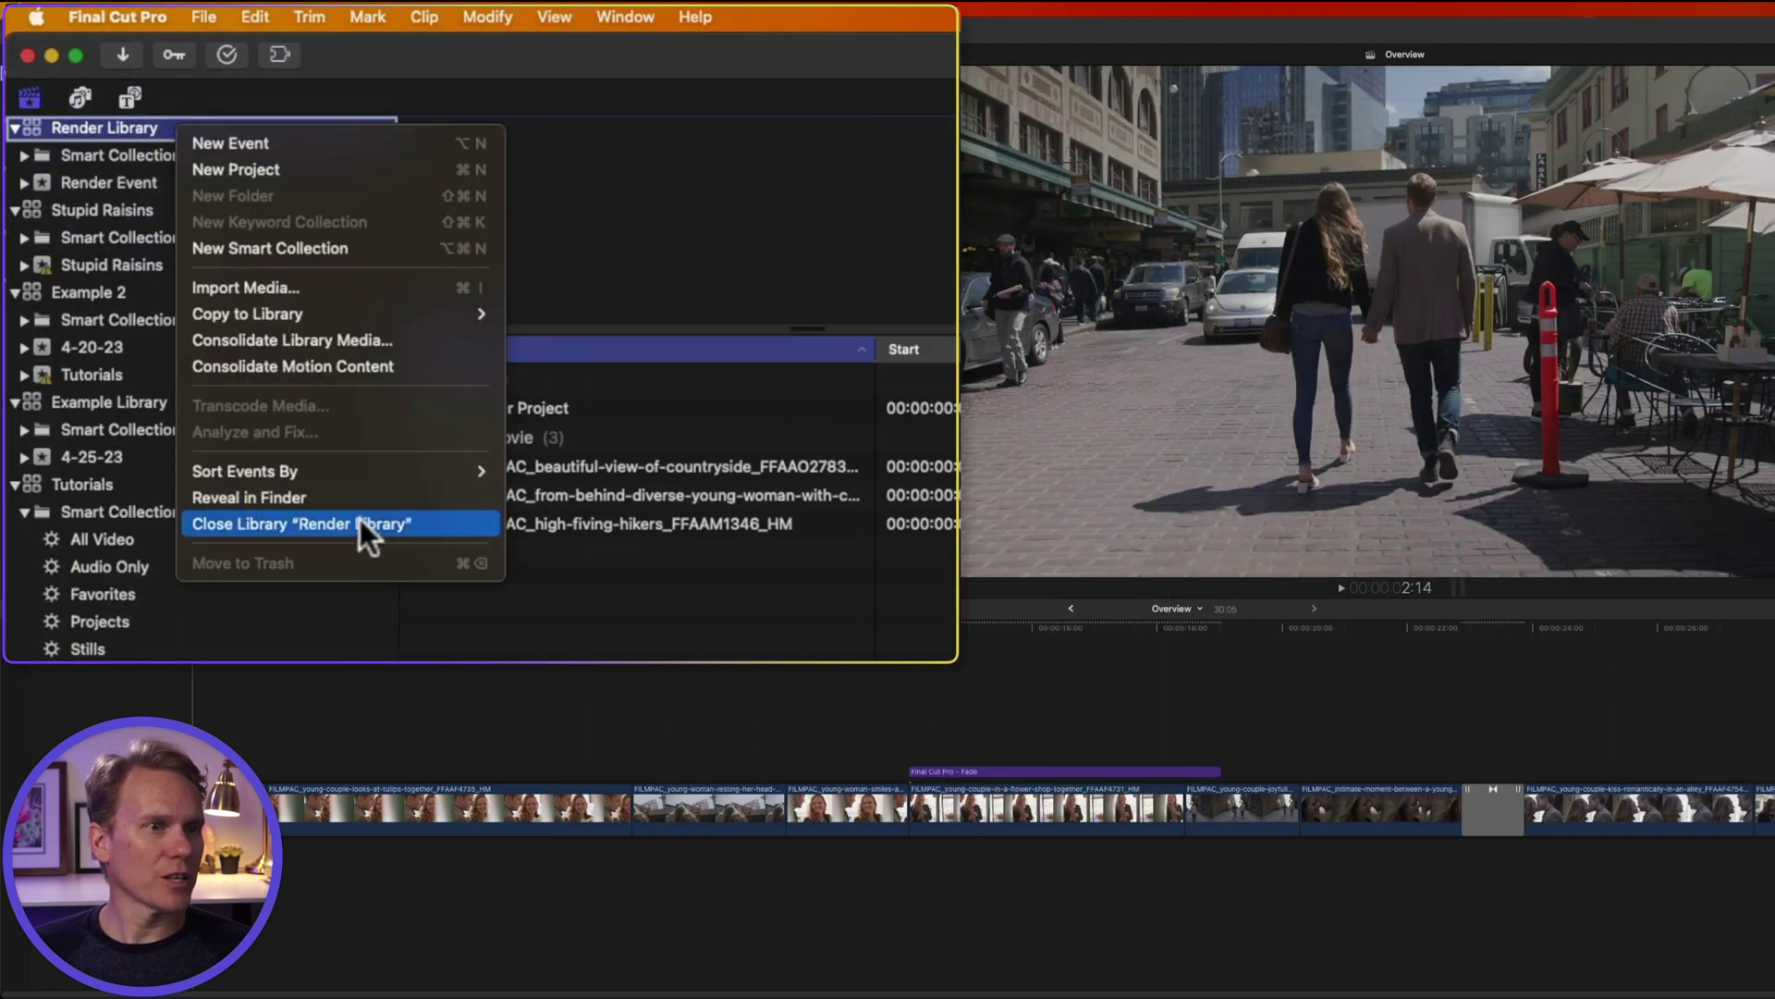
{"action": "left_click", "coordinate": [212, 19]}
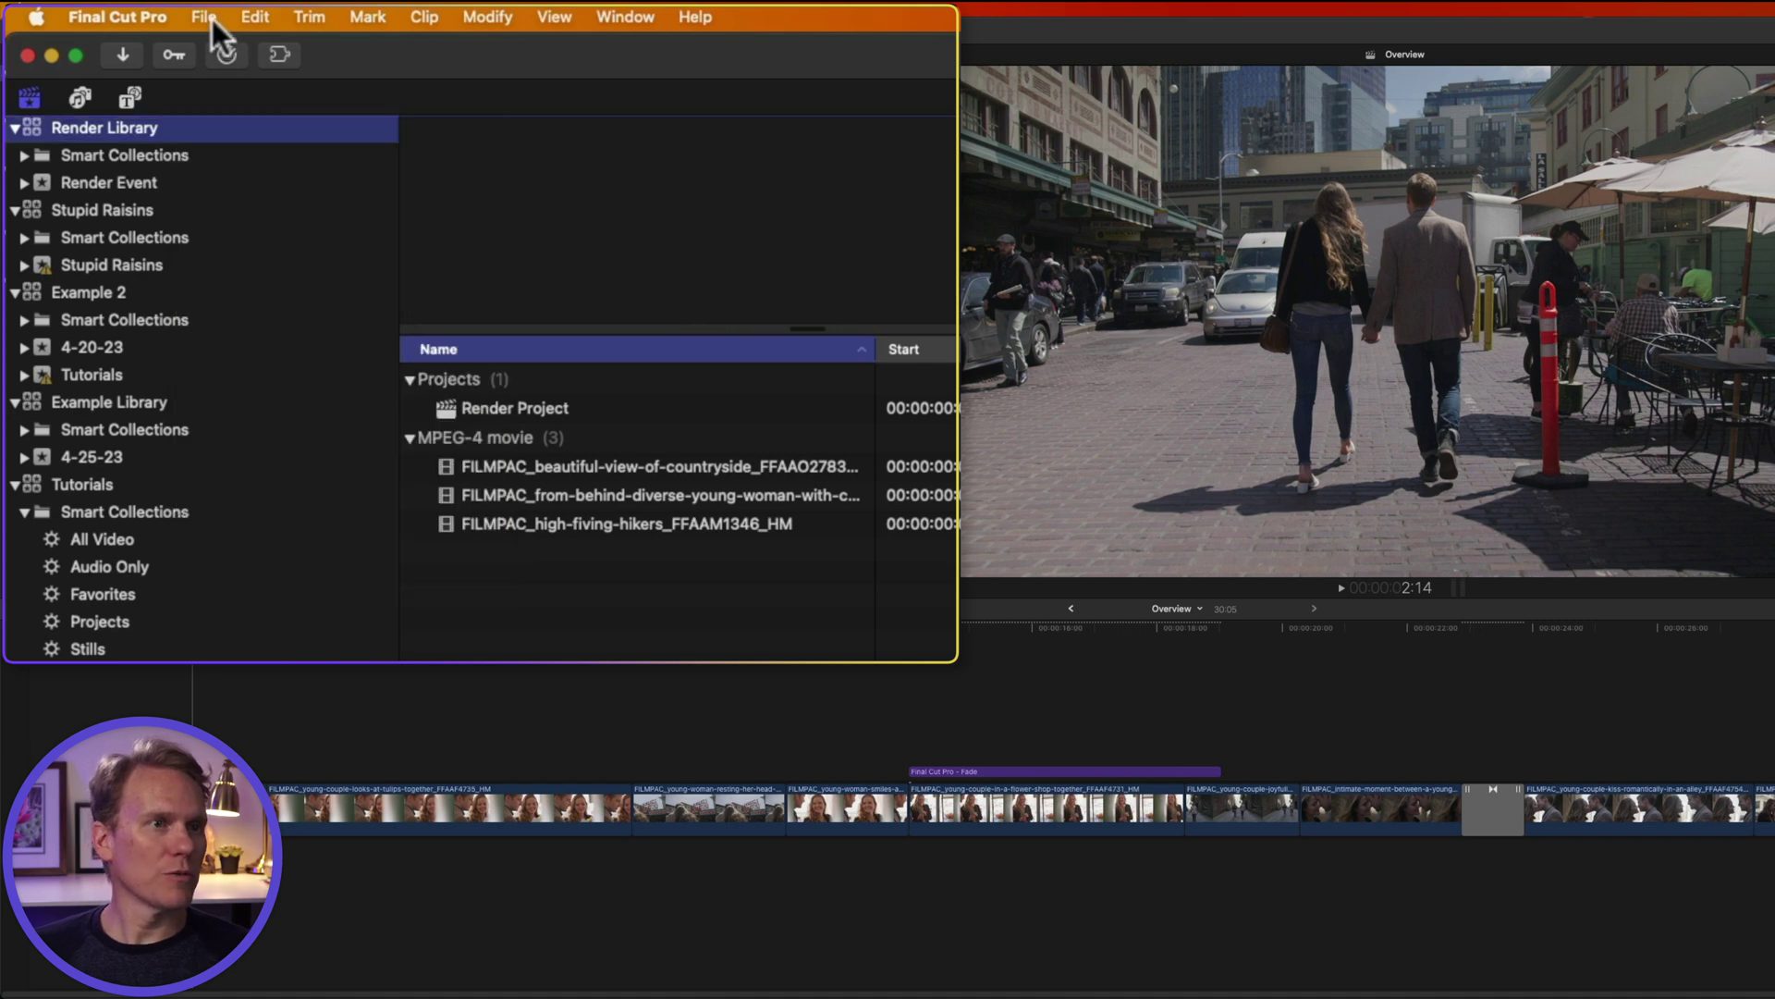
{"action": "left_click", "coordinate": [212, 18]}
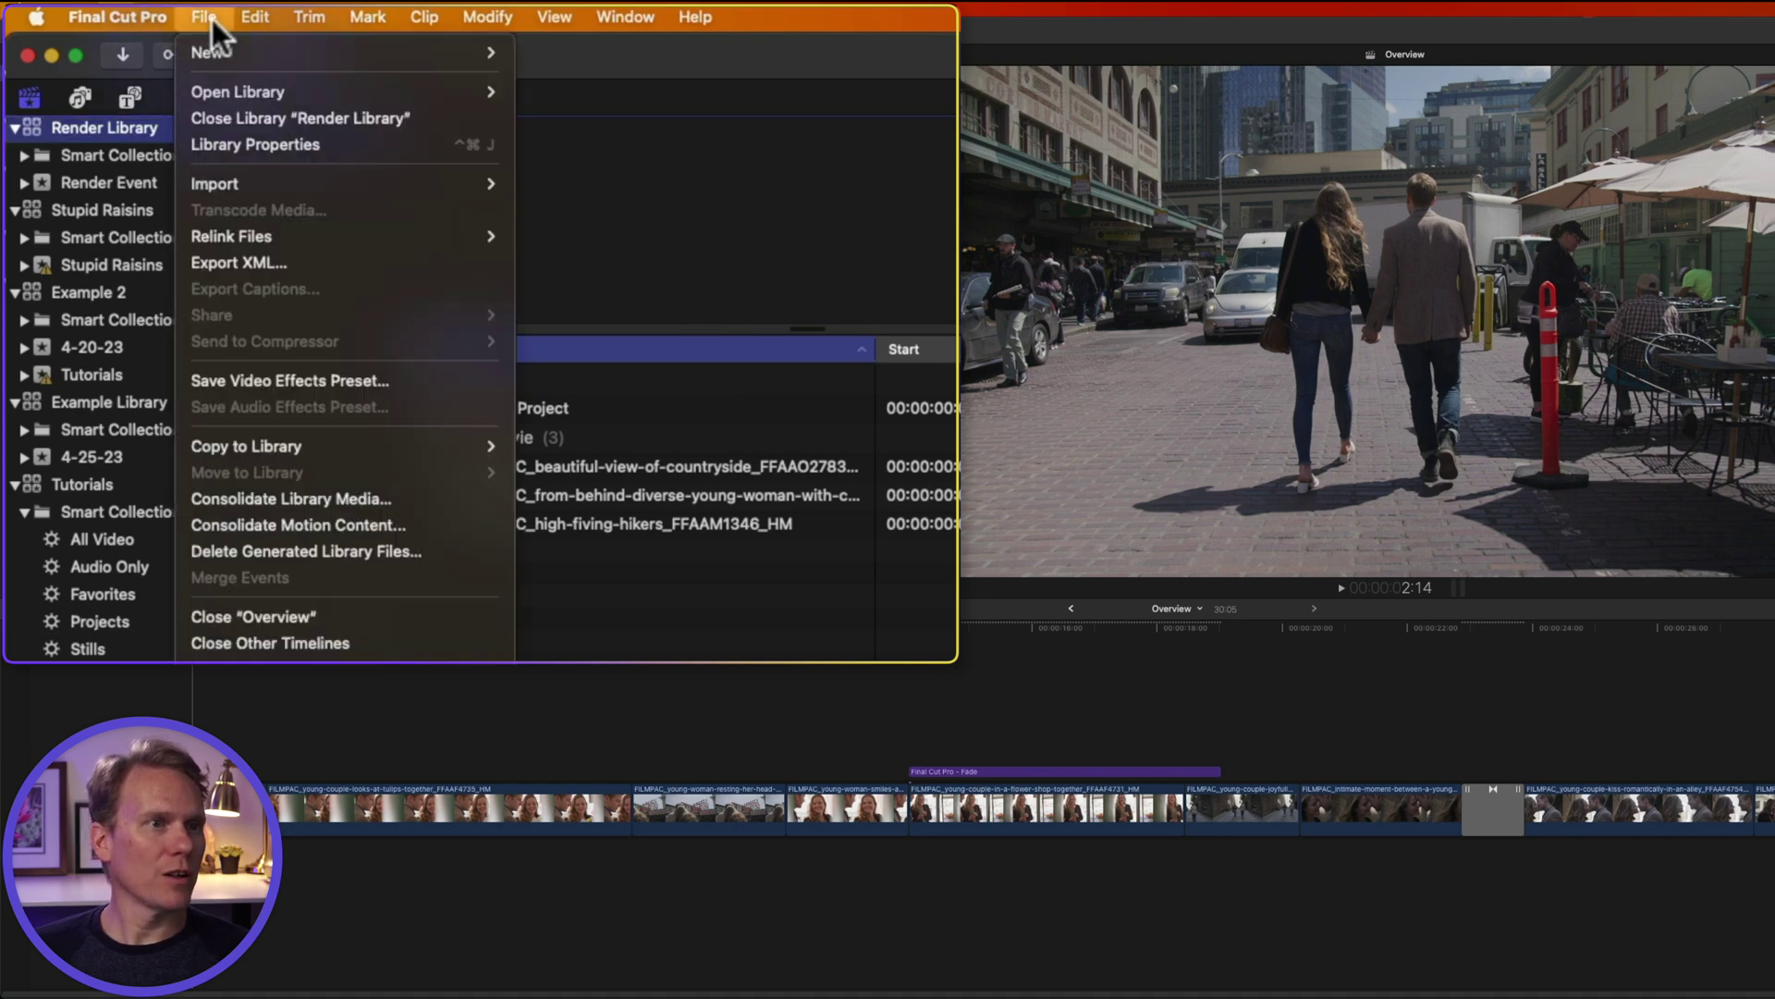
{"action": "left_click", "coordinate": [302, 120]}
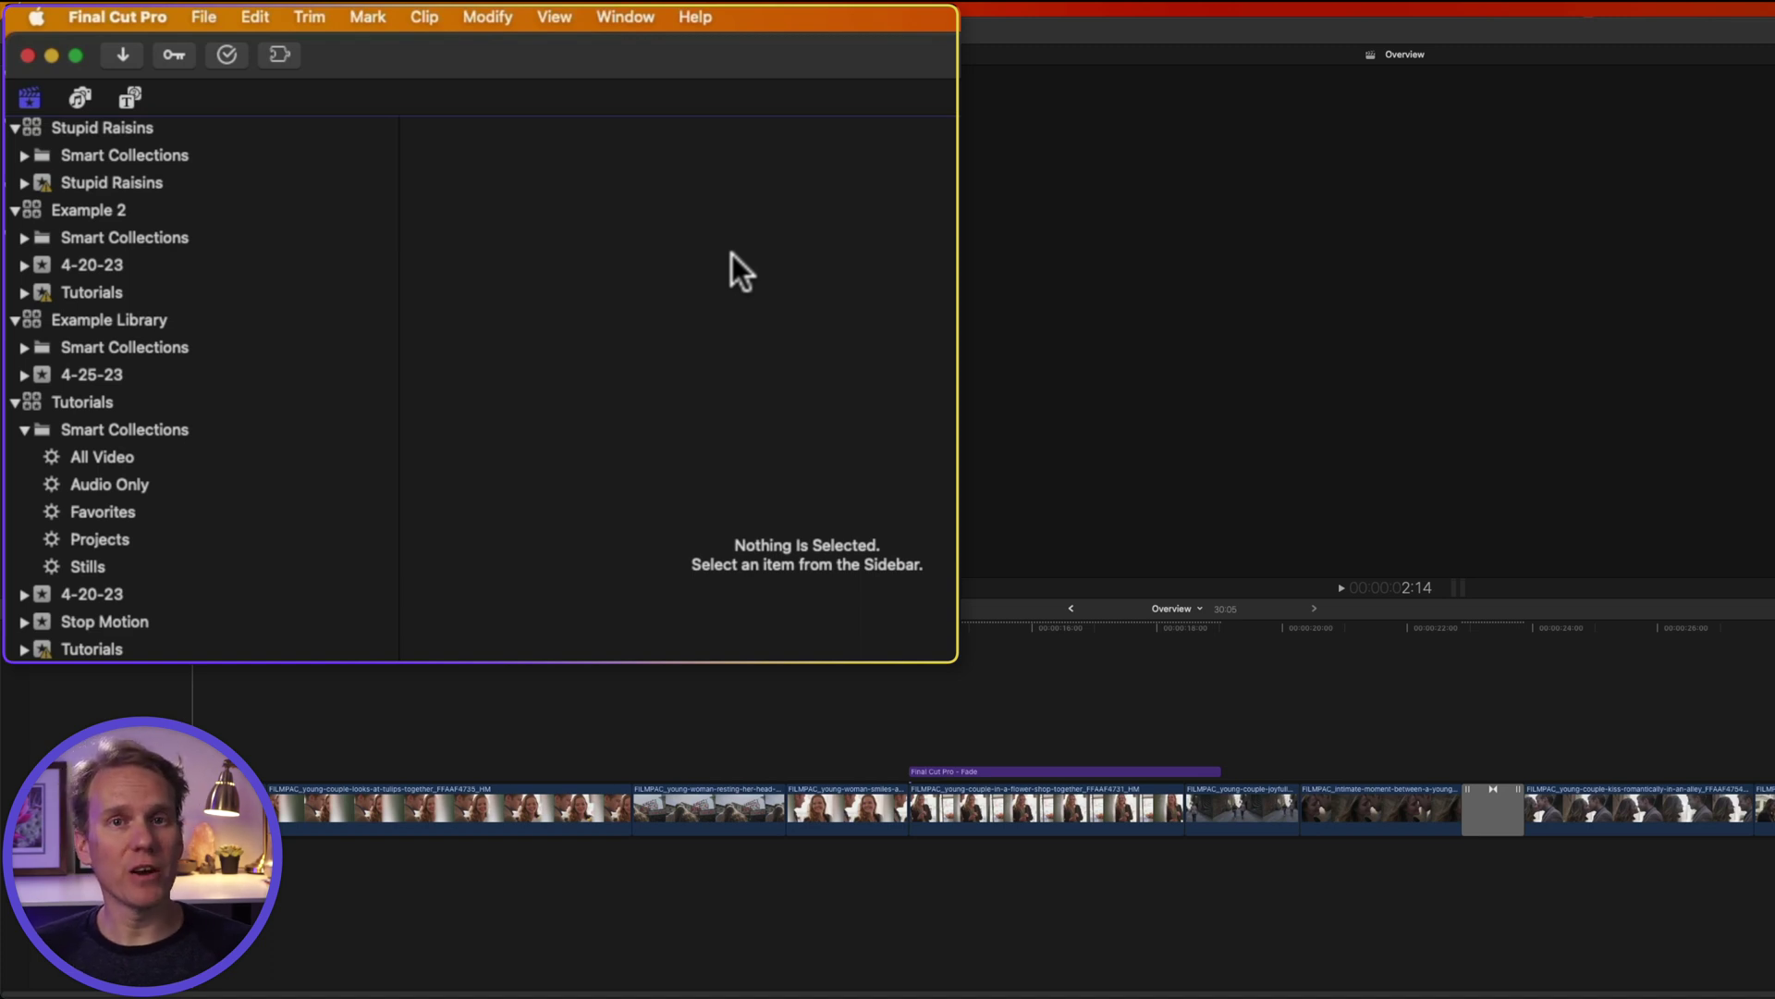
Step: In Finder, navigate Macintosh HD > Users > home folder > Movies
{"action": "mouse_move", "coordinate": [843, 994]}
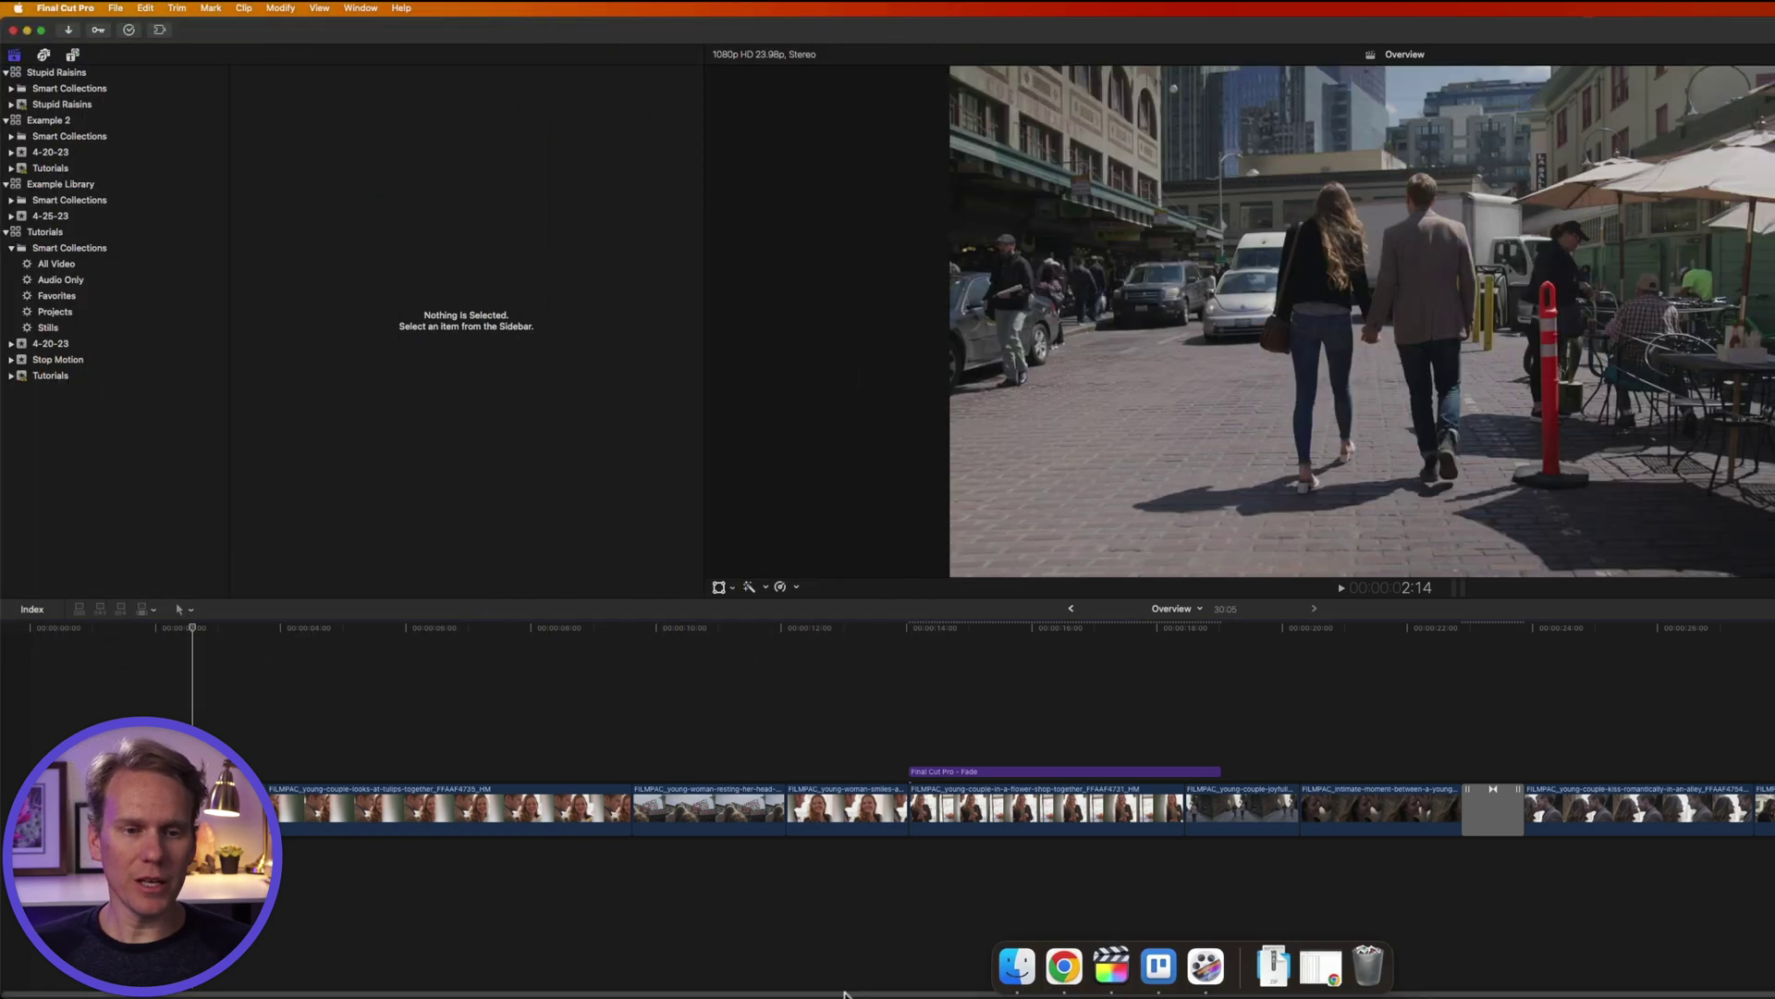
{"action": "left_click", "coordinate": [1019, 967]}
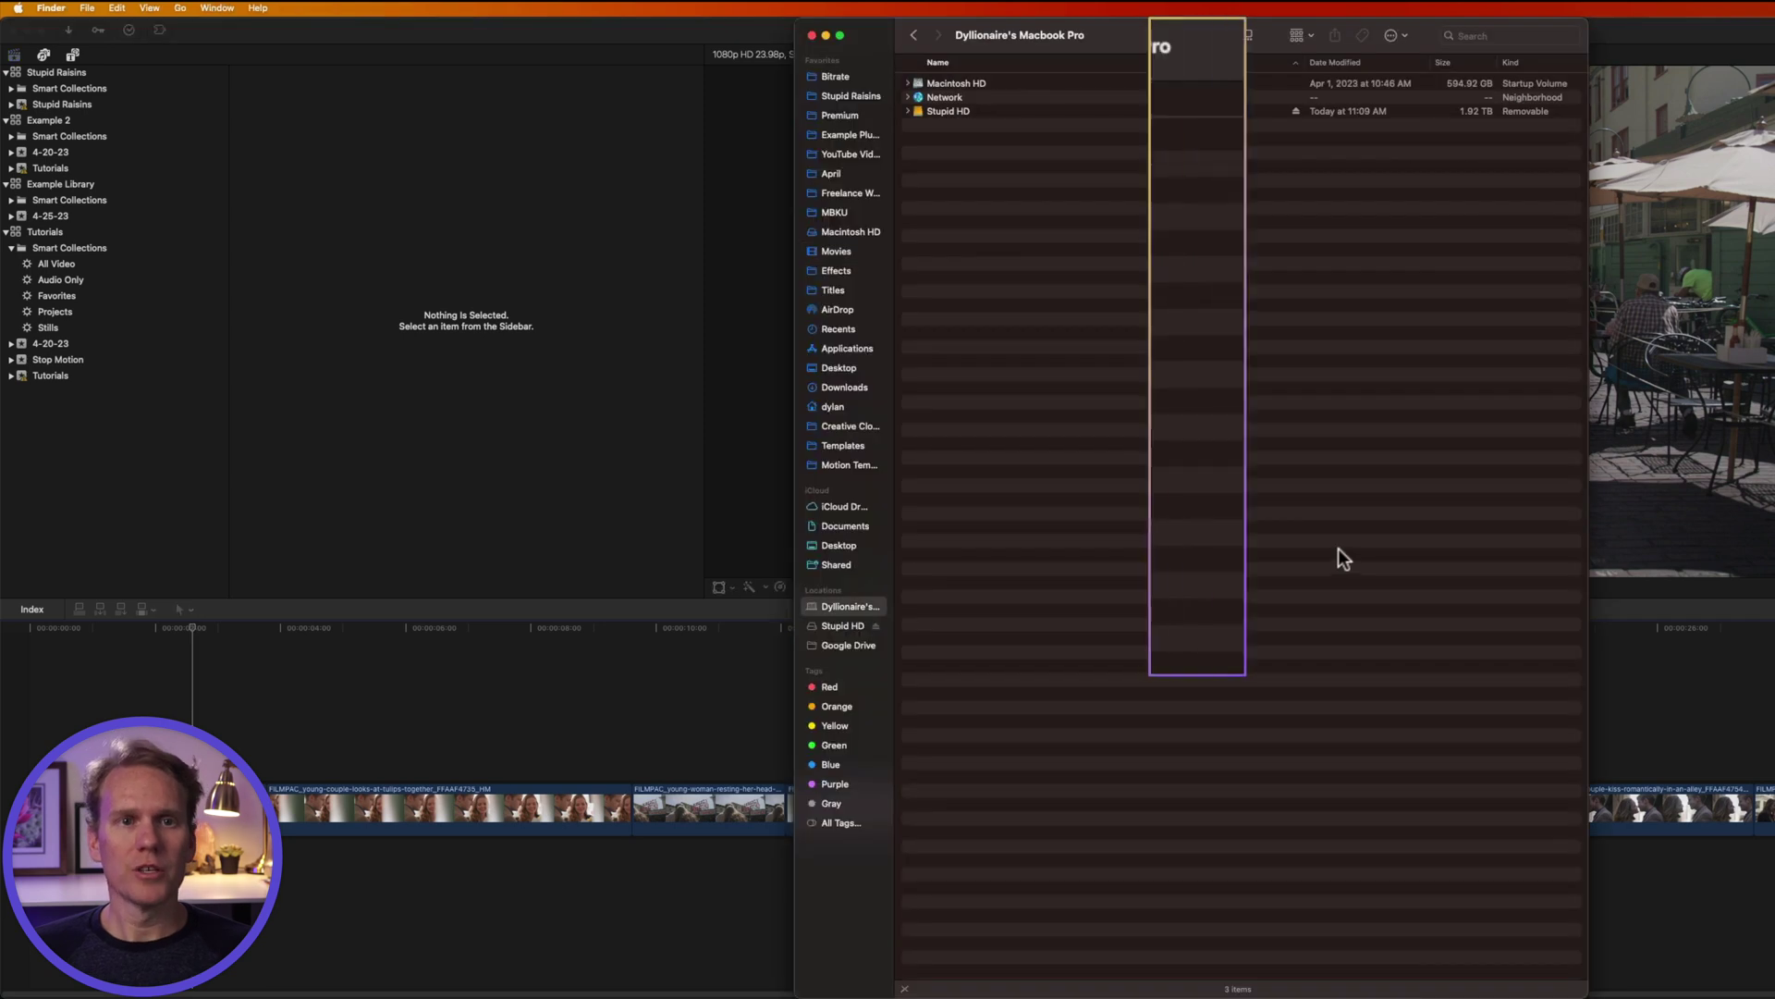
{"action": "left_click", "coordinate": [1007, 136]}
{"action": "double_click", "coordinate": [1007, 136]}
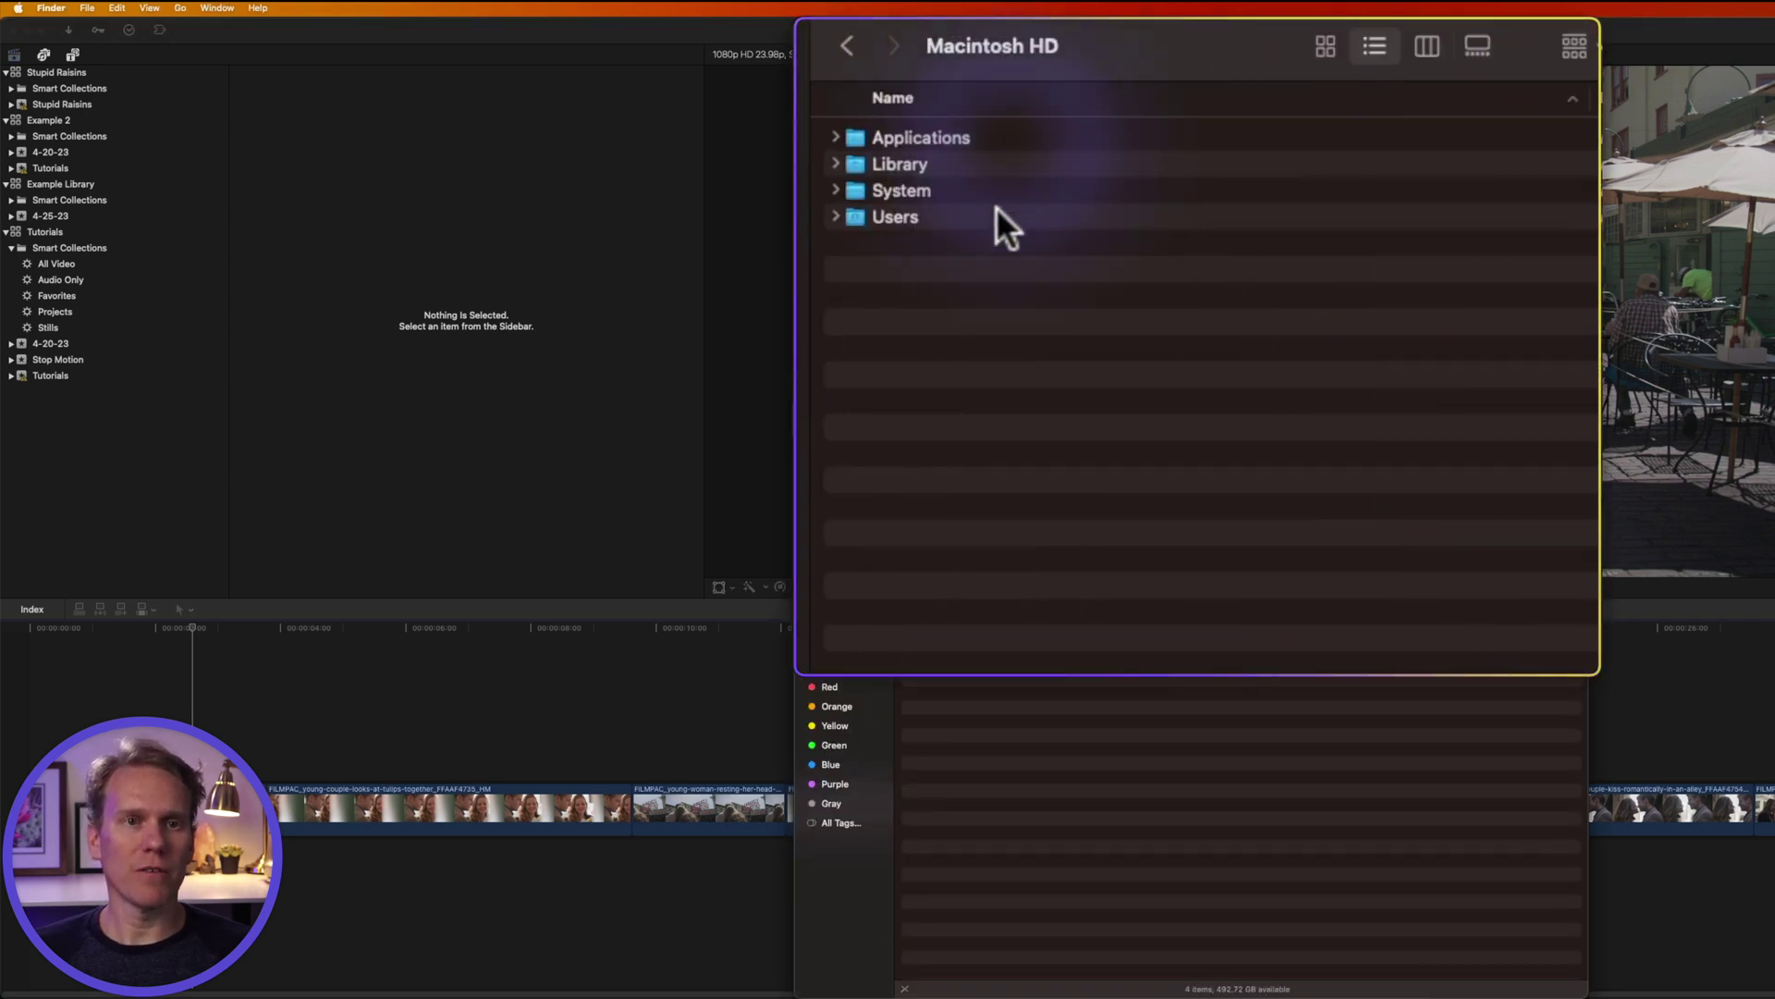
{"action": "double_click", "coordinate": [961, 218]}
{"action": "left_click", "coordinate": [962, 140]}
{"action": "double_click", "coordinate": [962, 141]}
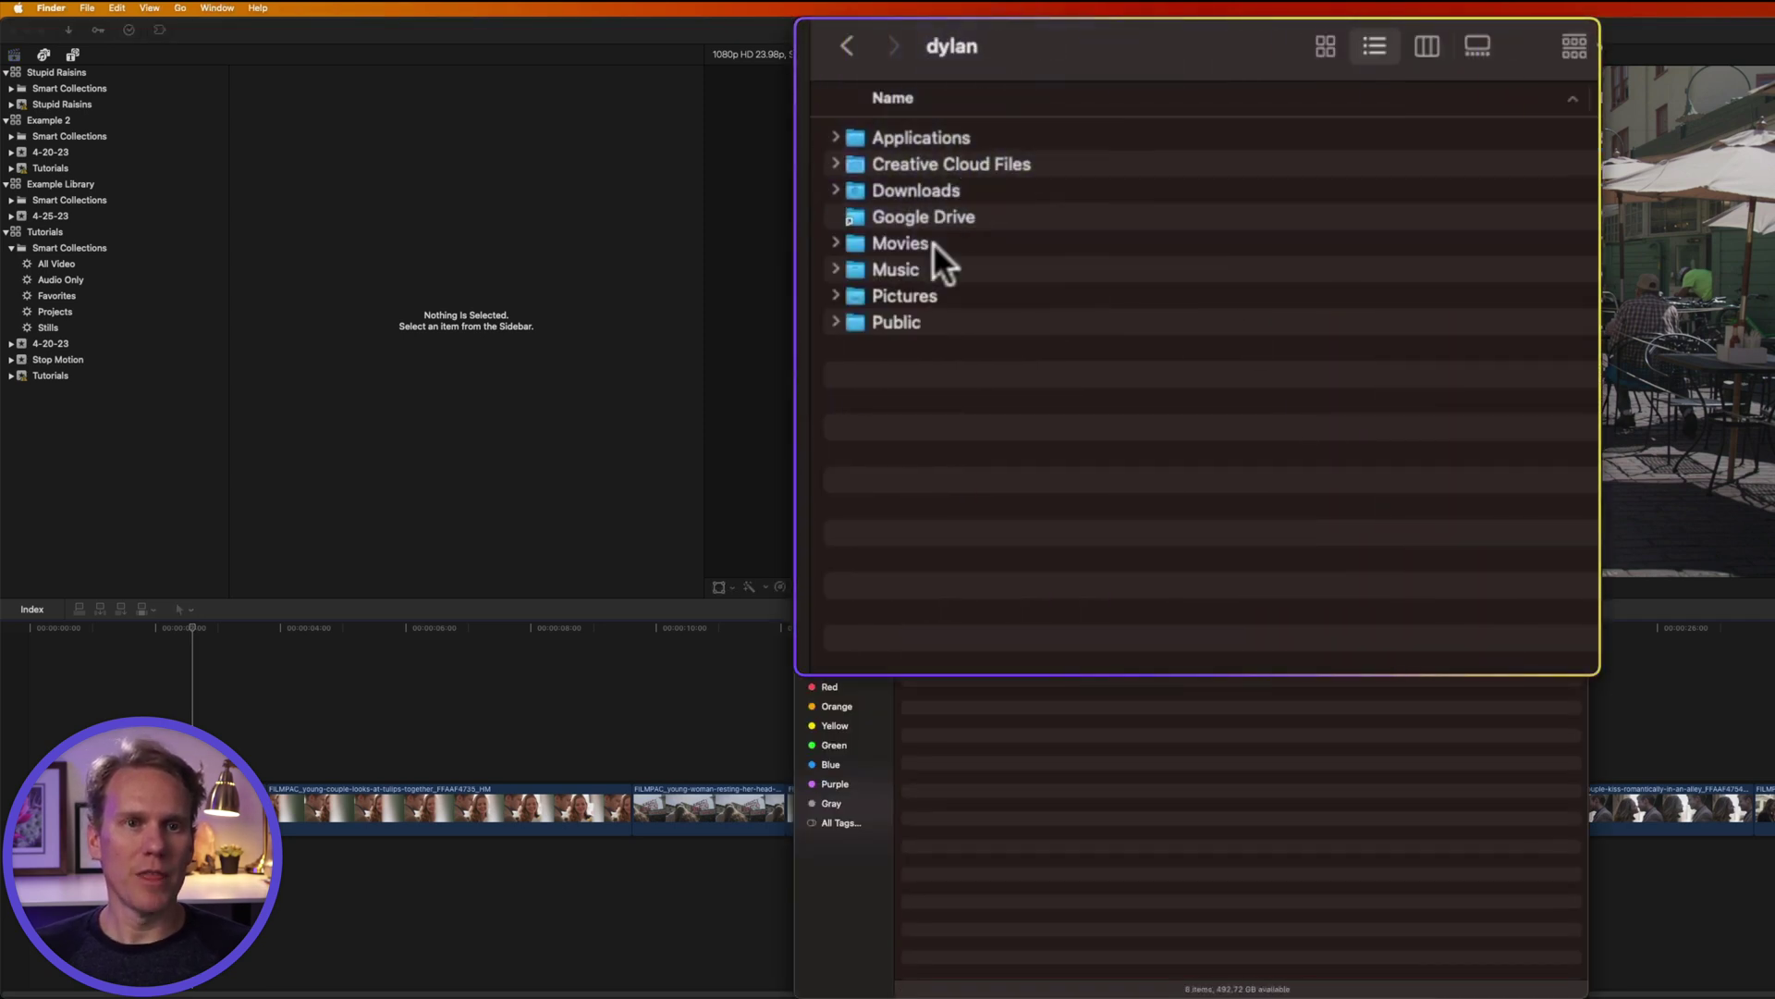
{"action": "left_click", "coordinate": [934, 243]}
{"action": "double_click", "coordinate": [934, 243]}
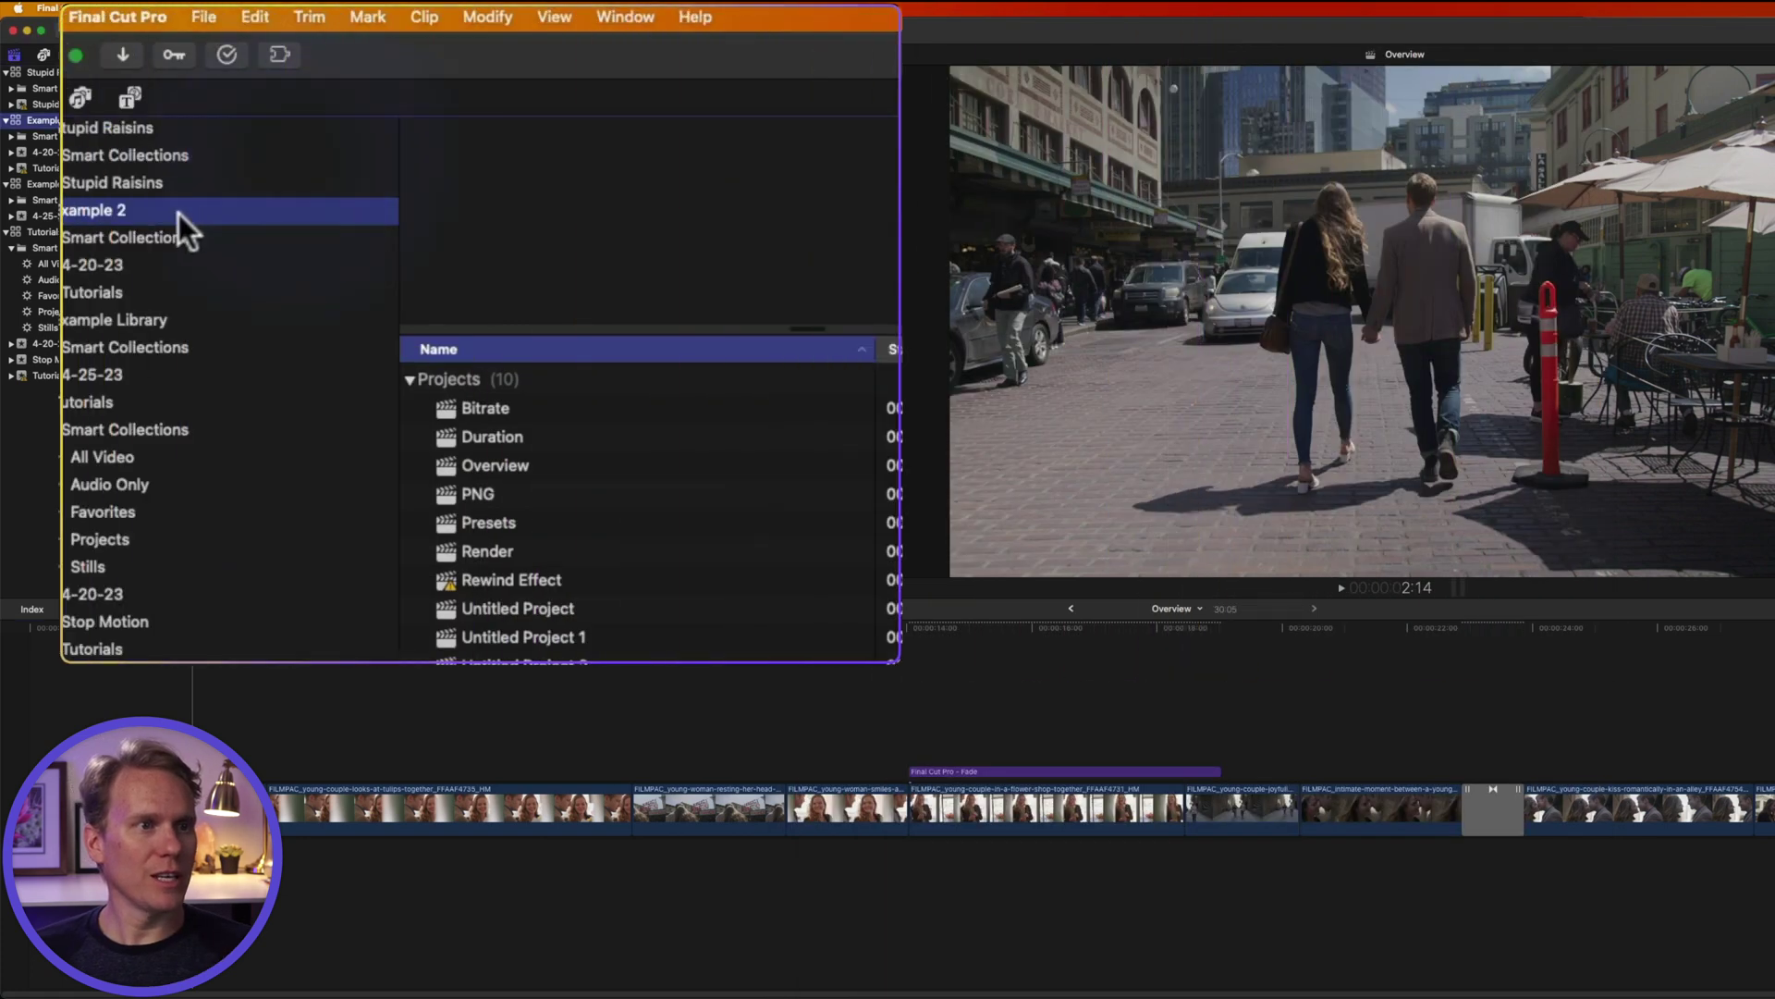
Step: Close the Example 2 library in Final Cut Pro and move its file to the Trash
{"action": "right_click", "coordinate": [181, 214]}
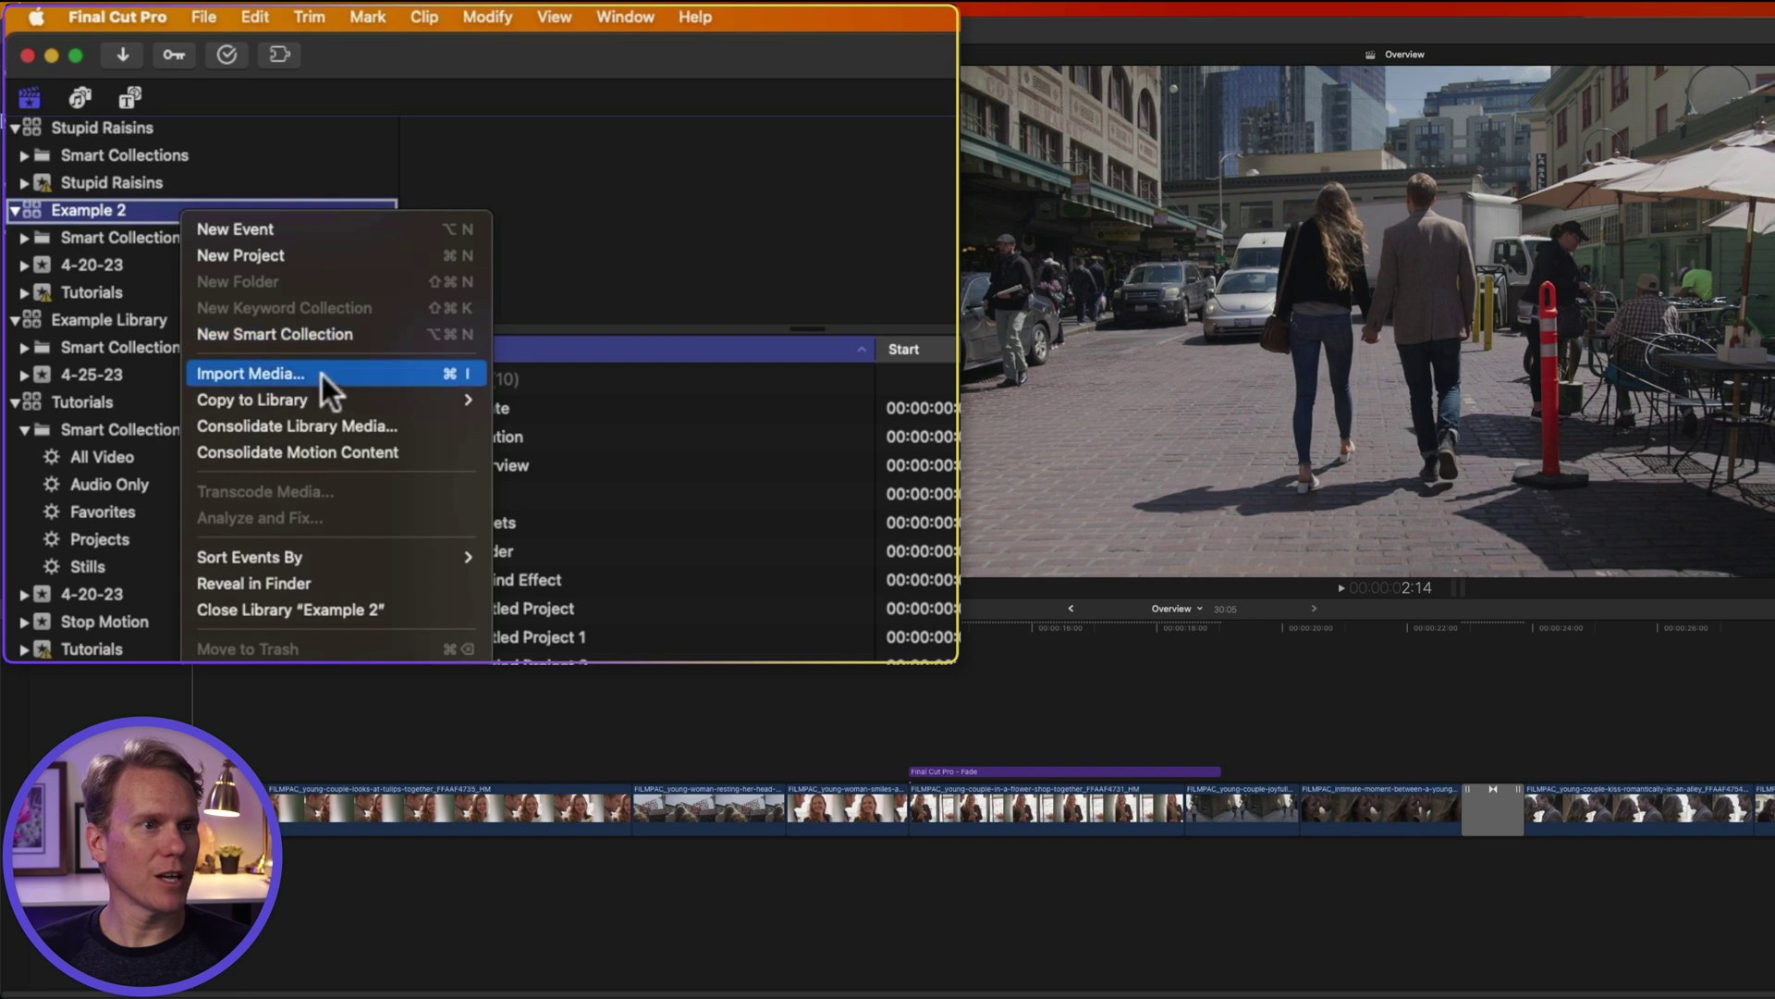
{"action": "left_click", "coordinate": [322, 605]}
{"action": "key", "text": "super+Tab"}
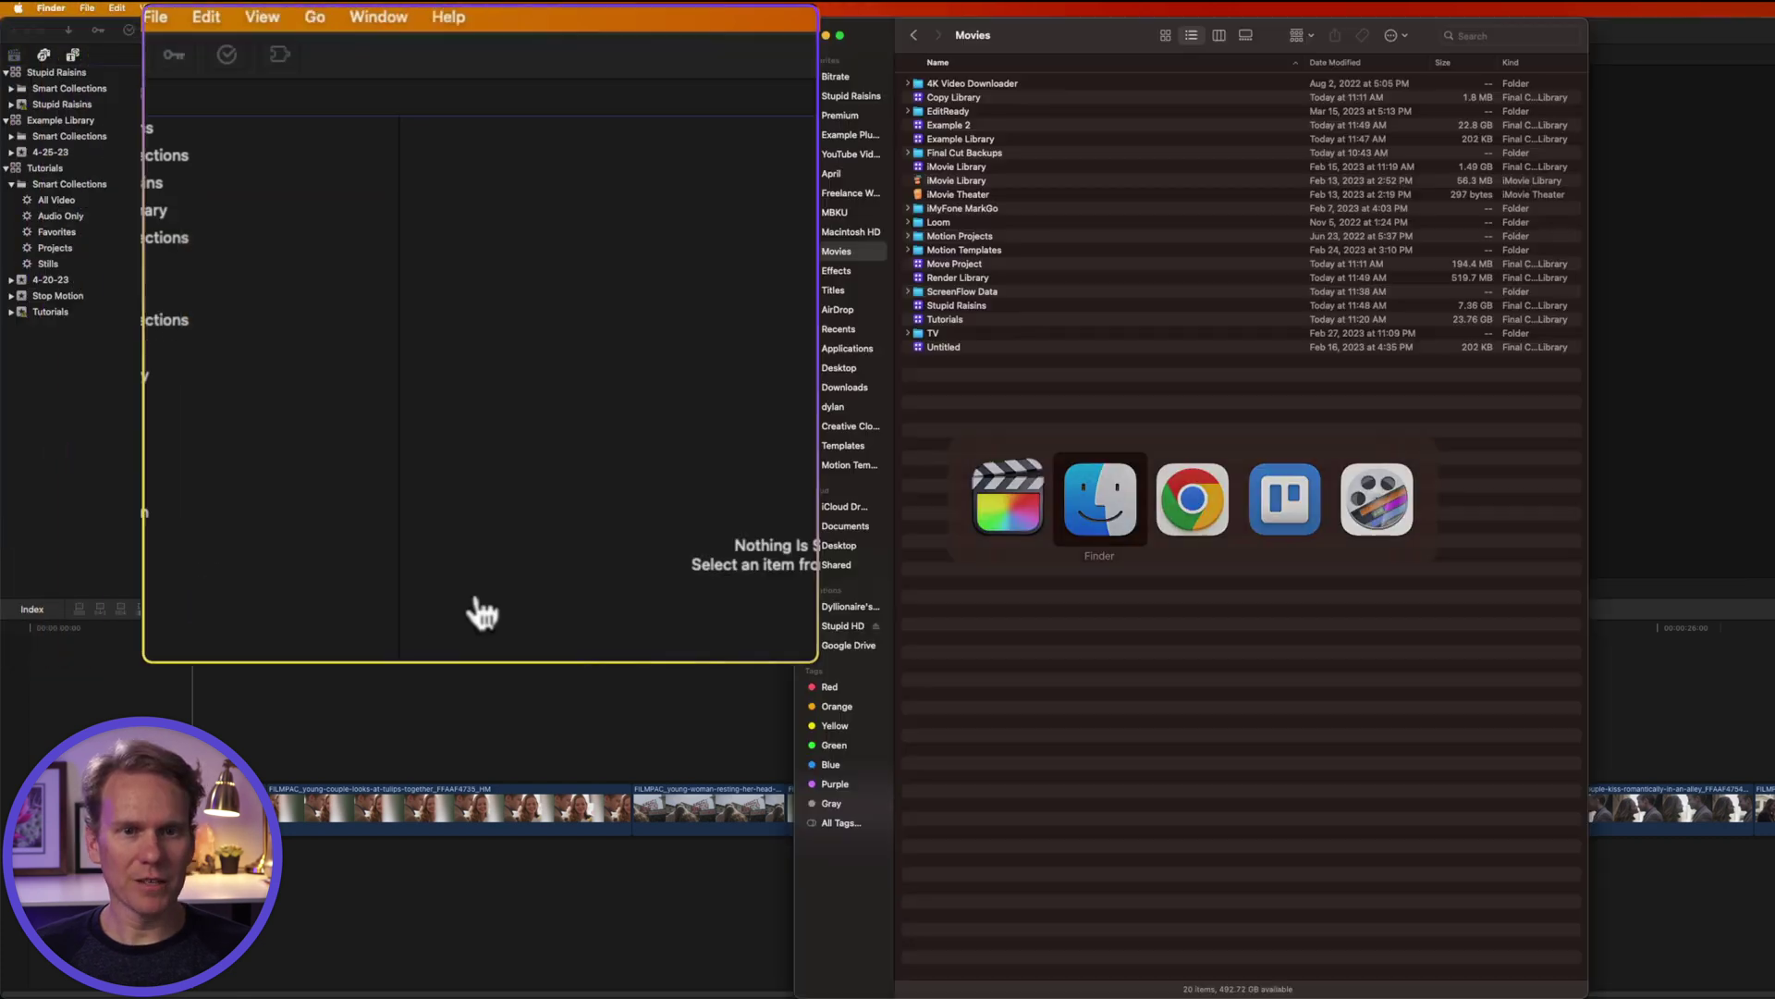
{"action": "left_click", "coordinate": [1030, 218]}
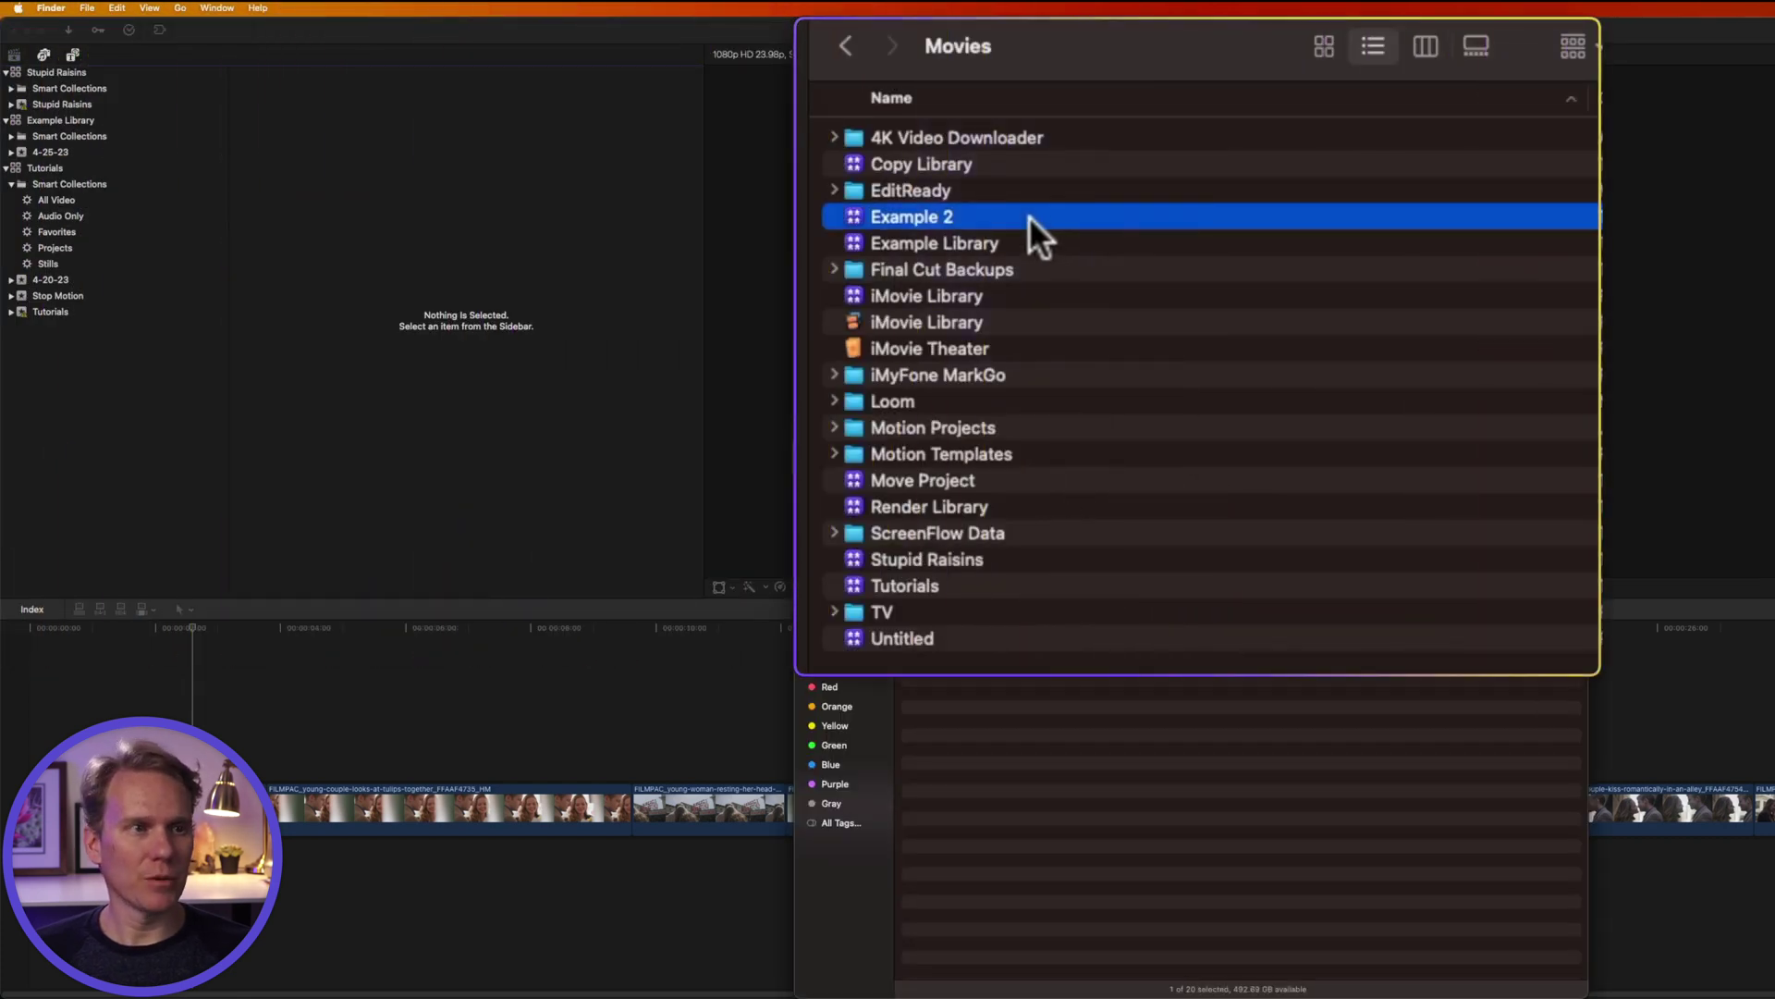
{"action": "key", "text": "super+BackSpace"}
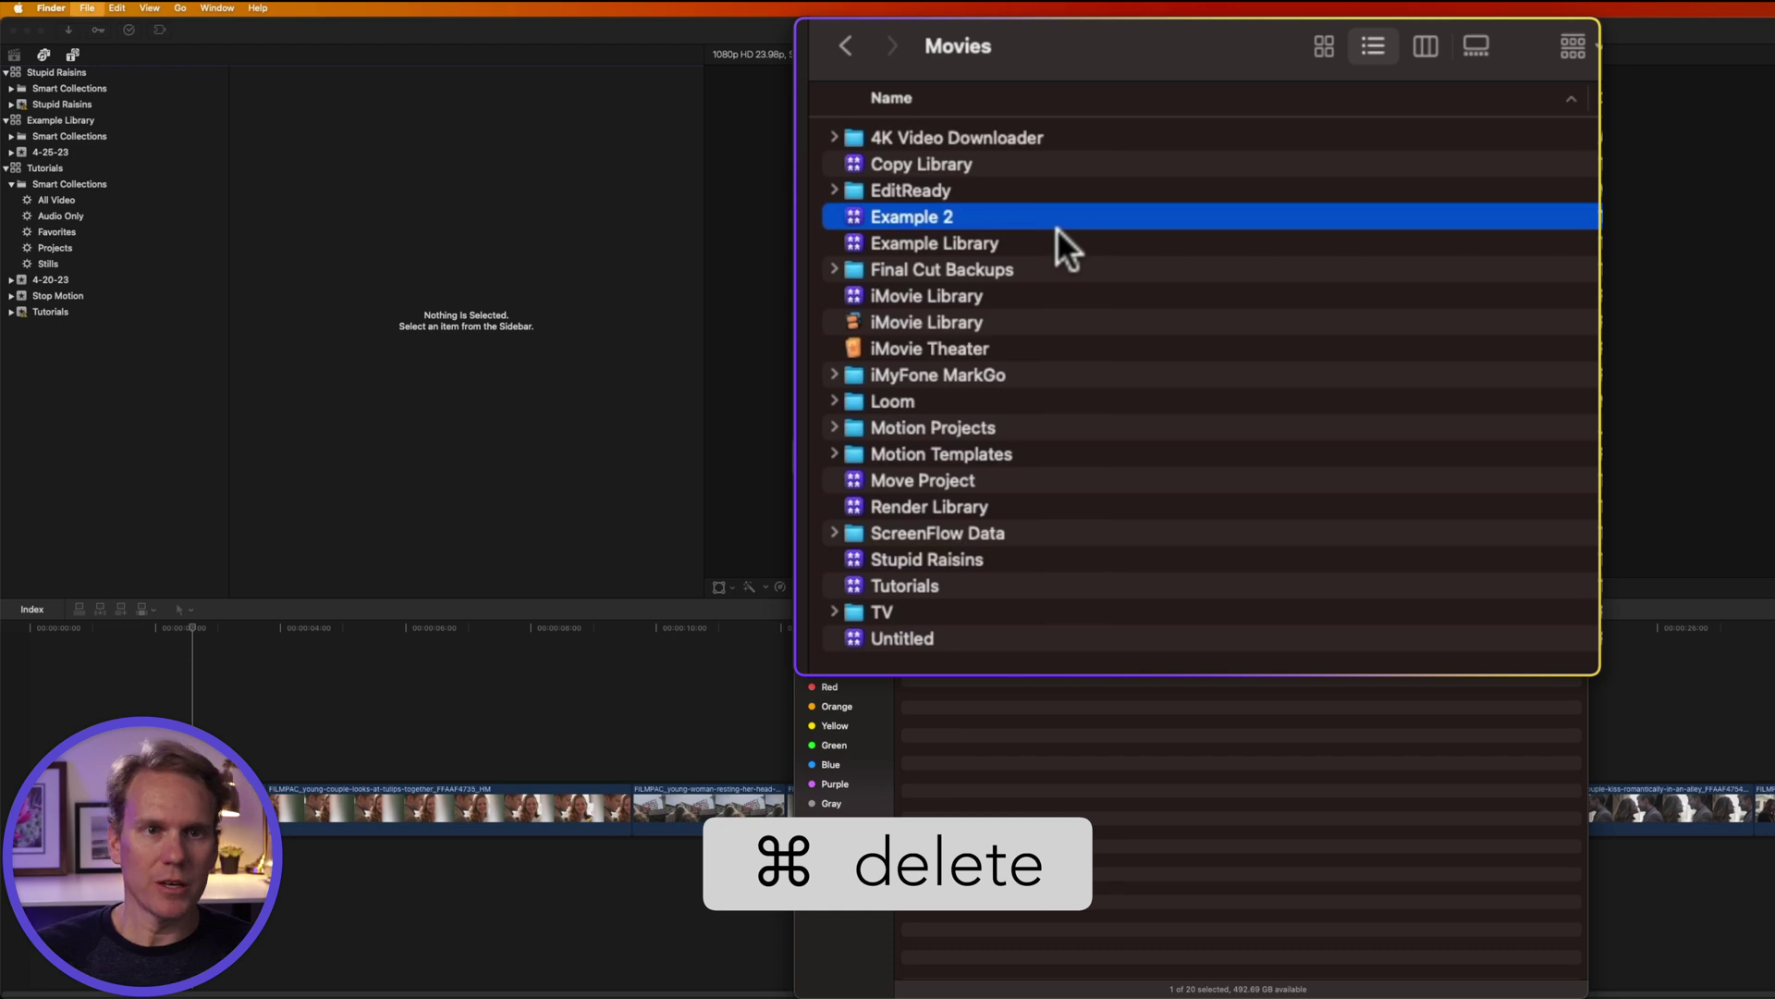
{"action": "left_click", "coordinate": [1149, 429]}
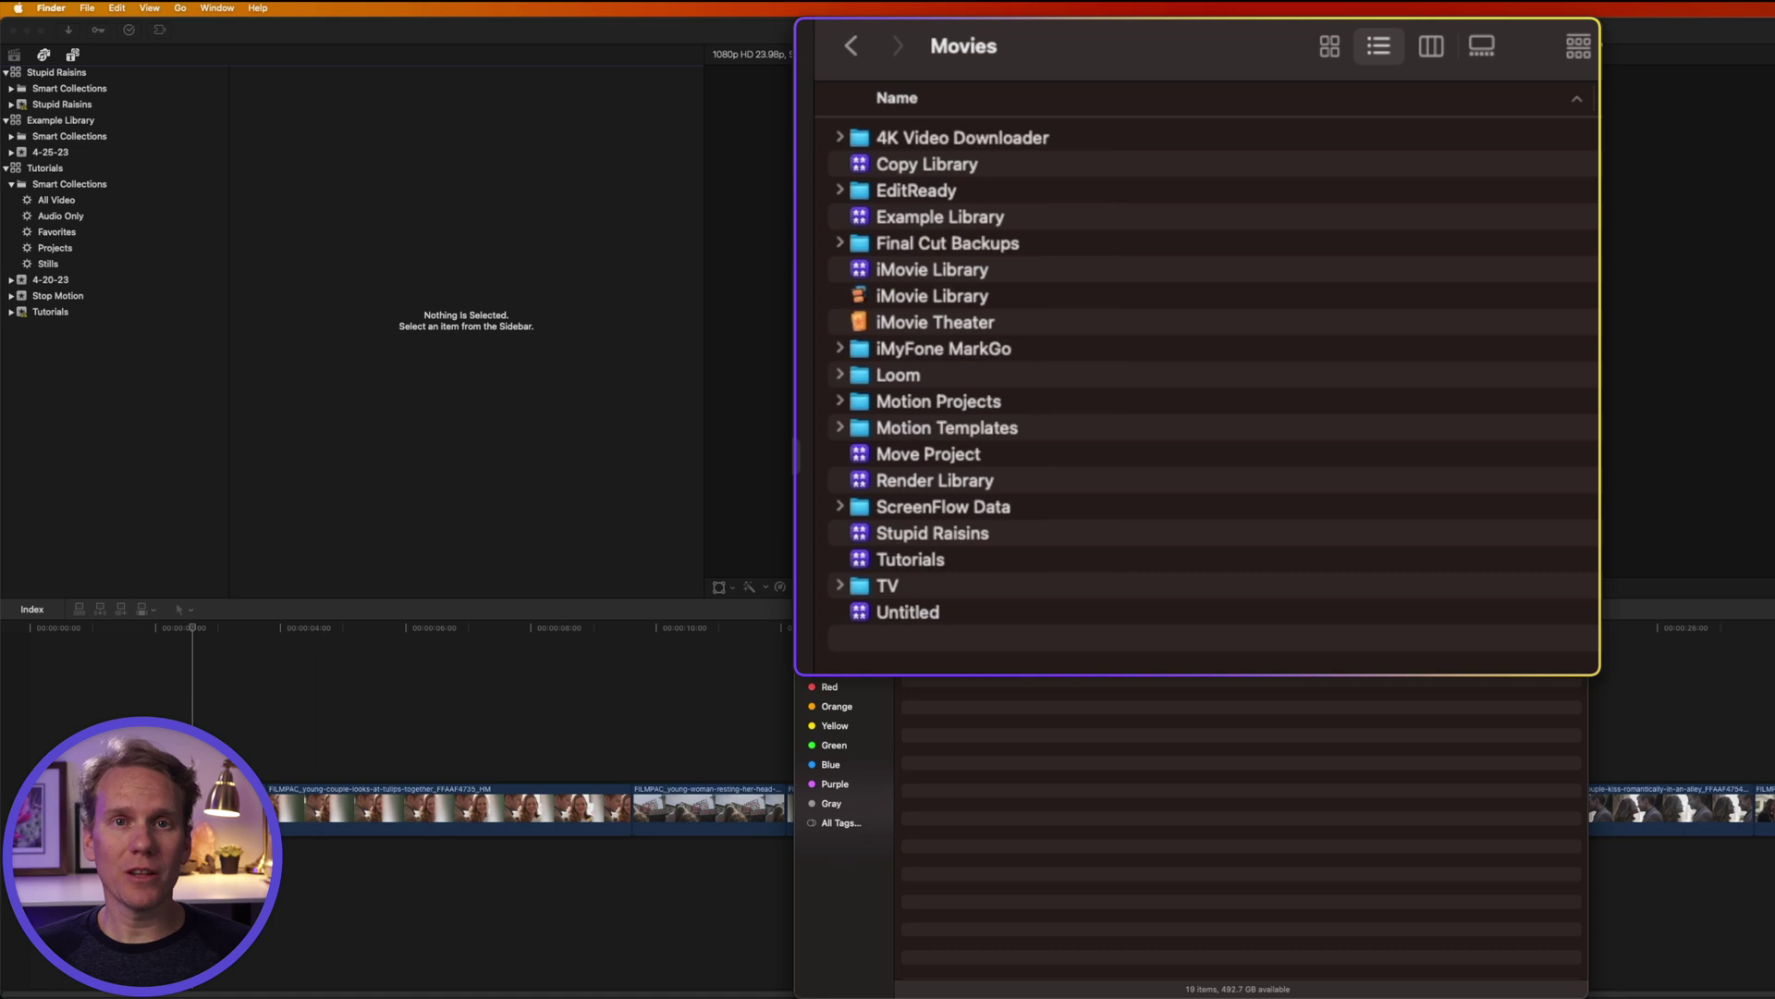
Step: Select the Stupid Raisins library and reveal its file in Finder with Shift-Cmd-R
{"action": "left_click", "coordinate": [581, 387]}
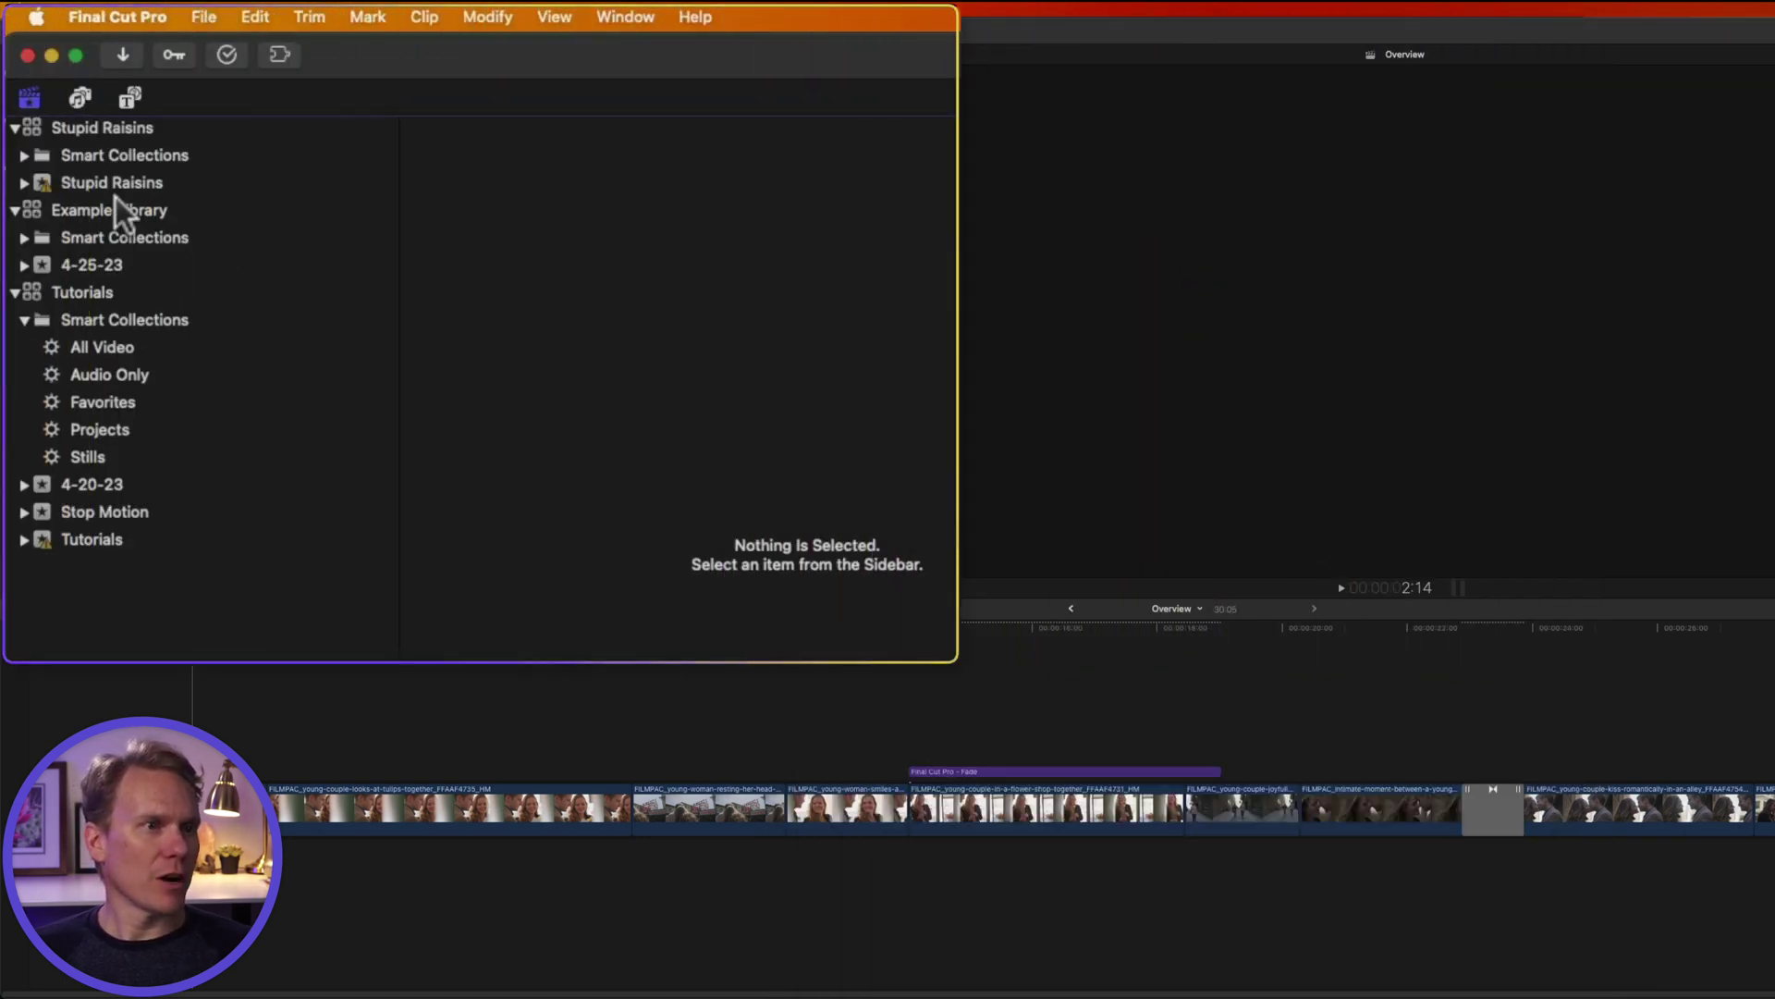
{"action": "left_click", "coordinate": [65, 72]}
{"action": "right_click", "coordinate": [118, 127]}
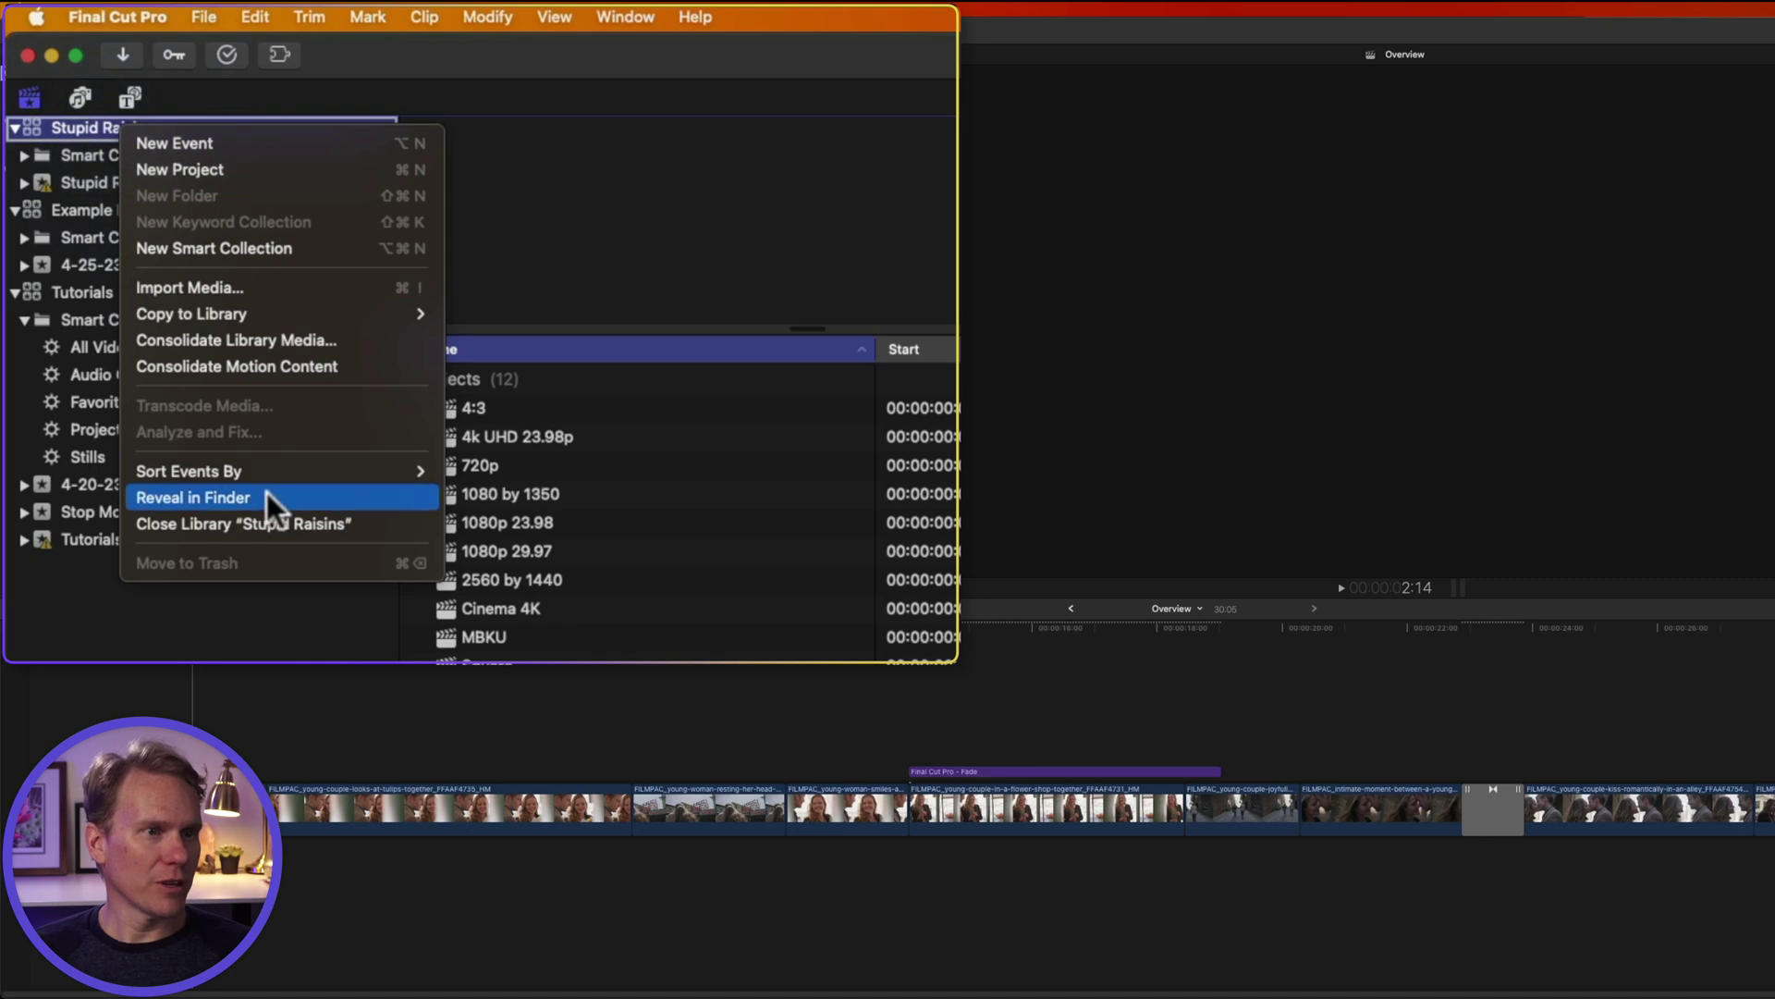
{"action": "key", "text": "Escape"}
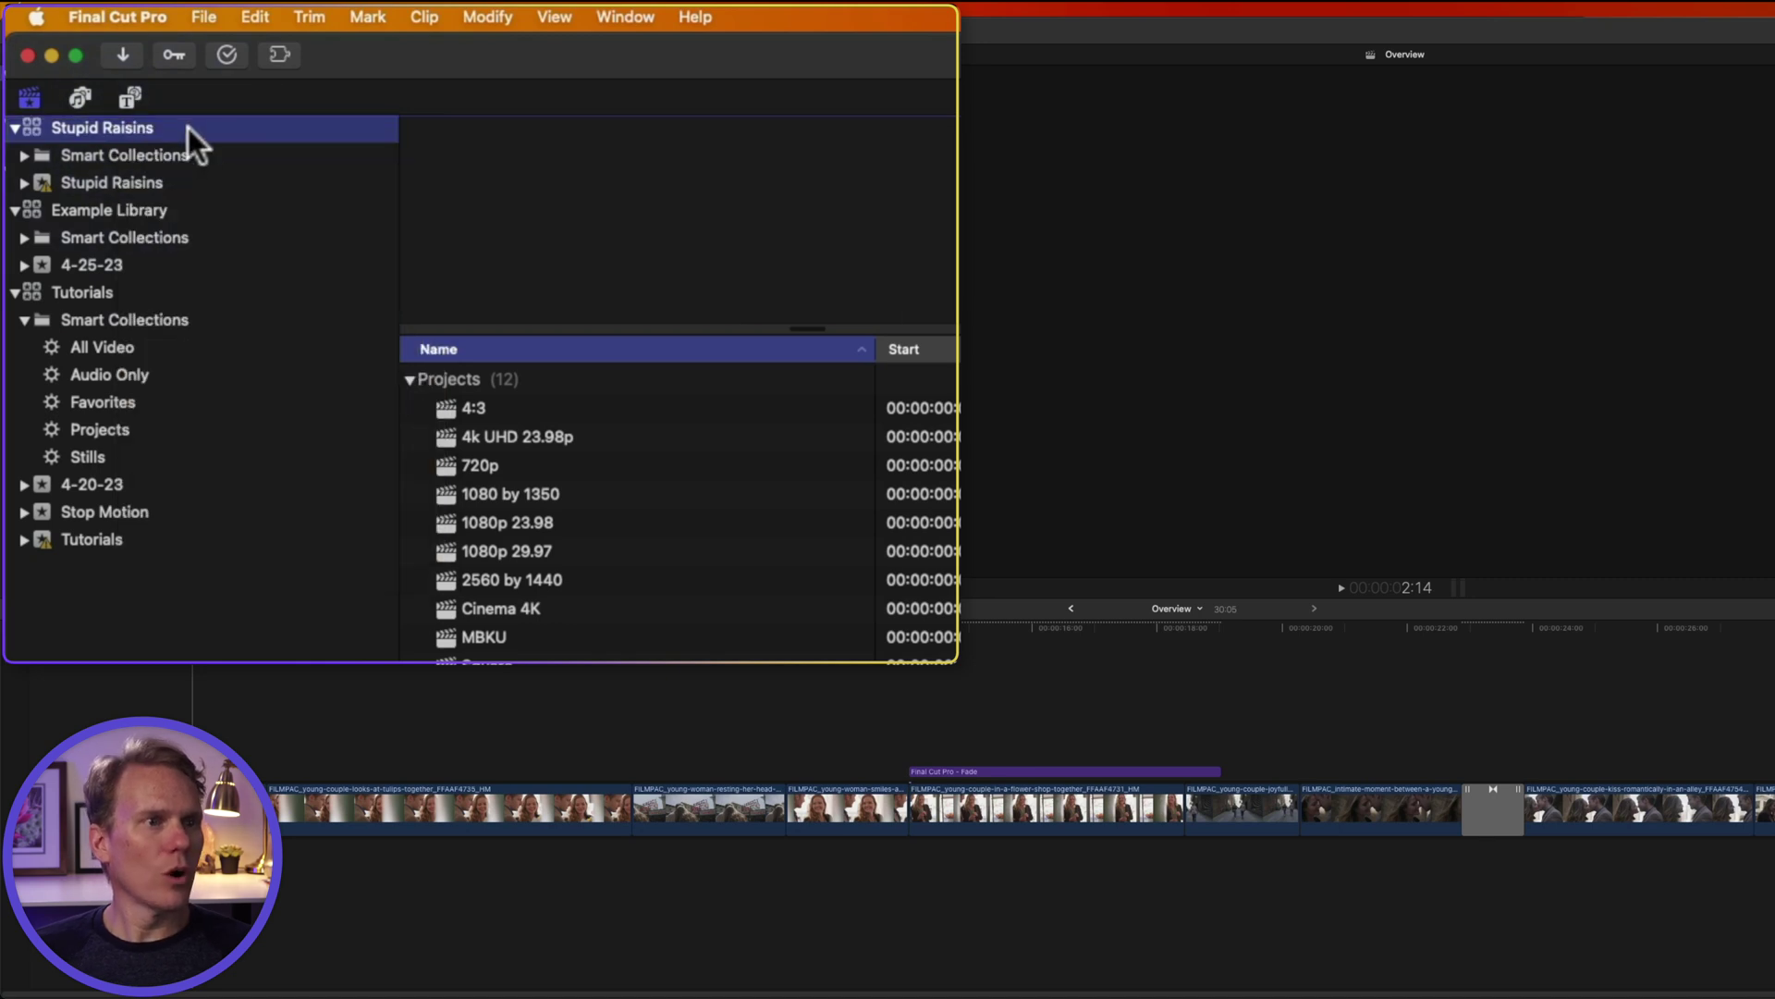
{"action": "left_click", "coordinate": [202, 17]}
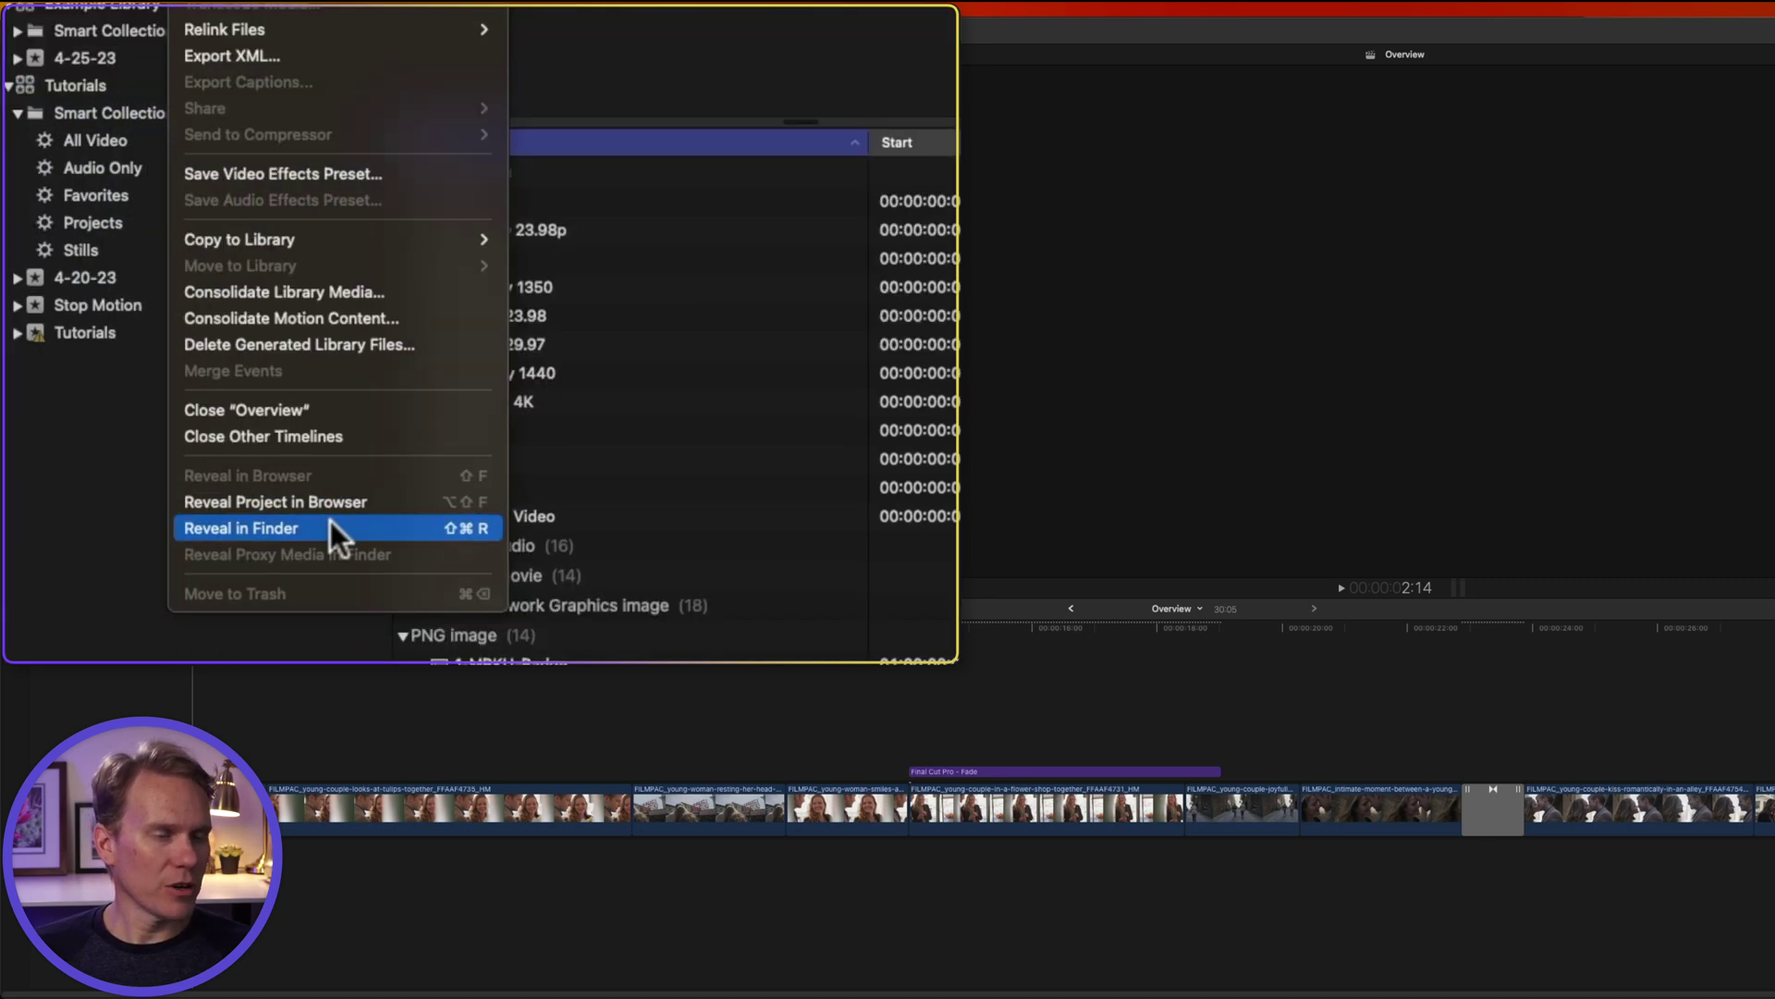
{"action": "key", "text": "shift+super+r"}
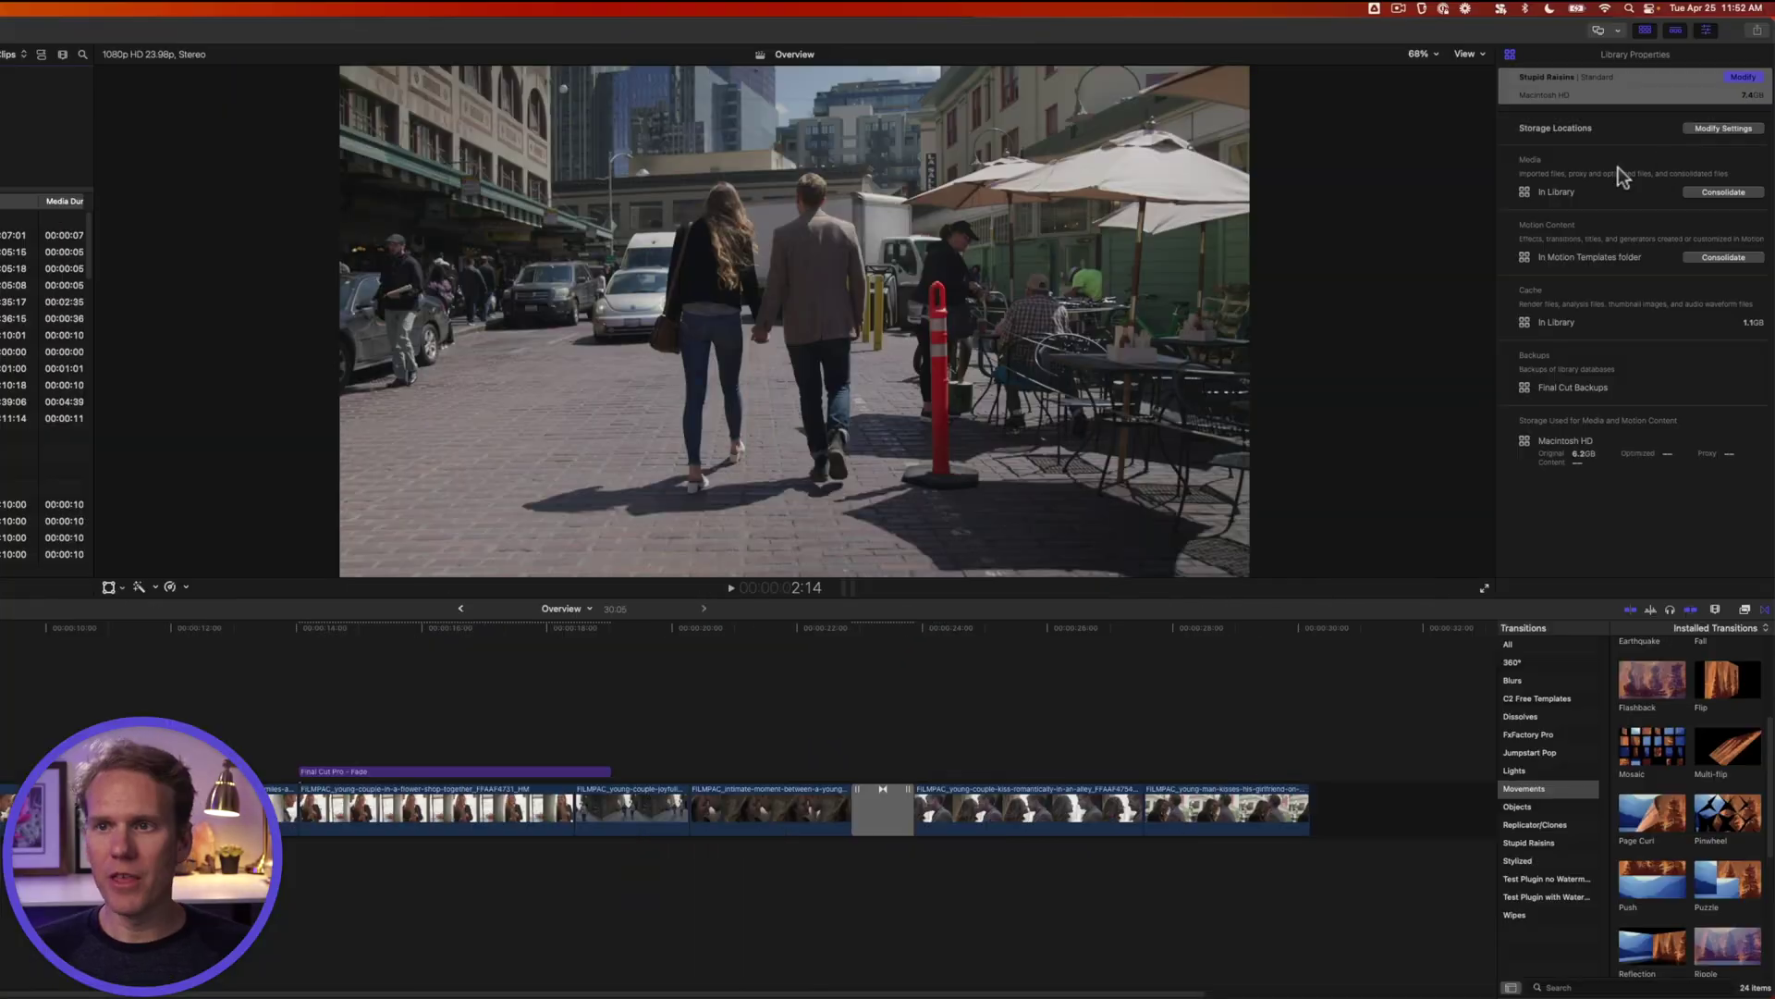
Step: Leave Stupid Raisins' storage locations unchanged and consolidate its original media into the library
{"action": "left_click", "coordinate": [1706, 31]}
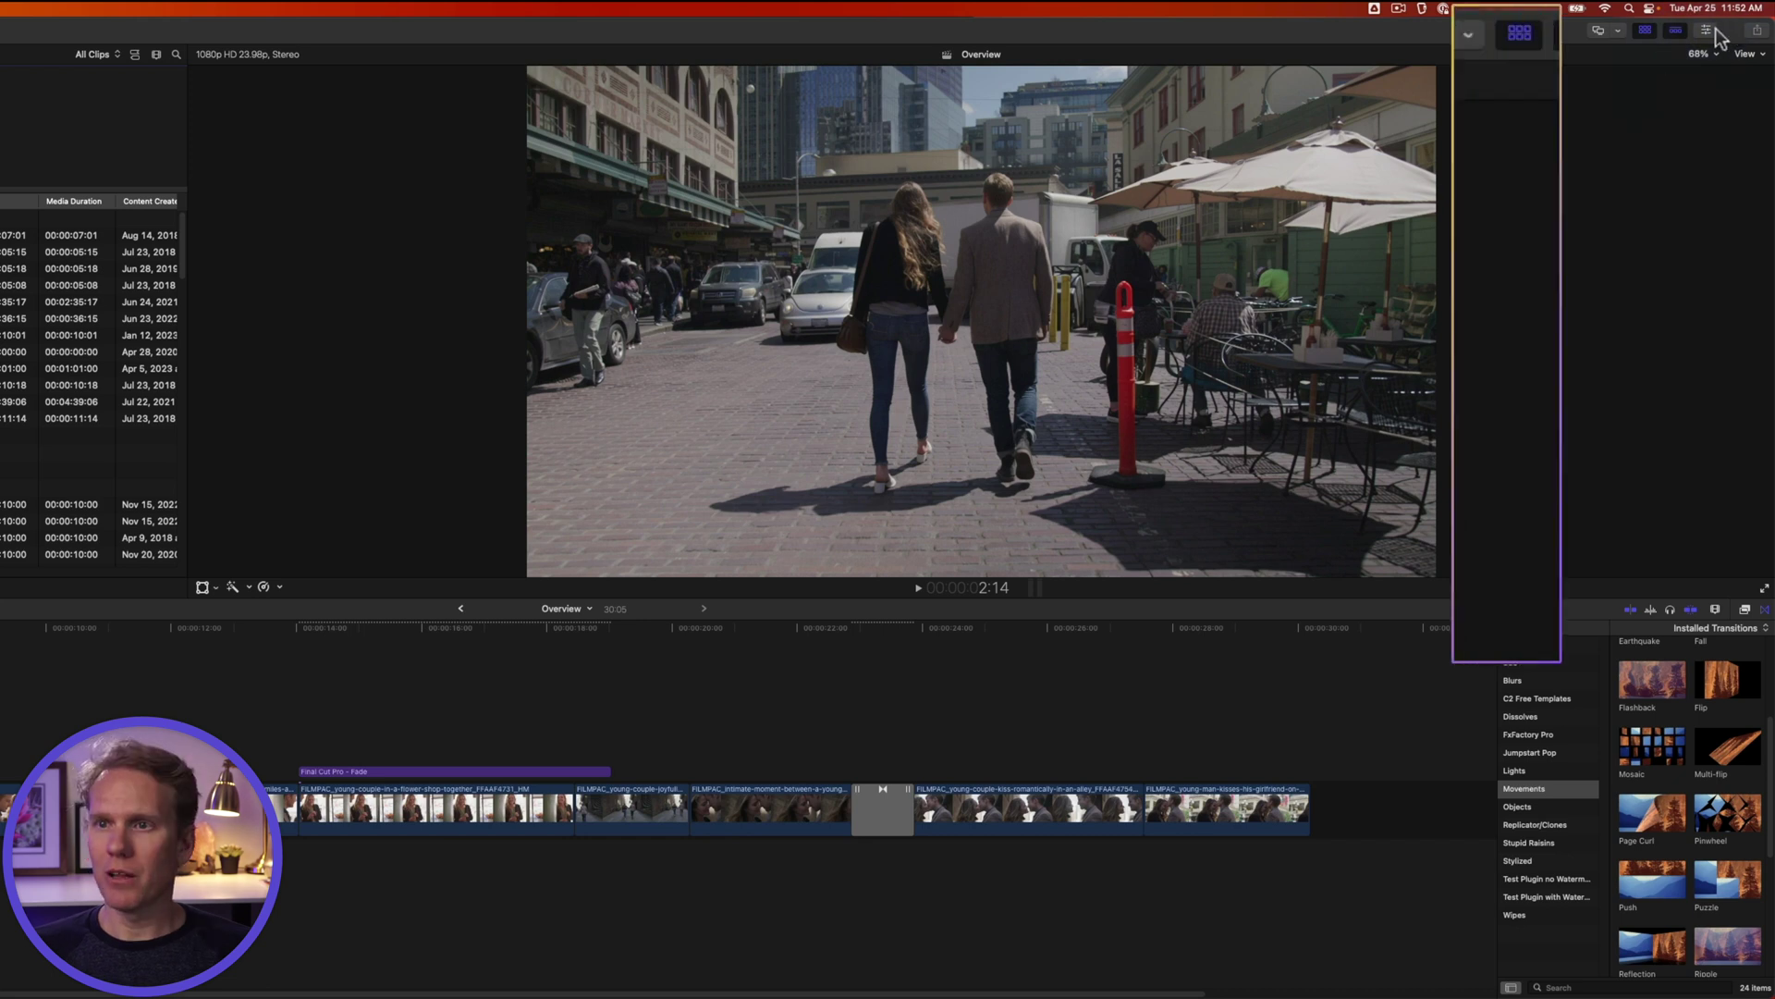
{"action": "left_click", "coordinate": [1635, 35]}
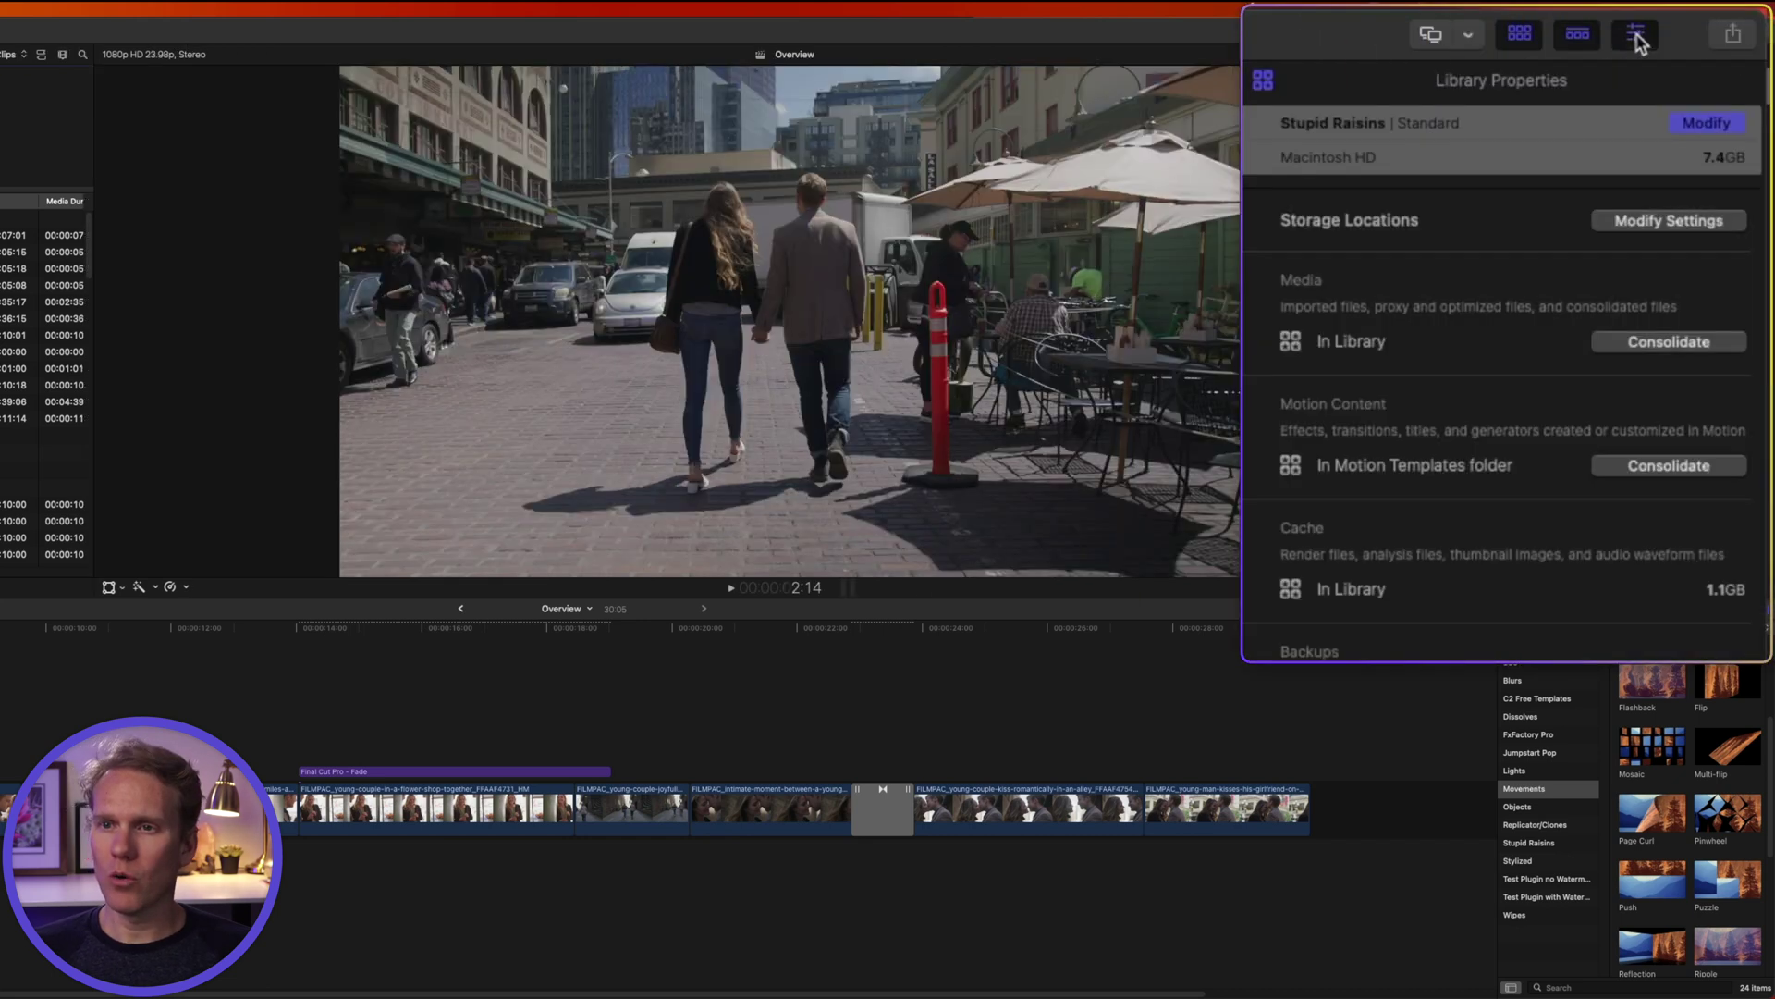
{"action": "left_click", "coordinate": [1620, 220]}
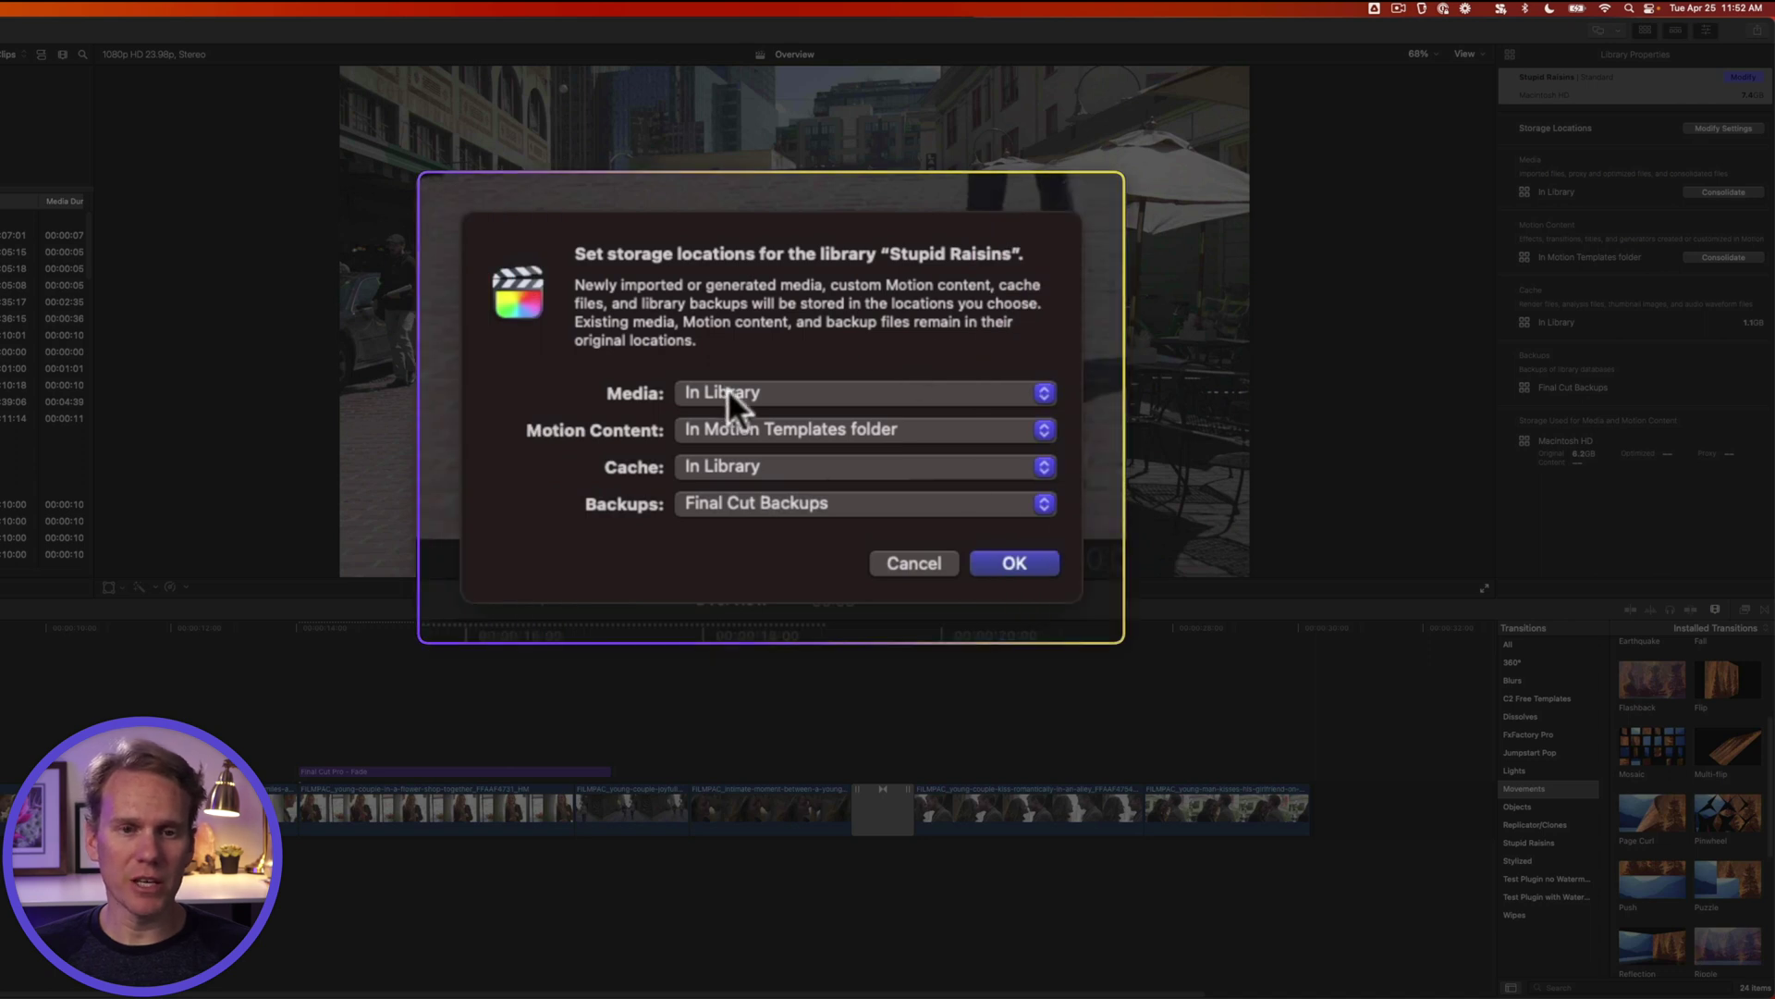
{"action": "left_click", "coordinate": [729, 390]}
{"action": "left_click", "coordinate": [727, 392]}
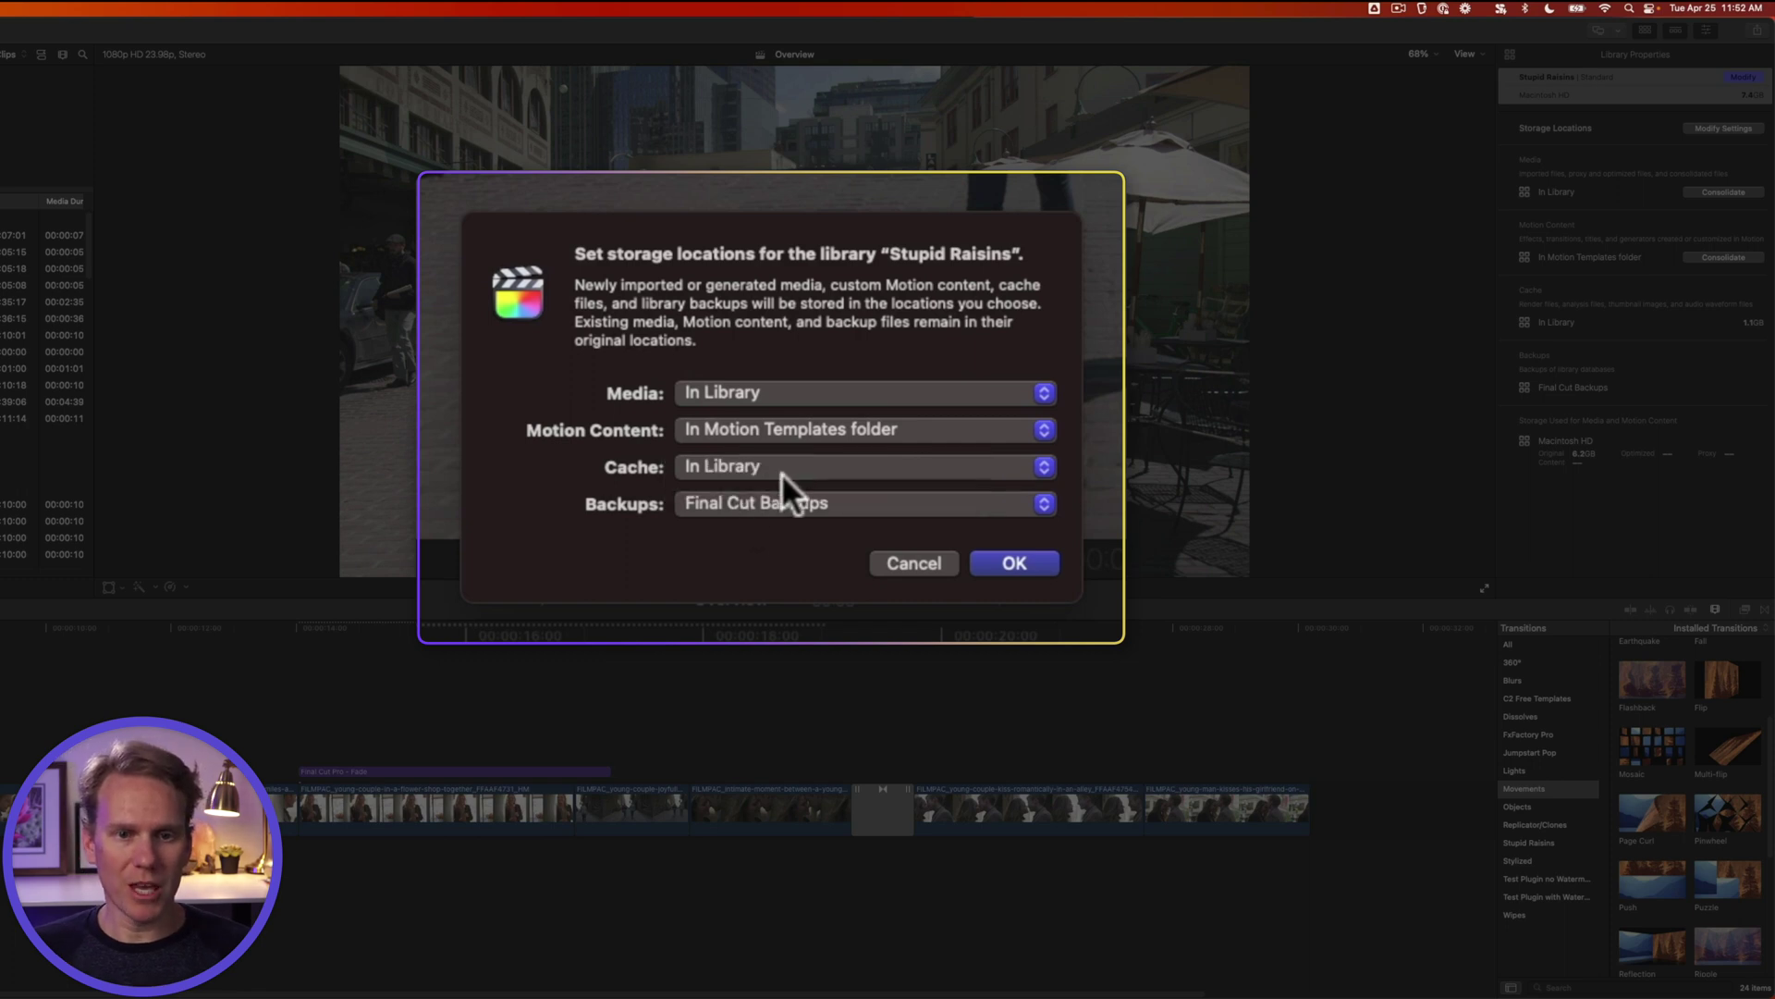
{"action": "left_click", "coordinate": [893, 563]}
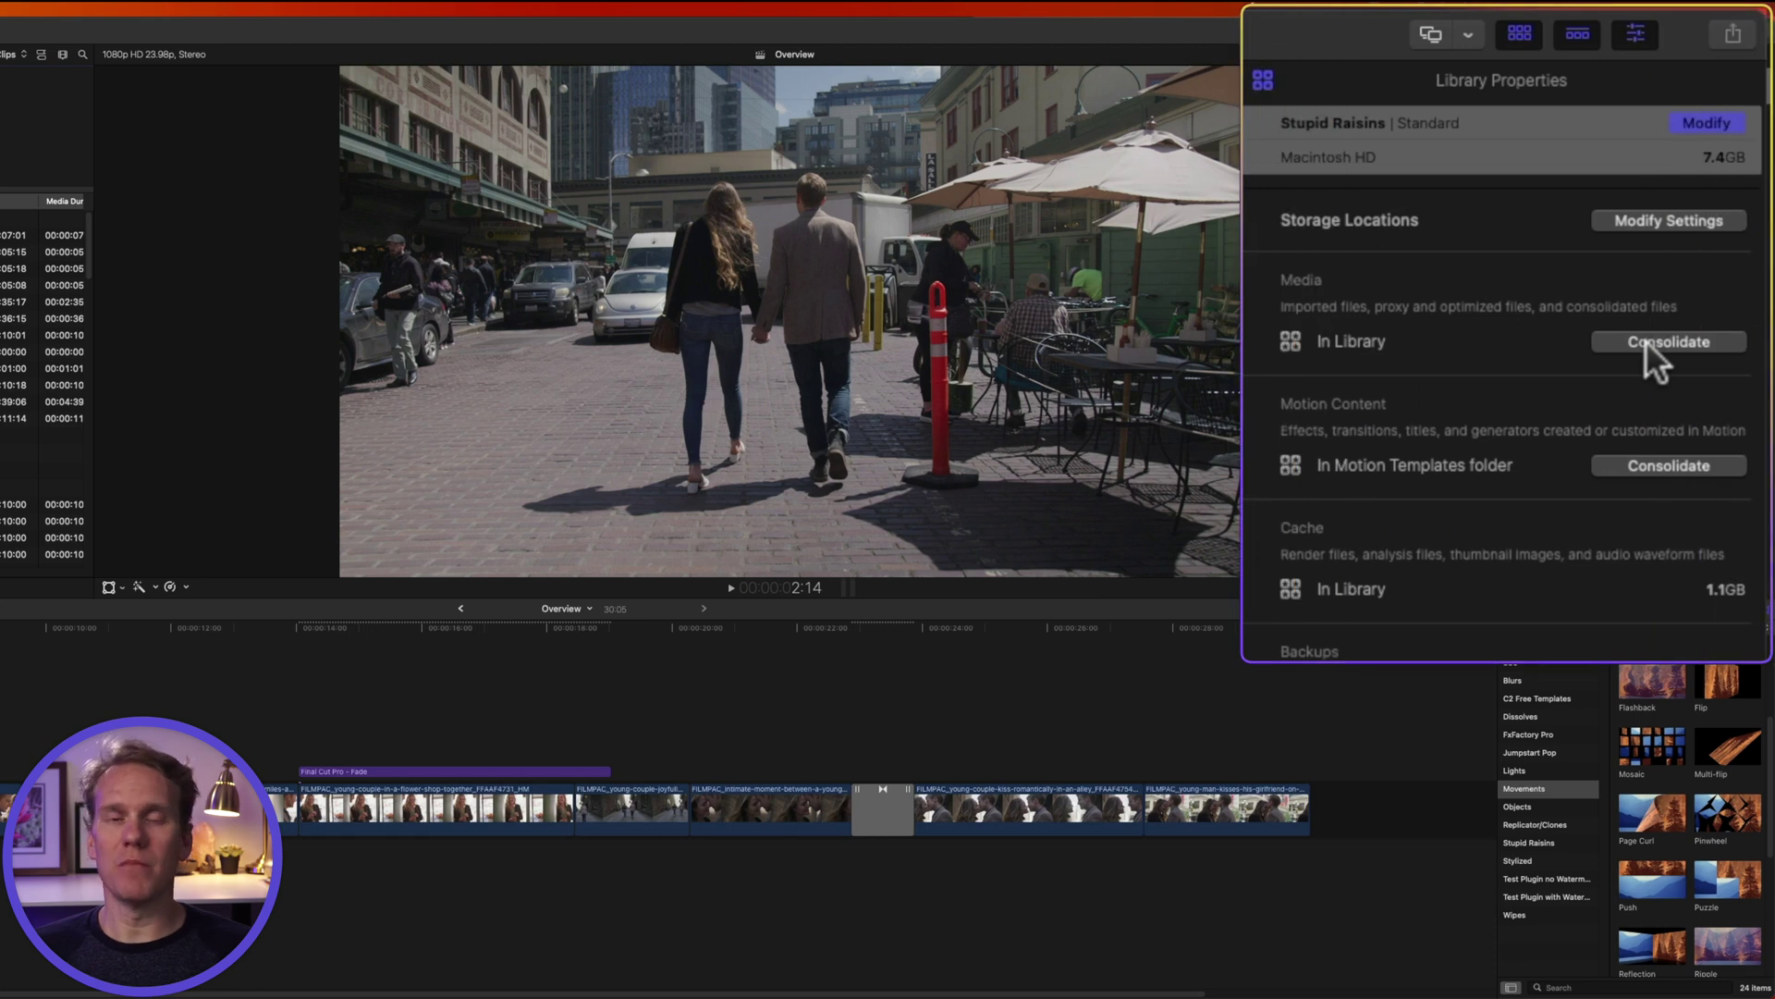
{"action": "left_click", "coordinate": [1711, 191]}
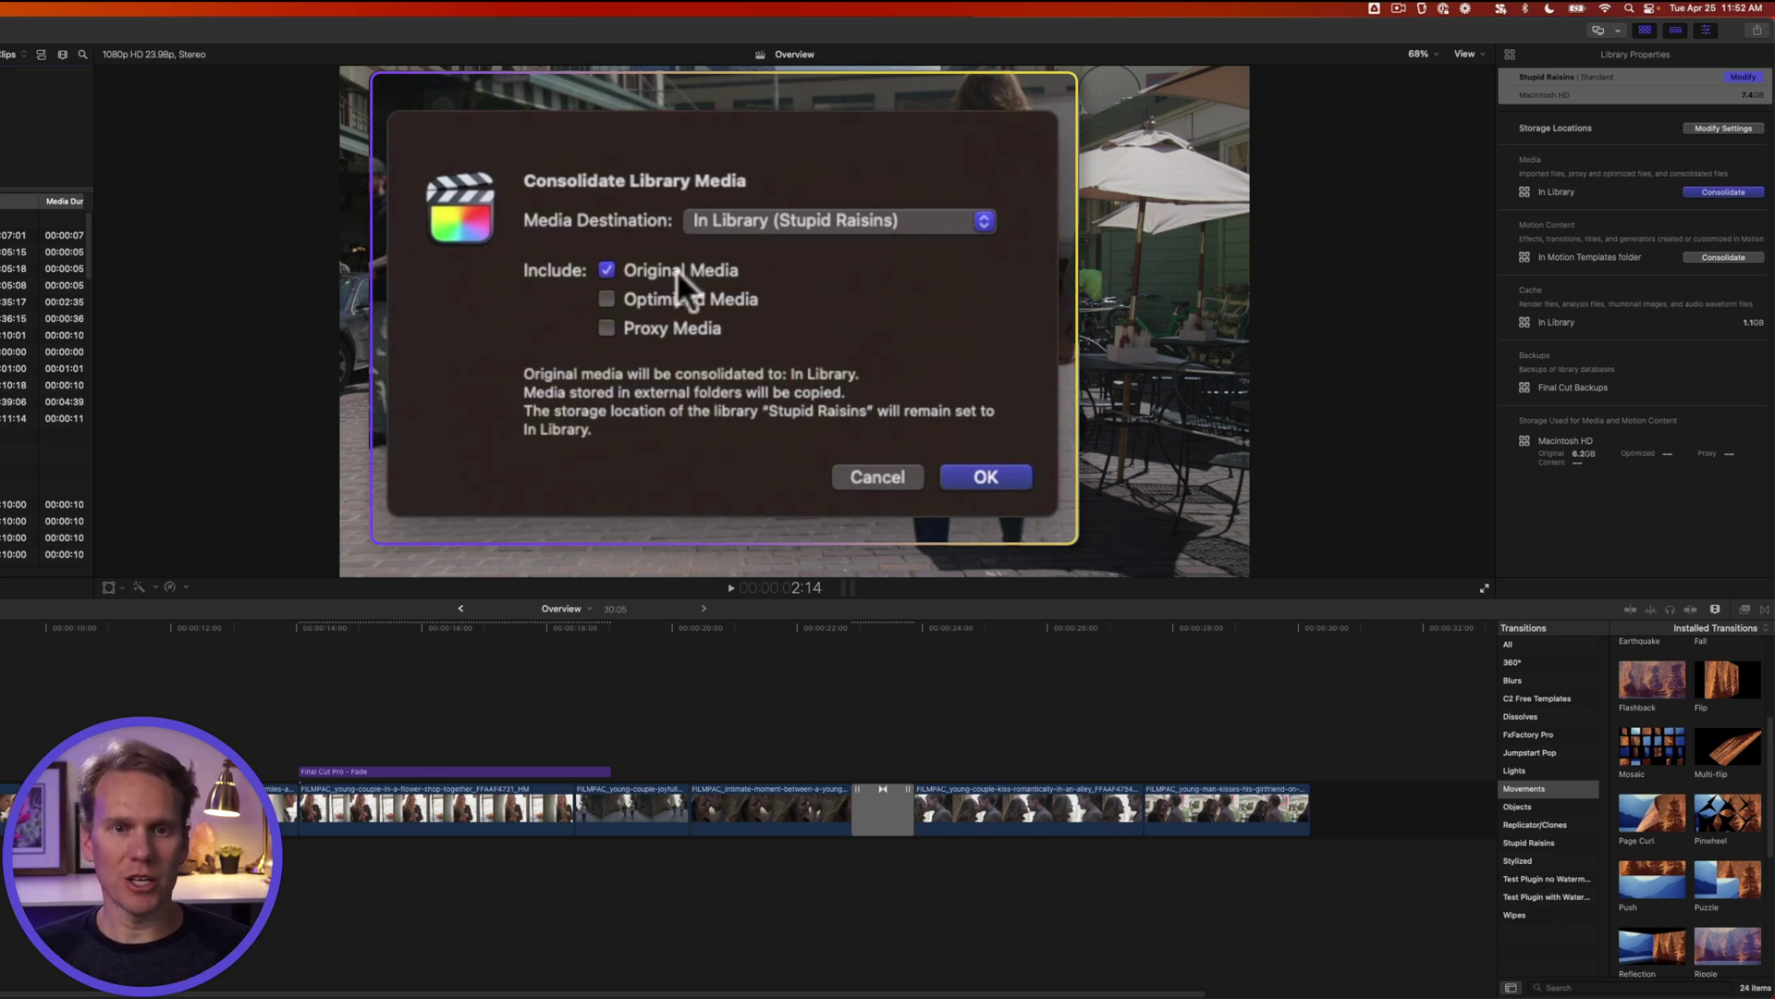
{"action": "left_click", "coordinate": [975, 474]}
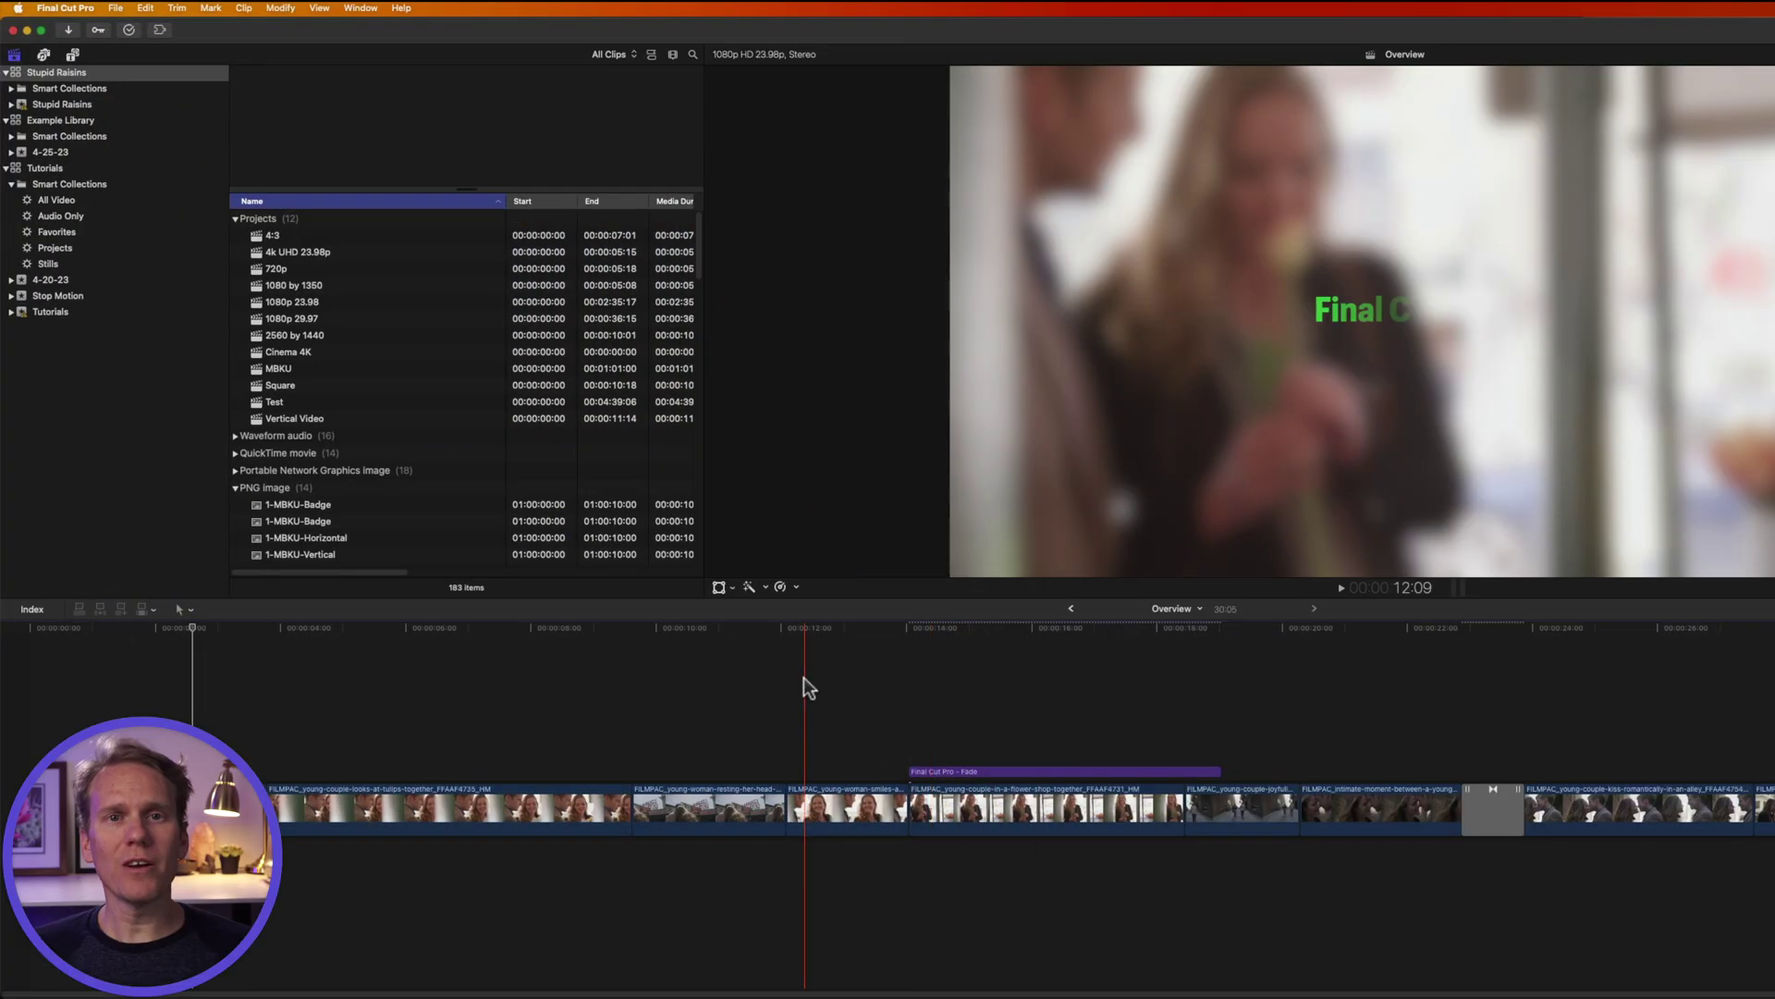
Step: From Final Cut Backups > Tutorials, open the 20221206_1250_MST backup as a library holding project Test
{"action": "left_click", "coordinate": [803, 678]}
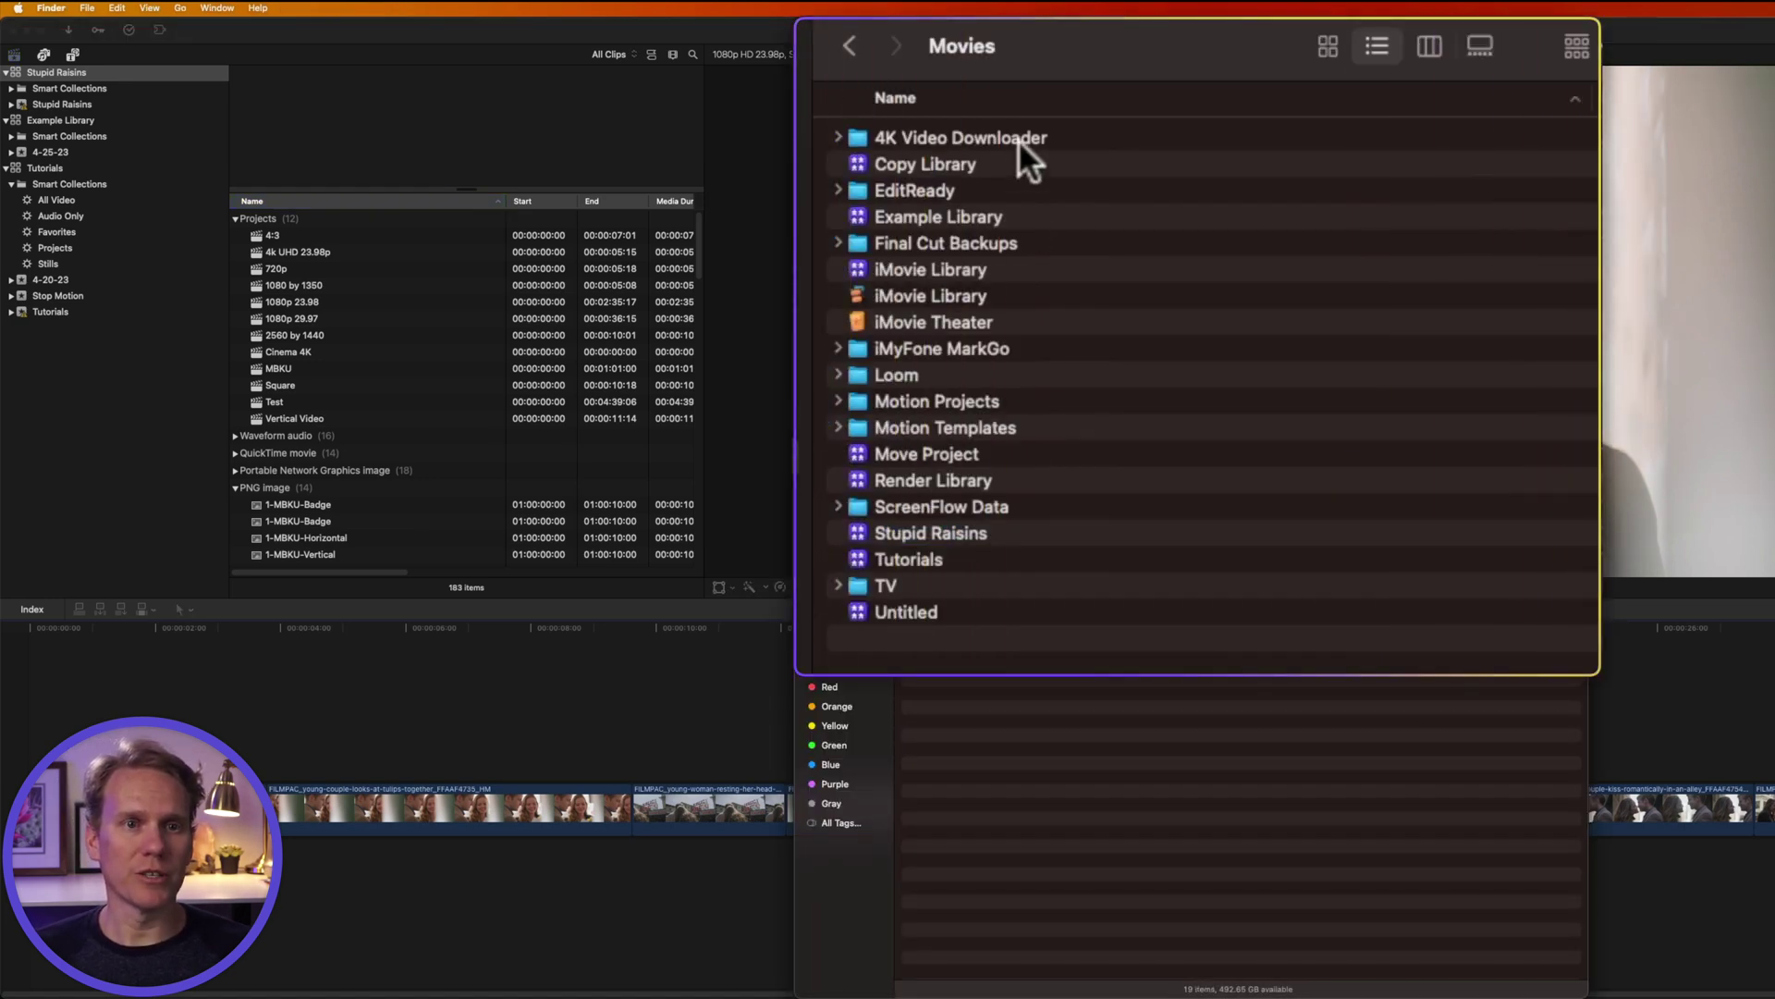
{"action": "left_click", "coordinate": [1056, 242]}
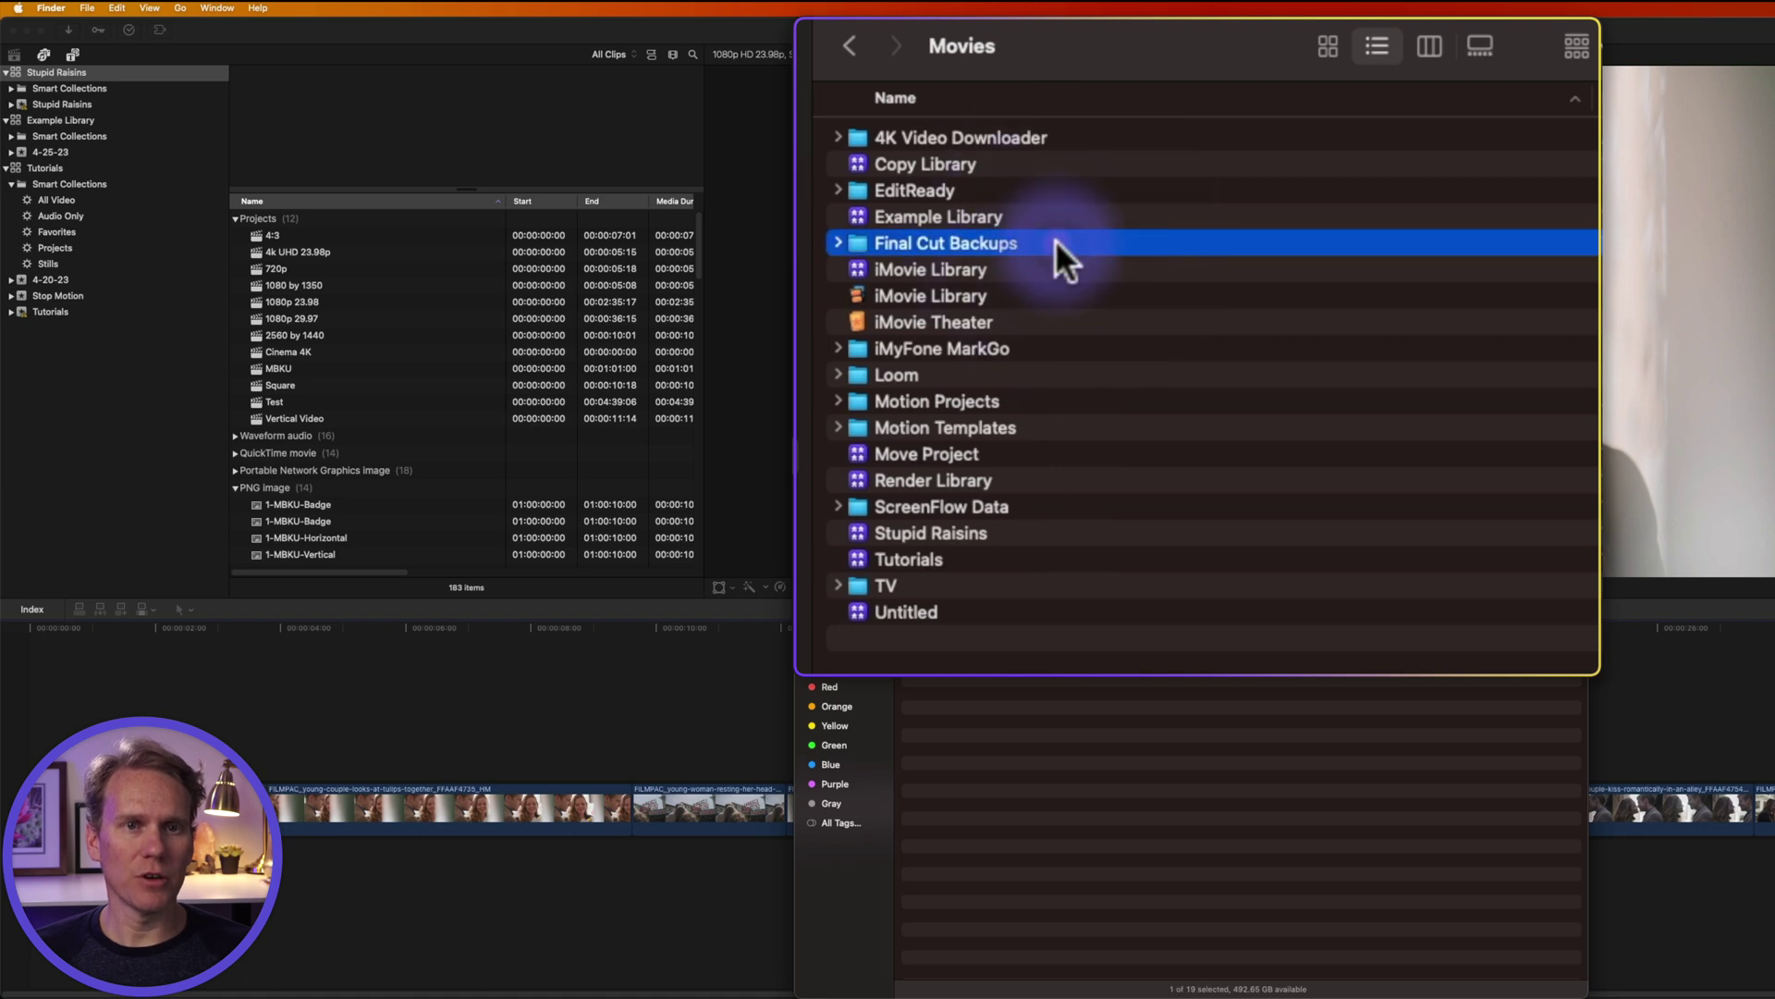
{"action": "double_click", "coordinate": [1056, 243]}
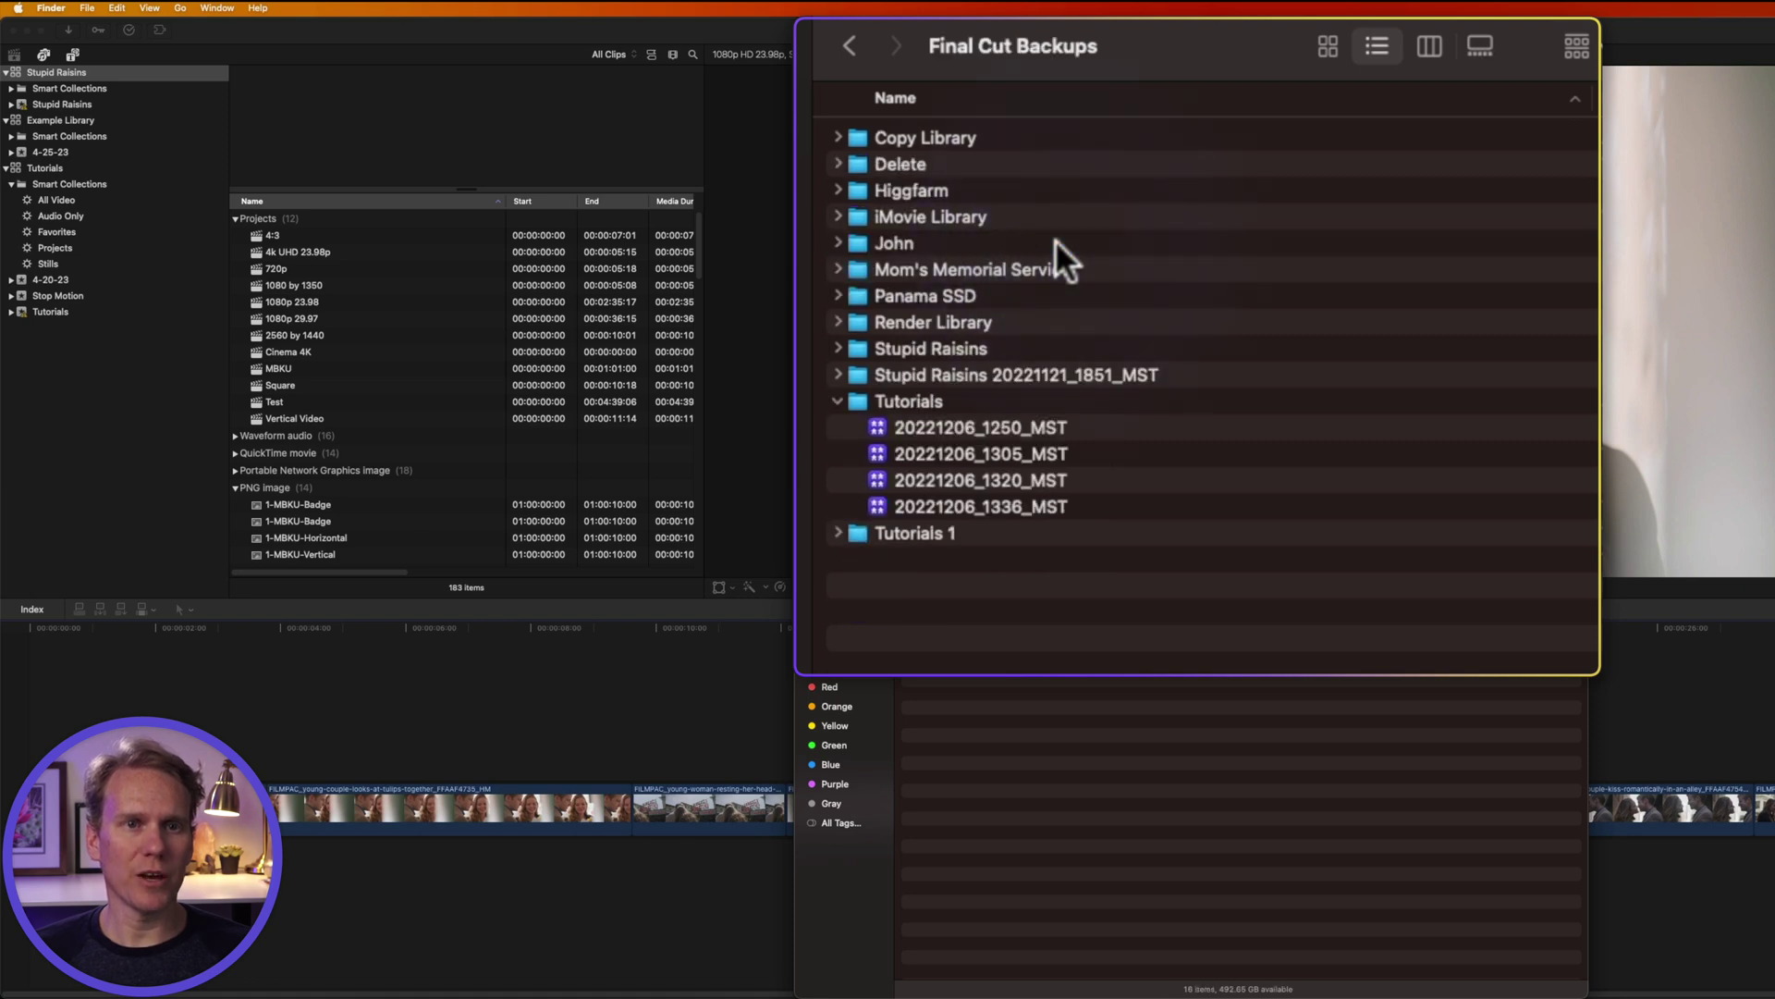
{"action": "left_click", "coordinate": [839, 402]}
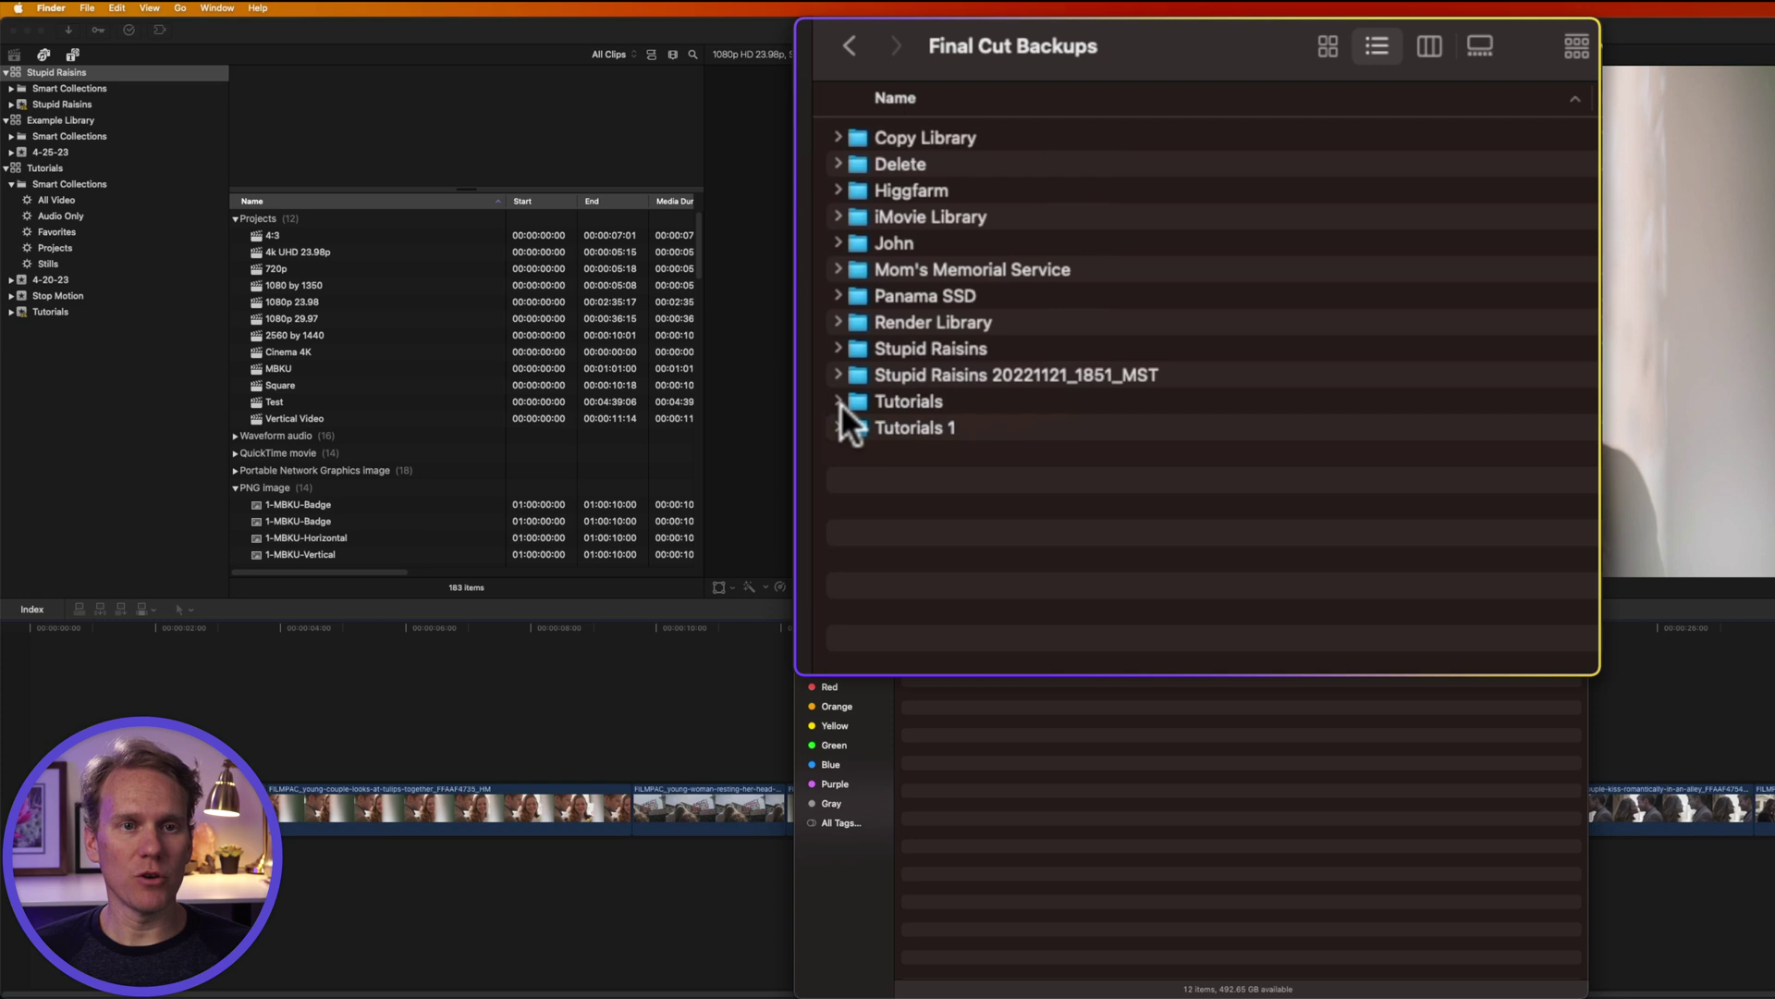
{"action": "left_click", "coordinate": [839, 401]}
{"action": "left_click", "coordinate": [1047, 426]}
{"action": "left_click", "coordinate": [1062, 451]}
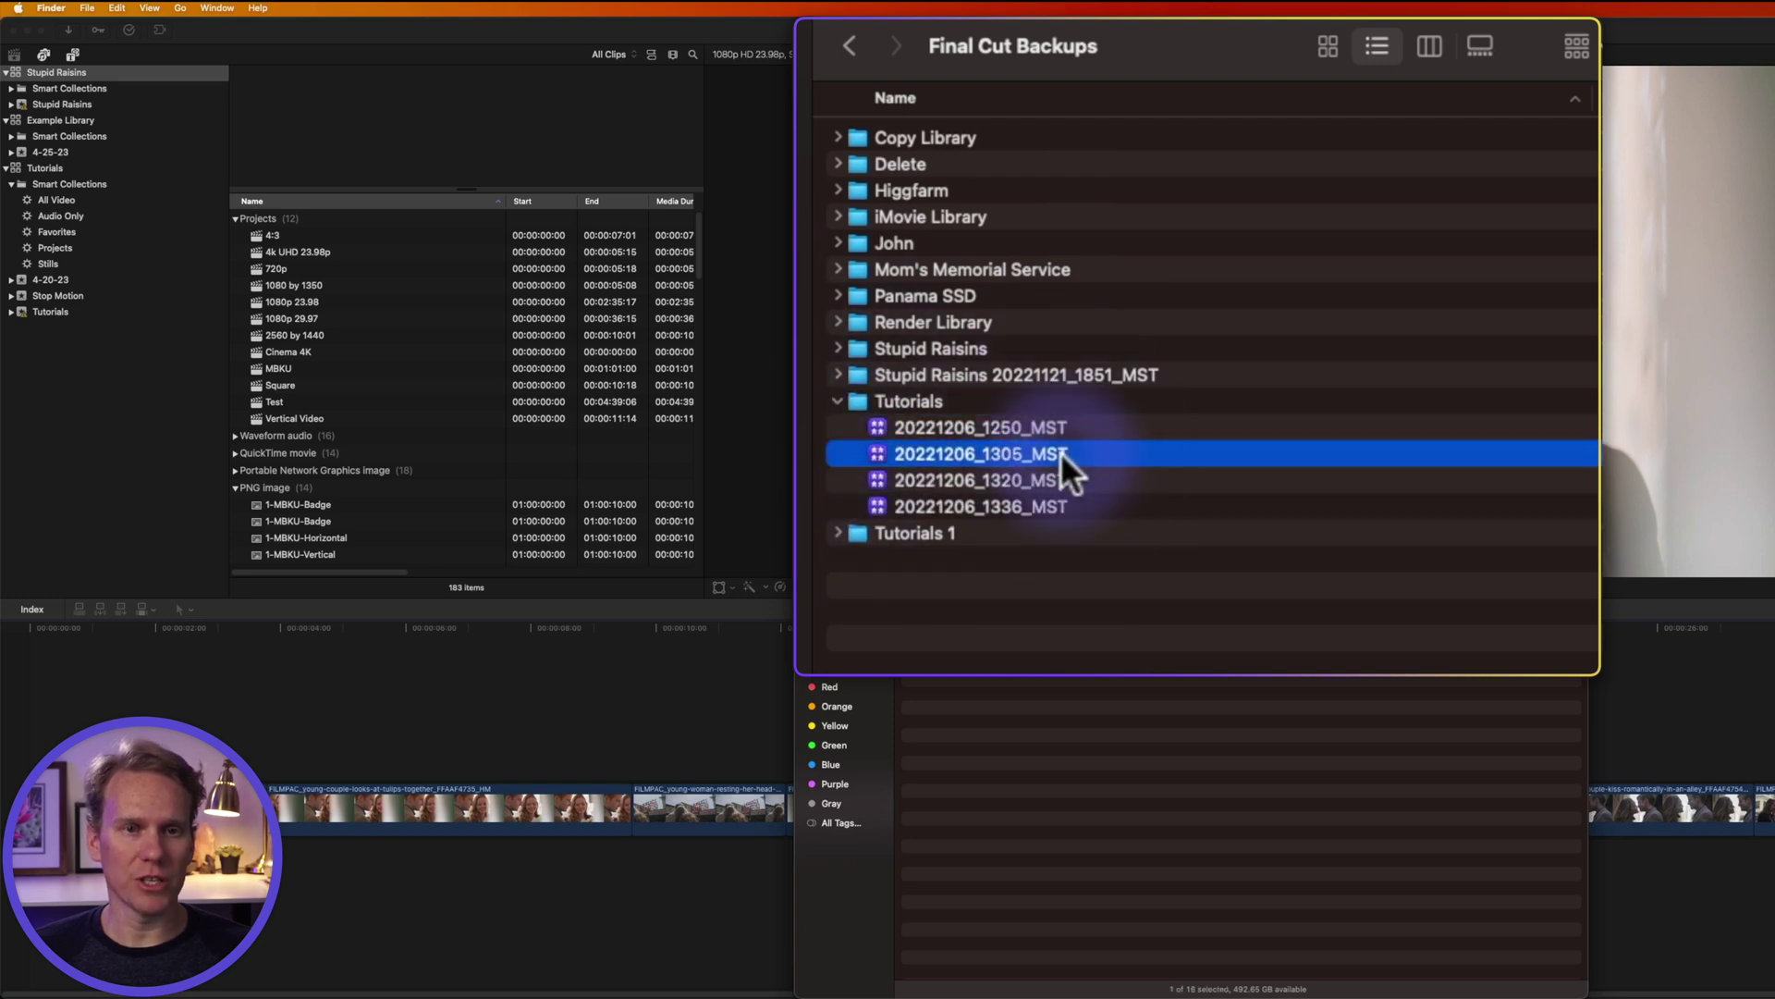
{"action": "left_click", "coordinate": [1132, 506]}
{"action": "double_click", "coordinate": [1108, 428]}
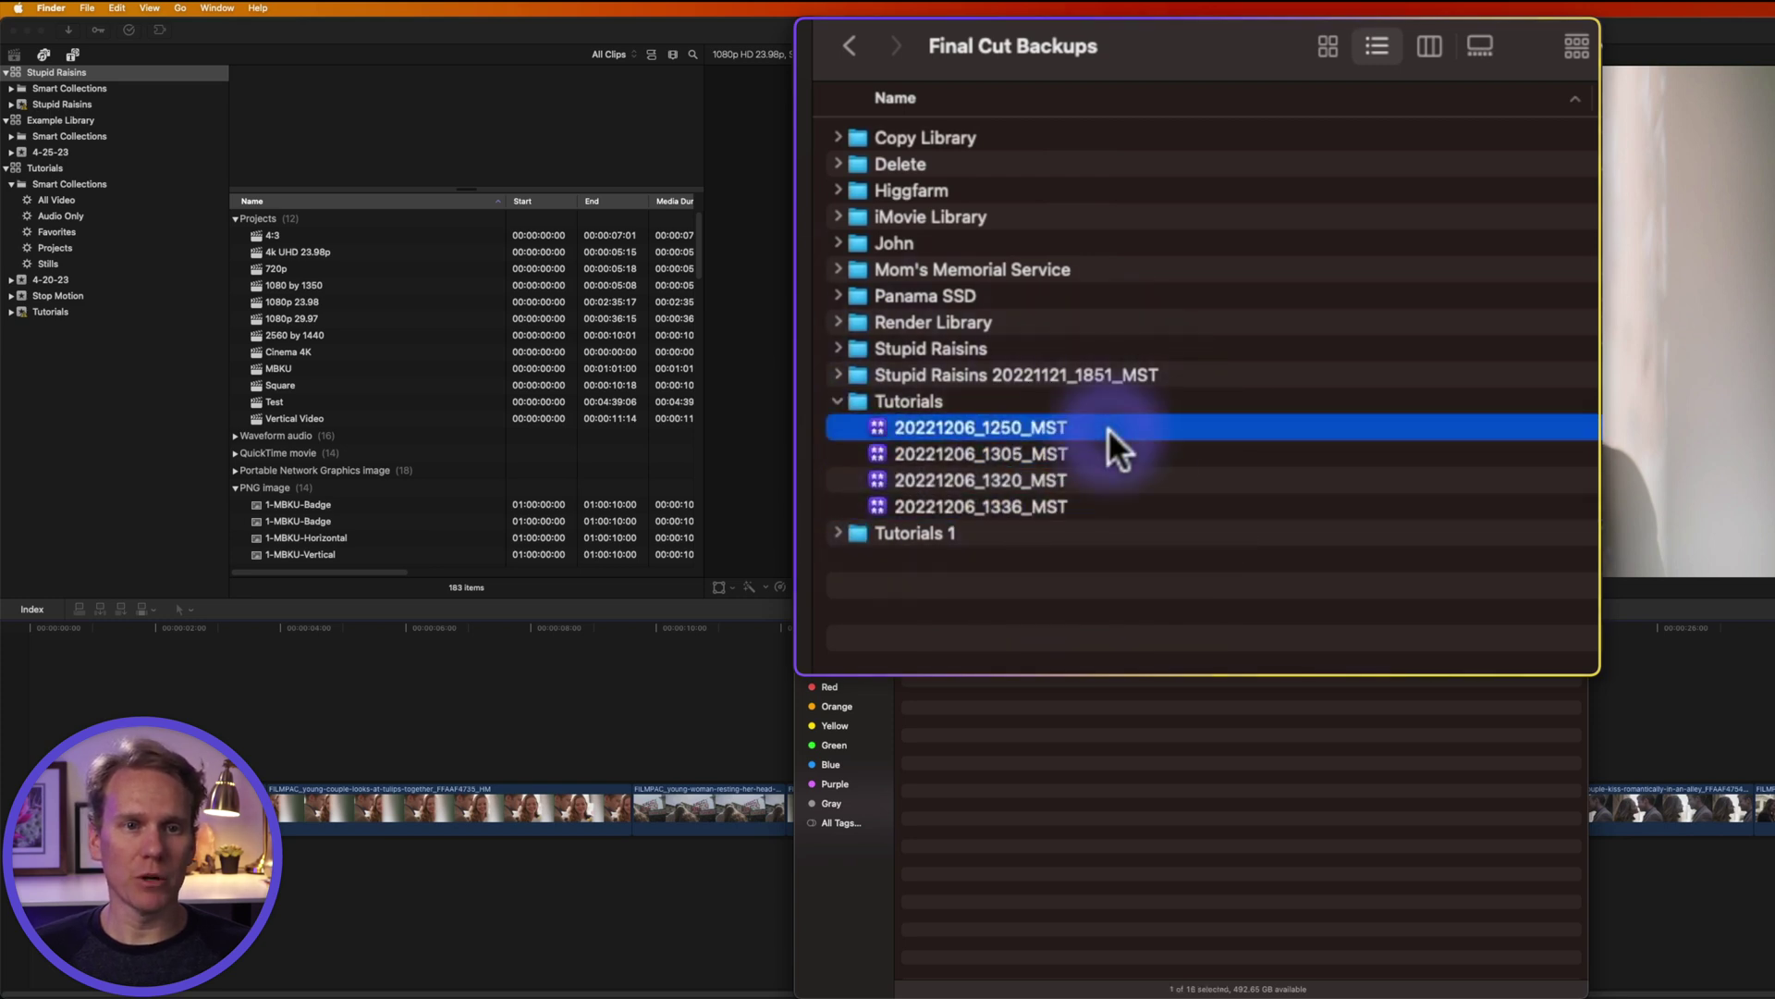
Step: Restore Stupid Raisins from its March 15, 2023 12:28 PM backup as library Stupid Raisins 20230315_1228_MDT
{"action": "left_click", "coordinate": [257, 131]}
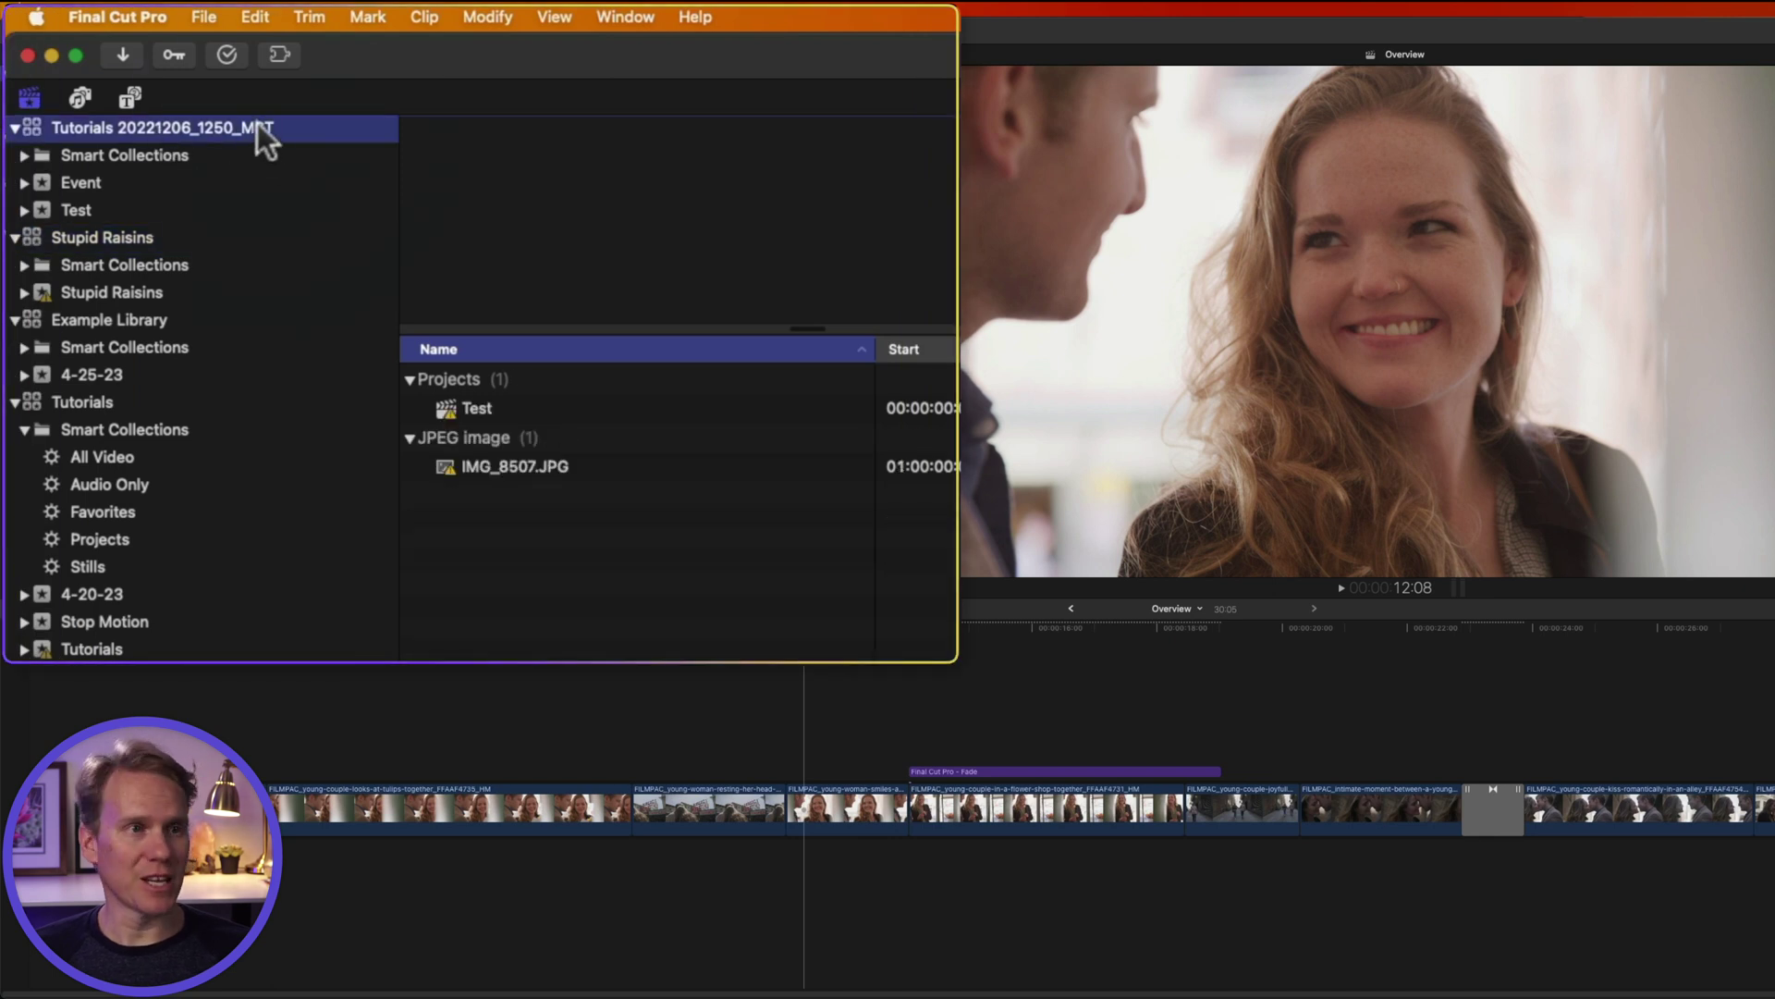
{"action": "left_click", "coordinate": [159, 237]}
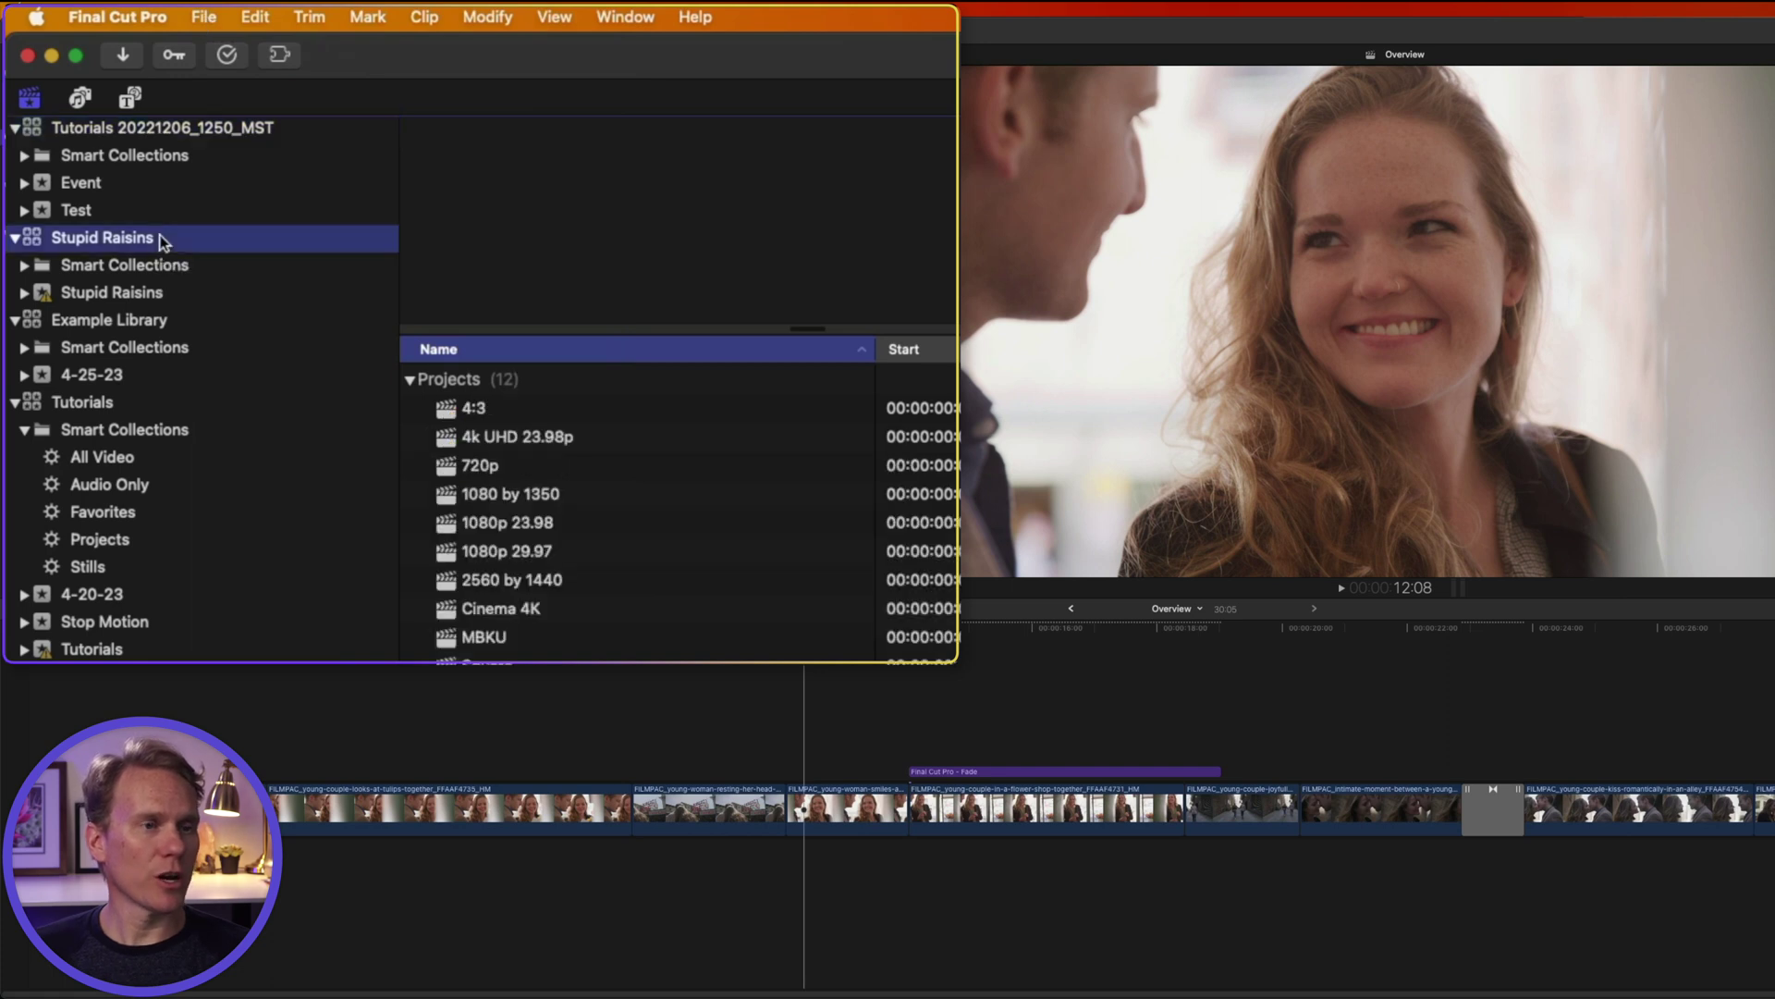
{"action": "left_click", "coordinate": [198, 13]}
{"action": "mouse_move", "coordinate": [477, 88]}
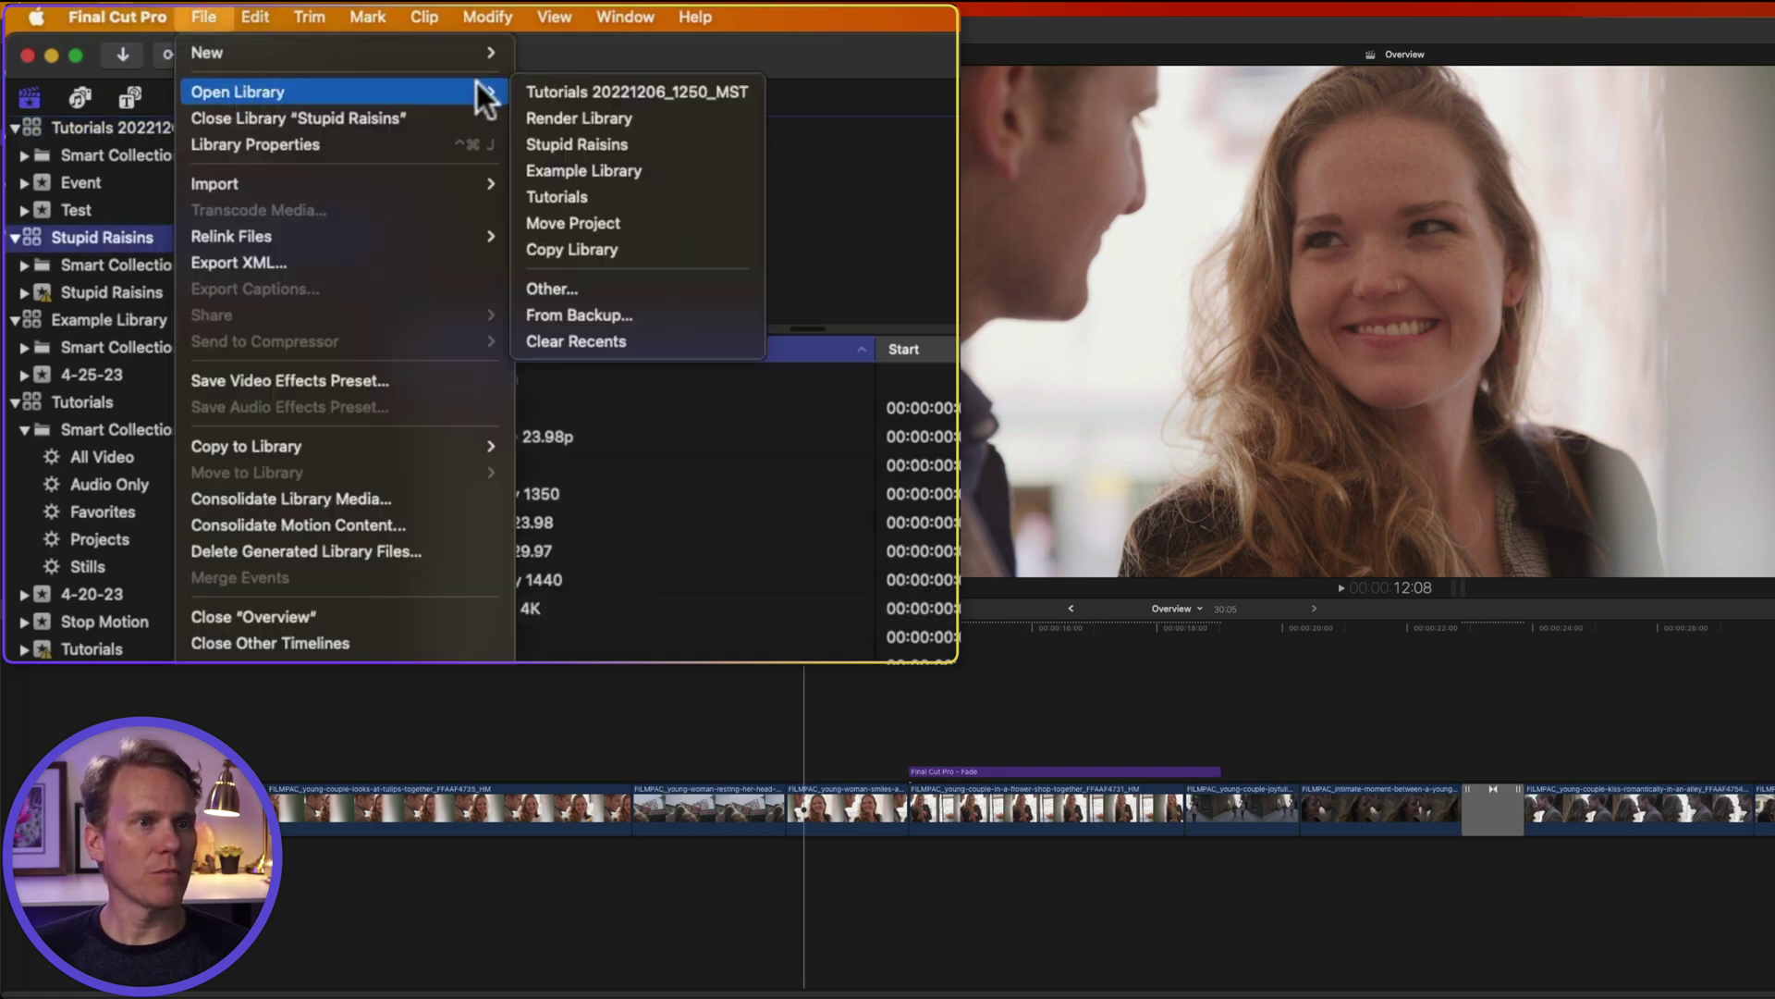
{"action": "left_click", "coordinate": [632, 312]}
{"action": "left_click", "coordinate": [1116, 363]}
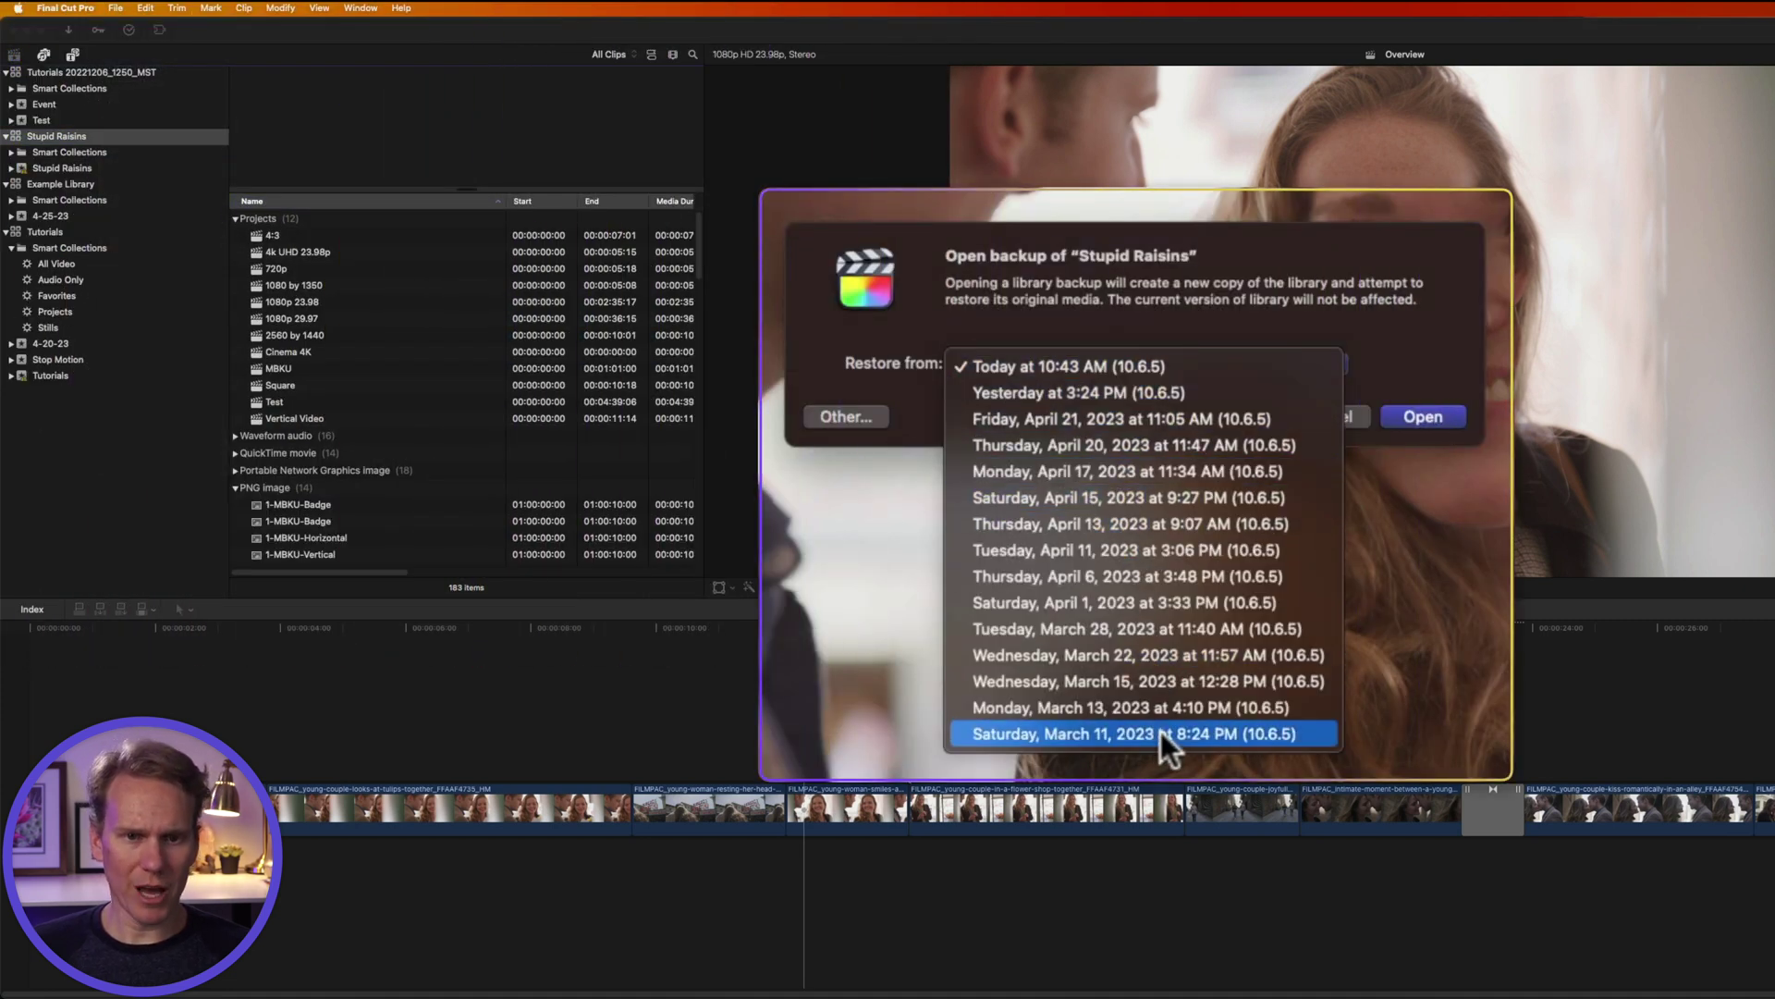
{"action": "left_click", "coordinate": [1147, 681]}
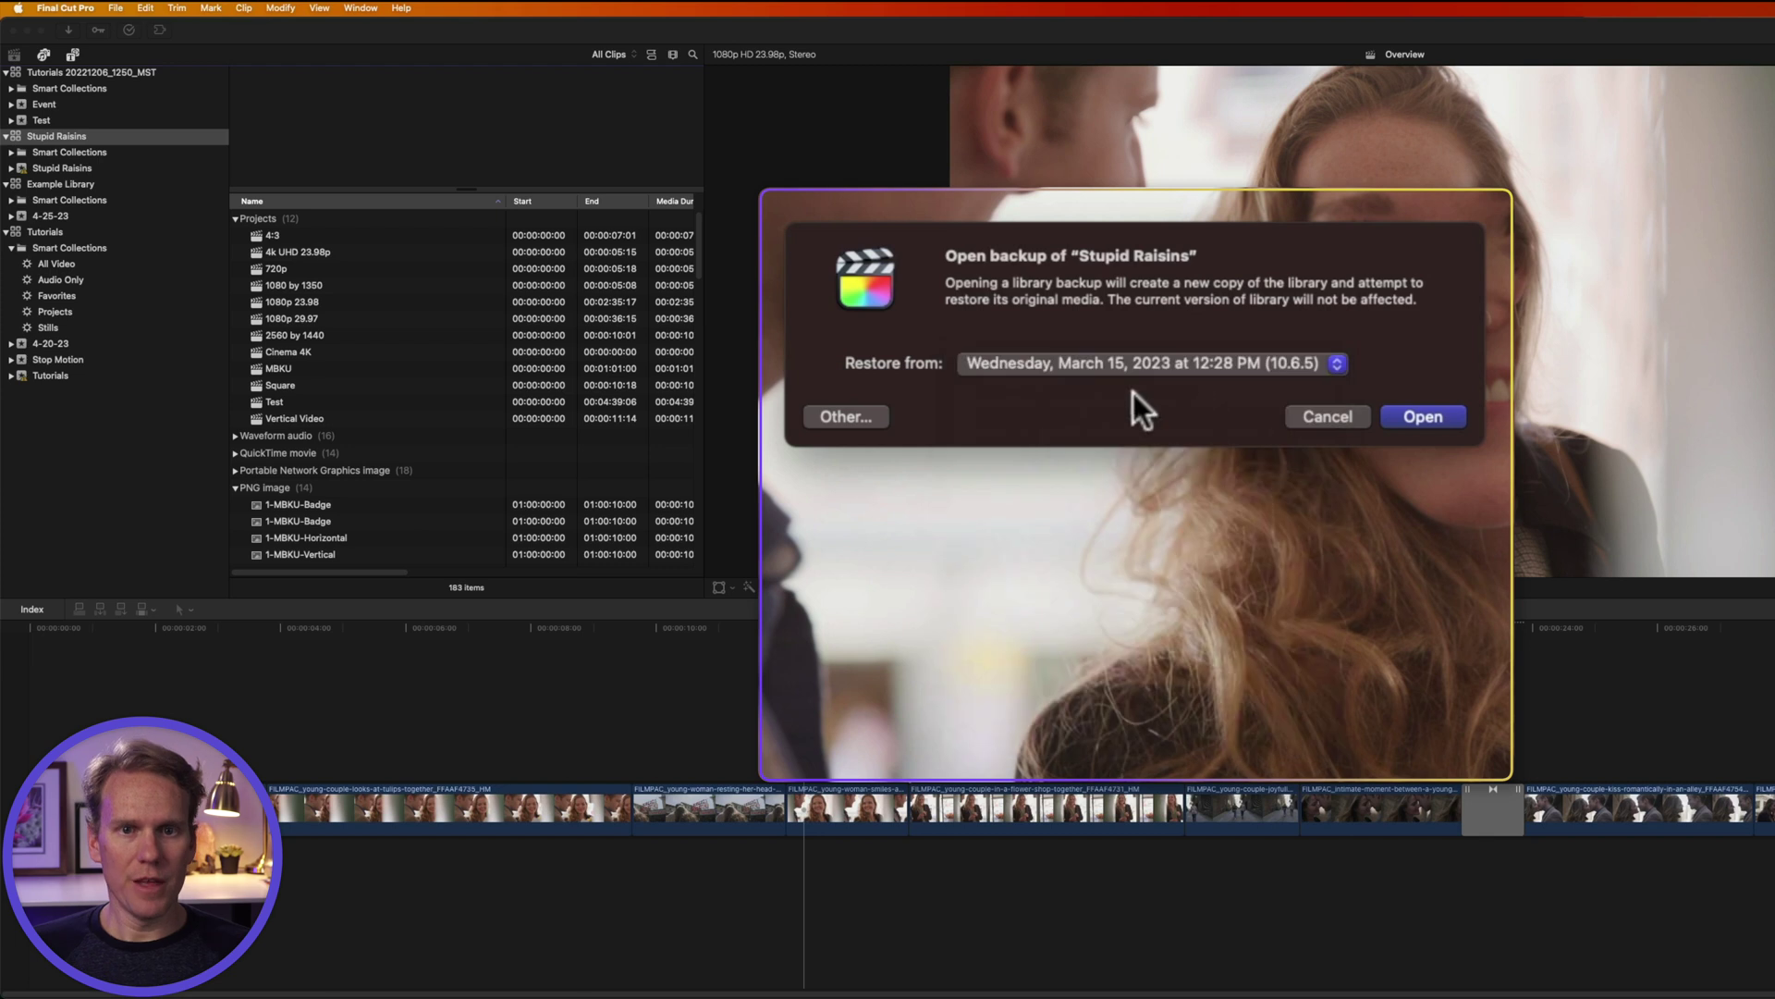
{"action": "left_click", "coordinate": [1443, 417]}
{"action": "left_click", "coordinate": [201, 131]}
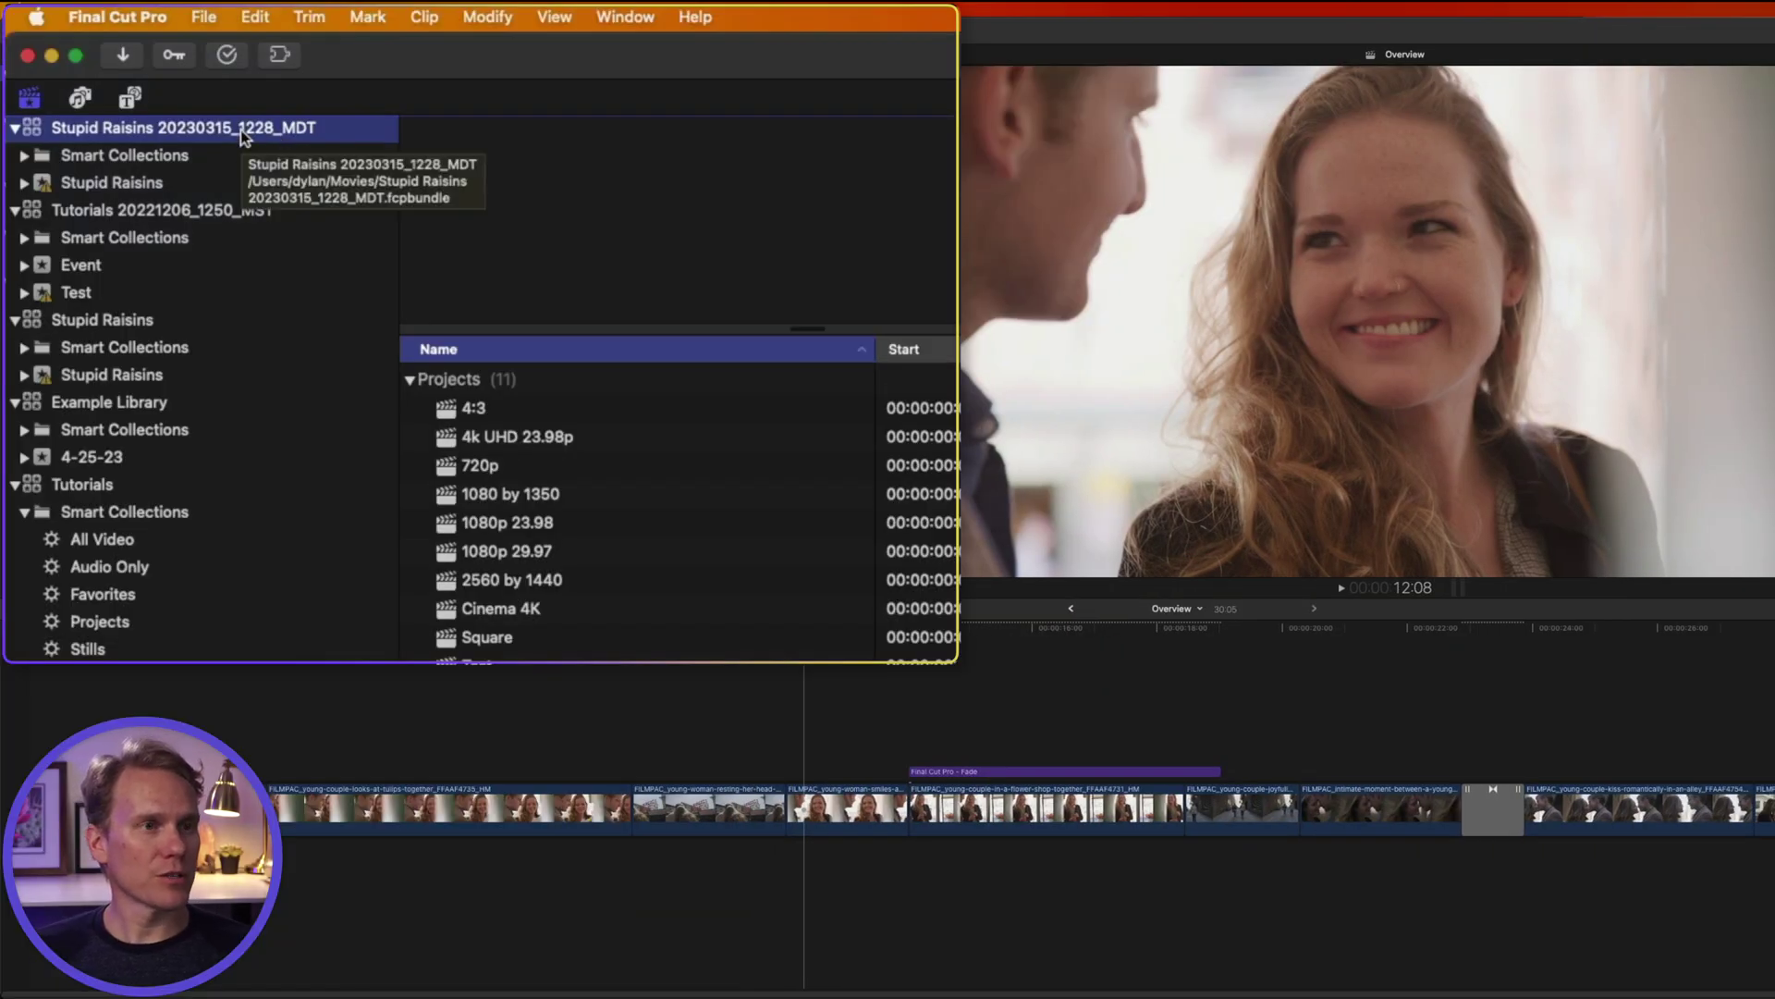
Step: Look through the File menu and the restored library's shortcut menu for a new-event command
{"action": "left_click", "coordinate": [204, 15]}
{"action": "mouse_move", "coordinate": [313, 58]}
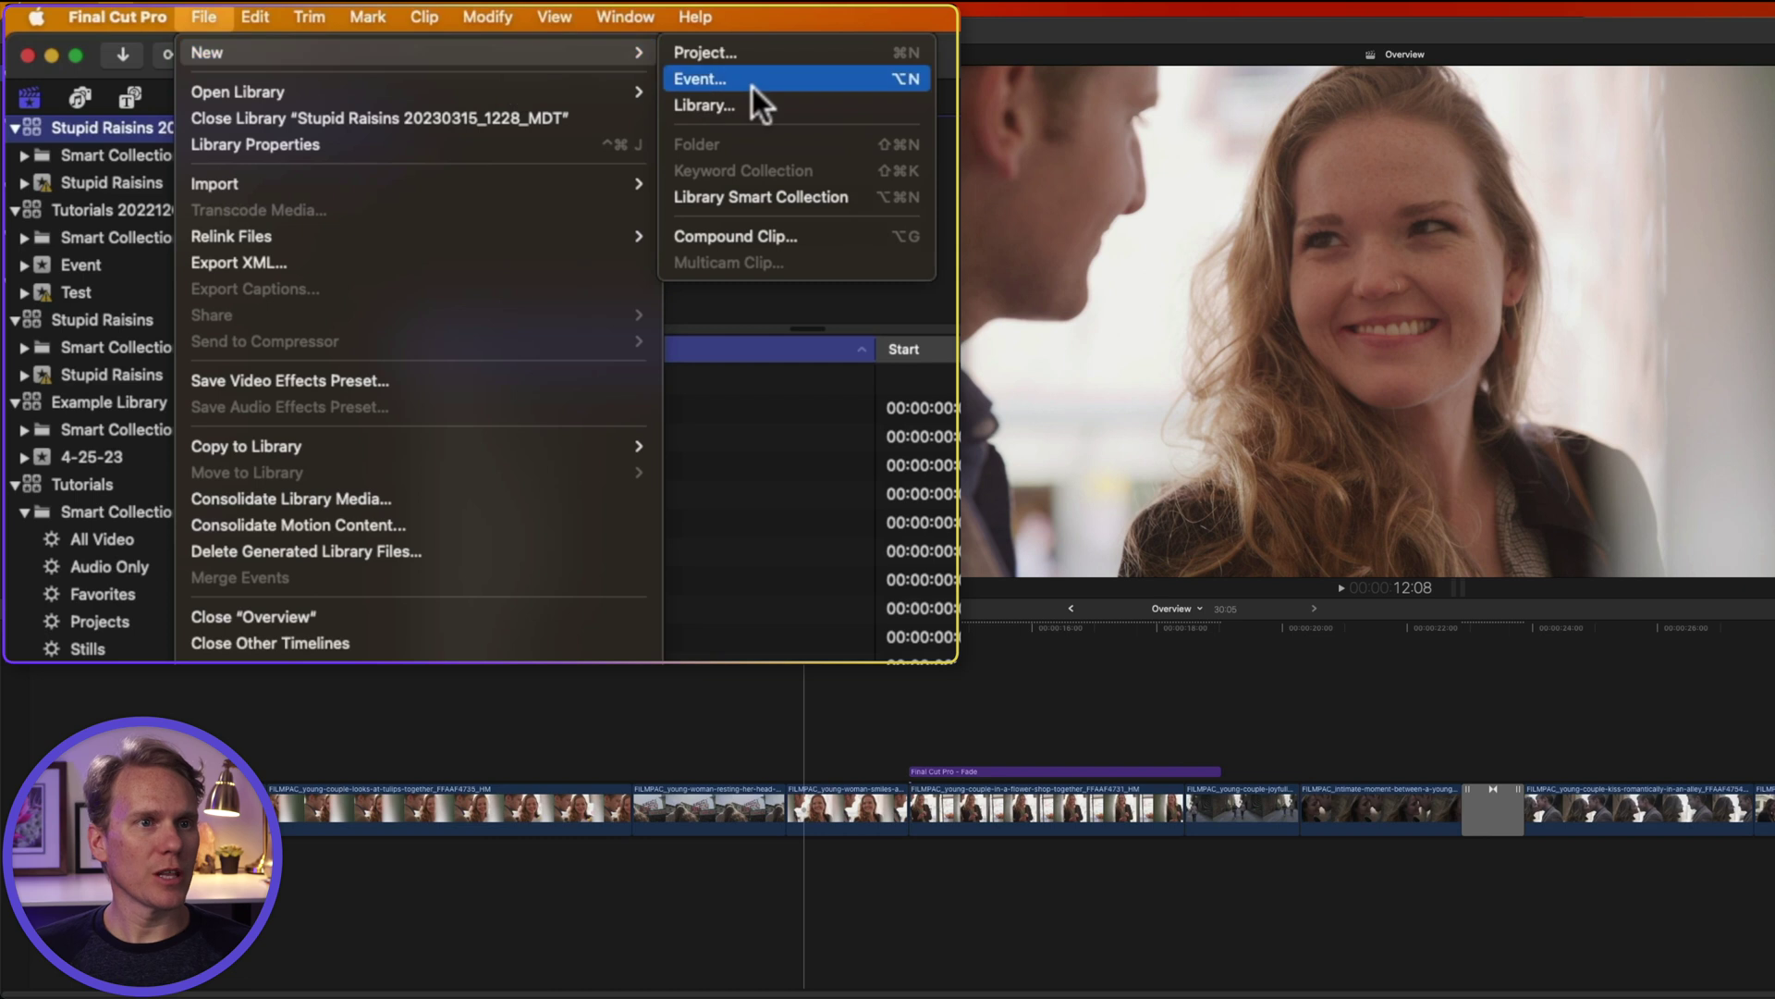
{"action": "left_click", "coordinate": [181, 113]}
{"action": "right_click", "coordinate": [213, 130]}
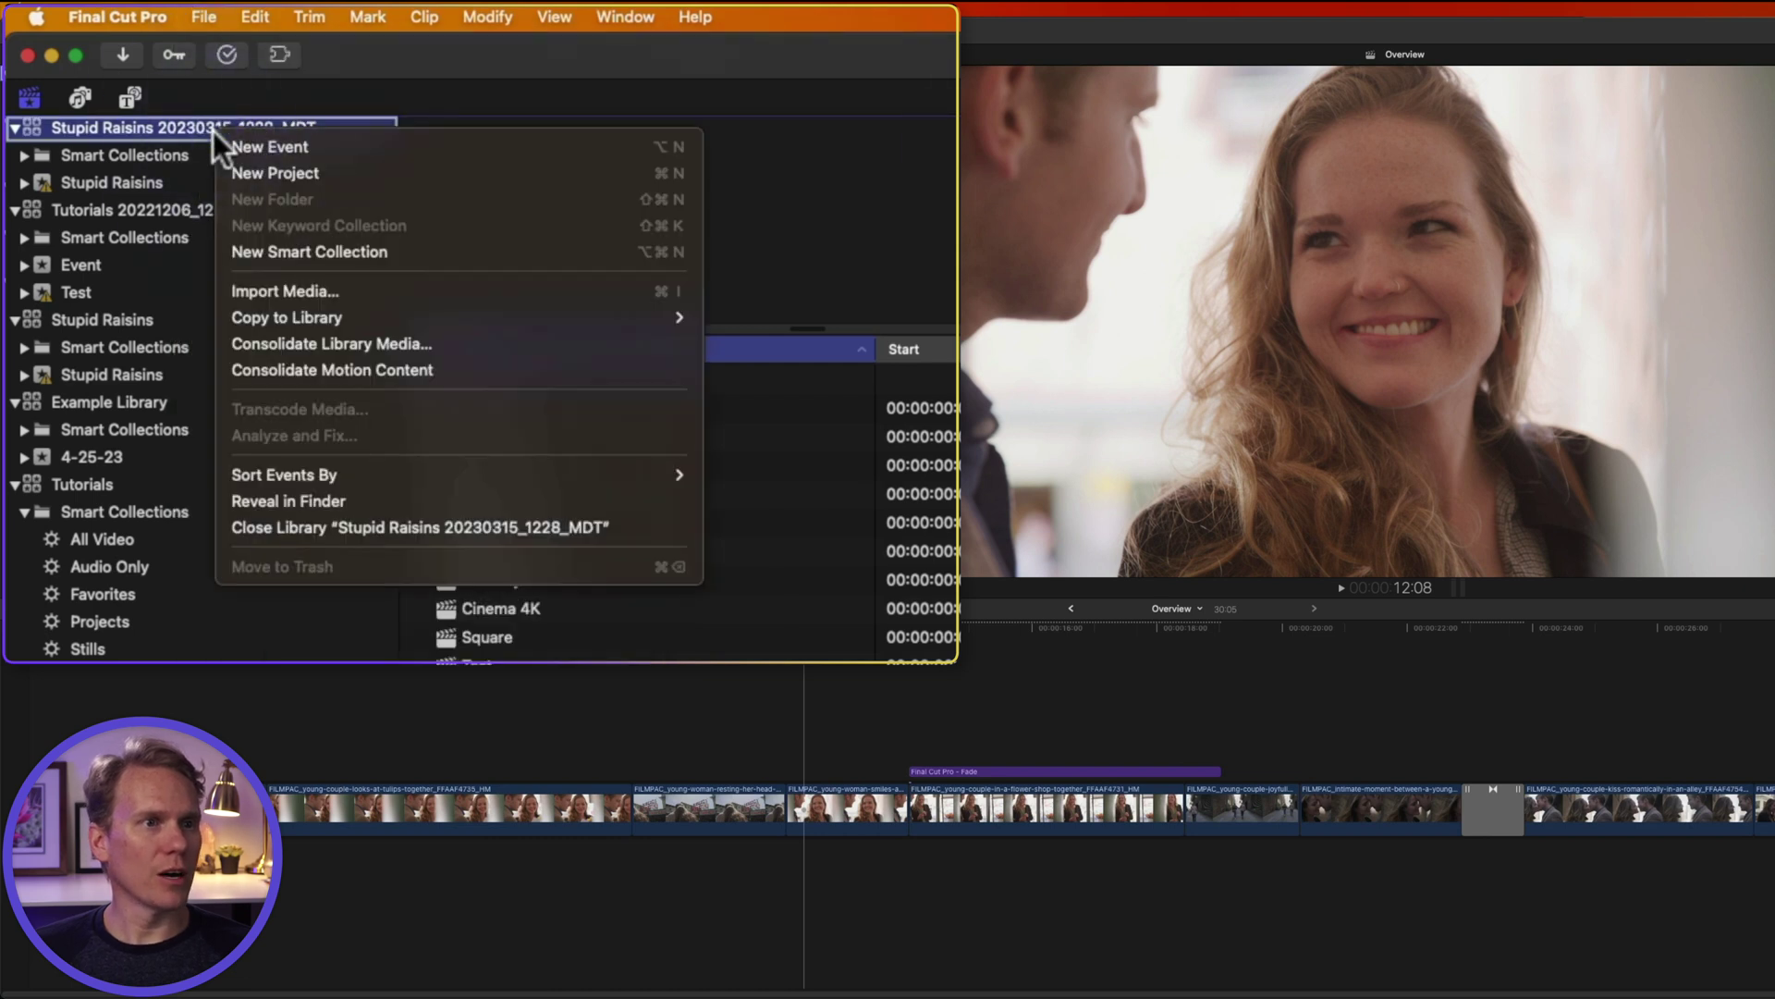
{"action": "left_click", "coordinate": [740, 153]}
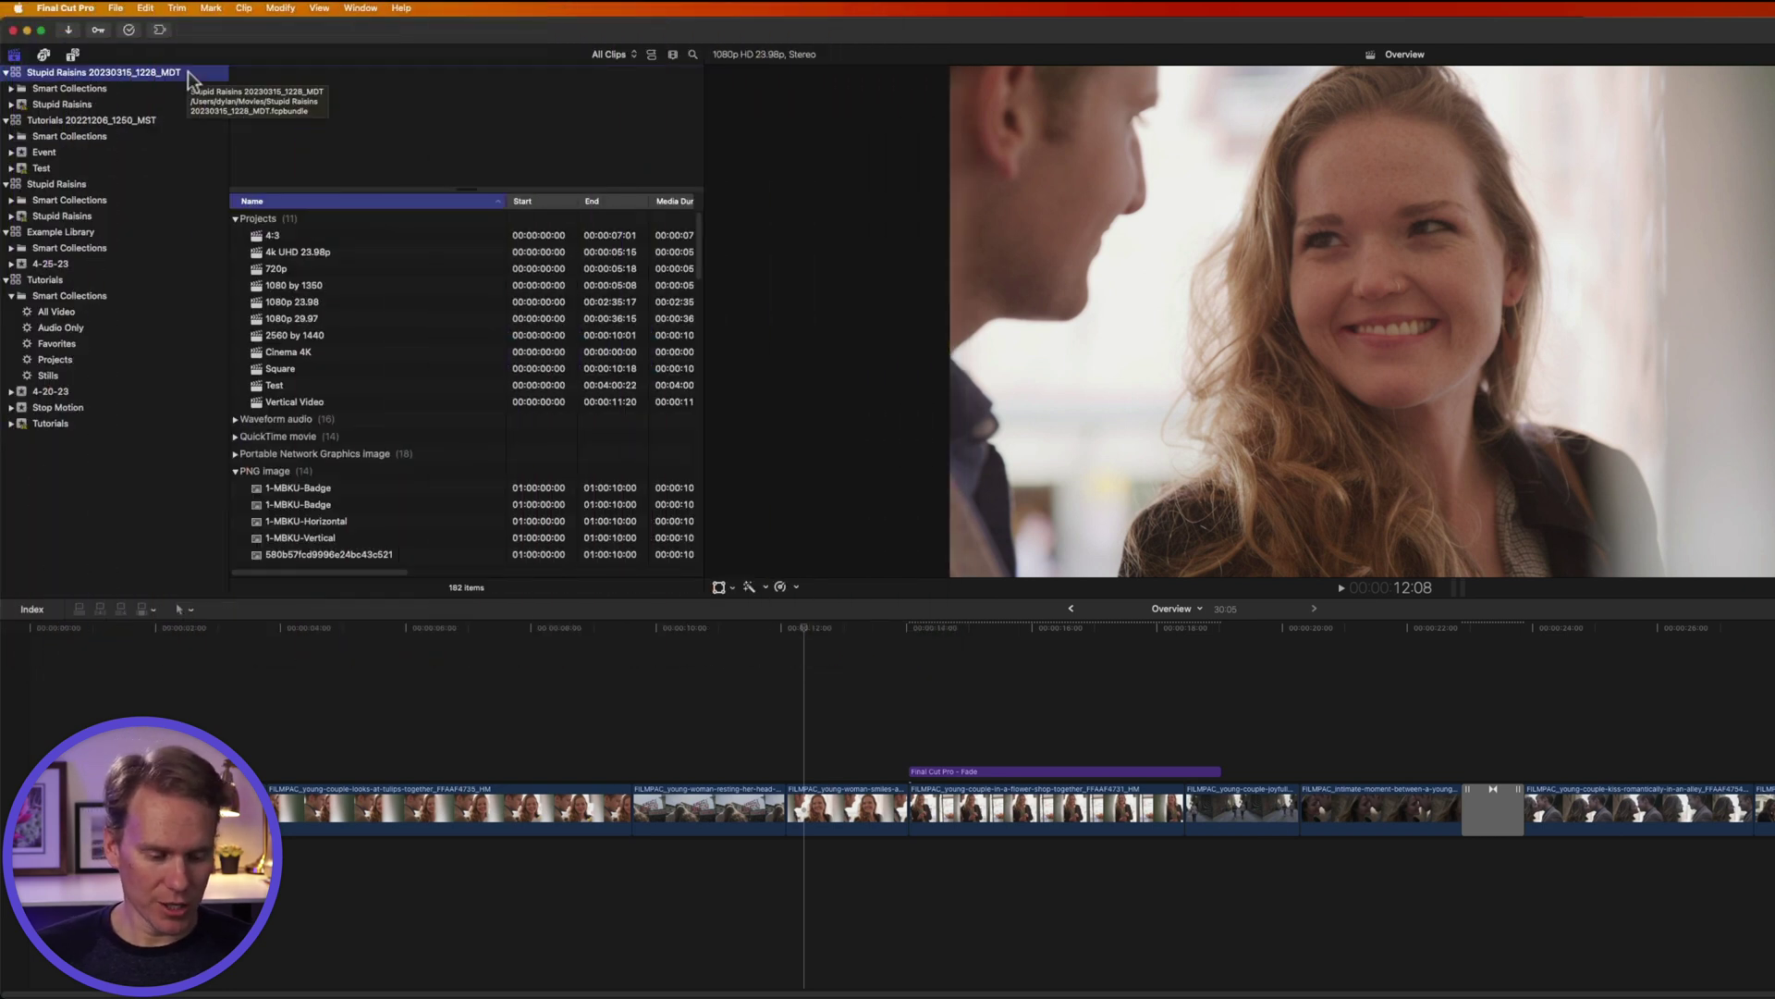
Step: Create event Event Time with a new project in the restored Stupid Raisins 20230315_1228_MDT library
{"action": "key", "text": "alt+n"}
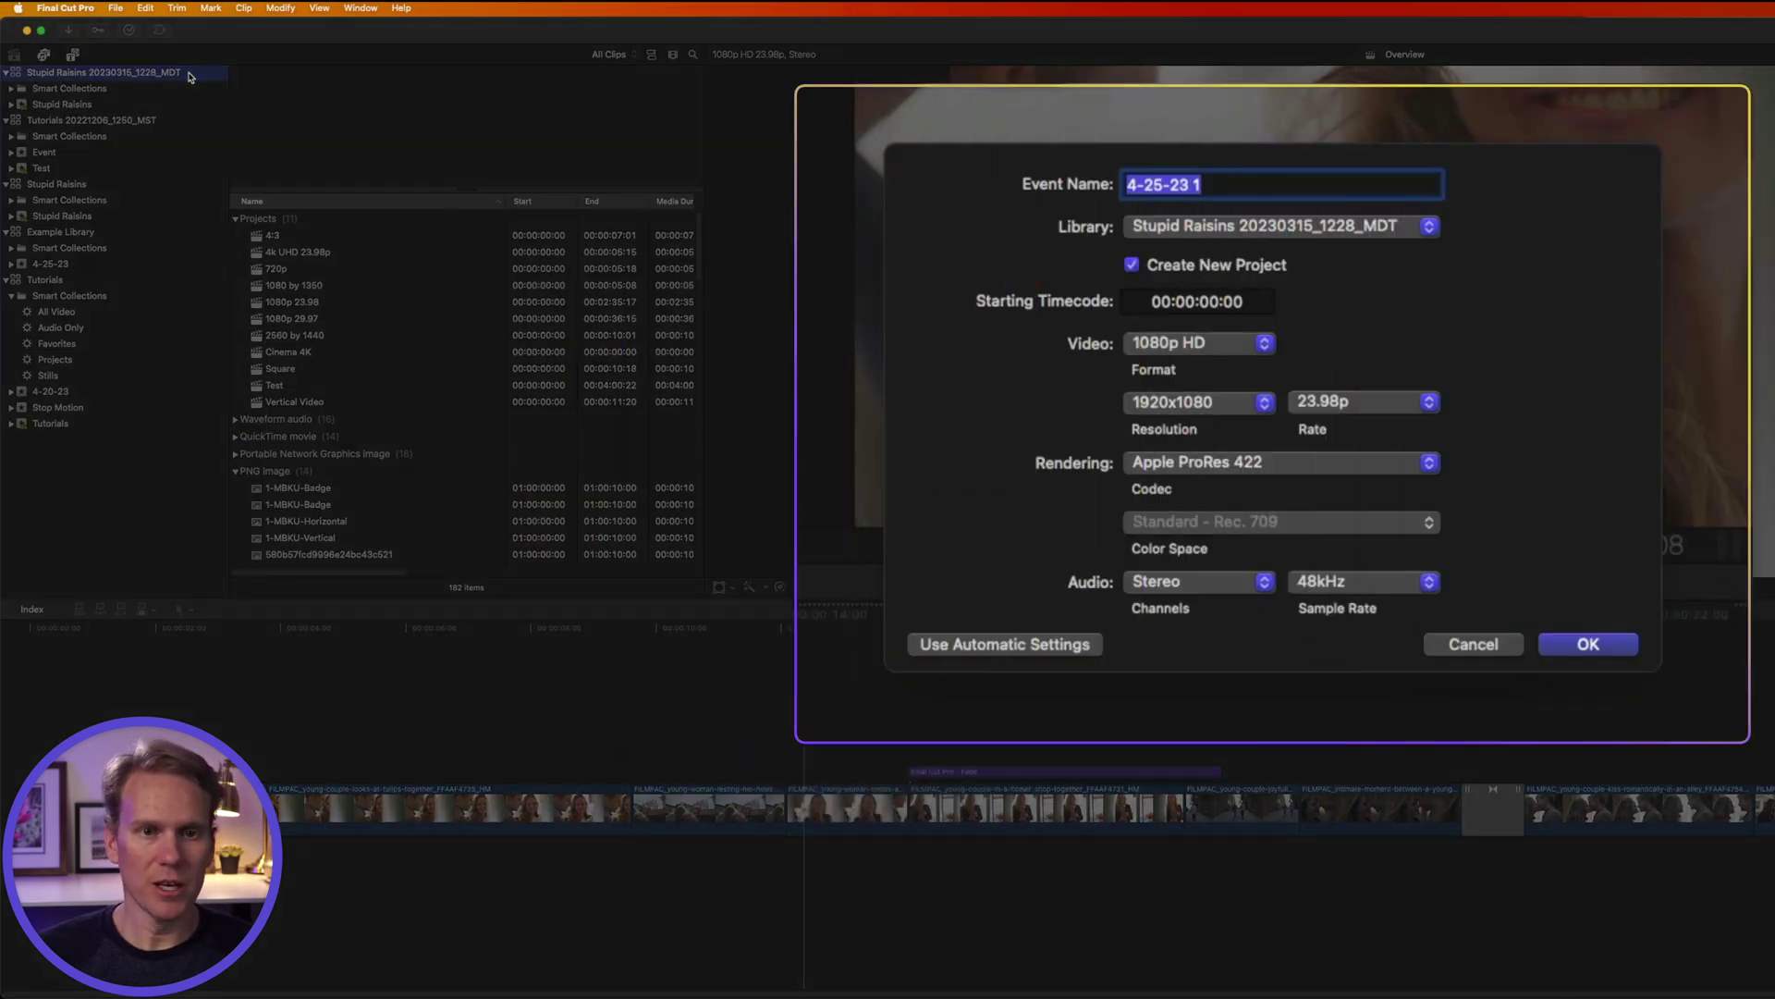
{"action": "type", "text": "Event Time"}
{"action": "left_click", "coordinate": [1195, 230]}
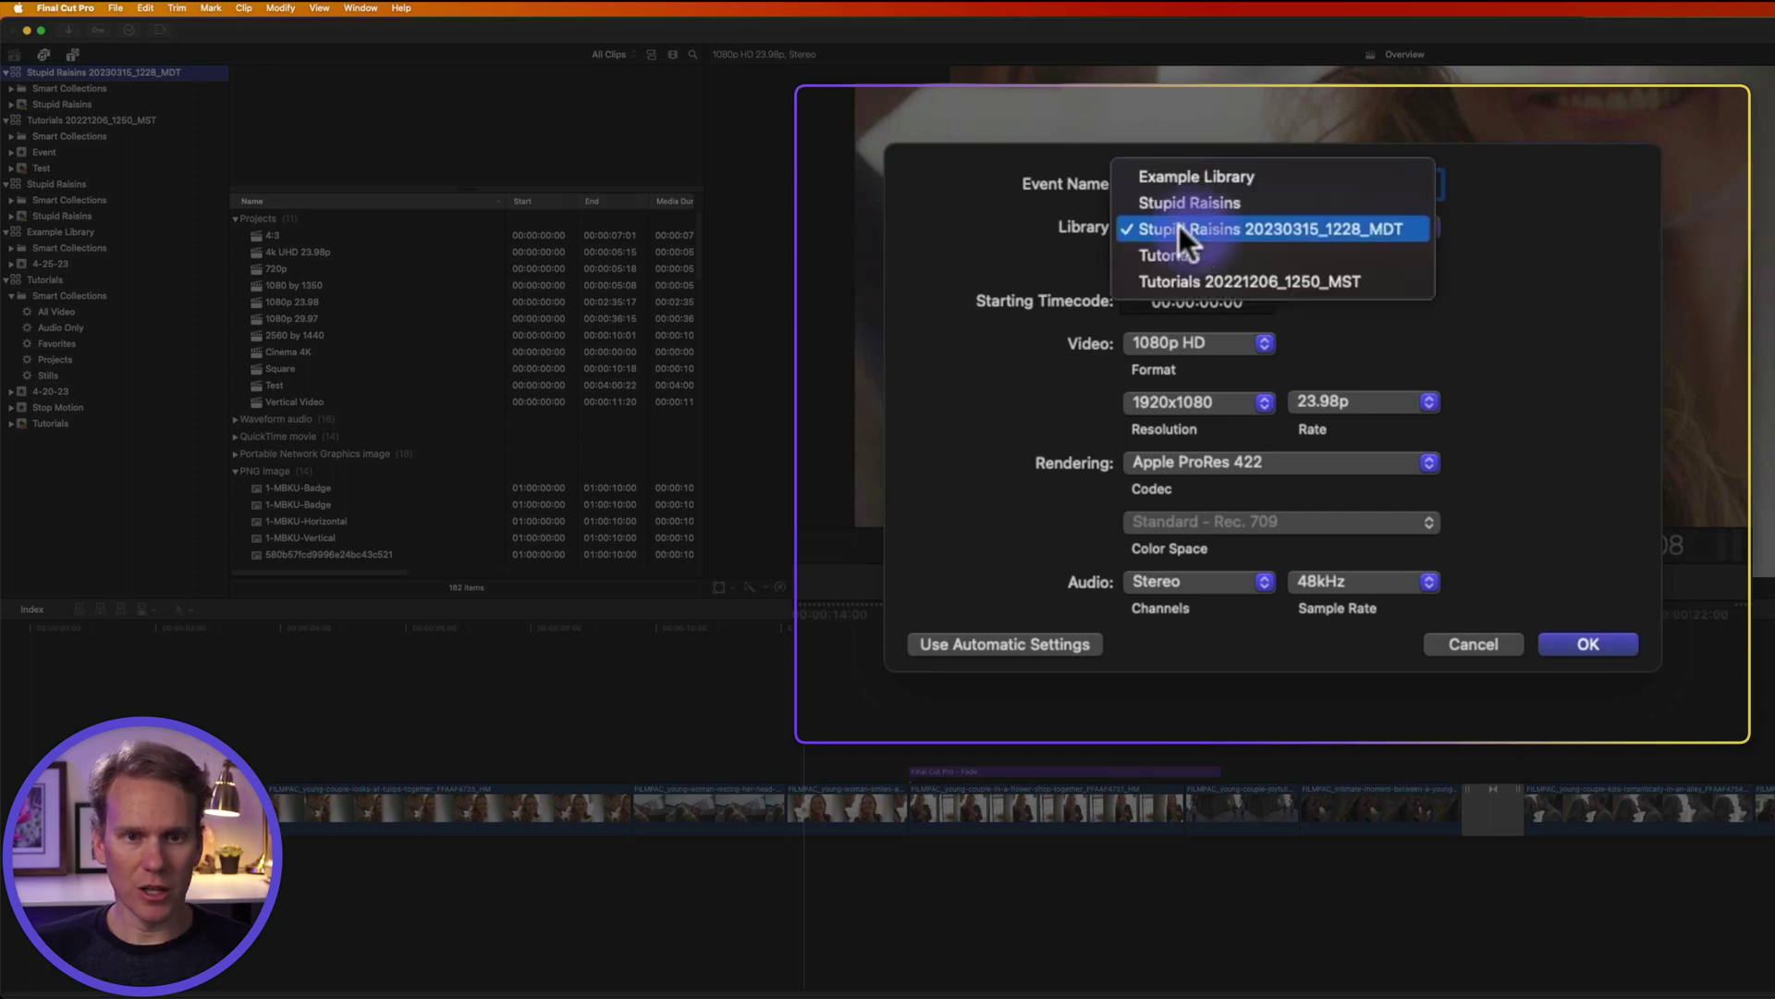
{"action": "left_click", "coordinate": [1202, 233]}
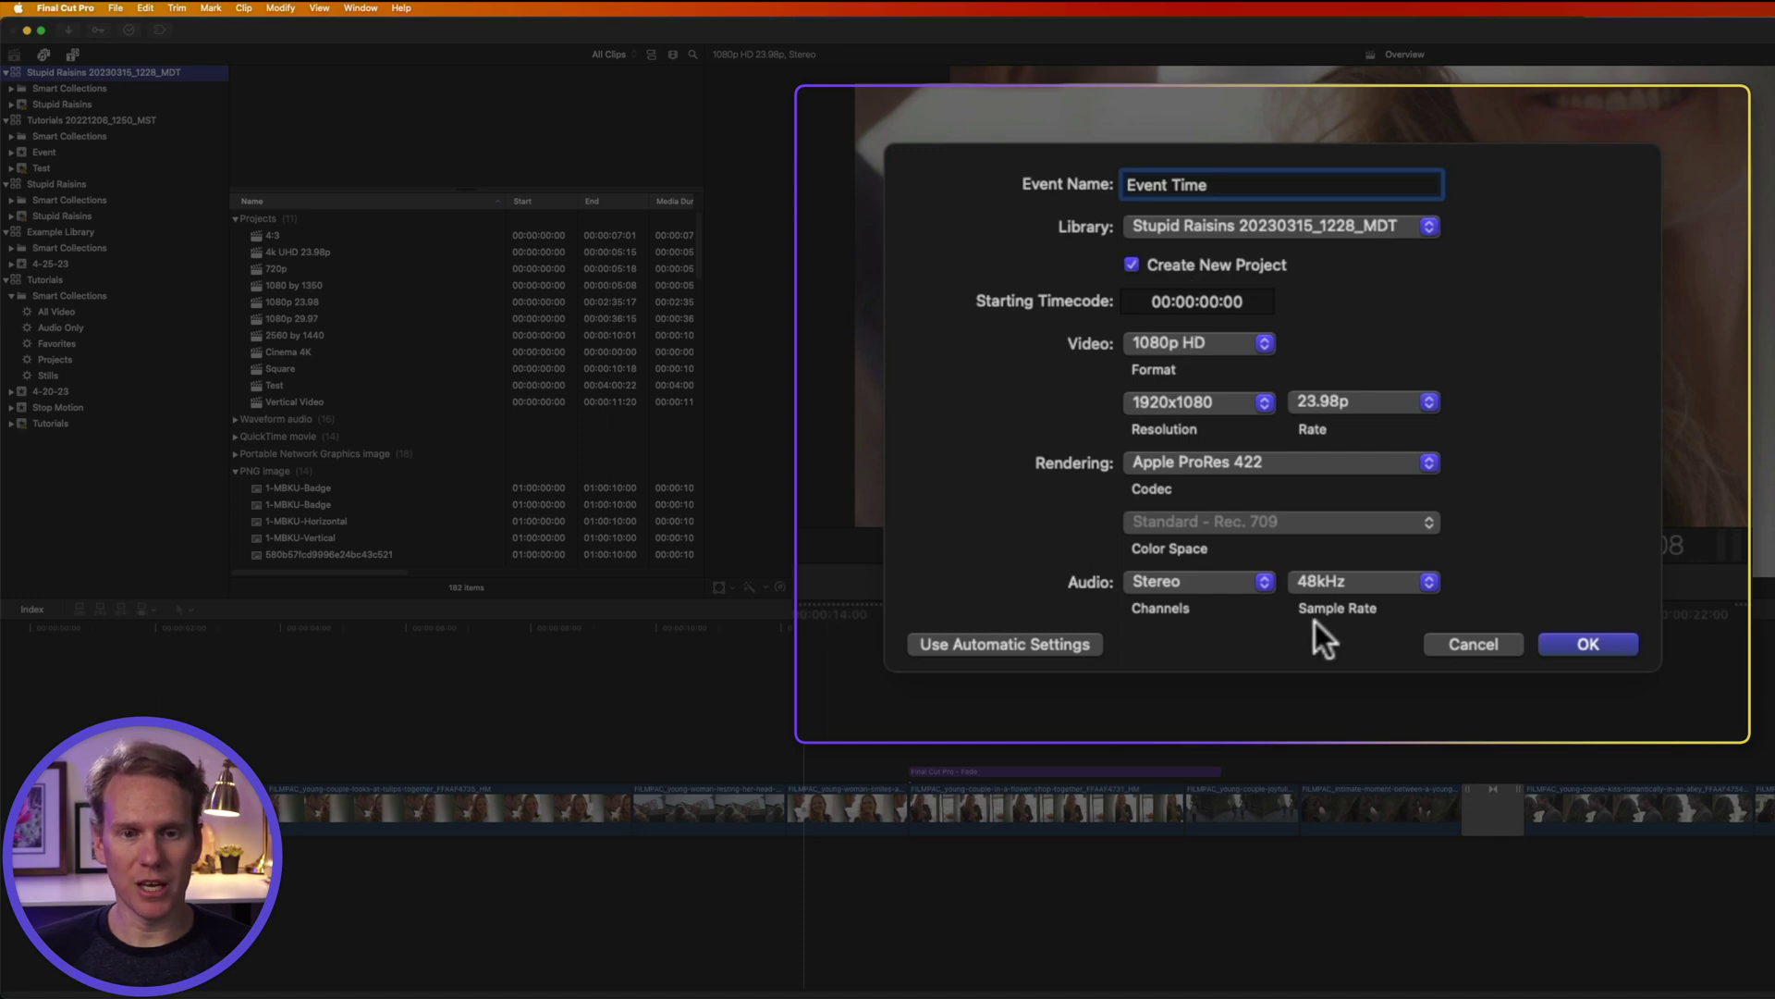
{"action": "left_click", "coordinate": [1587, 644]}
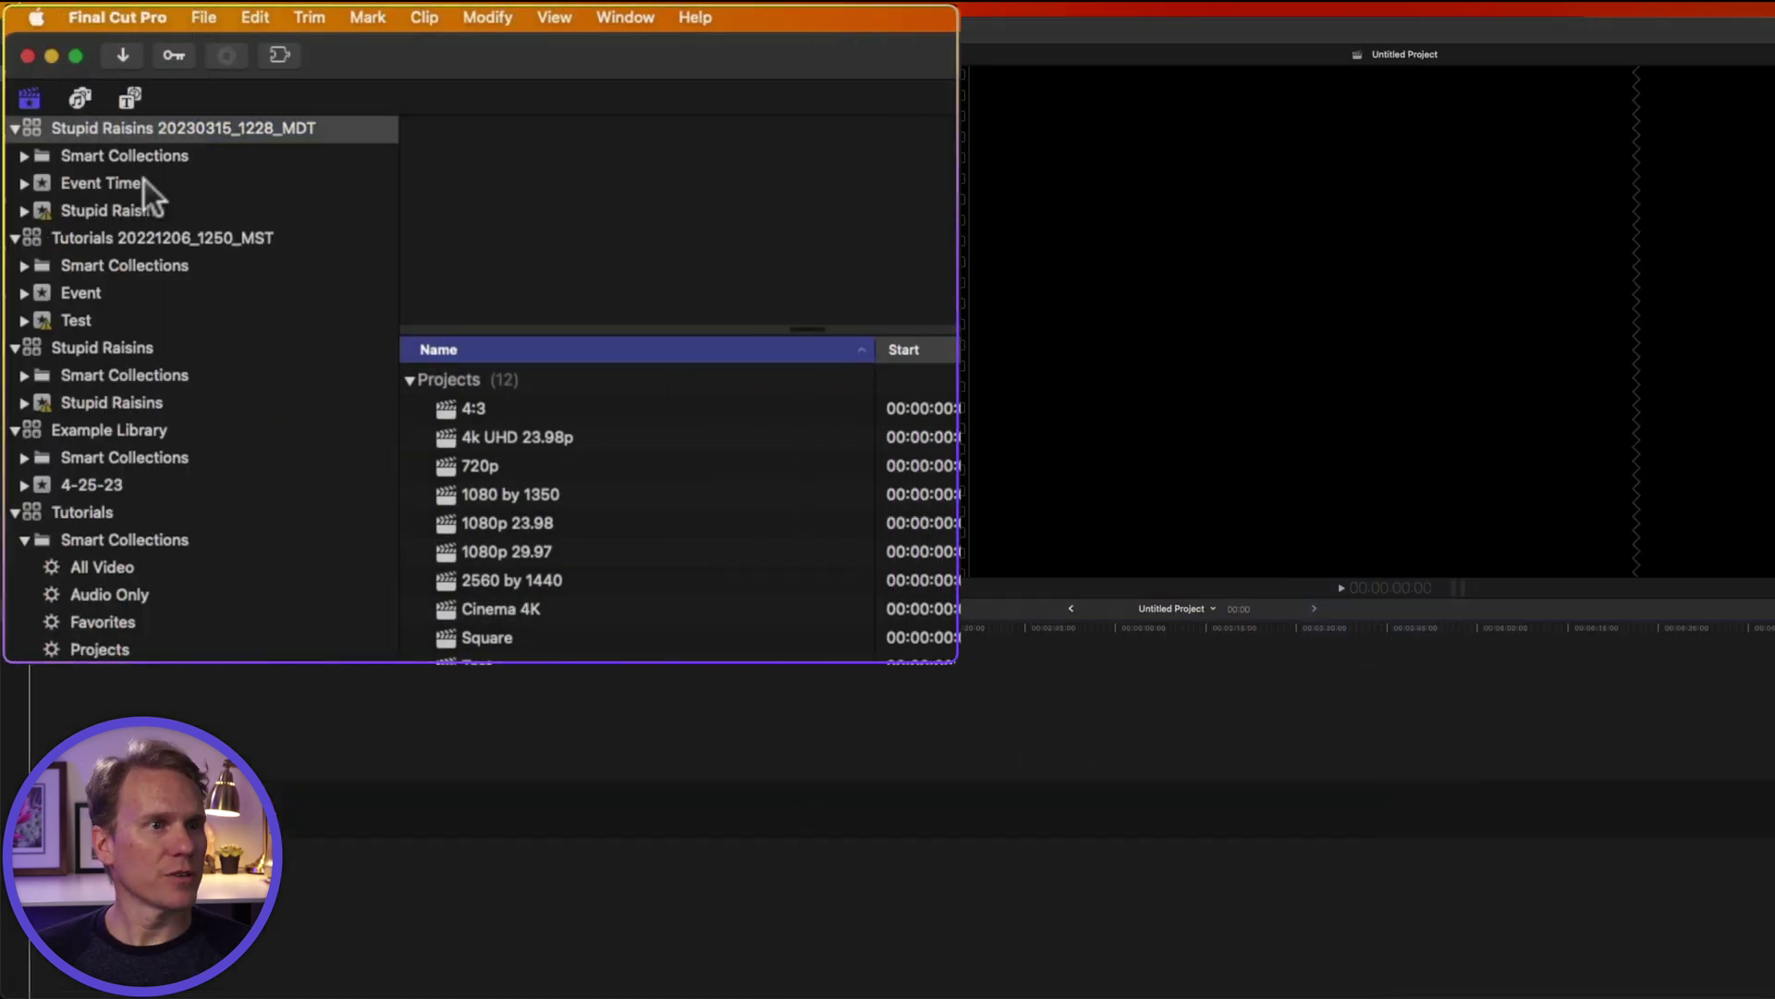
Step: Check Event Time's Untitled Project, then select the empty Event in the Tutorials library
{"action": "left_click", "coordinate": [145, 182]}
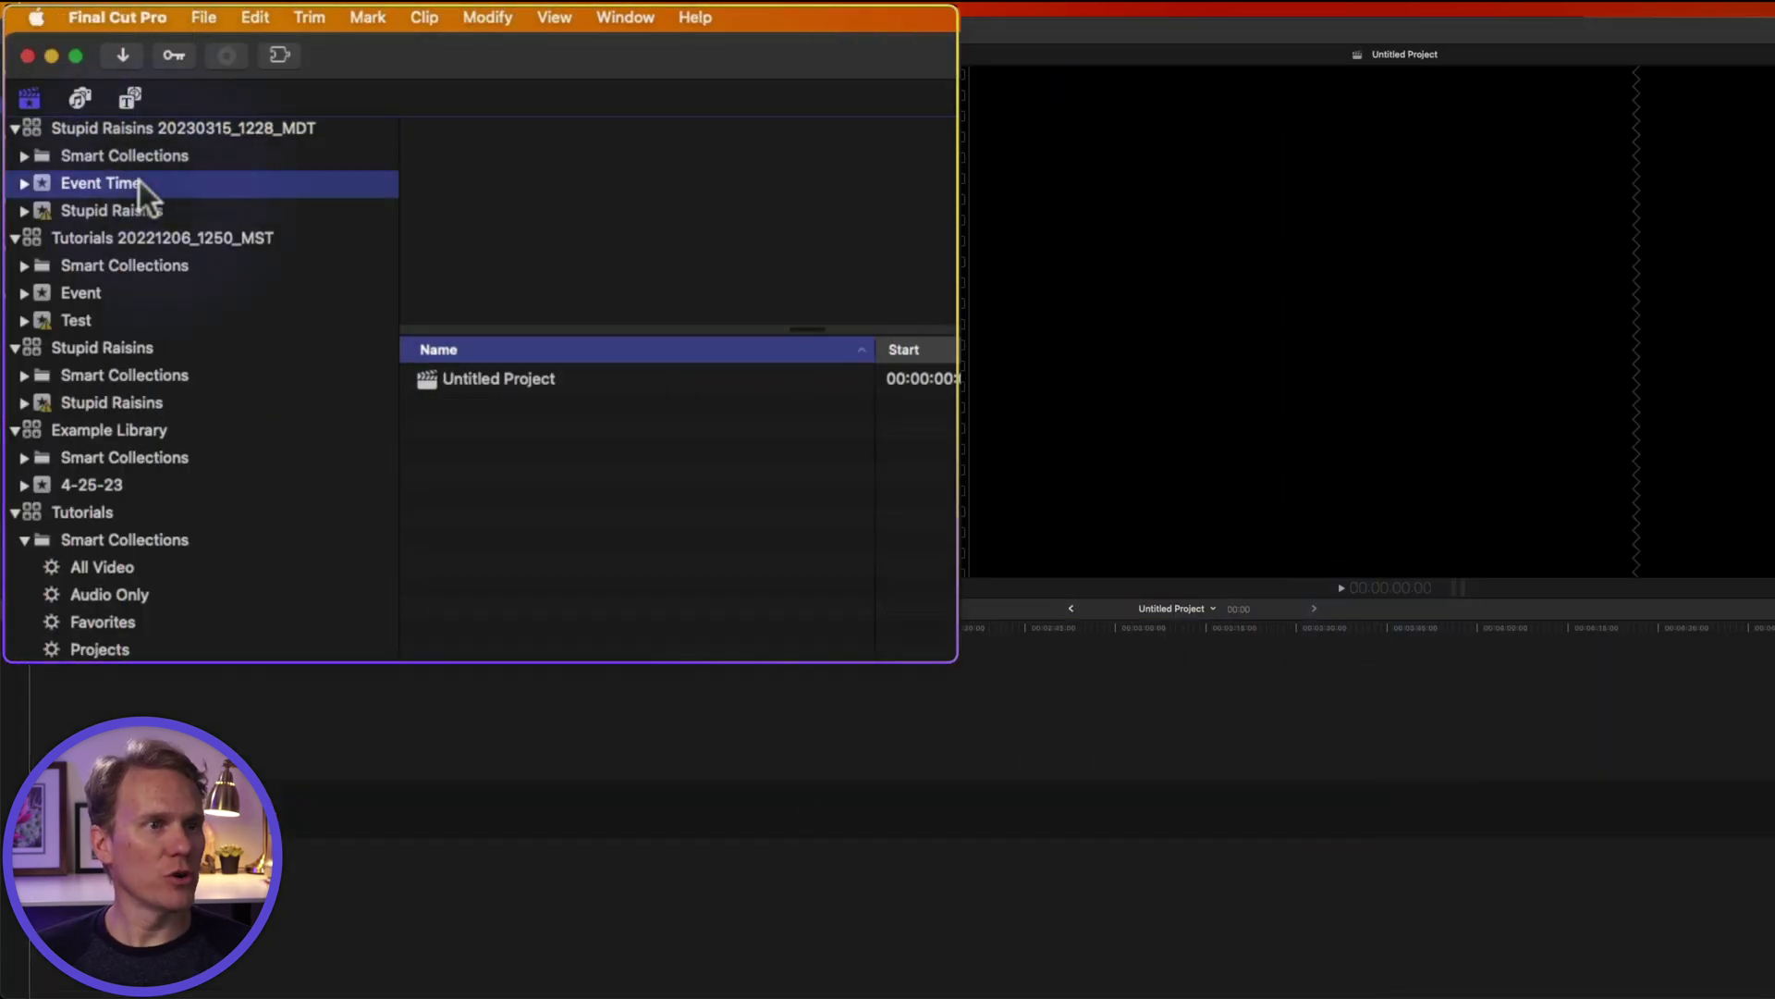
{"action": "left_click", "coordinate": [618, 383]}
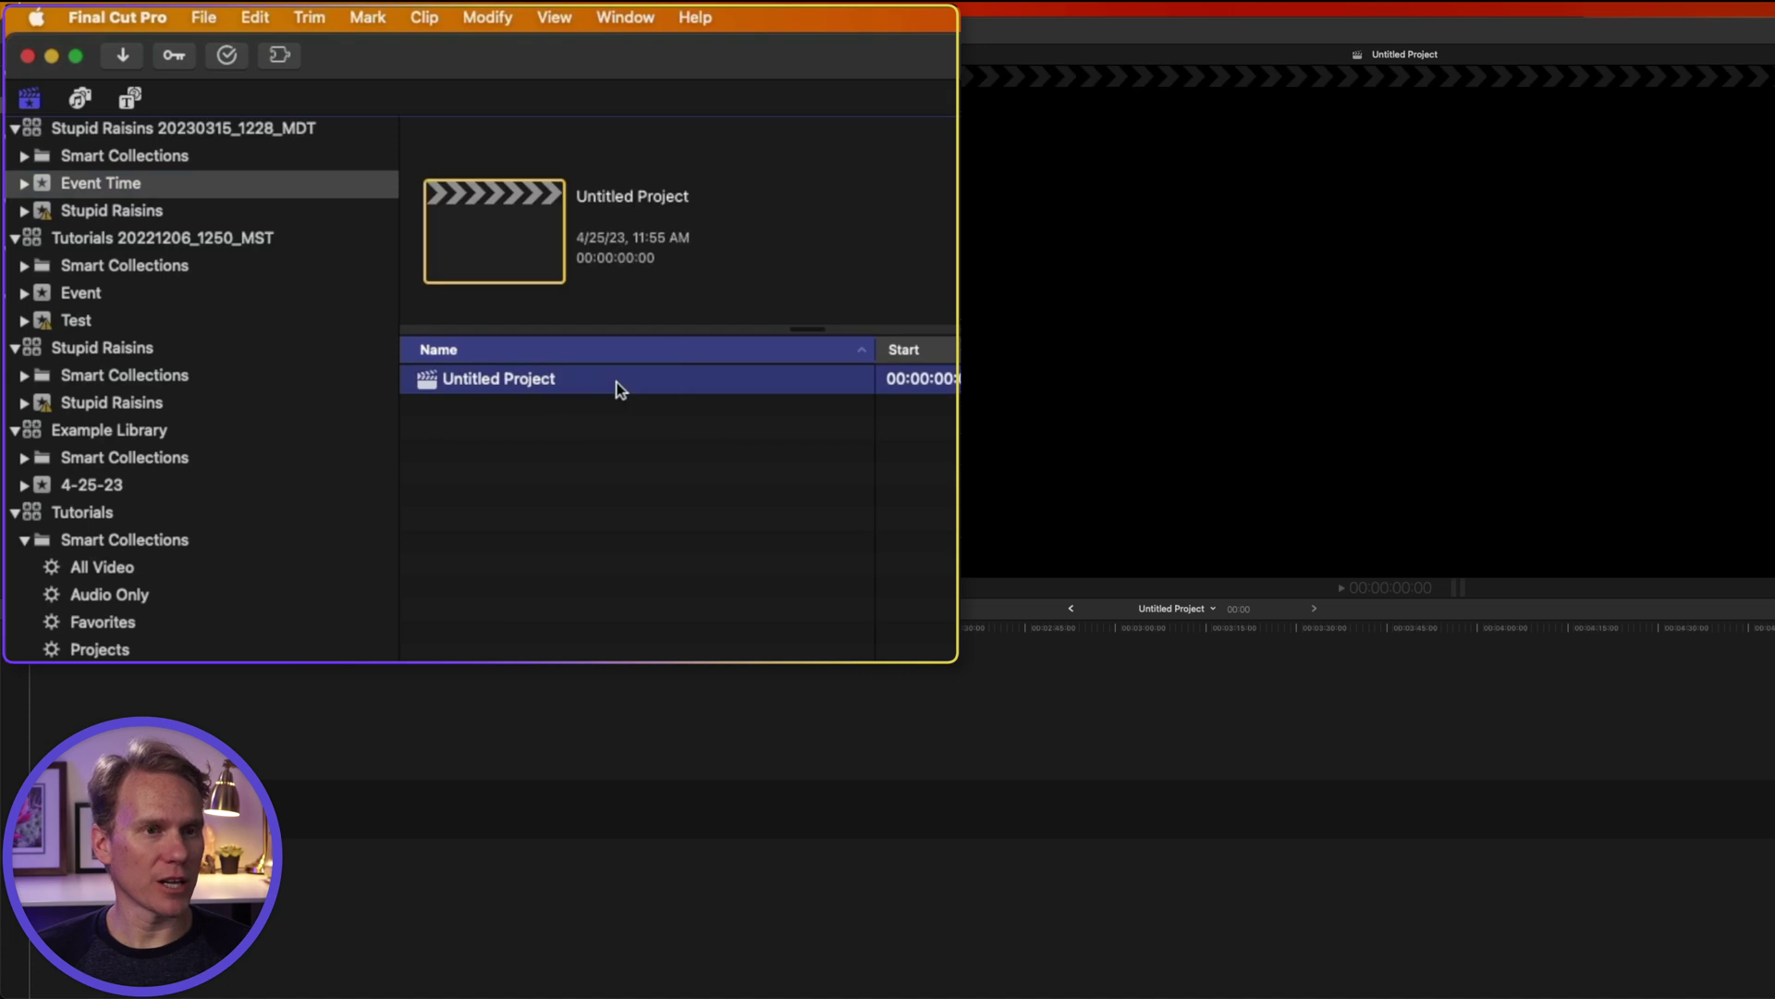
{"action": "left_click", "coordinate": [178, 294]}
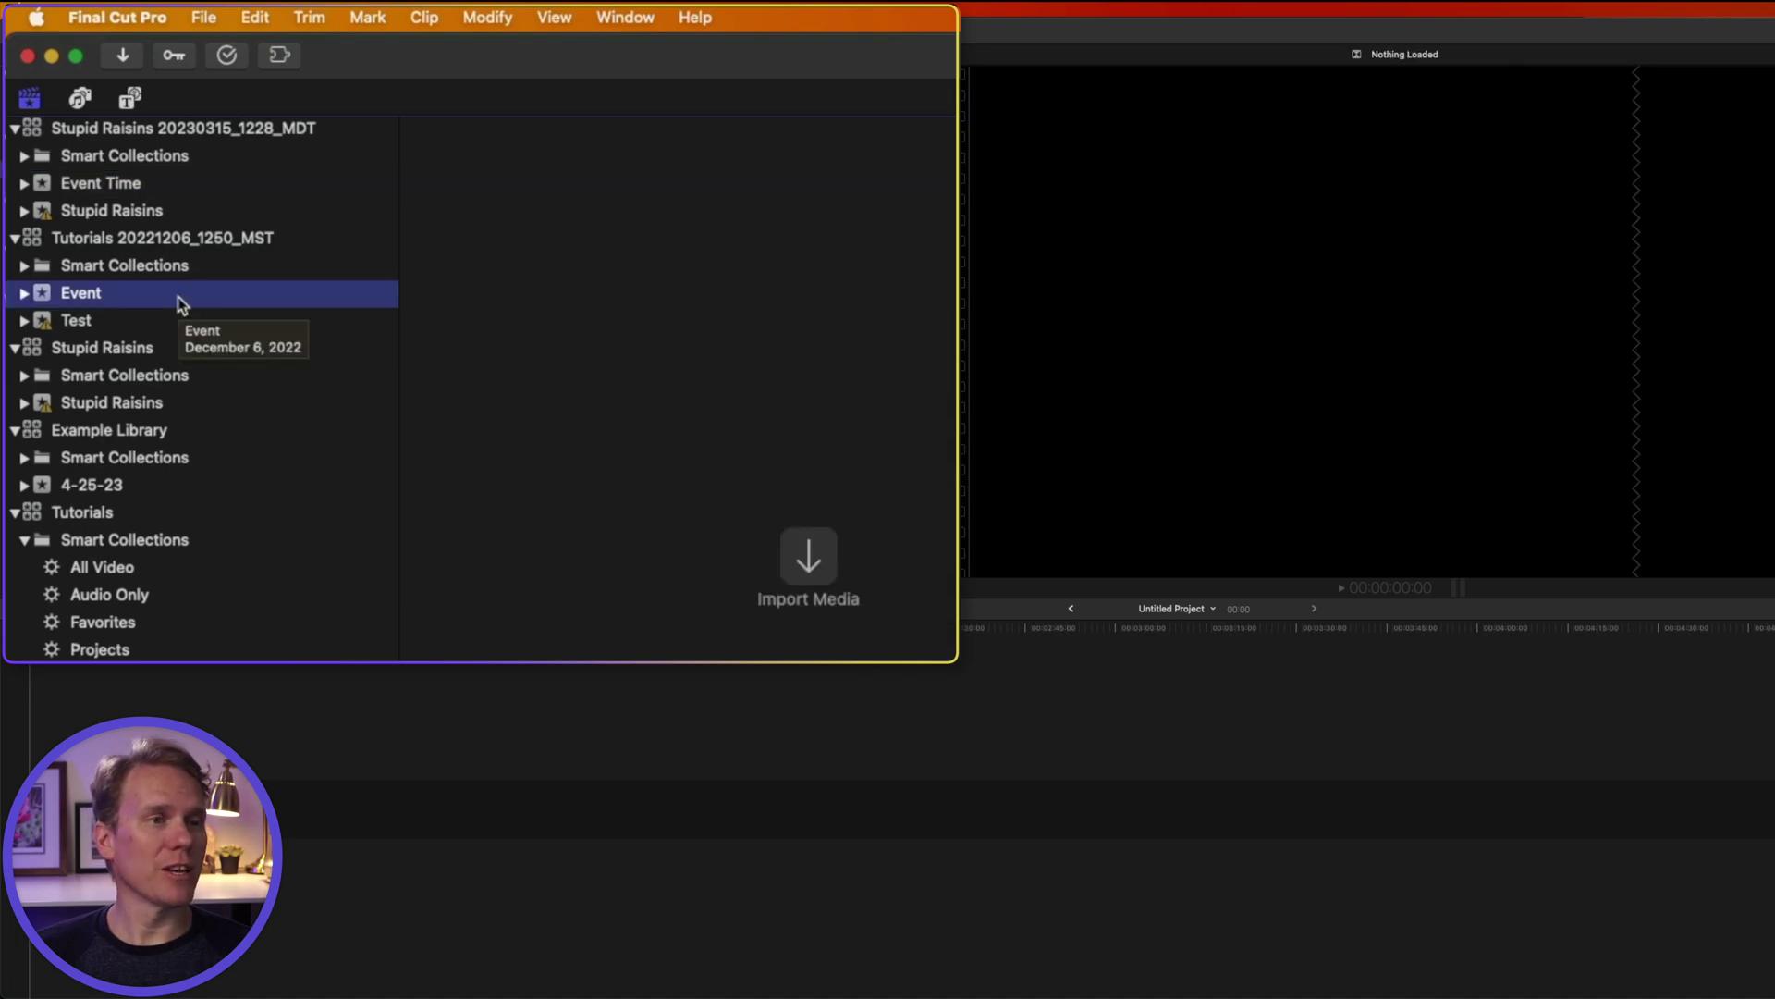
Step: Delete the empty Event from the Tutorials library and confirm with Continue
{"action": "left_click", "coordinate": [203, 17]}
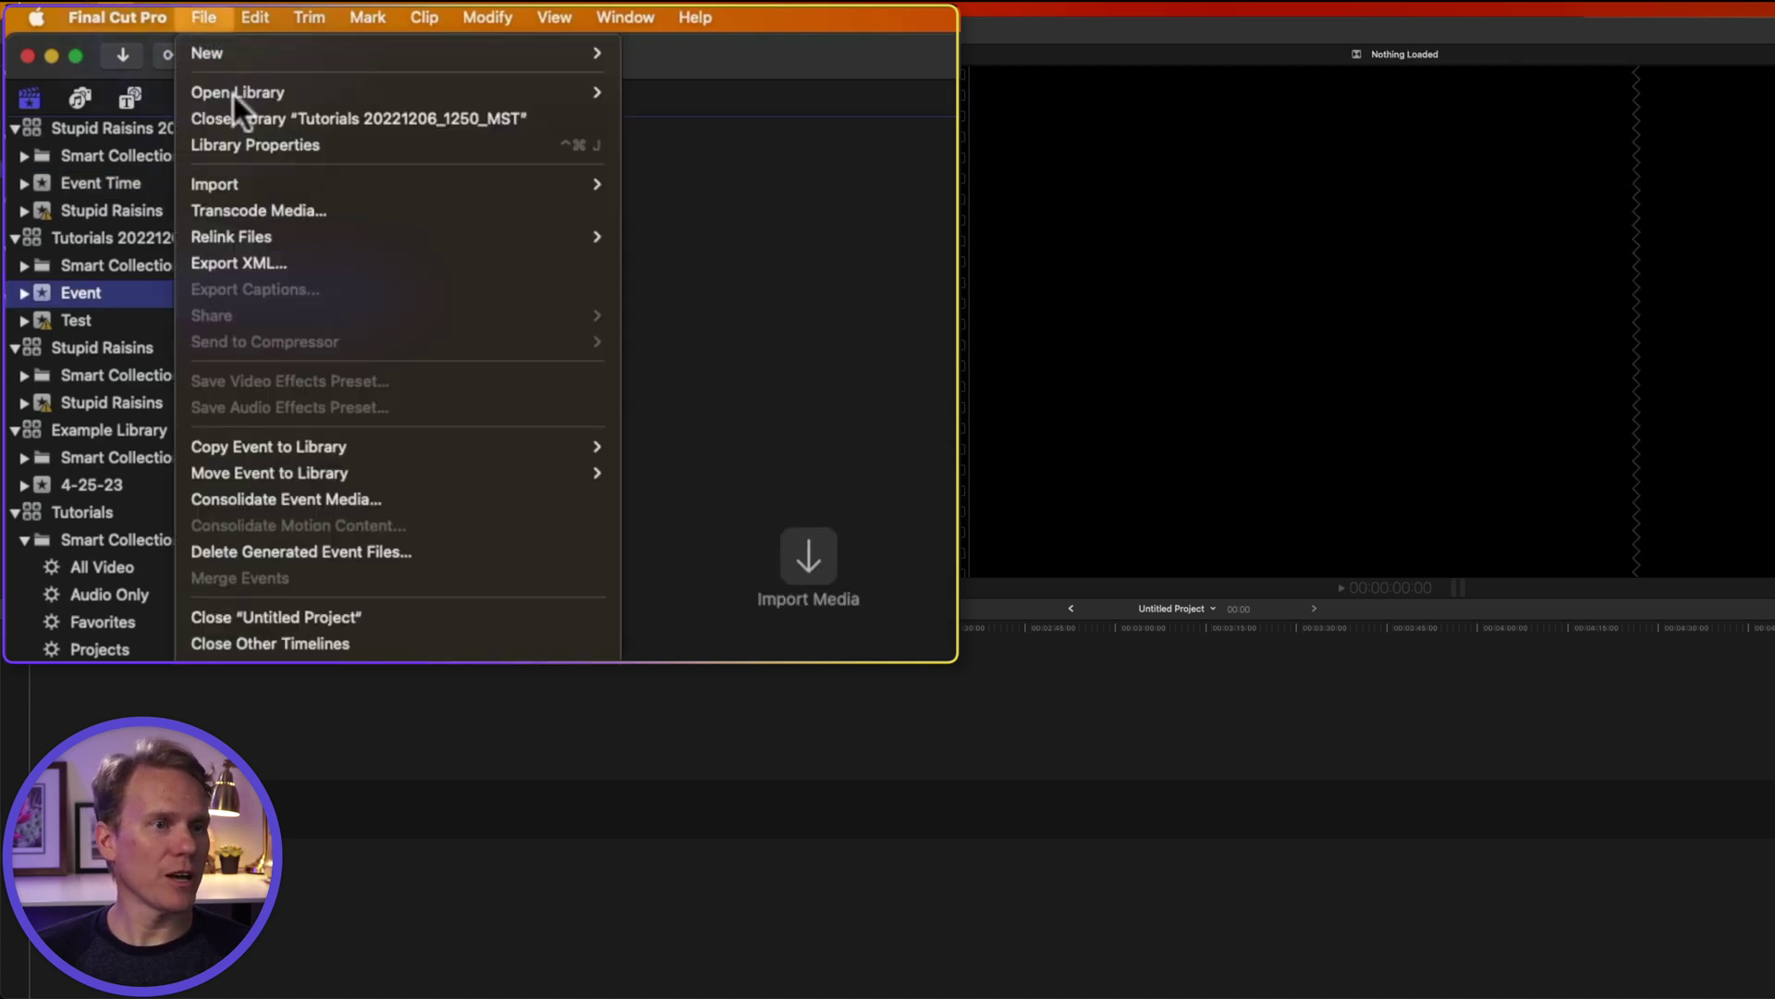
{"action": "left_click", "coordinate": [354, 548]}
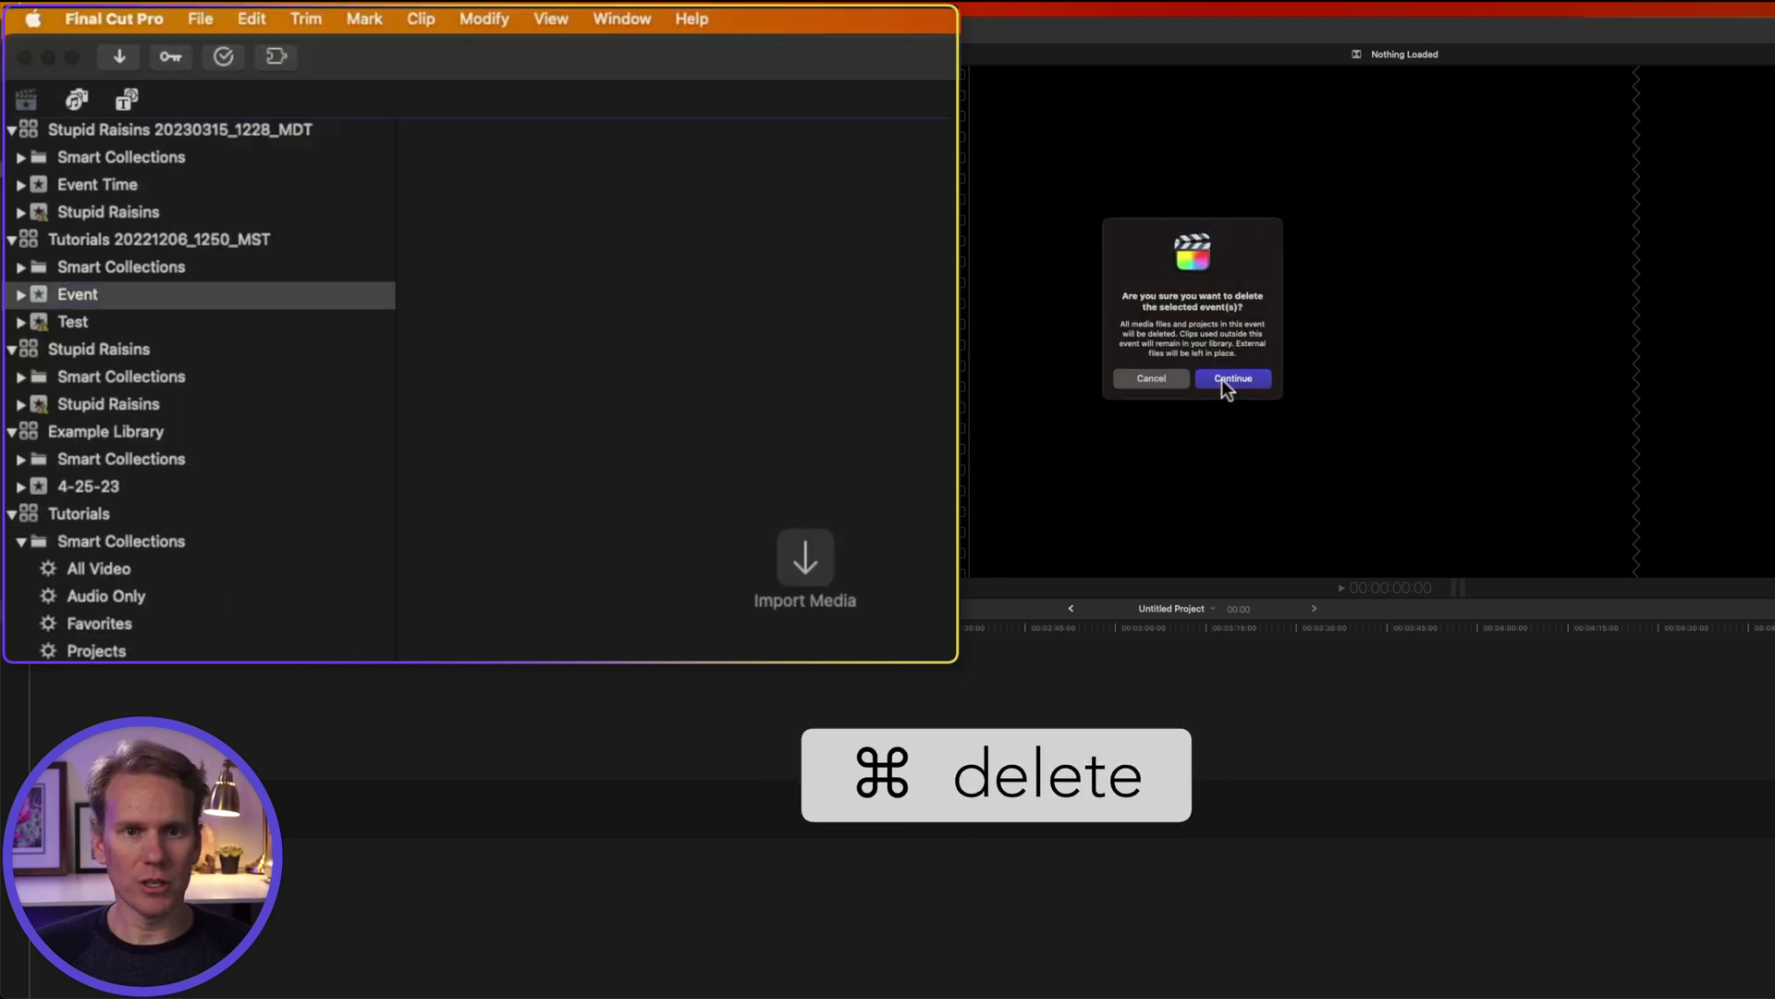
{"action": "left_click", "coordinate": [1224, 378]}
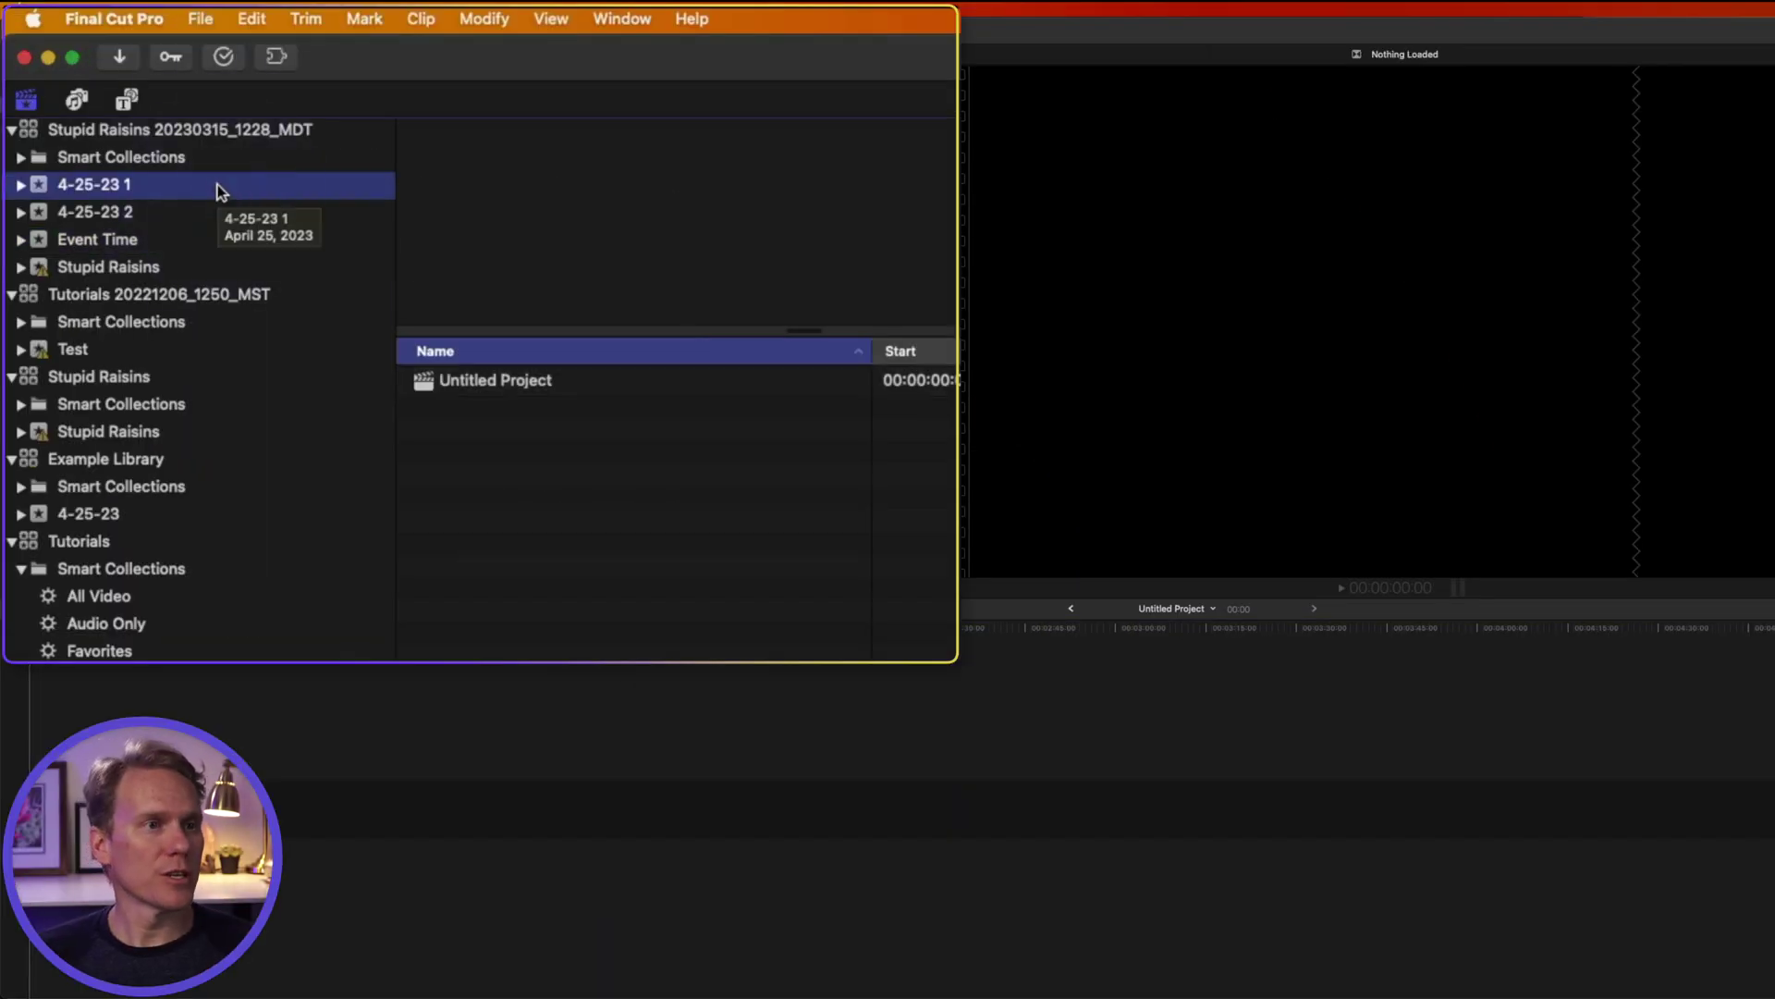
Step: Merge the four events, 4-25-23 1 through Stupid Raisins, into a single event named 4-25-23 1
{"action": "left_click", "coordinate": [187, 212], "text": "super"}
{"action": "left_click", "coordinate": [187, 269], "text": "super"}
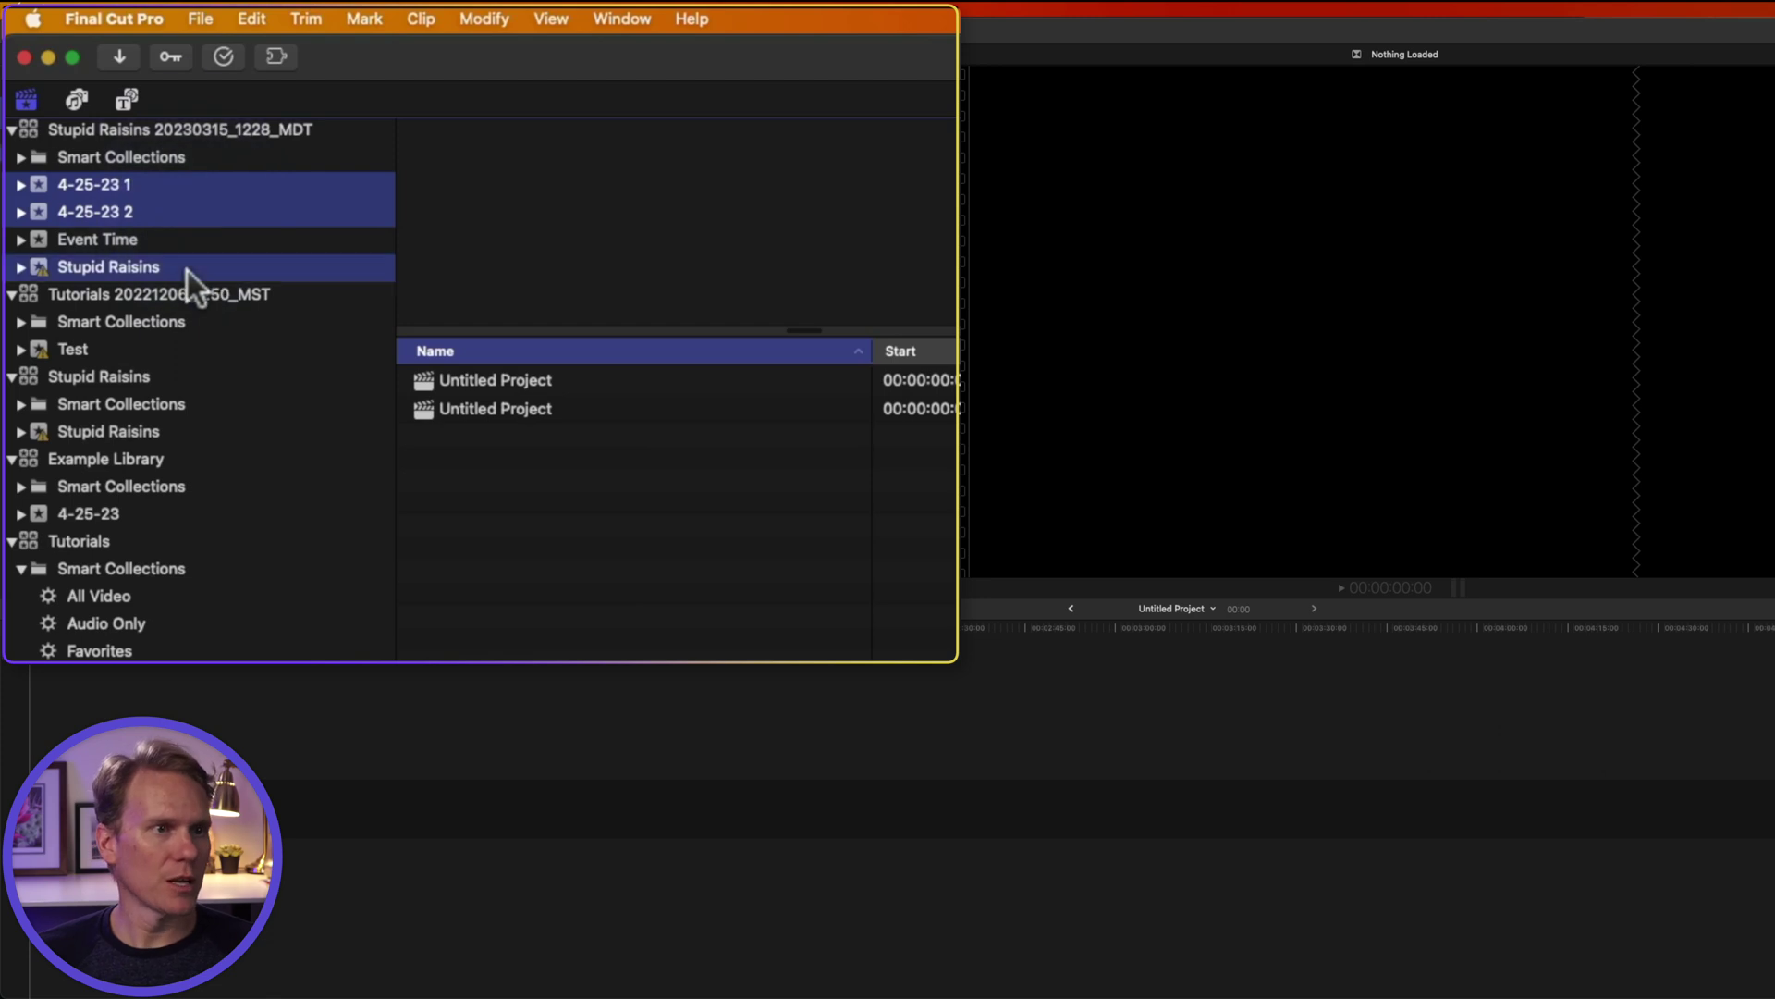
{"action": "left_click_drag", "start_coordinate": [180, 213], "coordinate": [142, 241]}
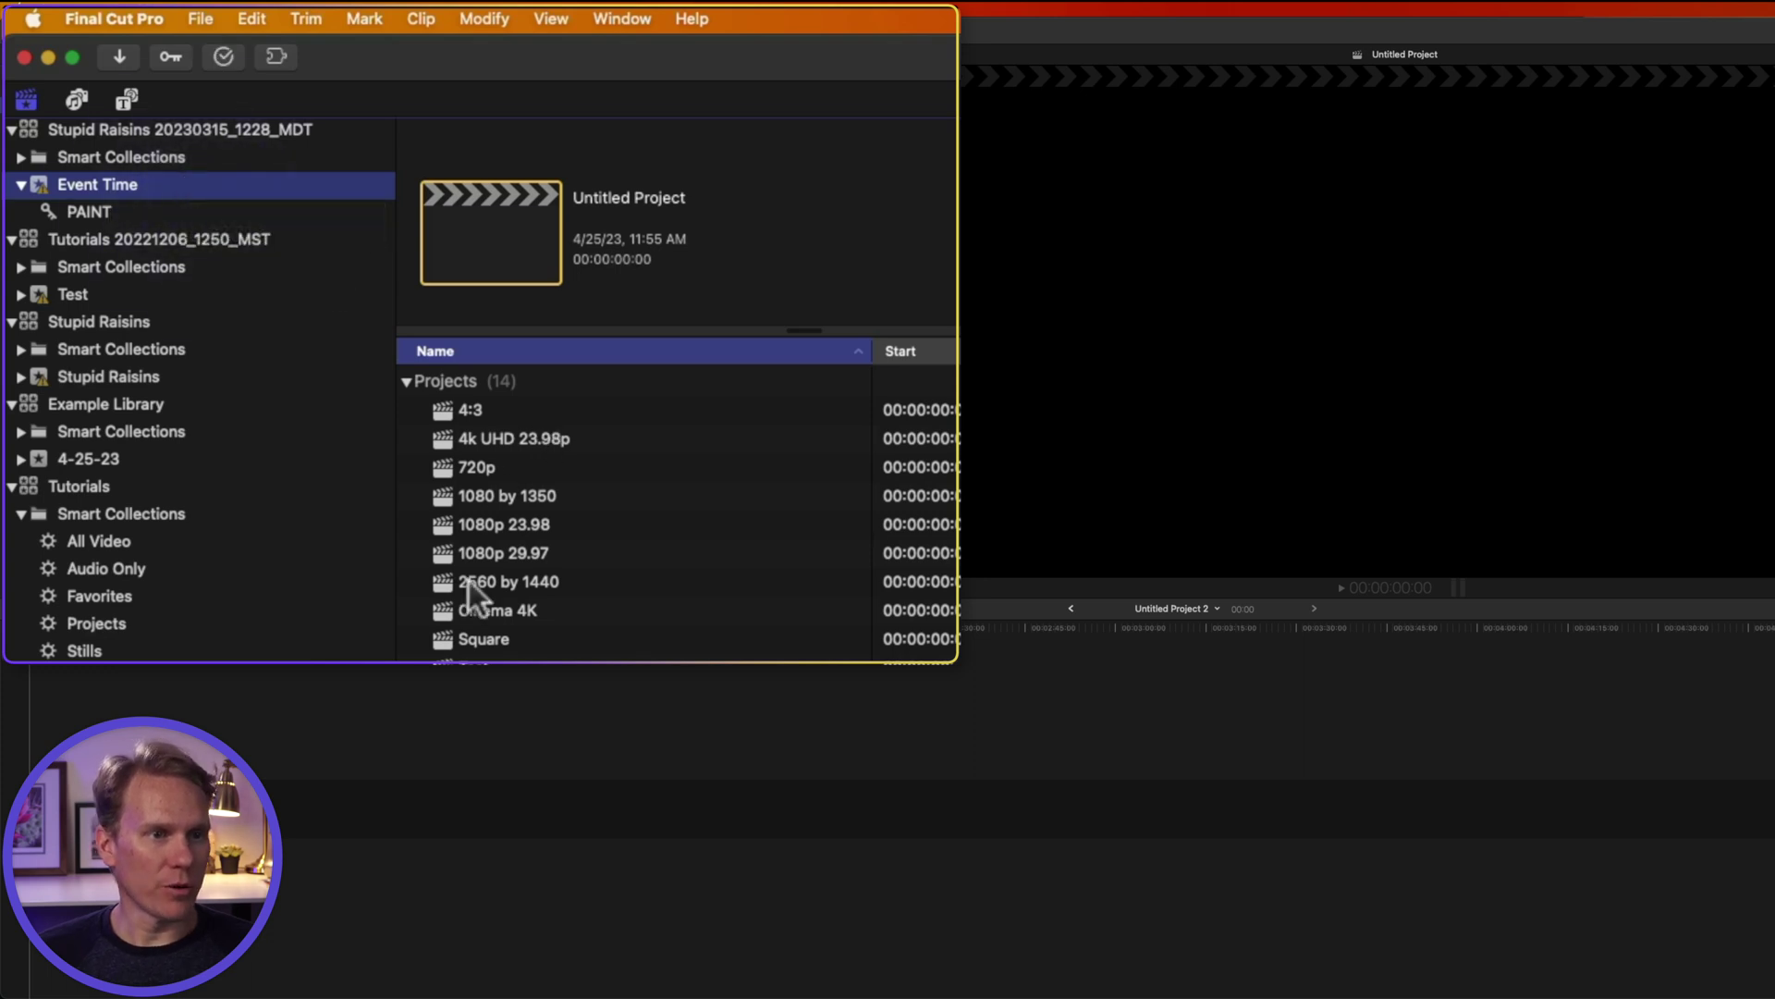
{"action": "scroll", "coordinate": [527, 448], "scroll_direction": "down", "scroll_amount": 10}
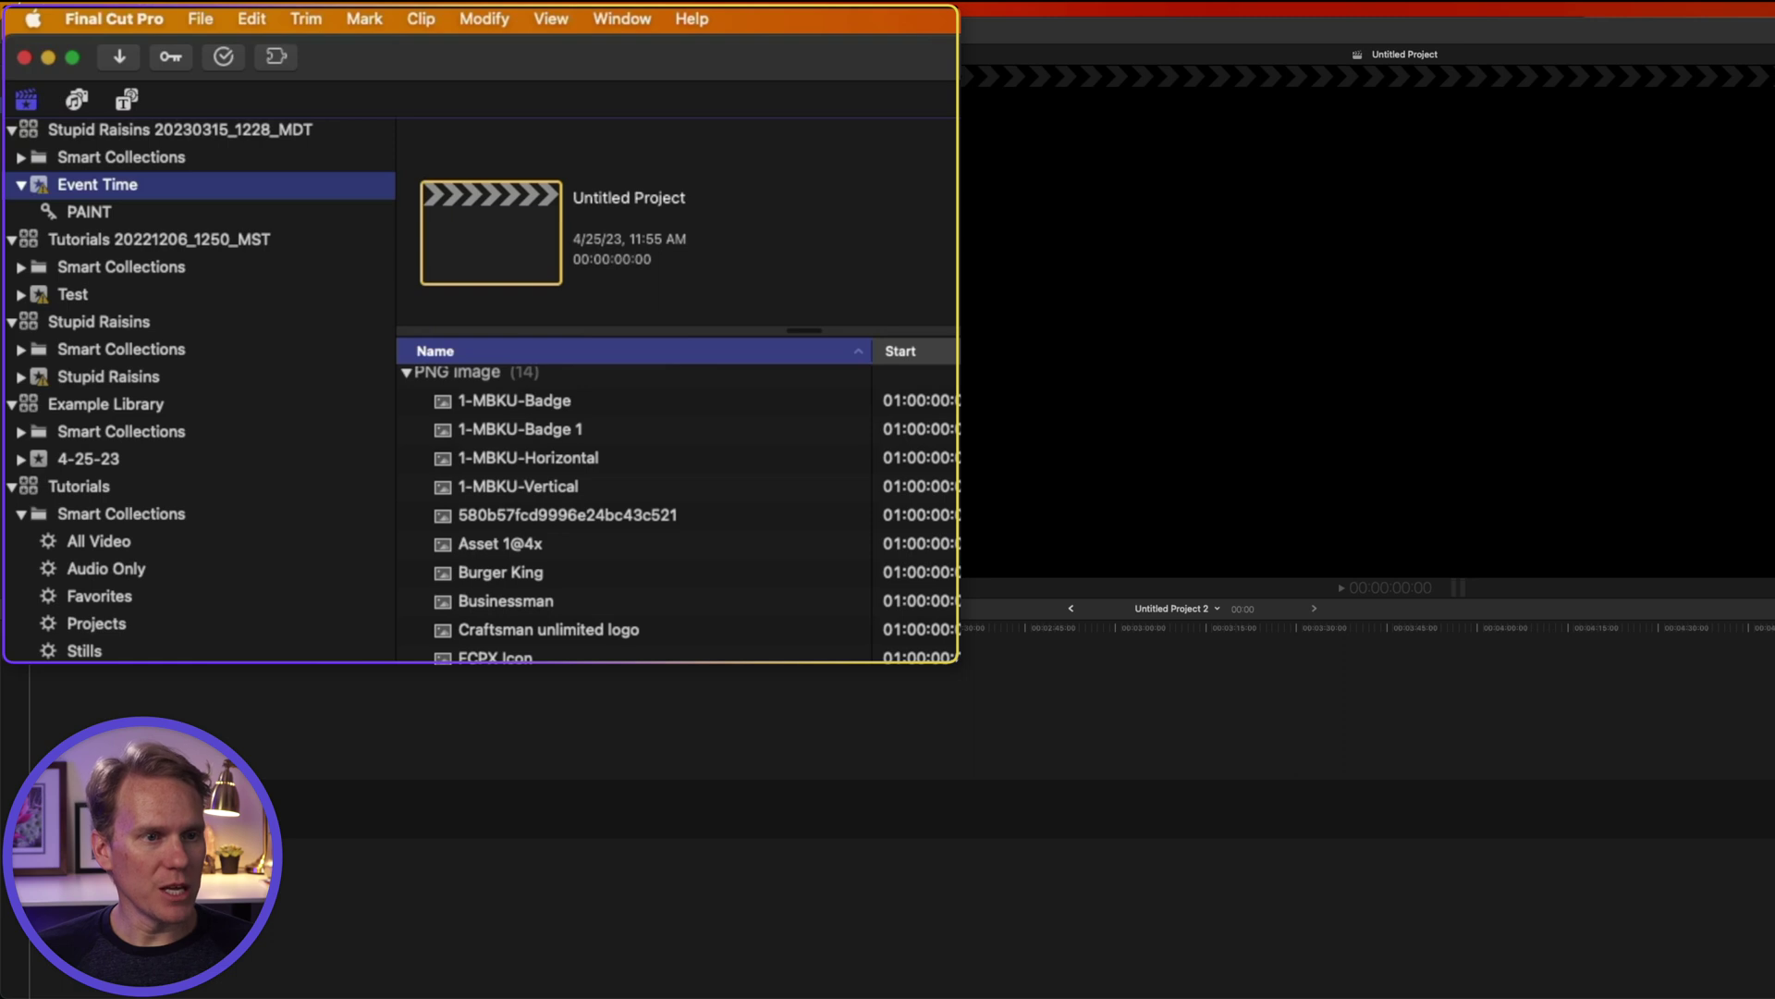
{"action": "scroll", "coordinate": [778, 620], "scroll_direction": "down", "scroll_amount": 5}
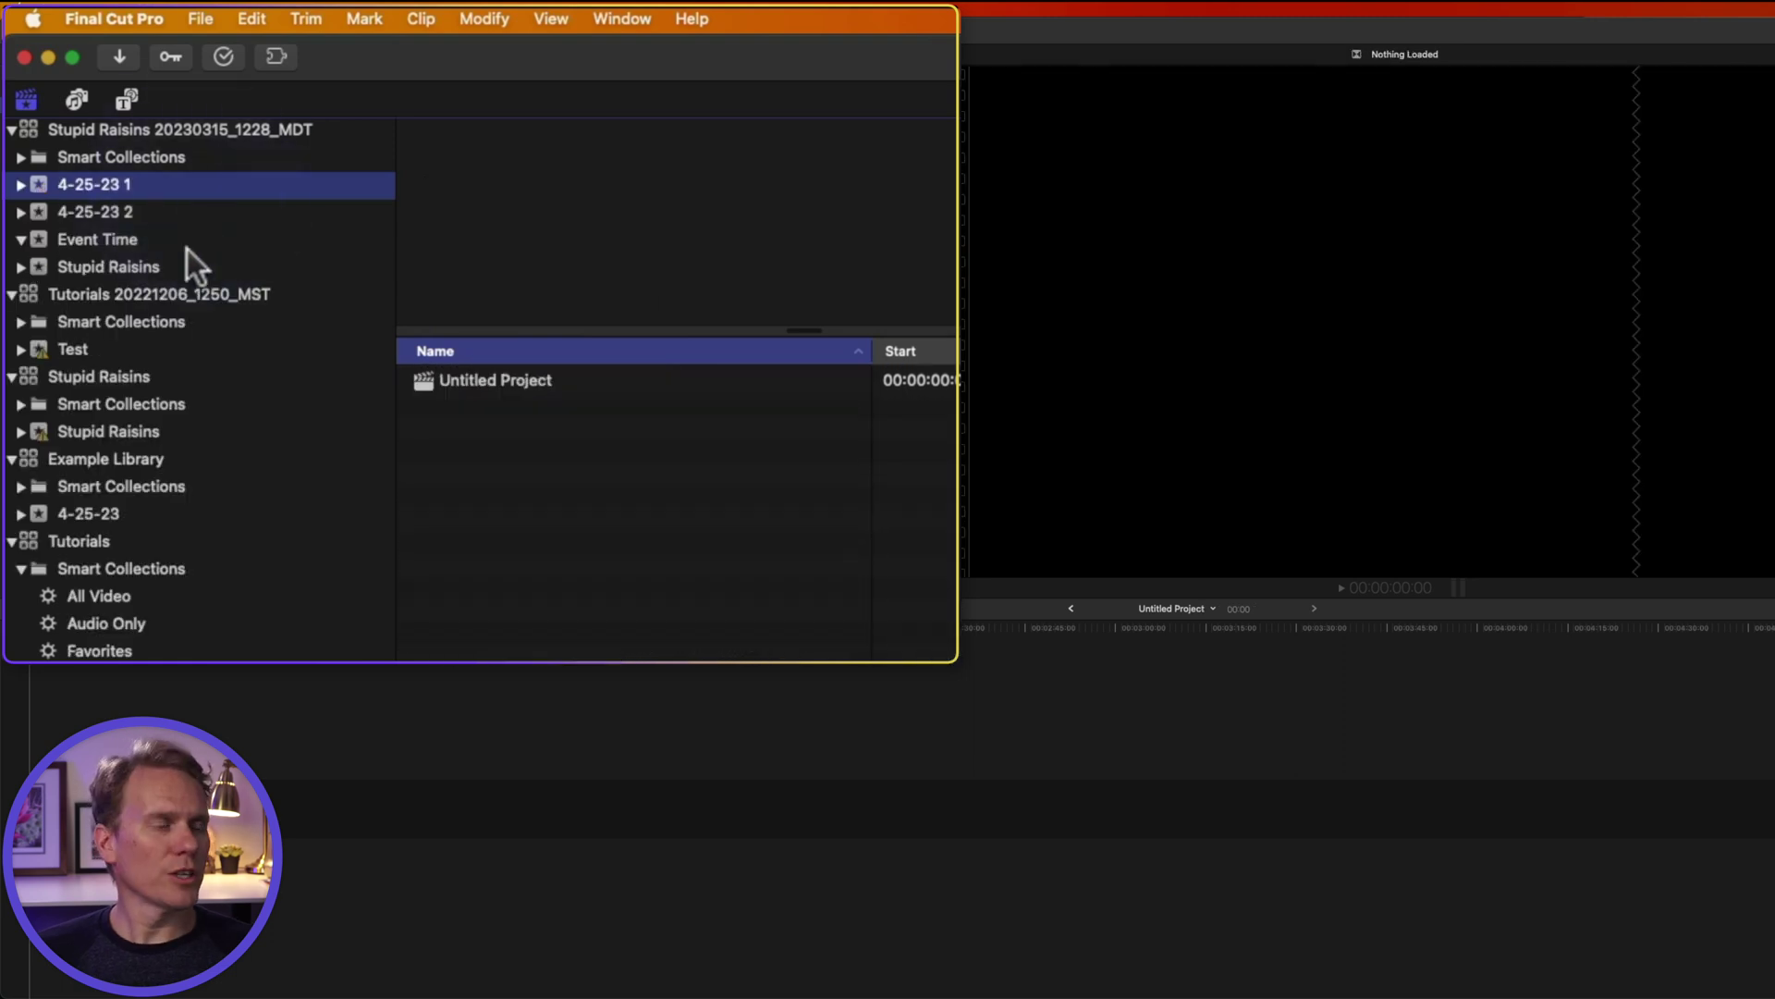
{"action": "left_click", "coordinate": [182, 261], "text": "shift"}
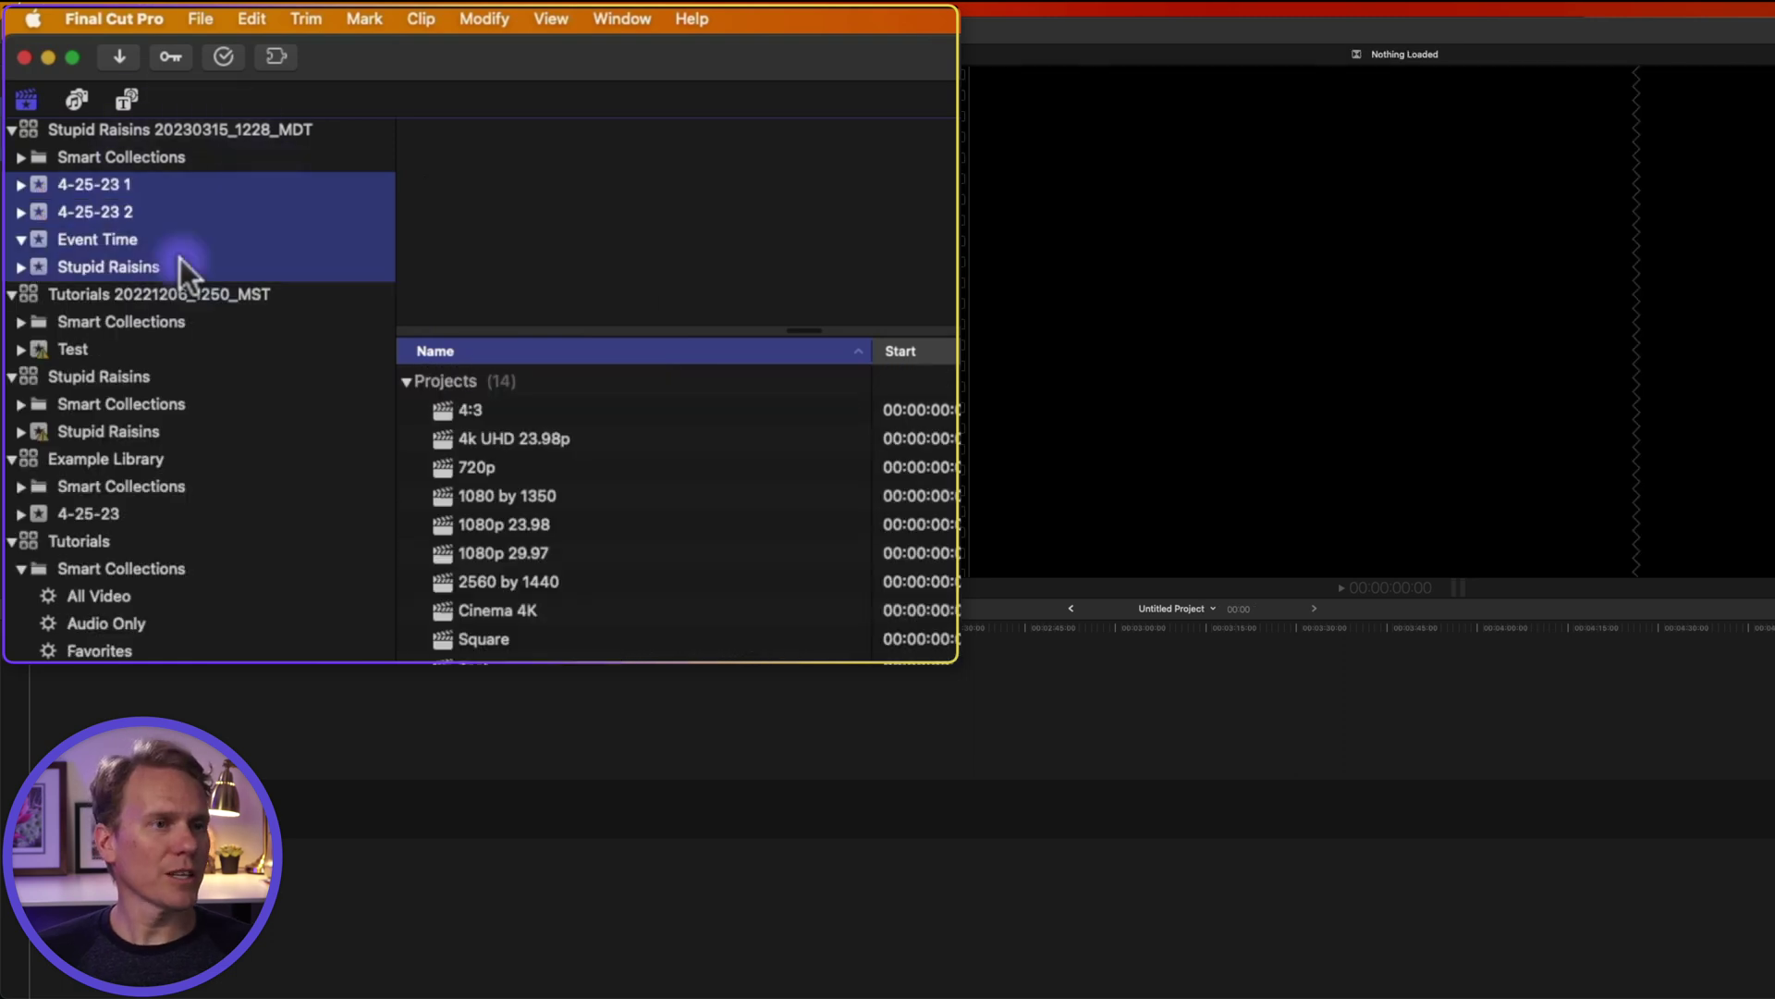
{"action": "left_click", "coordinate": [199, 18]}
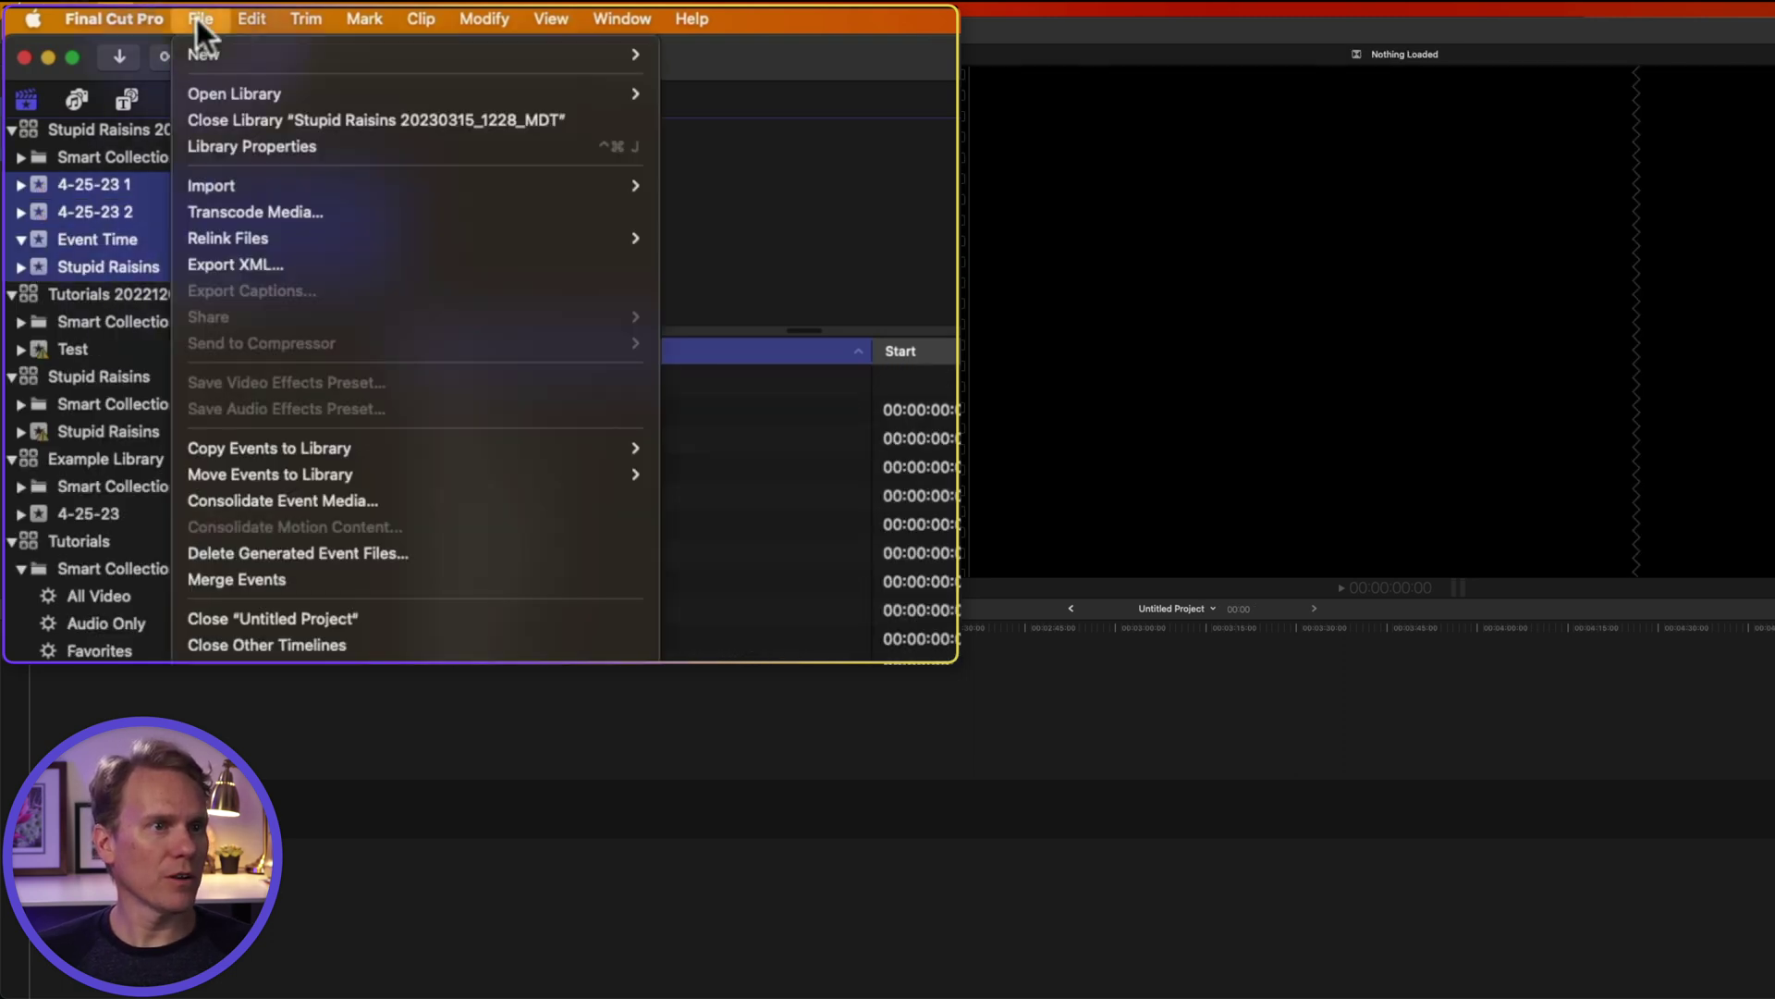
{"action": "left_click", "coordinate": [304, 578]}
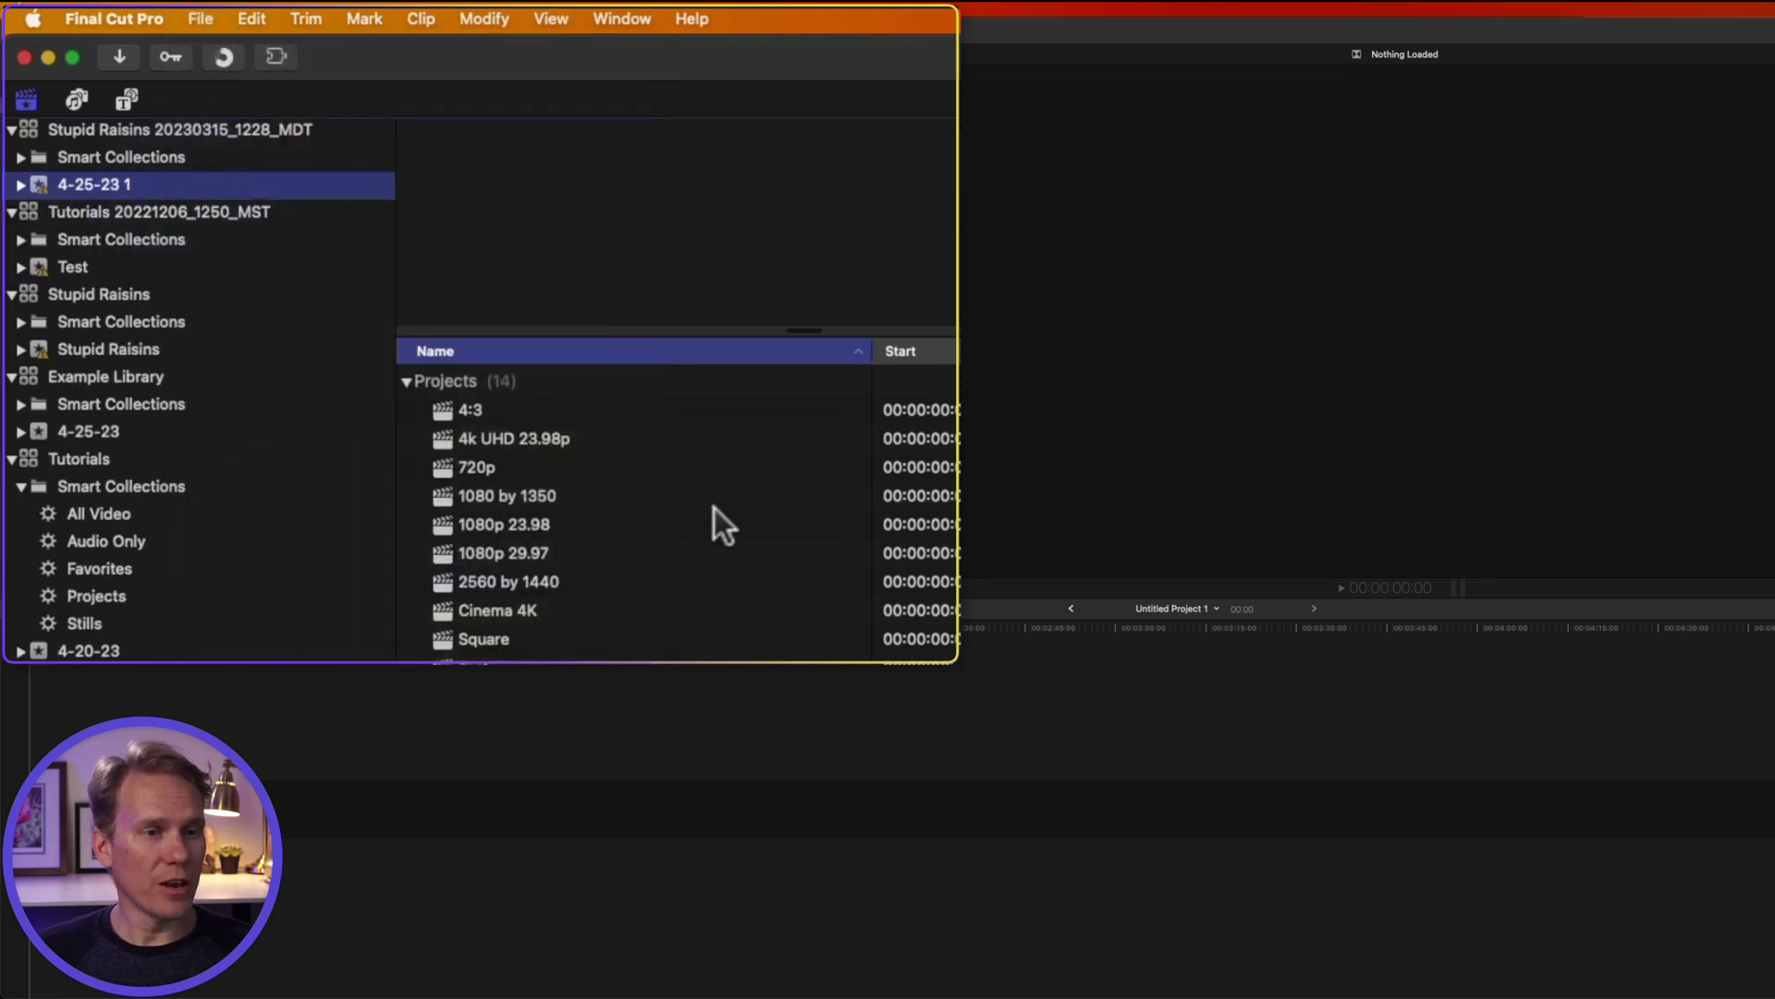
{"action": "scroll", "coordinate": [686, 527], "scroll_direction": "down", "scroll_amount": 5}
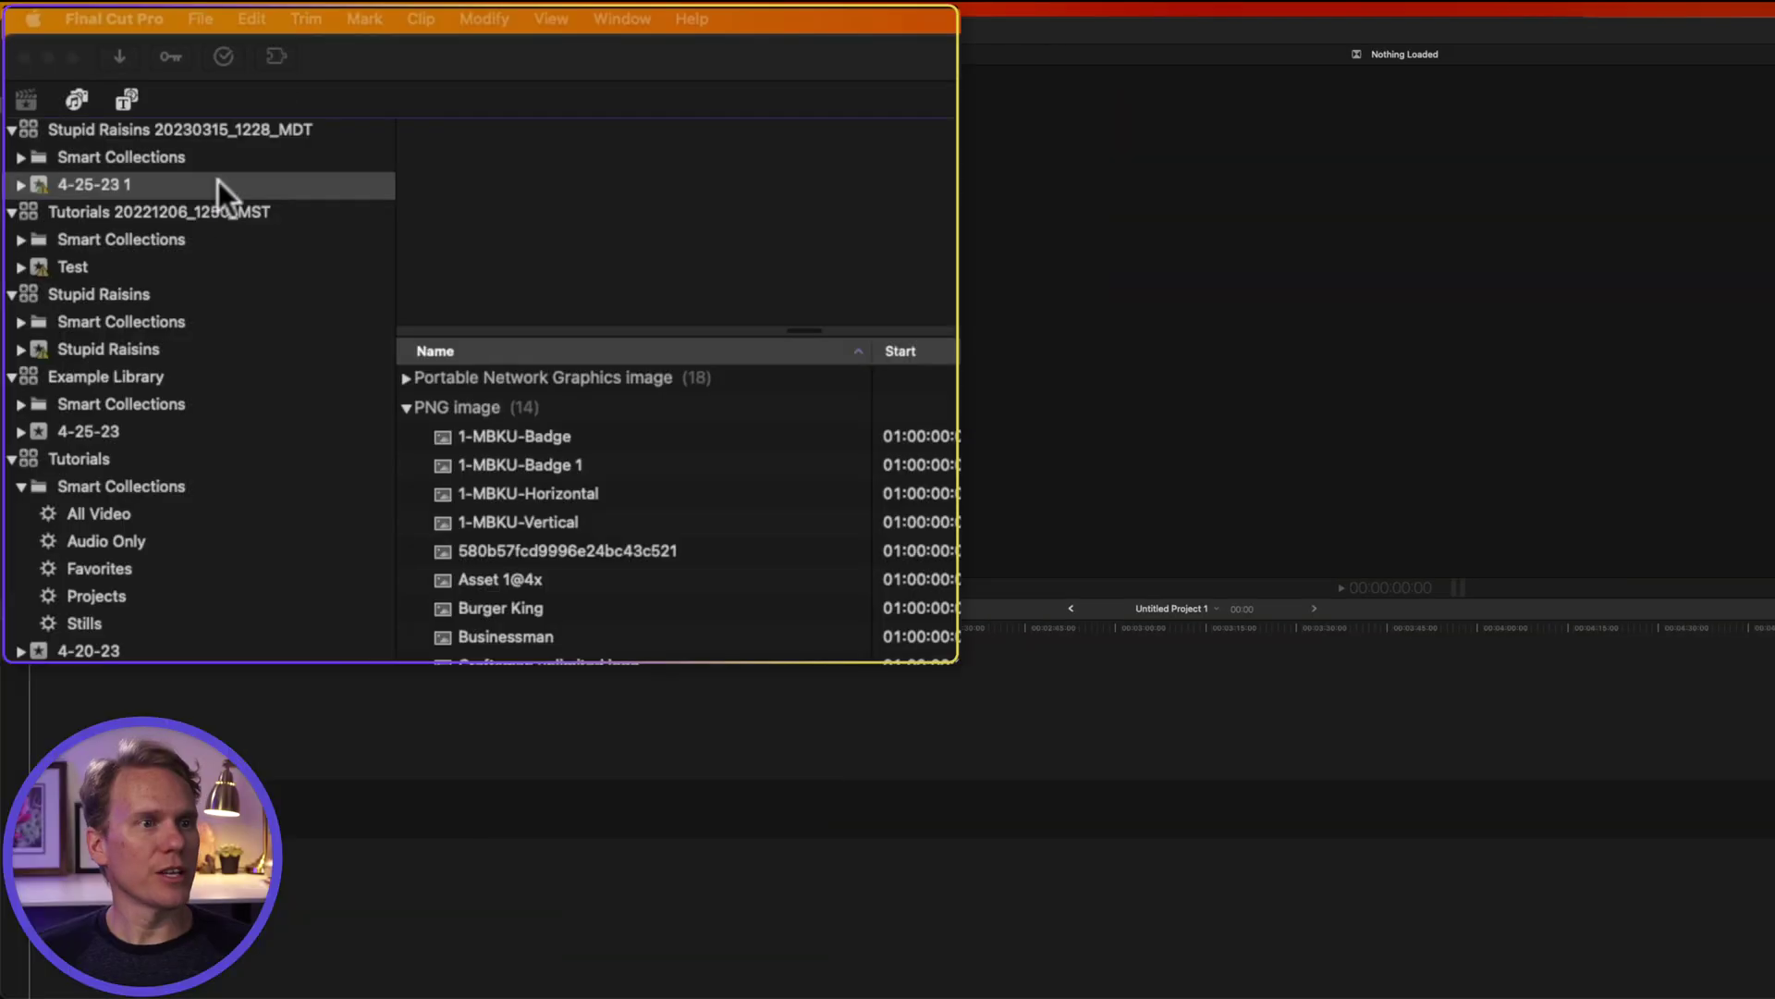
Step: Create event 4-25-23 2 and move the 4k UHD 23.98p, 1080 by 1350 and 1080p 29.97 projects into it
{"action": "left_click", "coordinate": [313, 212]}
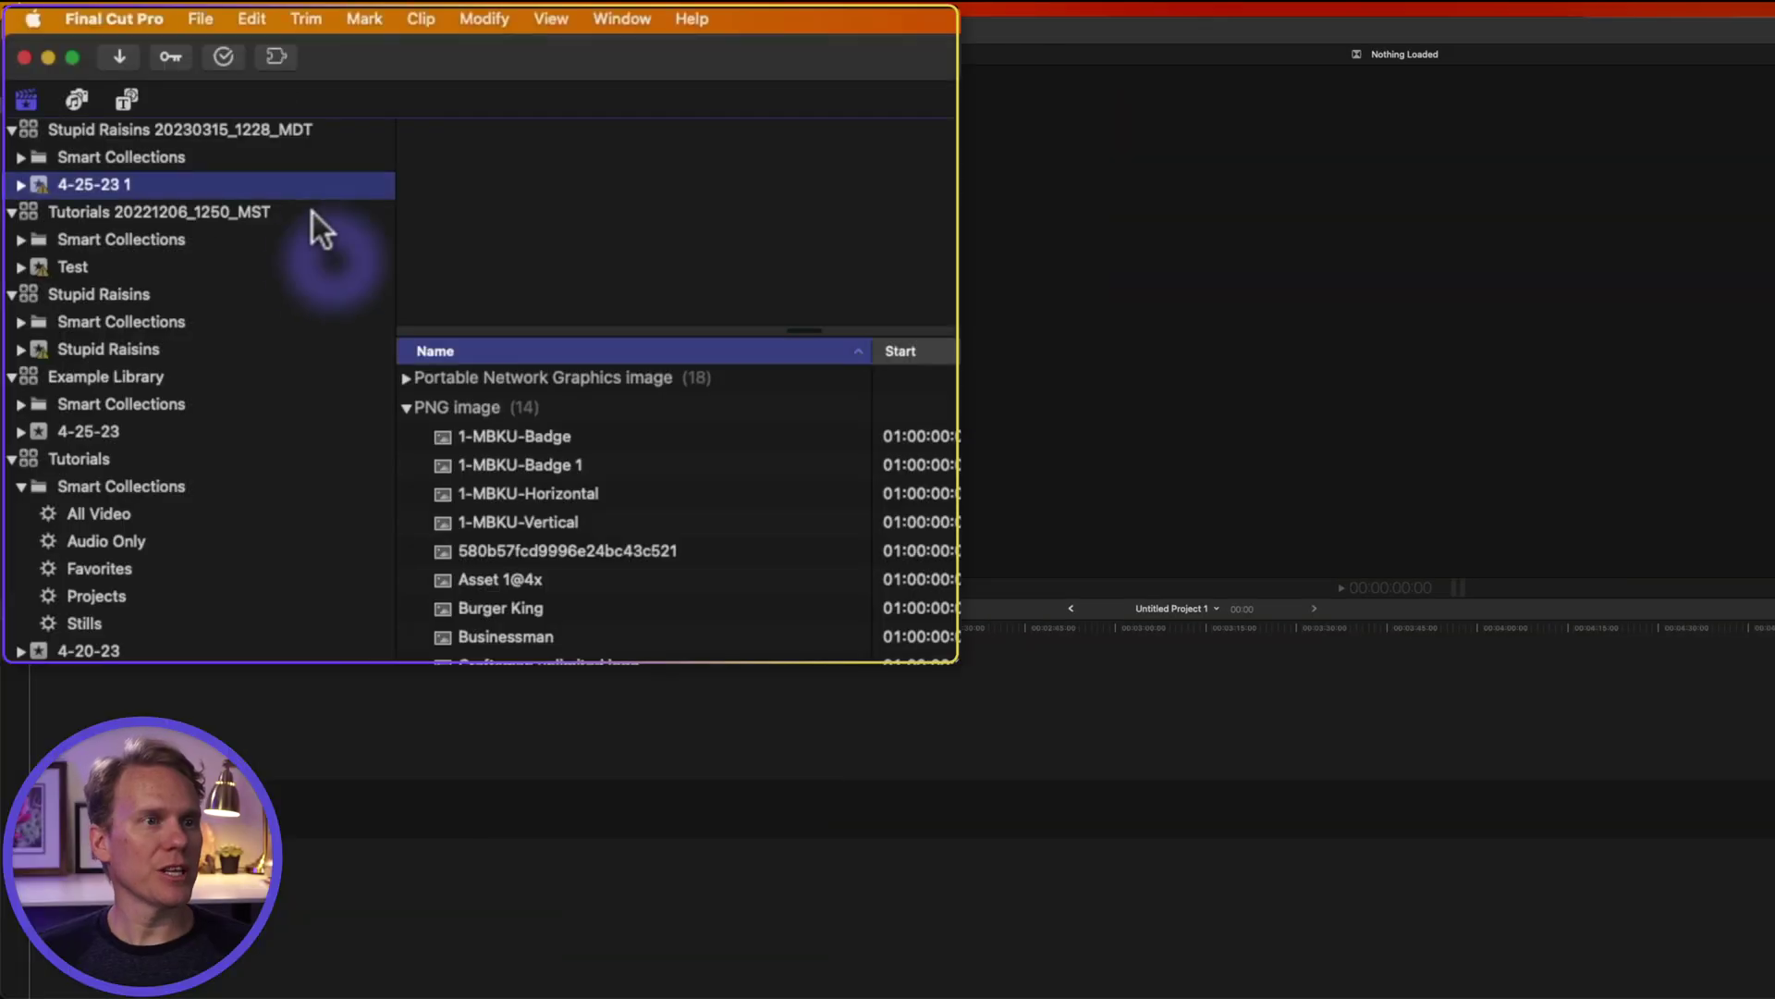
{"action": "key", "text": "alt+n"}
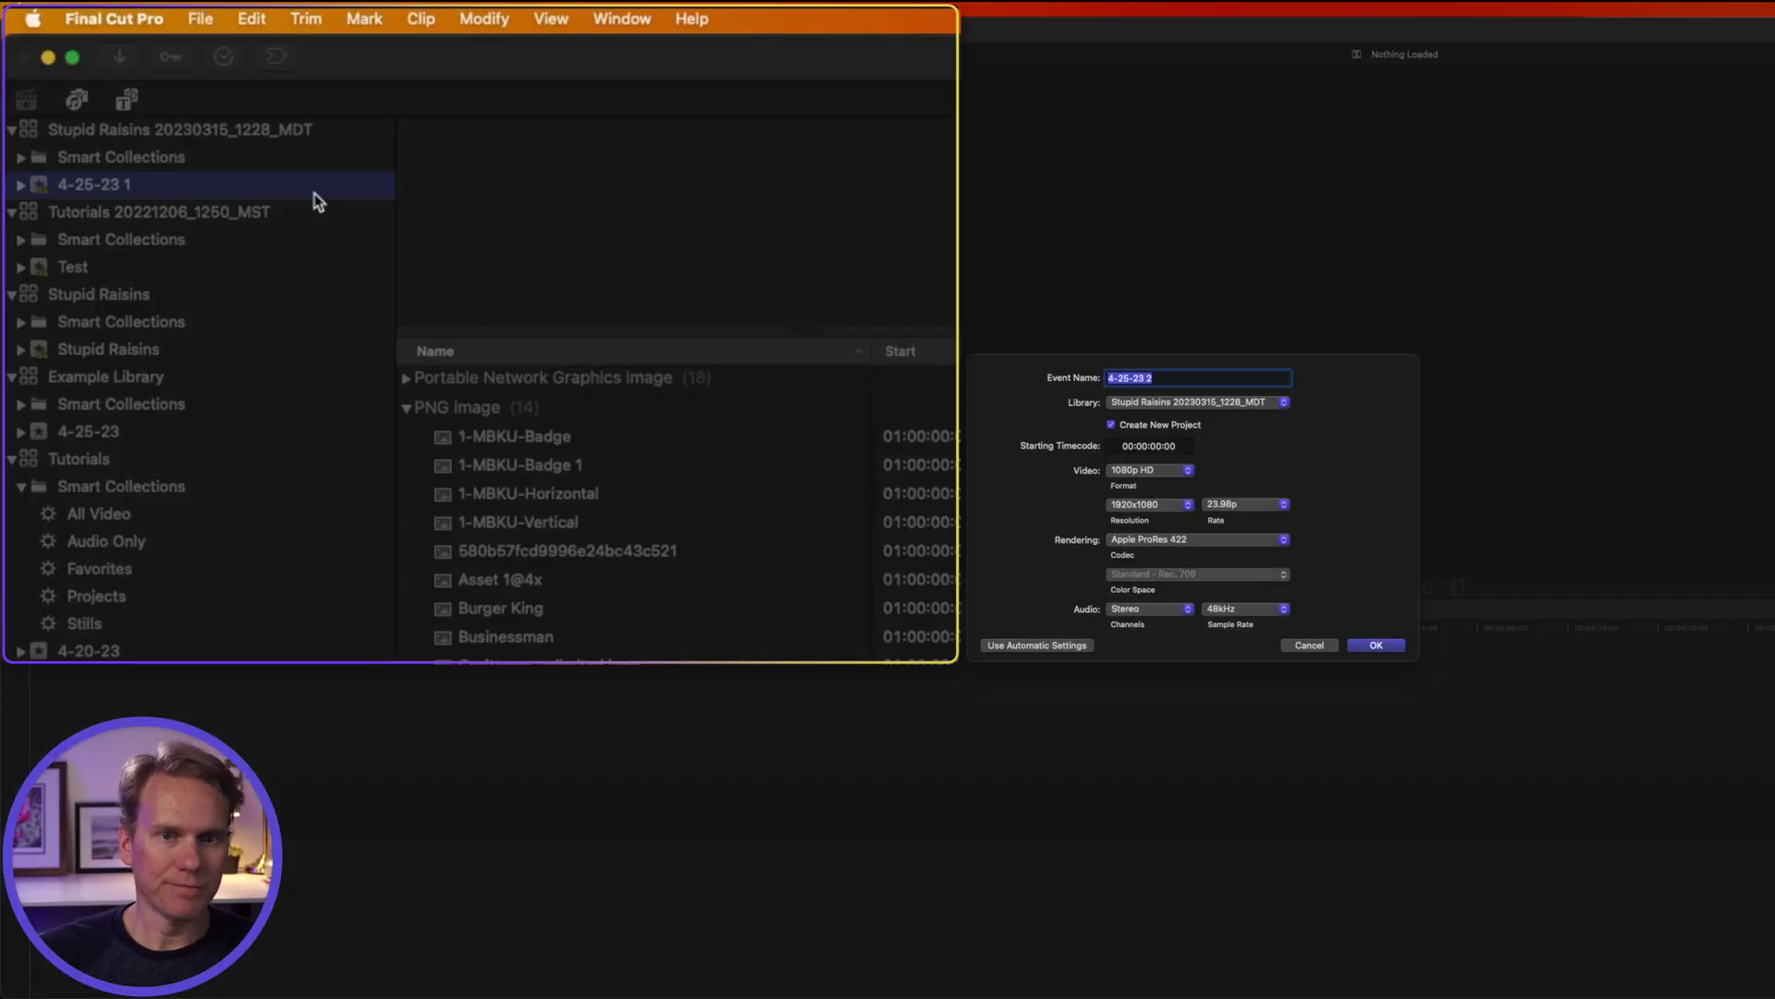
{"action": "key", "text": "Return"}
{"action": "left_click", "coordinate": [556, 439]}
{"action": "left_click", "coordinate": [551, 499], "text": "super"}
{"action": "left_click", "coordinate": [553, 553], "text": "super"}
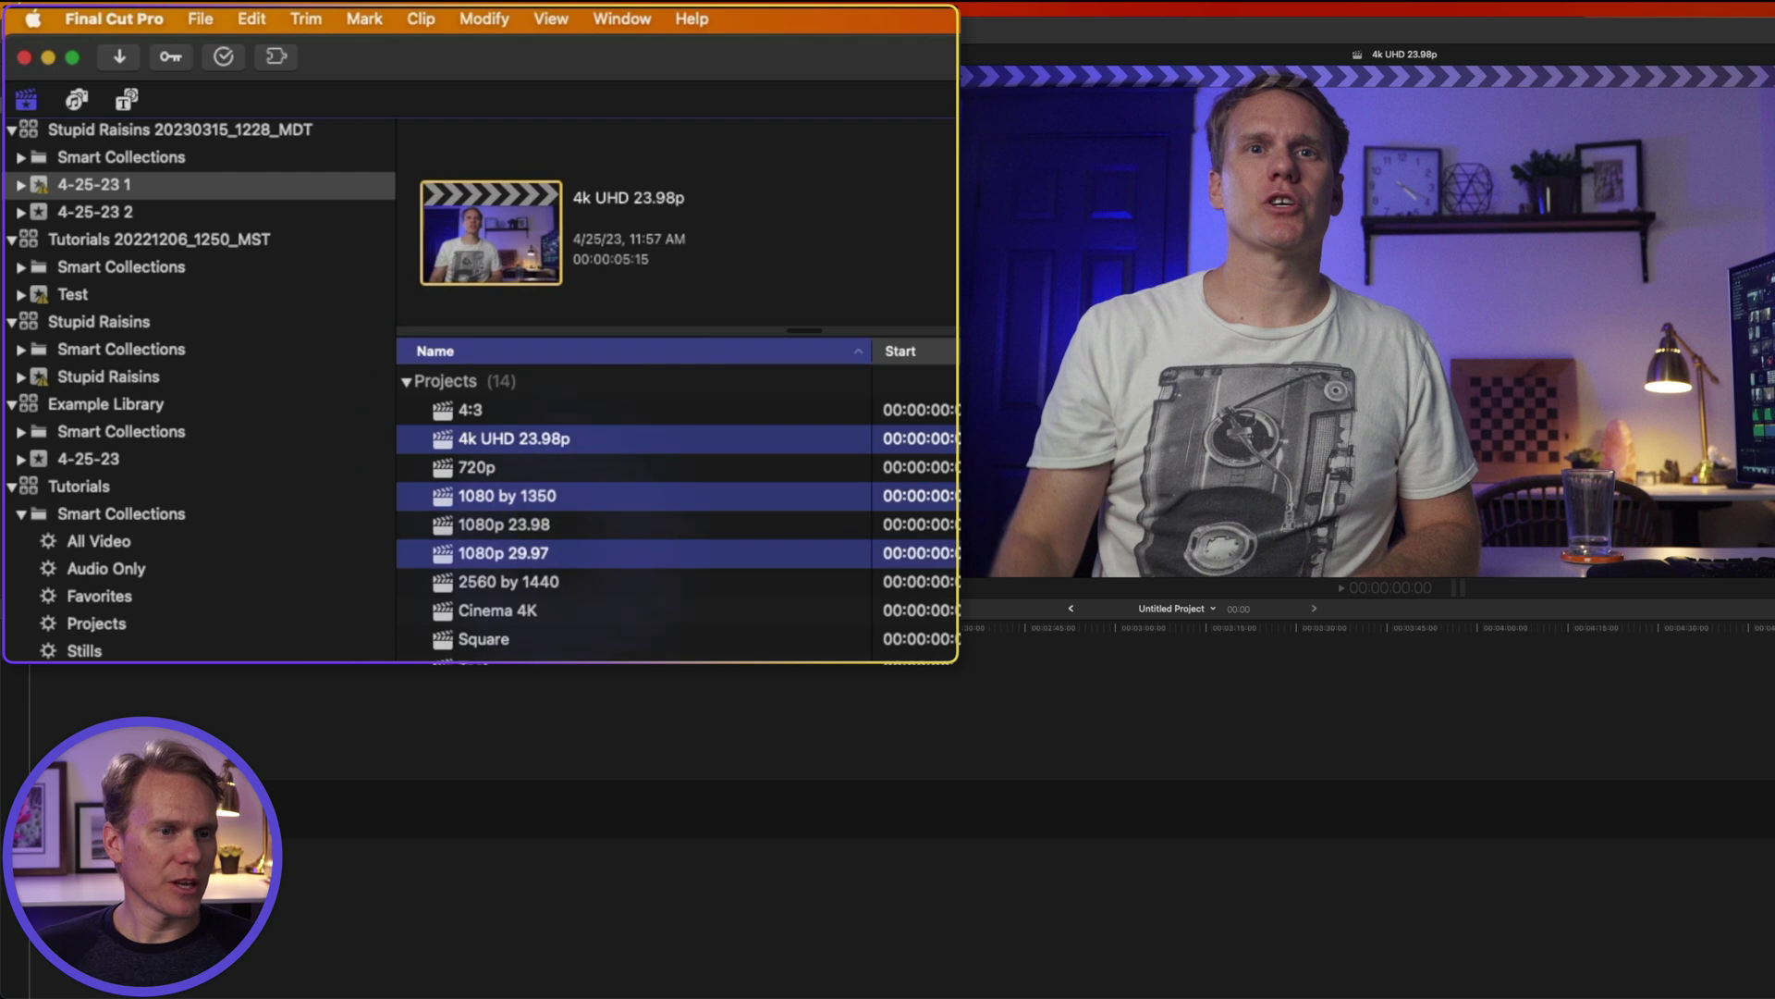
{"action": "left_click_drag", "start_coordinate": [525, 435], "coordinate": [129, 207]}
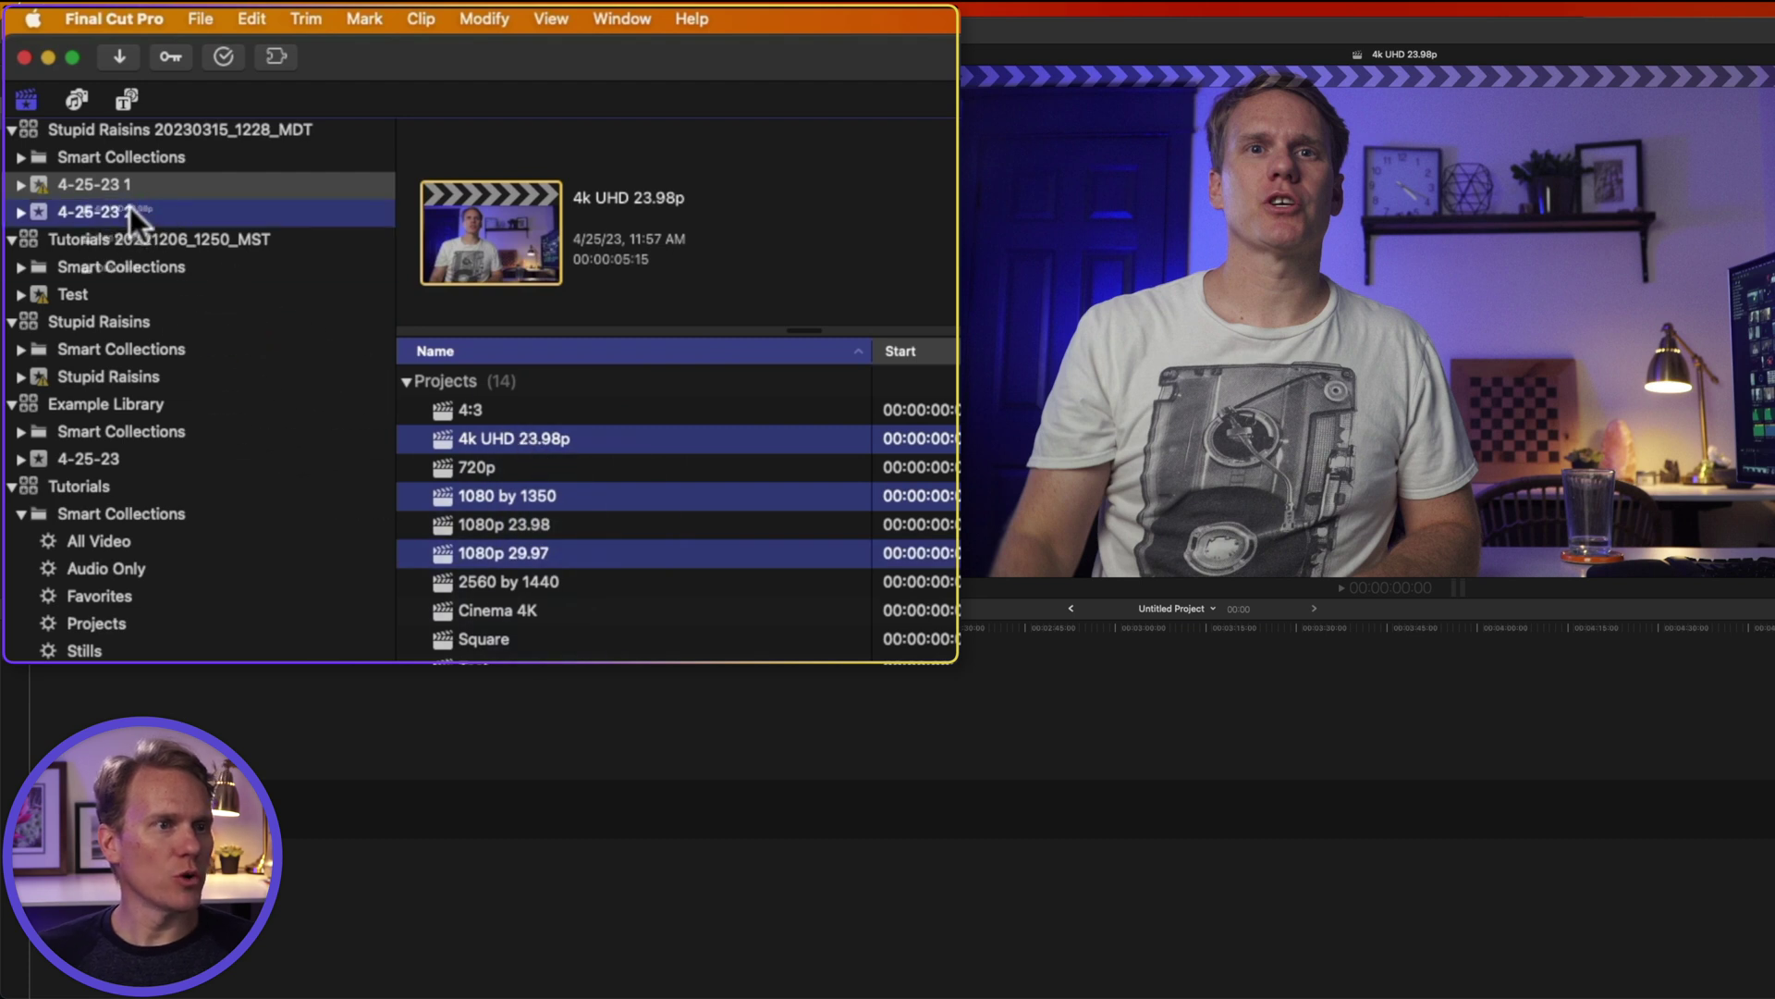
Step: Move three clips from 4-25-23 1 into 4-25-23 2 and review both events' contents
{"action": "left_click", "coordinate": [130, 208]}
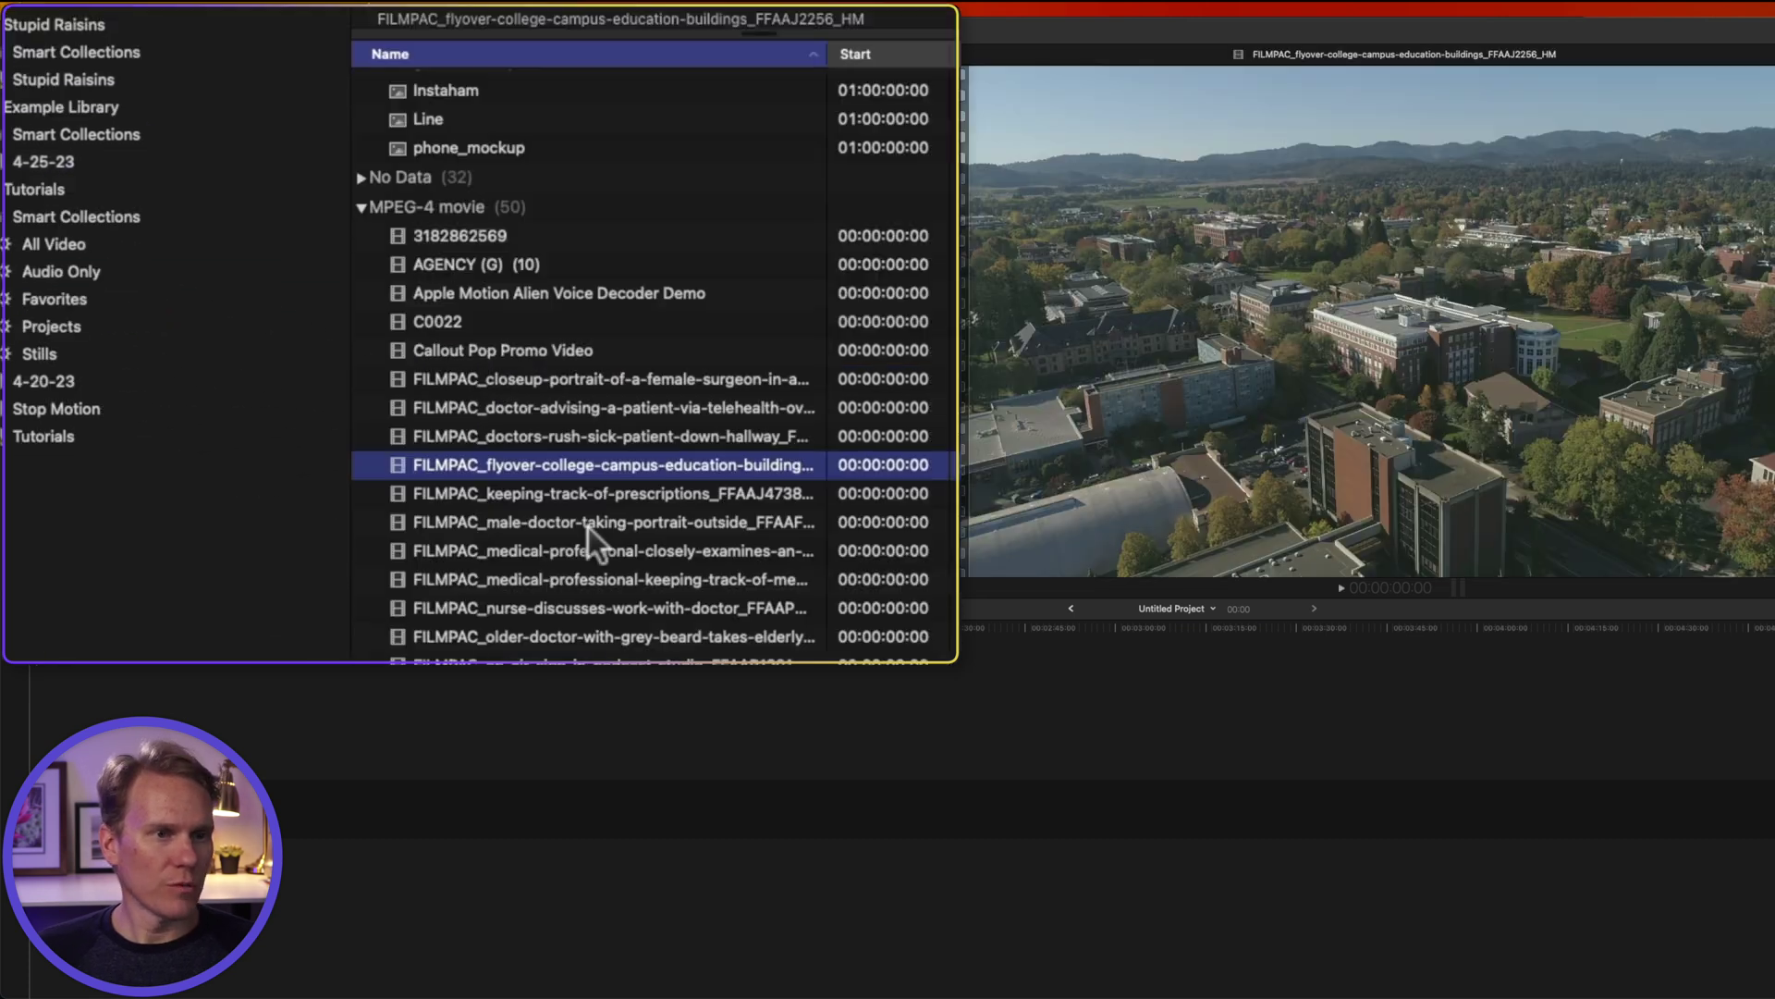
{"action": "left_click", "coordinate": [588, 524], "text": "shift"}
{"action": "left_click_drag", "start_coordinate": [566, 462], "coordinate": [175, 204]}
{"action": "left_click", "coordinate": [175, 203]}
{"action": "left_click", "coordinate": [171, 185]}
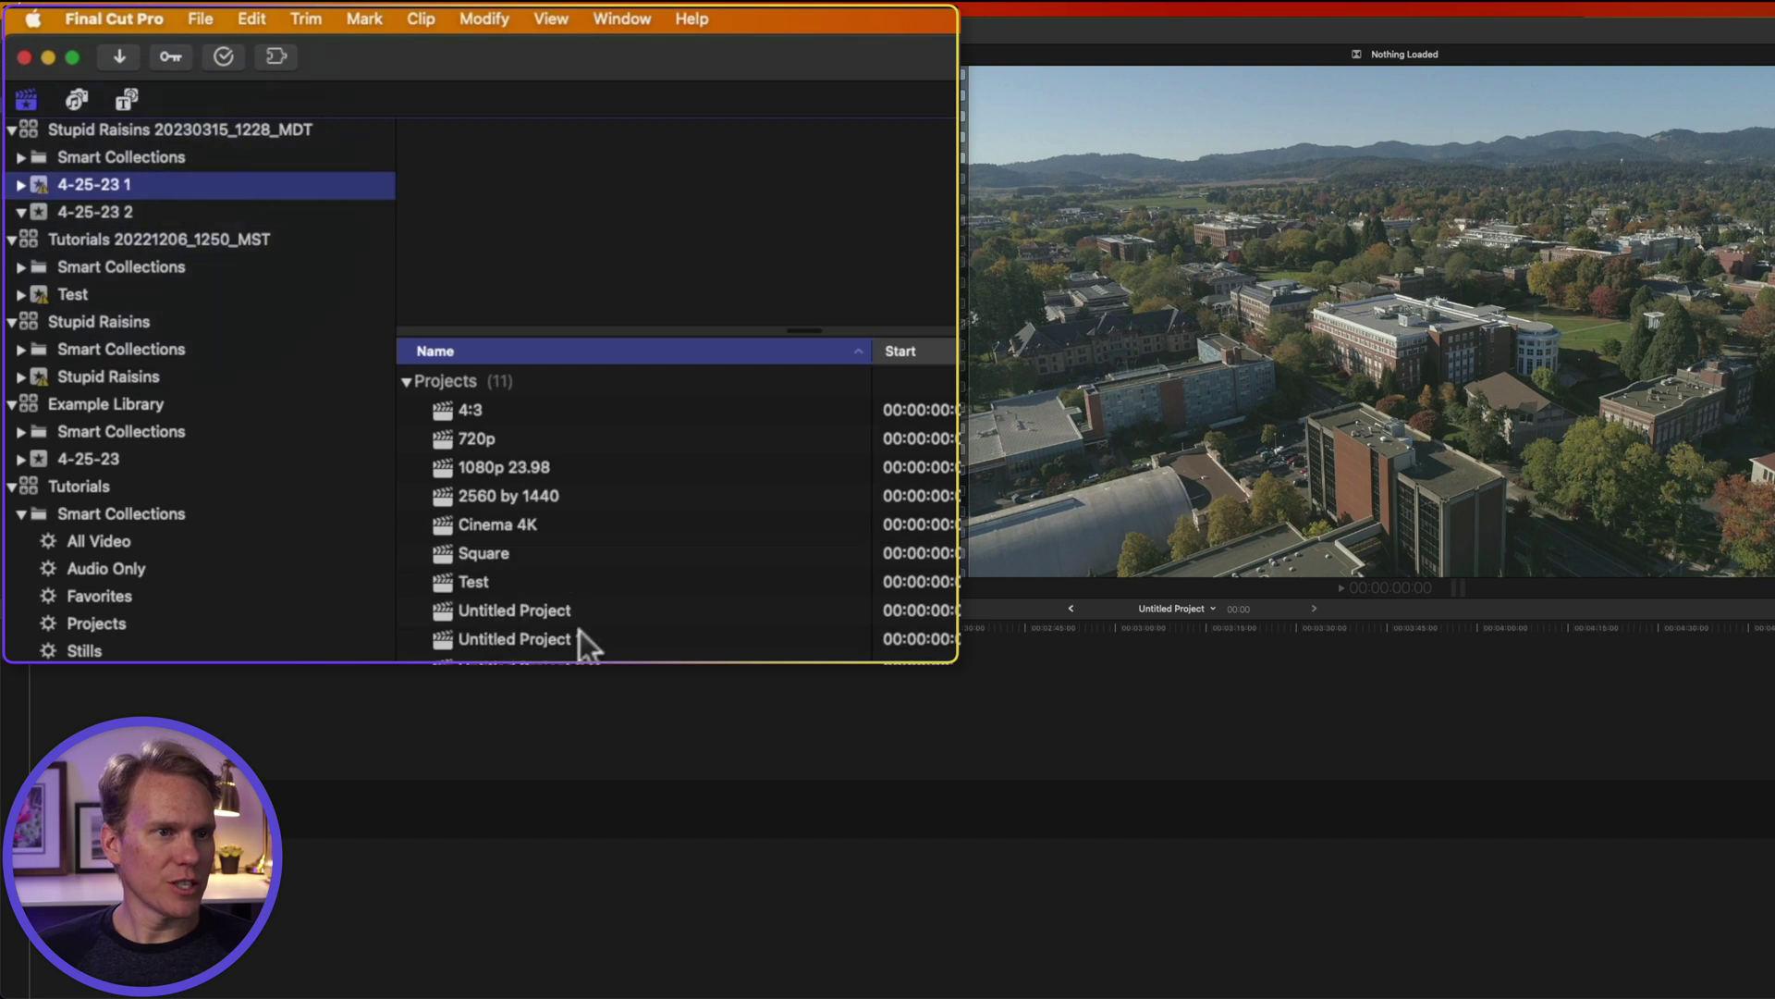
{"action": "left_click", "coordinate": [546, 290]}
{"action": "scroll", "coordinate": [558, 281], "scroll_direction": "down", "scroll_amount": 10}
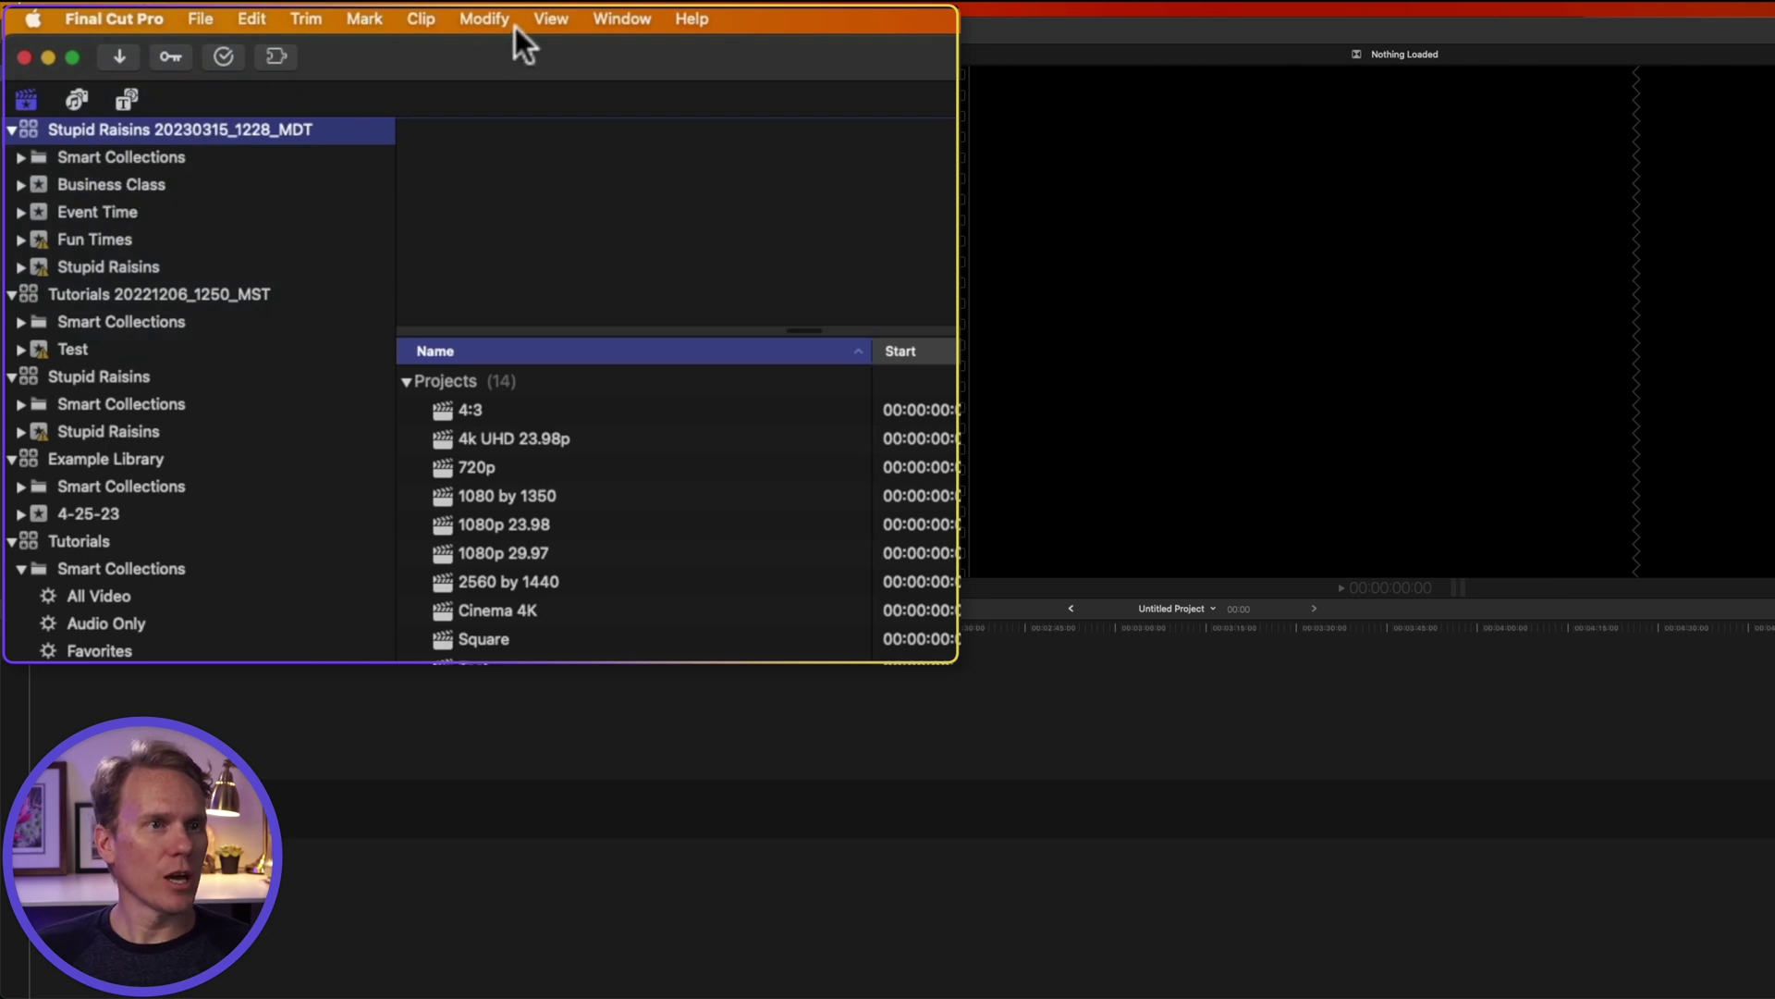
Step: Sort library events by Date, then Descending, so Business Class, Stupid Raisins, Event Time, Fun Times
{"action": "left_click", "coordinate": [547, 18]}
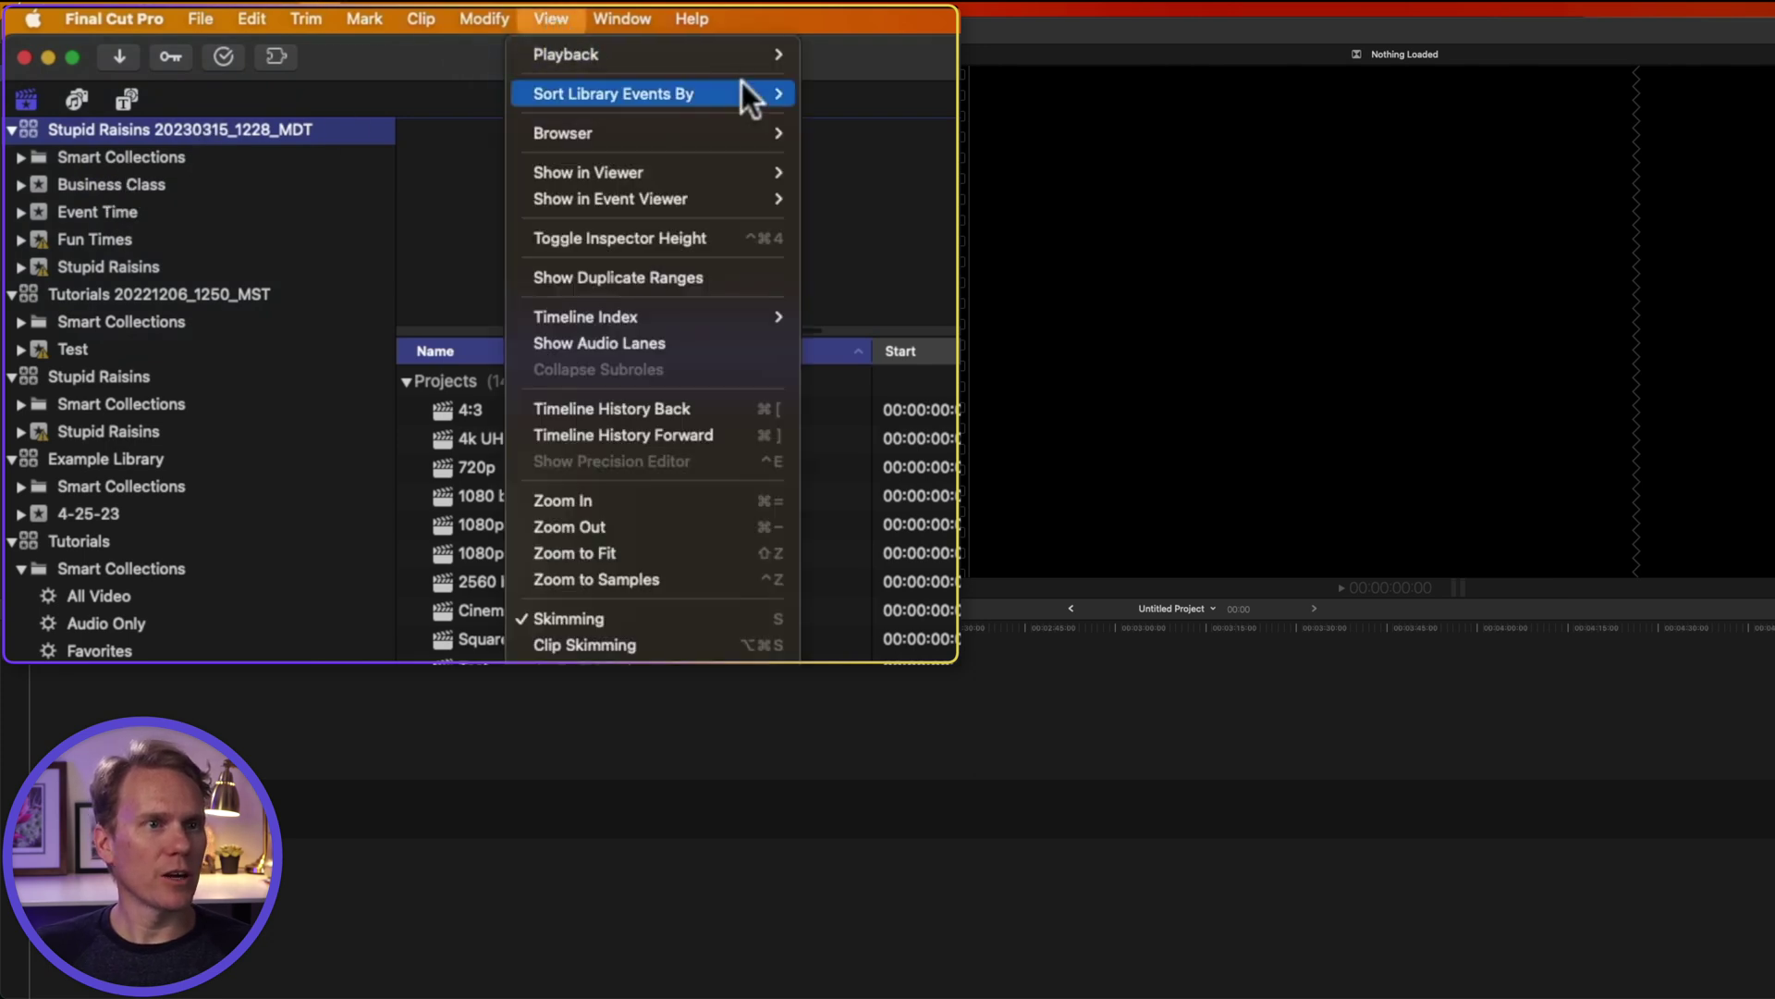
{"action": "mouse_move", "coordinate": [739, 86]}
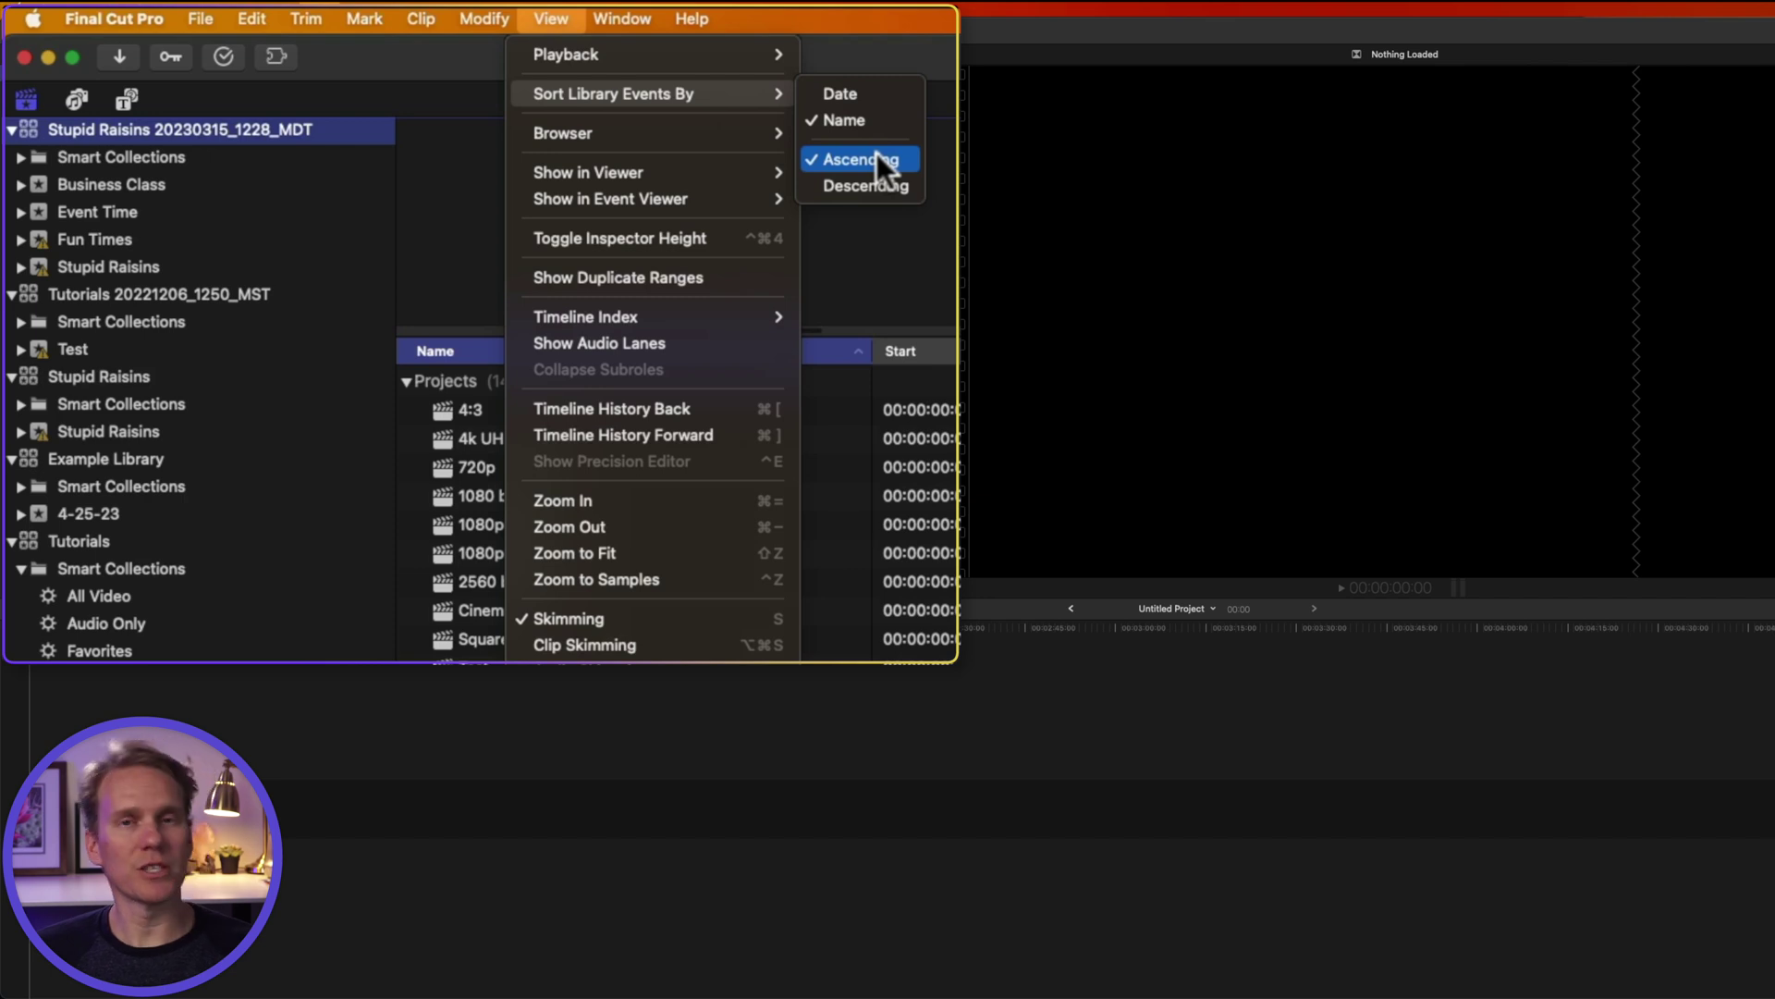
{"action": "left_click", "coordinate": [852, 93]}
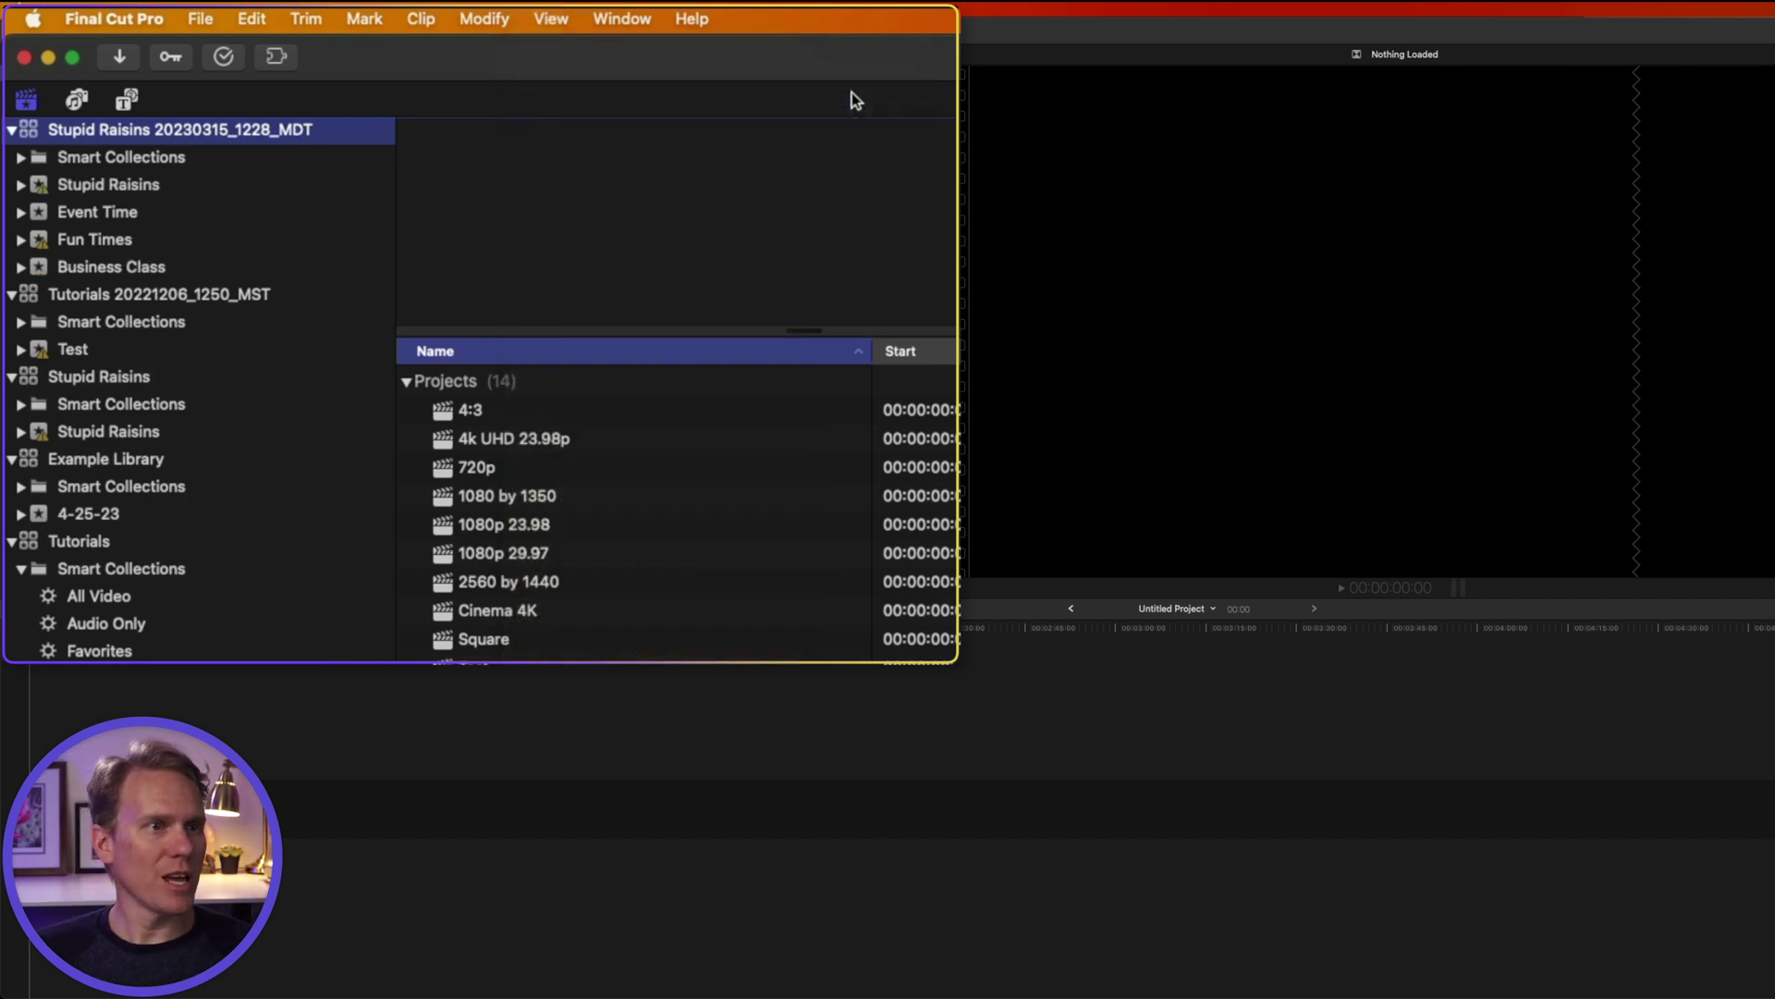
{"action": "left_click", "coordinate": [182, 186]}
{"action": "left_click", "coordinate": [137, 262]}
{"action": "left_click", "coordinate": [551, 19]}
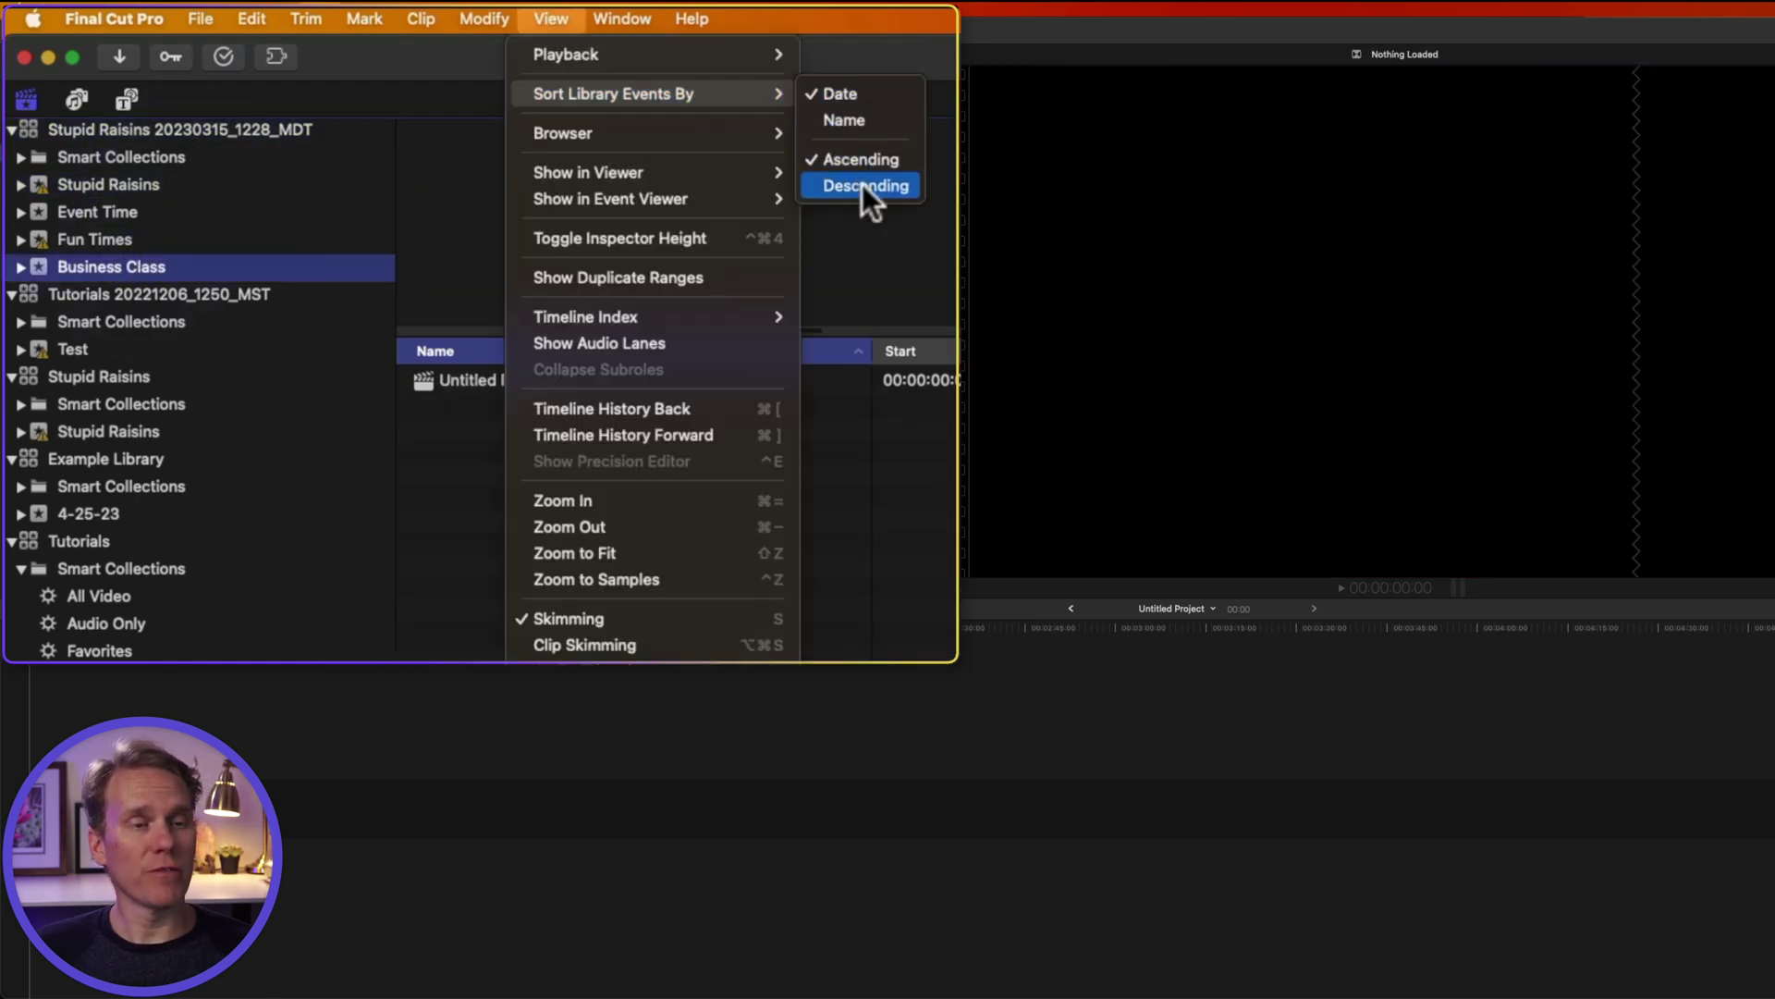
{"action": "left_click", "coordinate": [862, 185]}
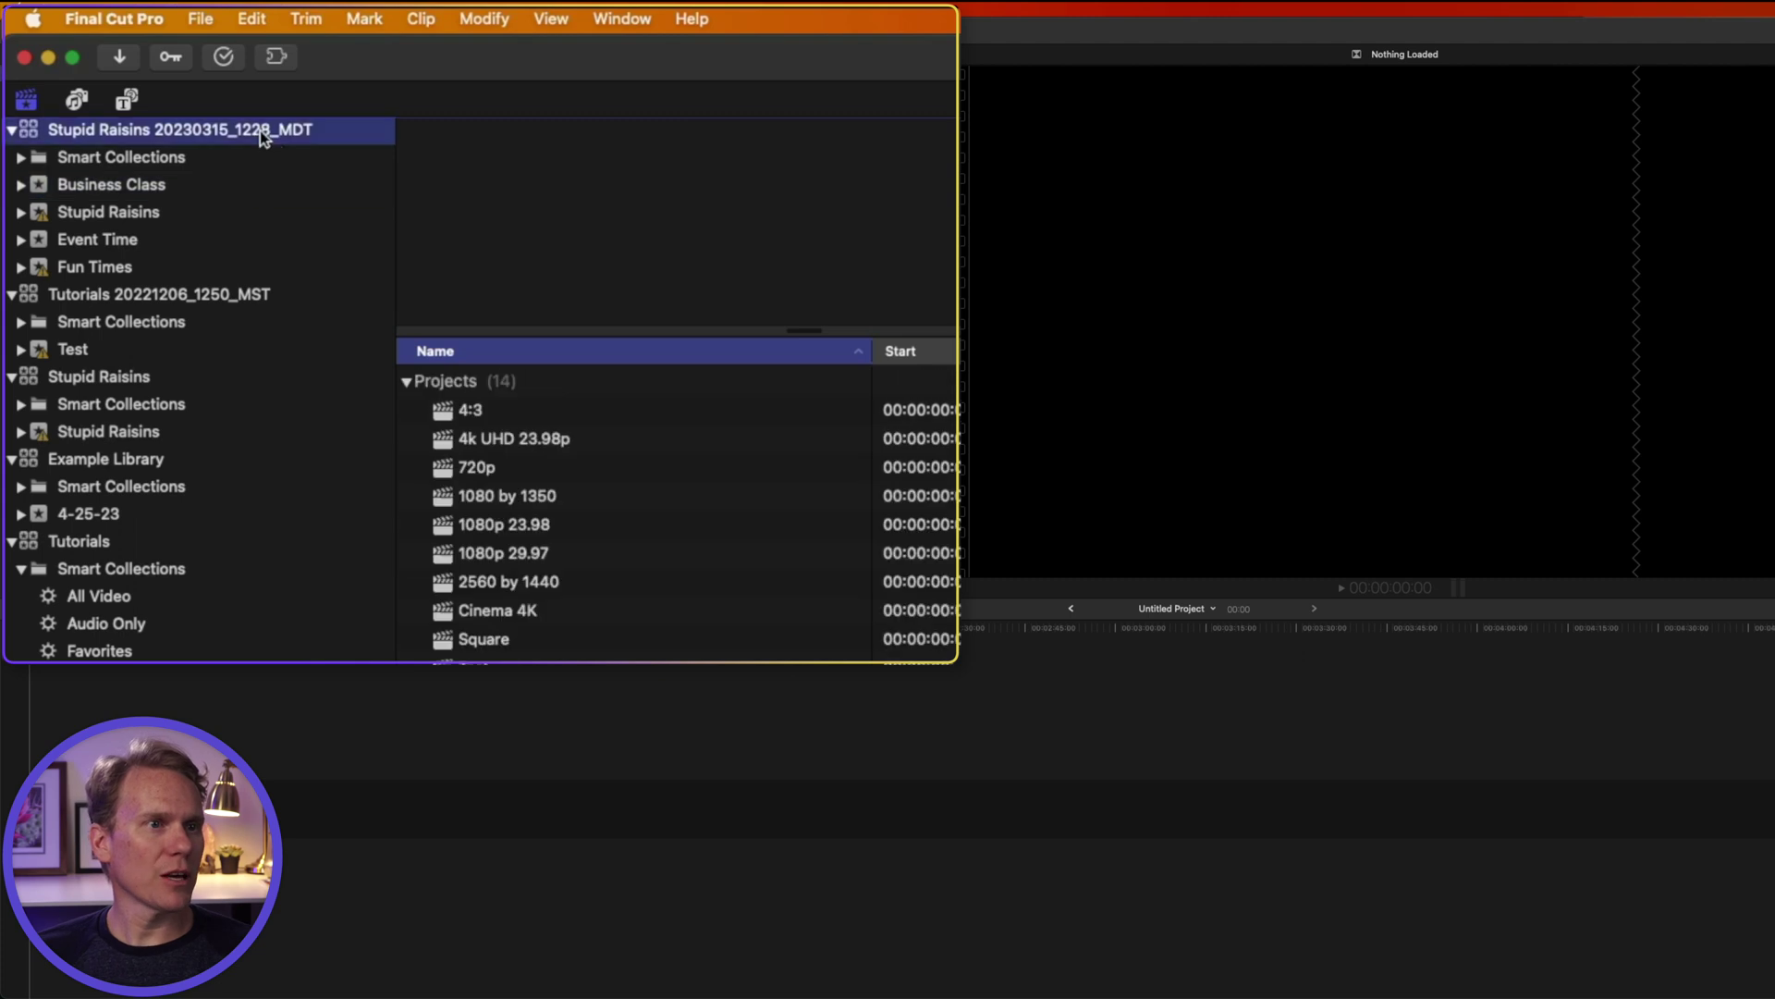
Step: Add a 1080p HD 23.98p project named New Project Party to the Business Class event
{"action": "left_click", "coordinate": [213, 186]}
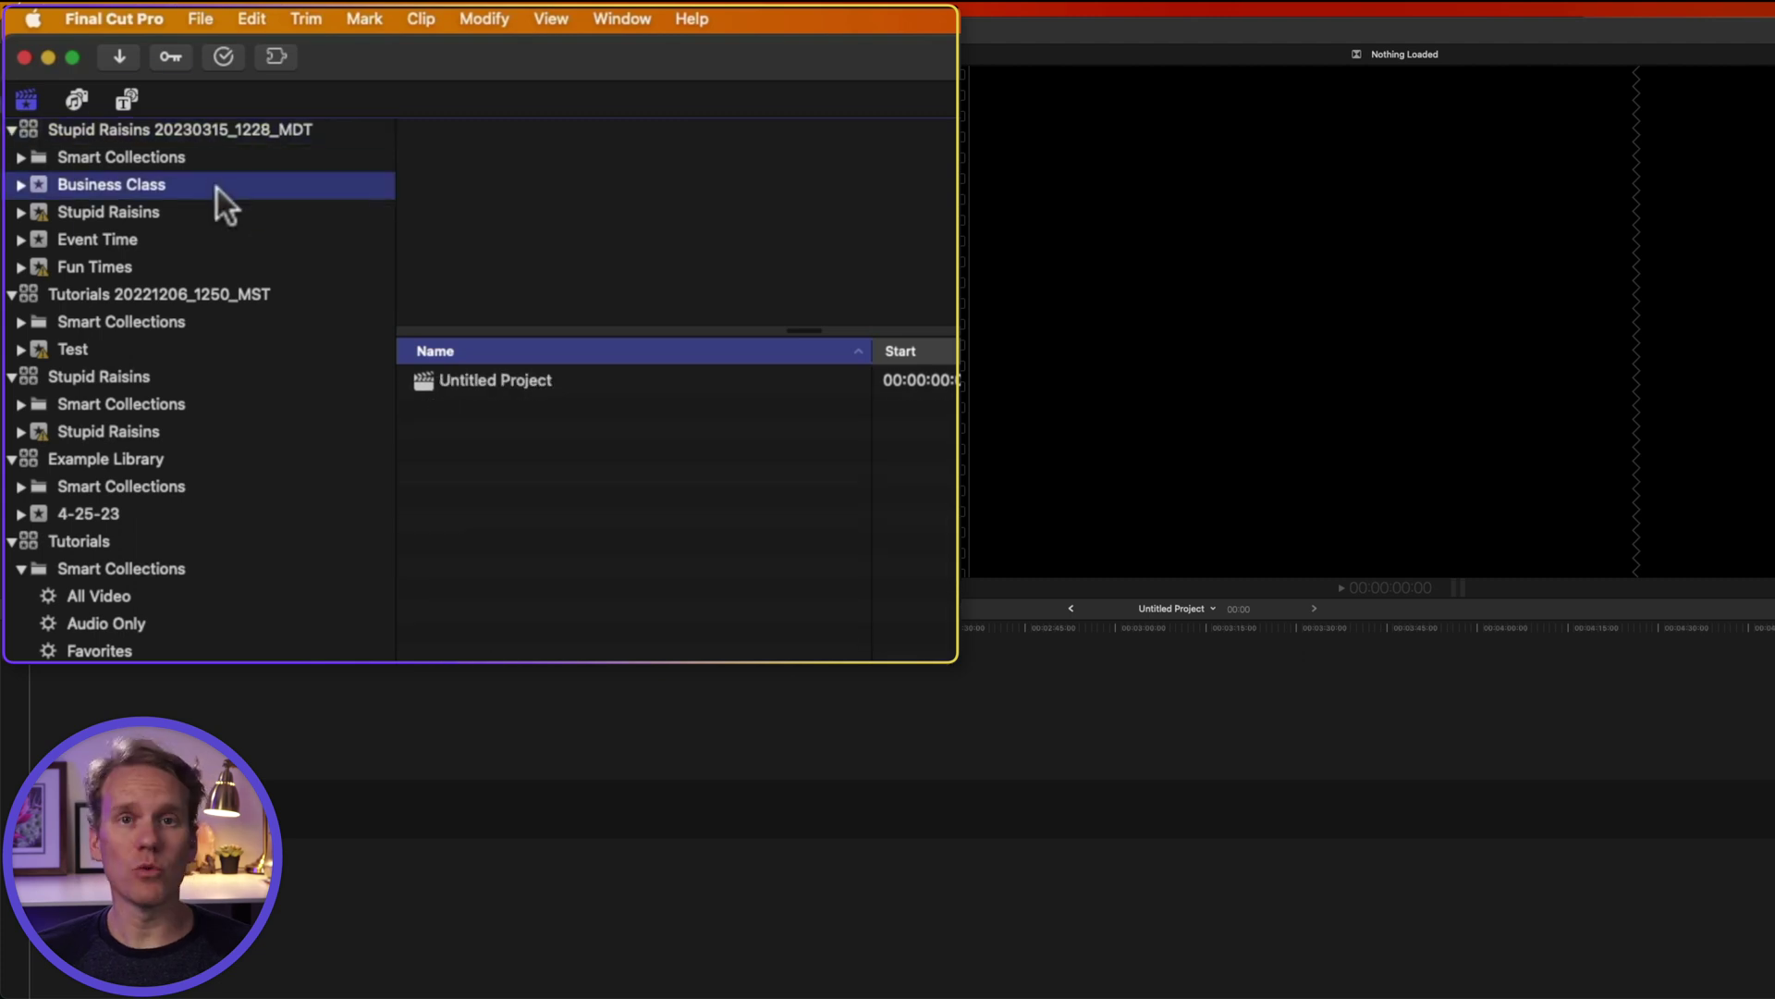
{"action": "left_click", "coordinate": [200, 17]}
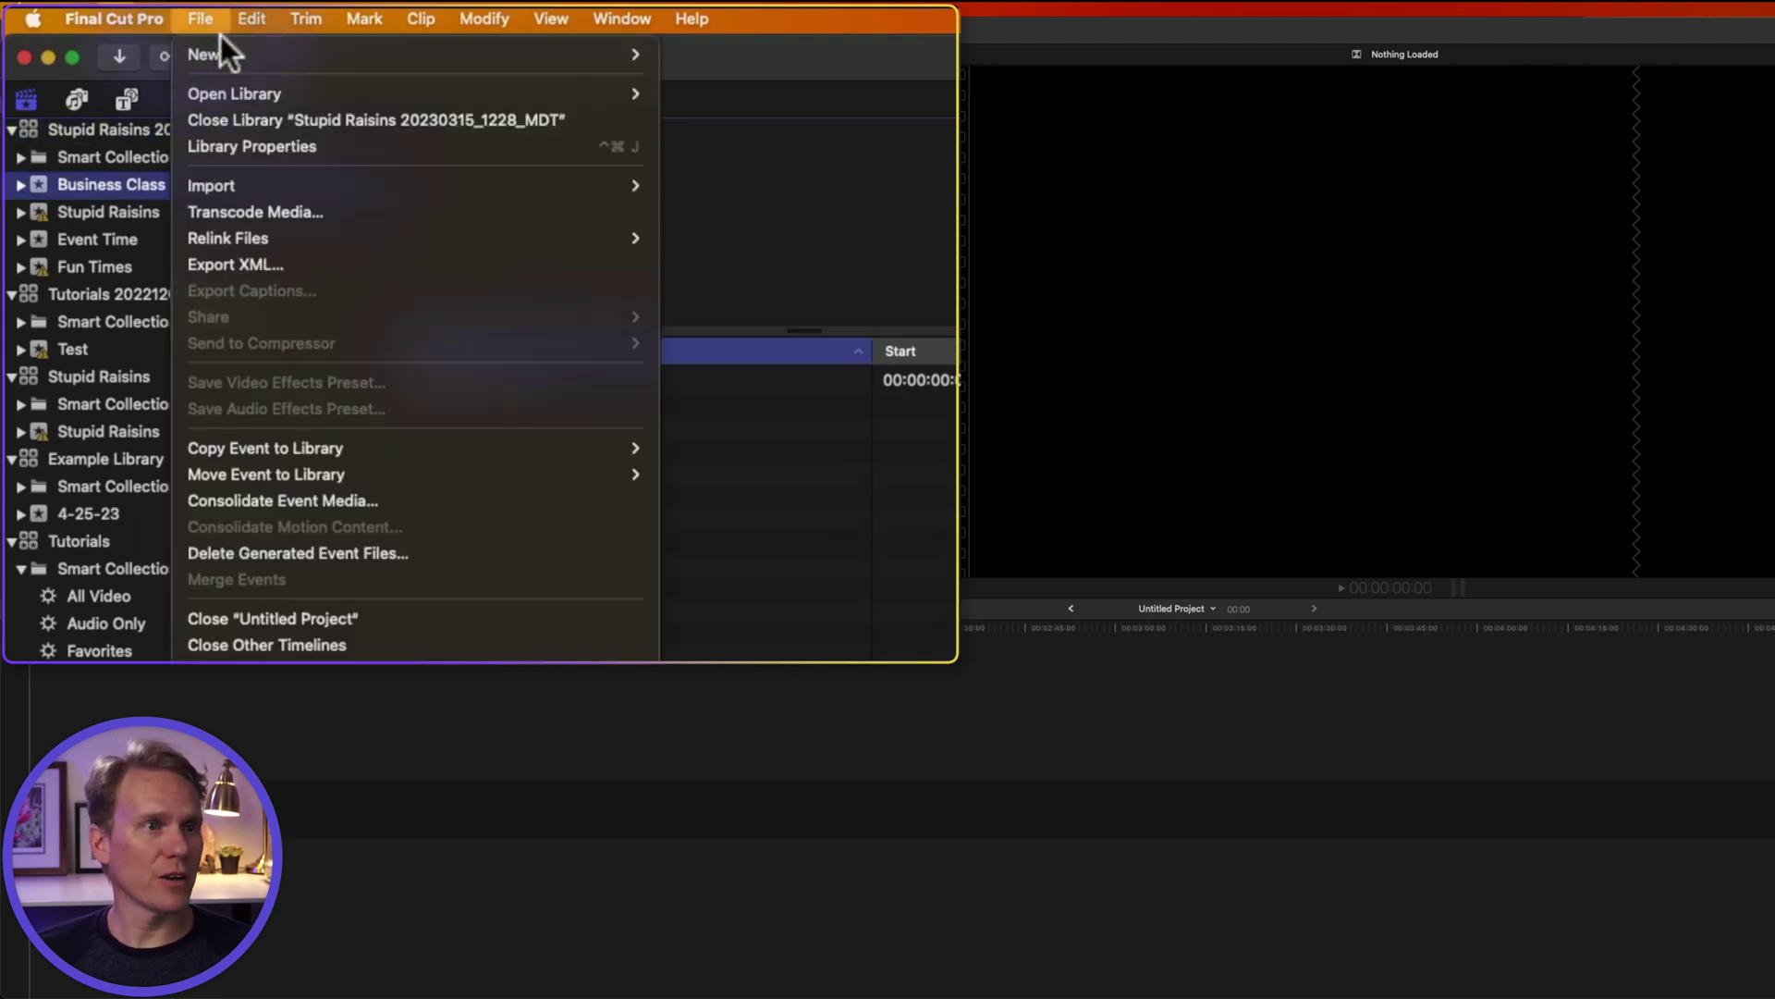
{"action": "mouse_move", "coordinate": [437, 52]}
{"action": "key", "text": "Escape"}
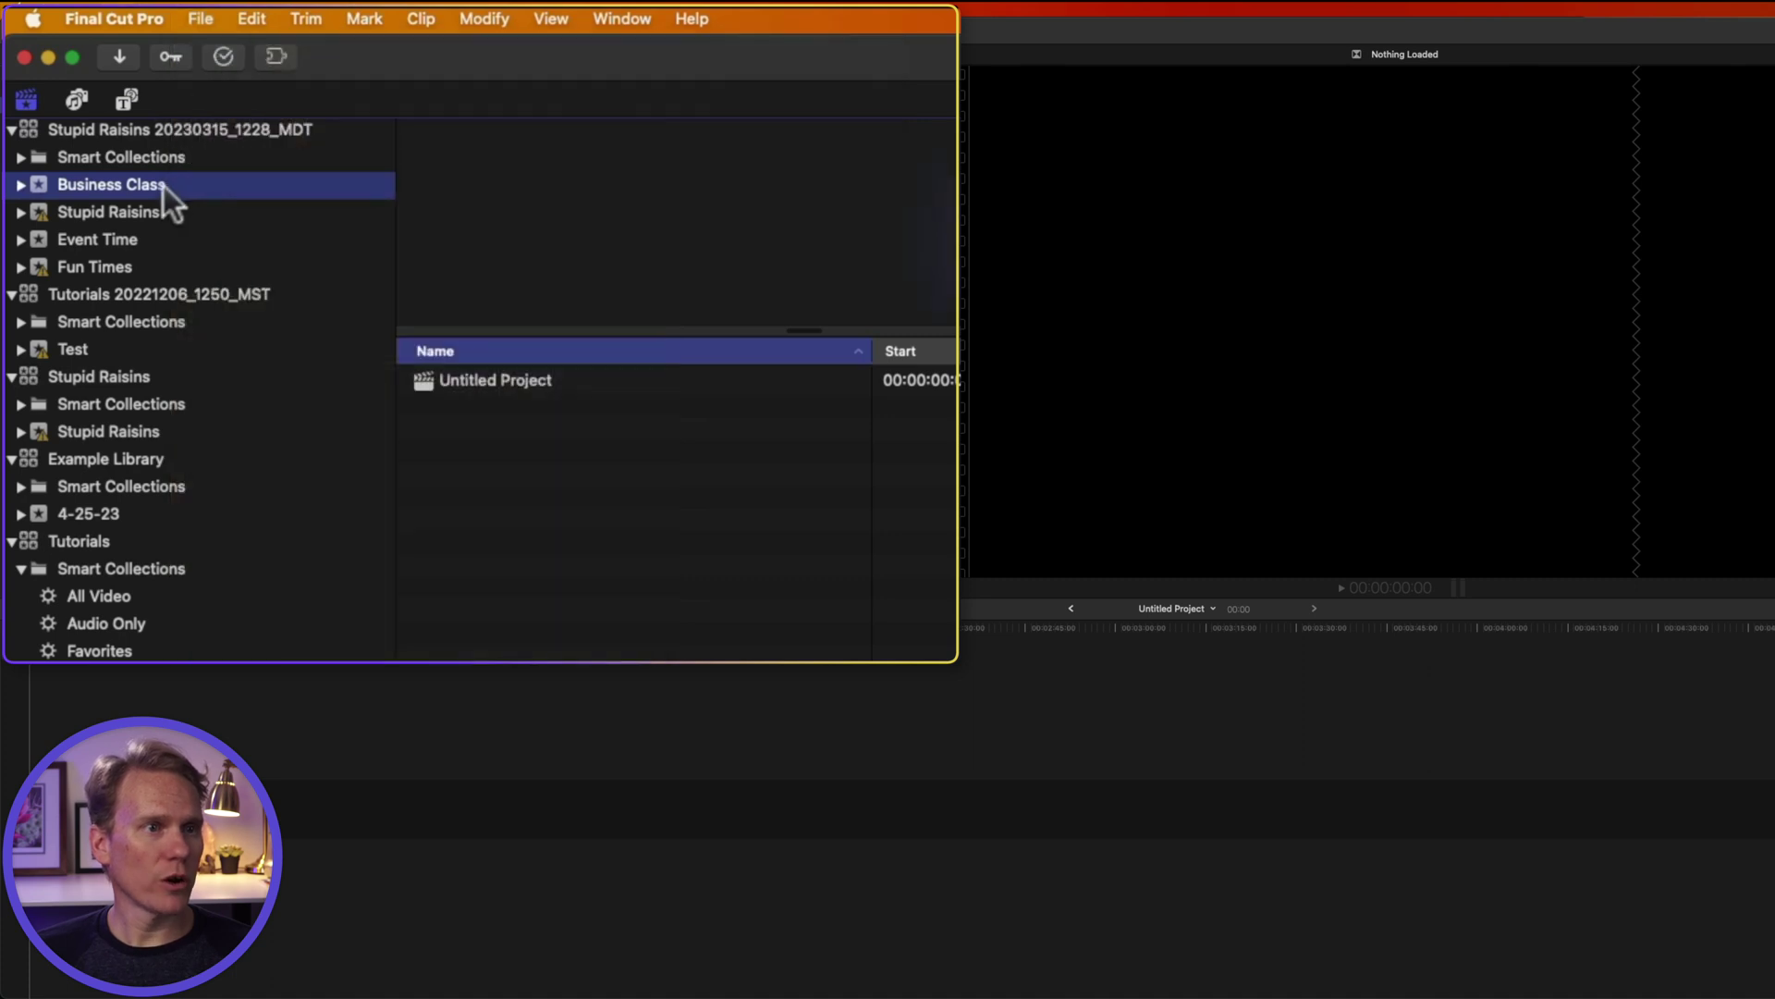
{"action": "right_click", "coordinate": [164, 186]}
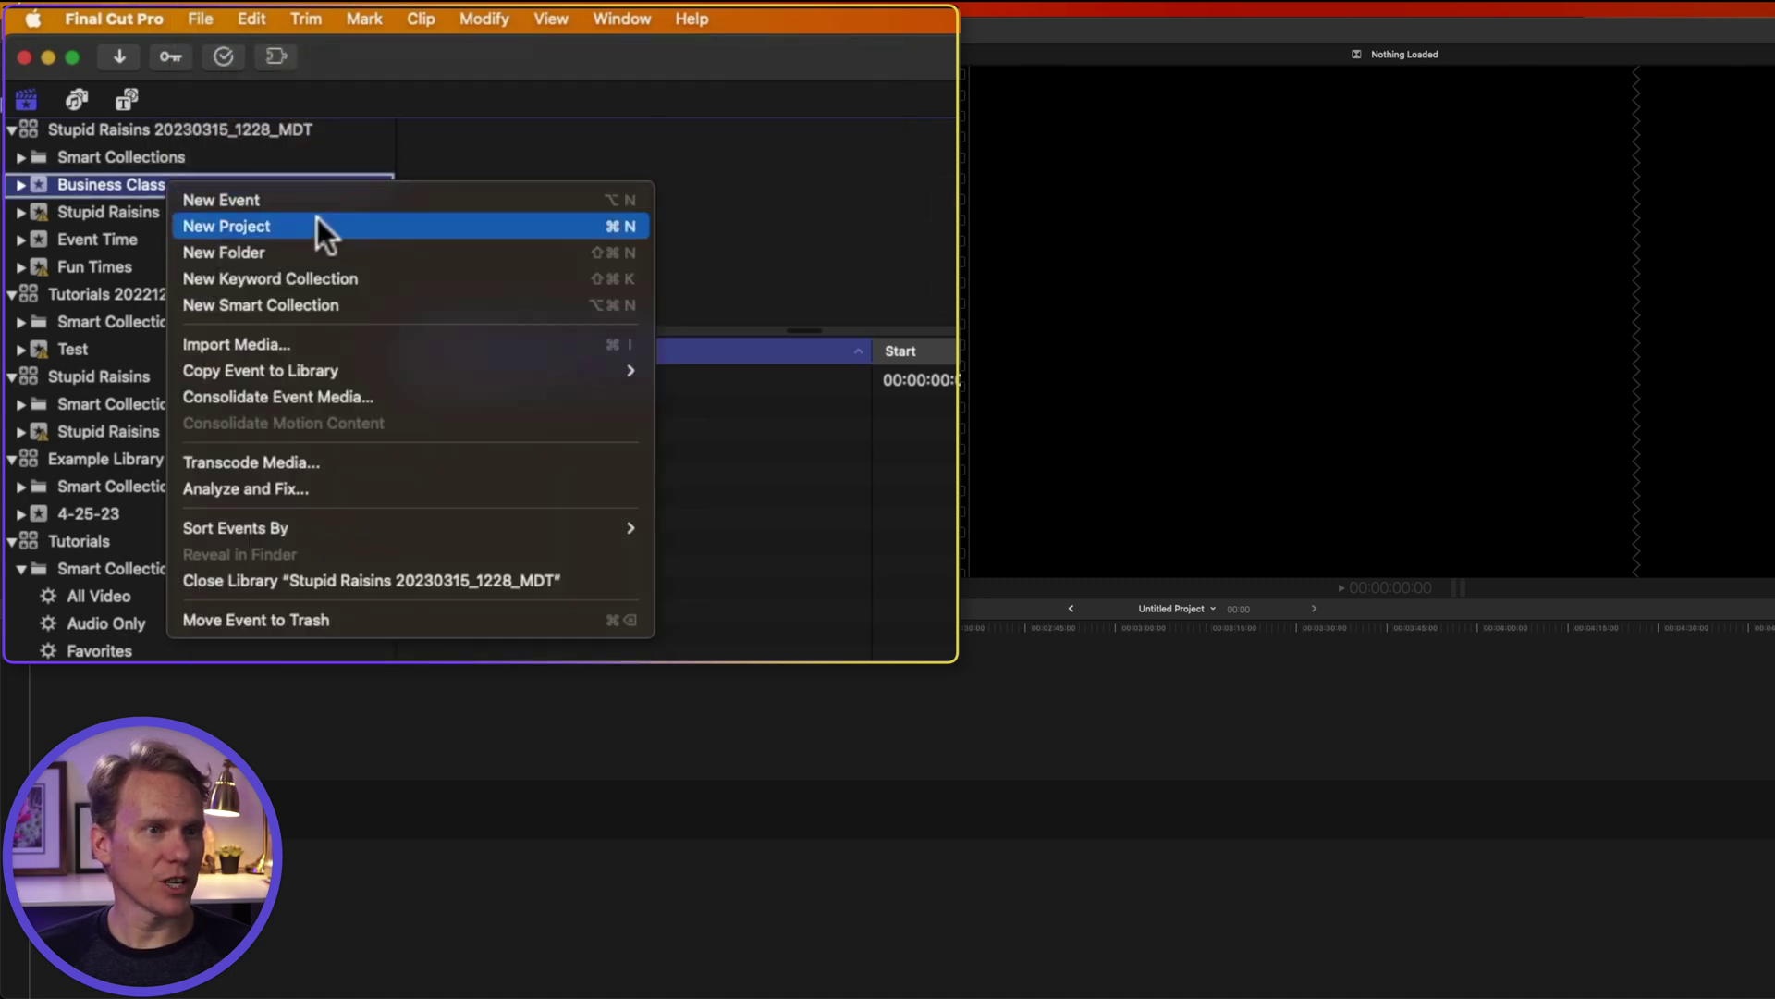
{"action": "key", "text": "Escape"}
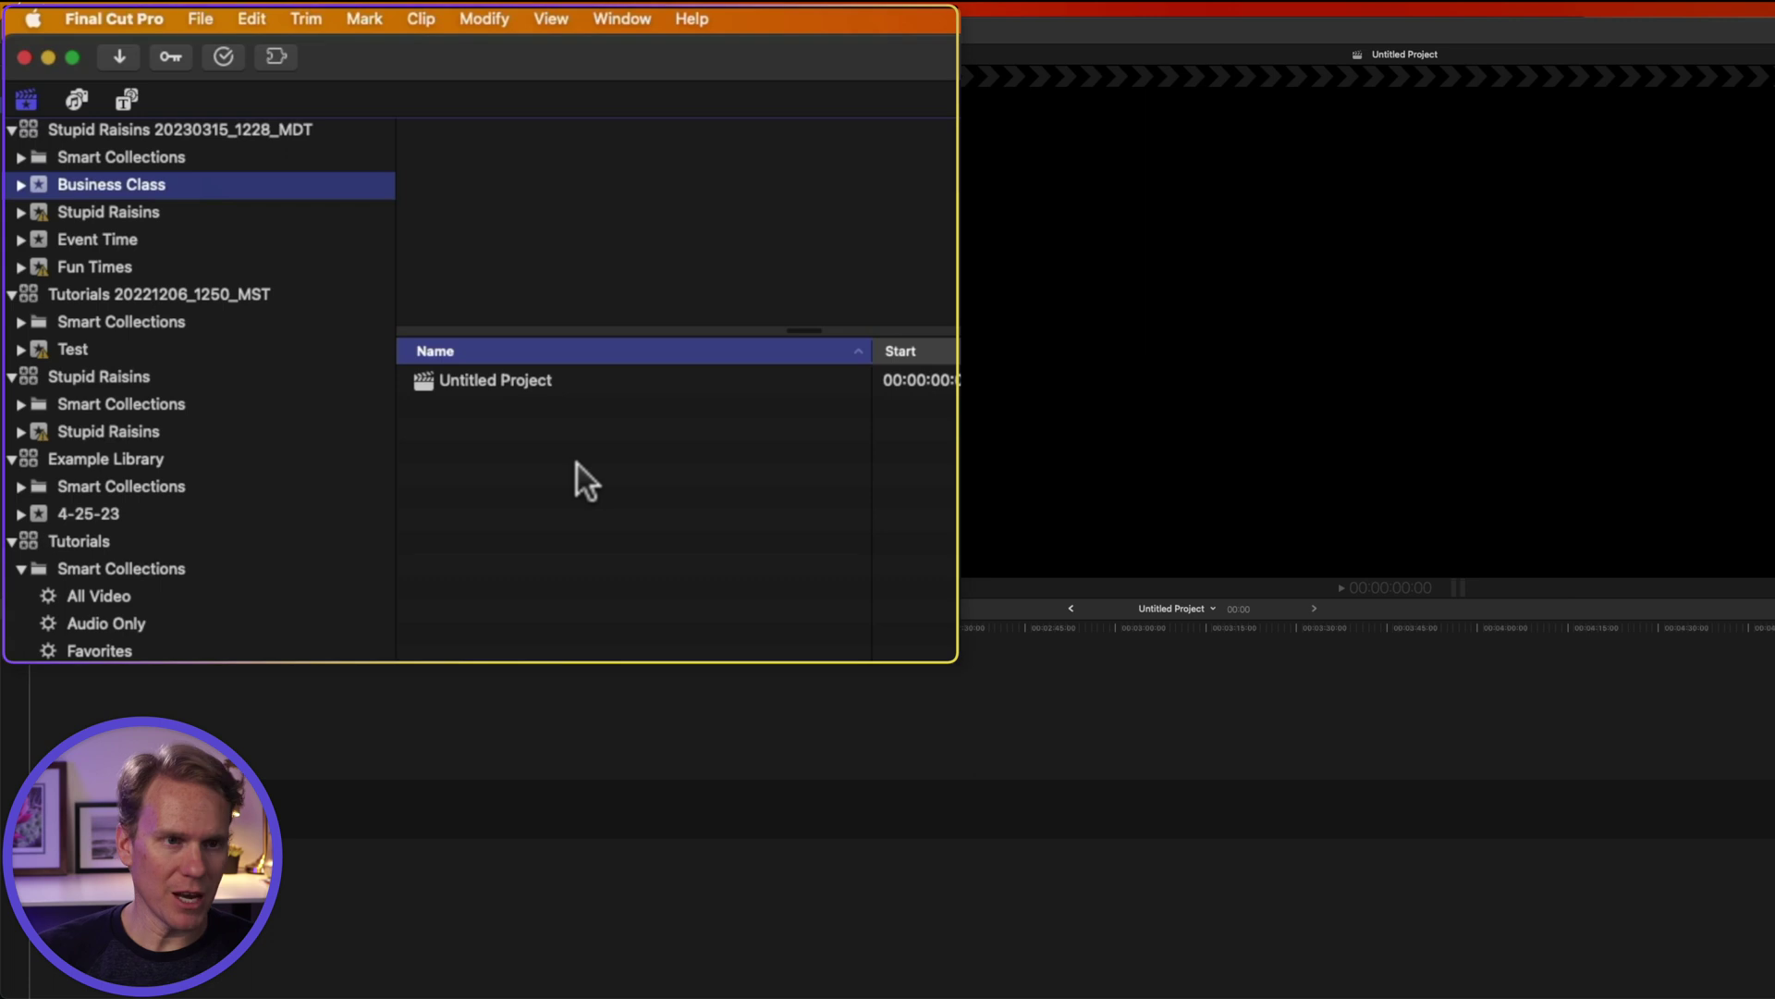
{"action": "key", "text": "super+n"}
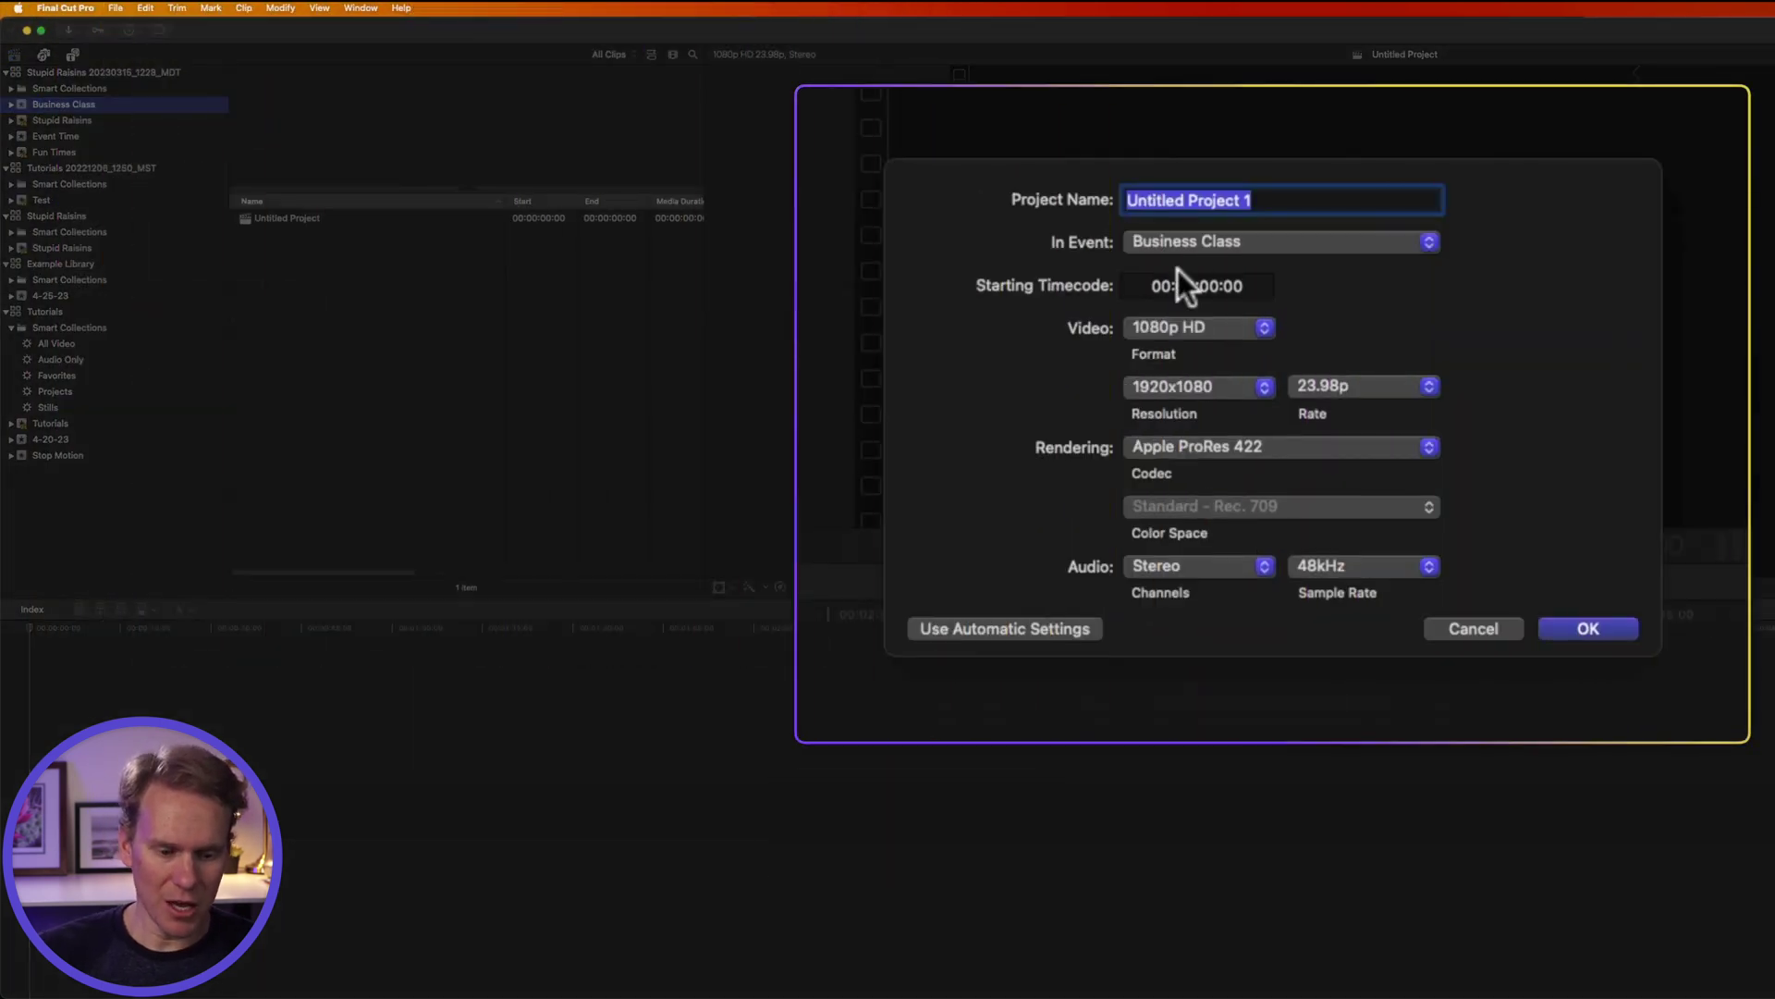
{"action": "type", "text": "New Project Party"}
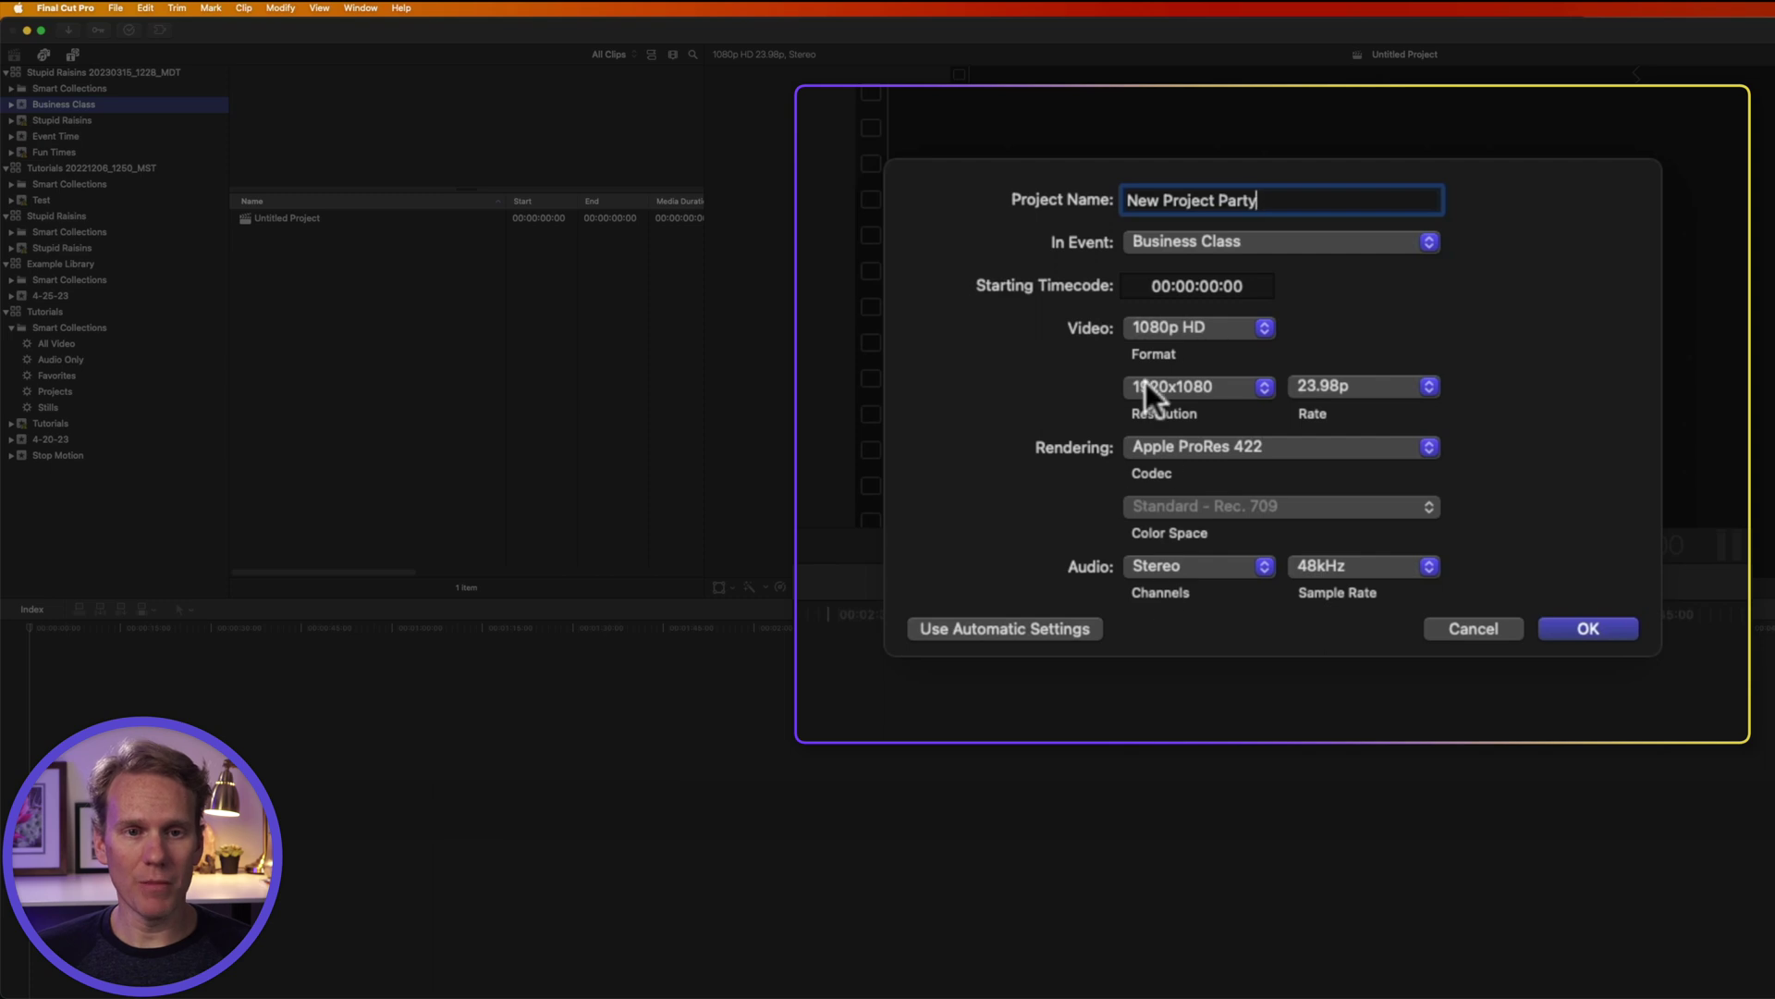
{"action": "left_click", "coordinate": [1607, 629]}
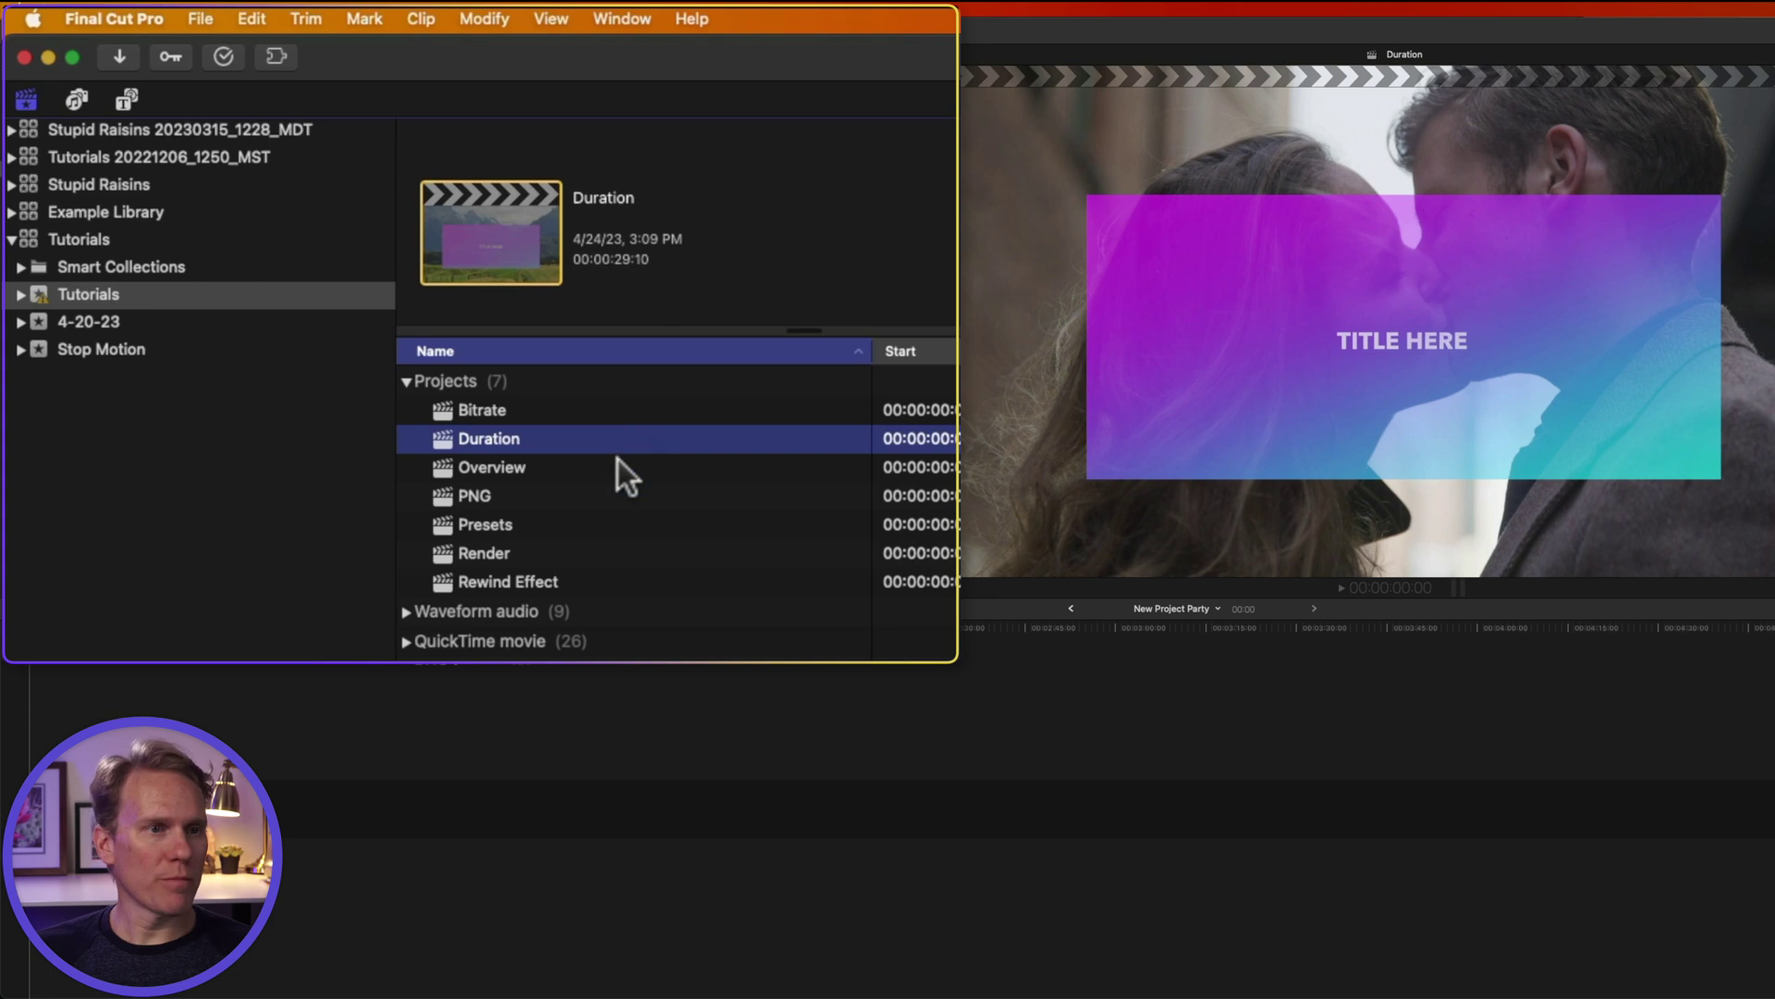
Step: Open the Overview, Duration, Presets and Render projects in the timeline one after another
{"action": "left_click", "coordinate": [618, 460]}
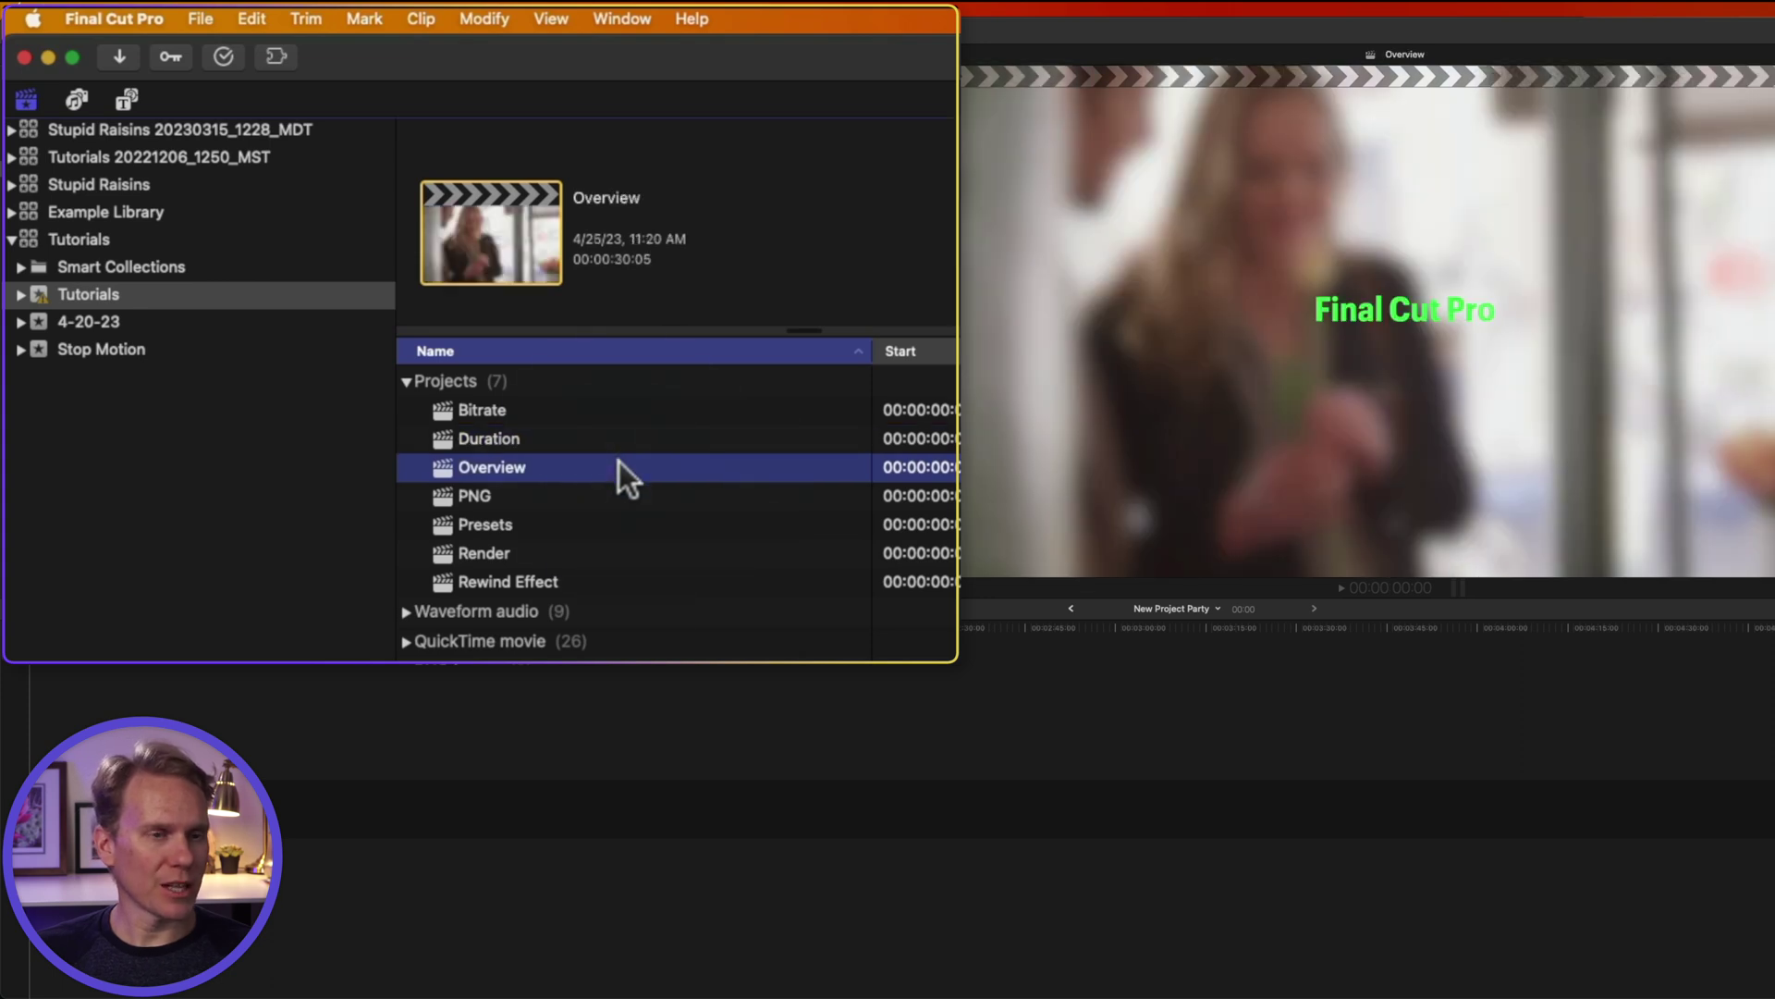
{"action": "right_click", "coordinate": [618, 462]}
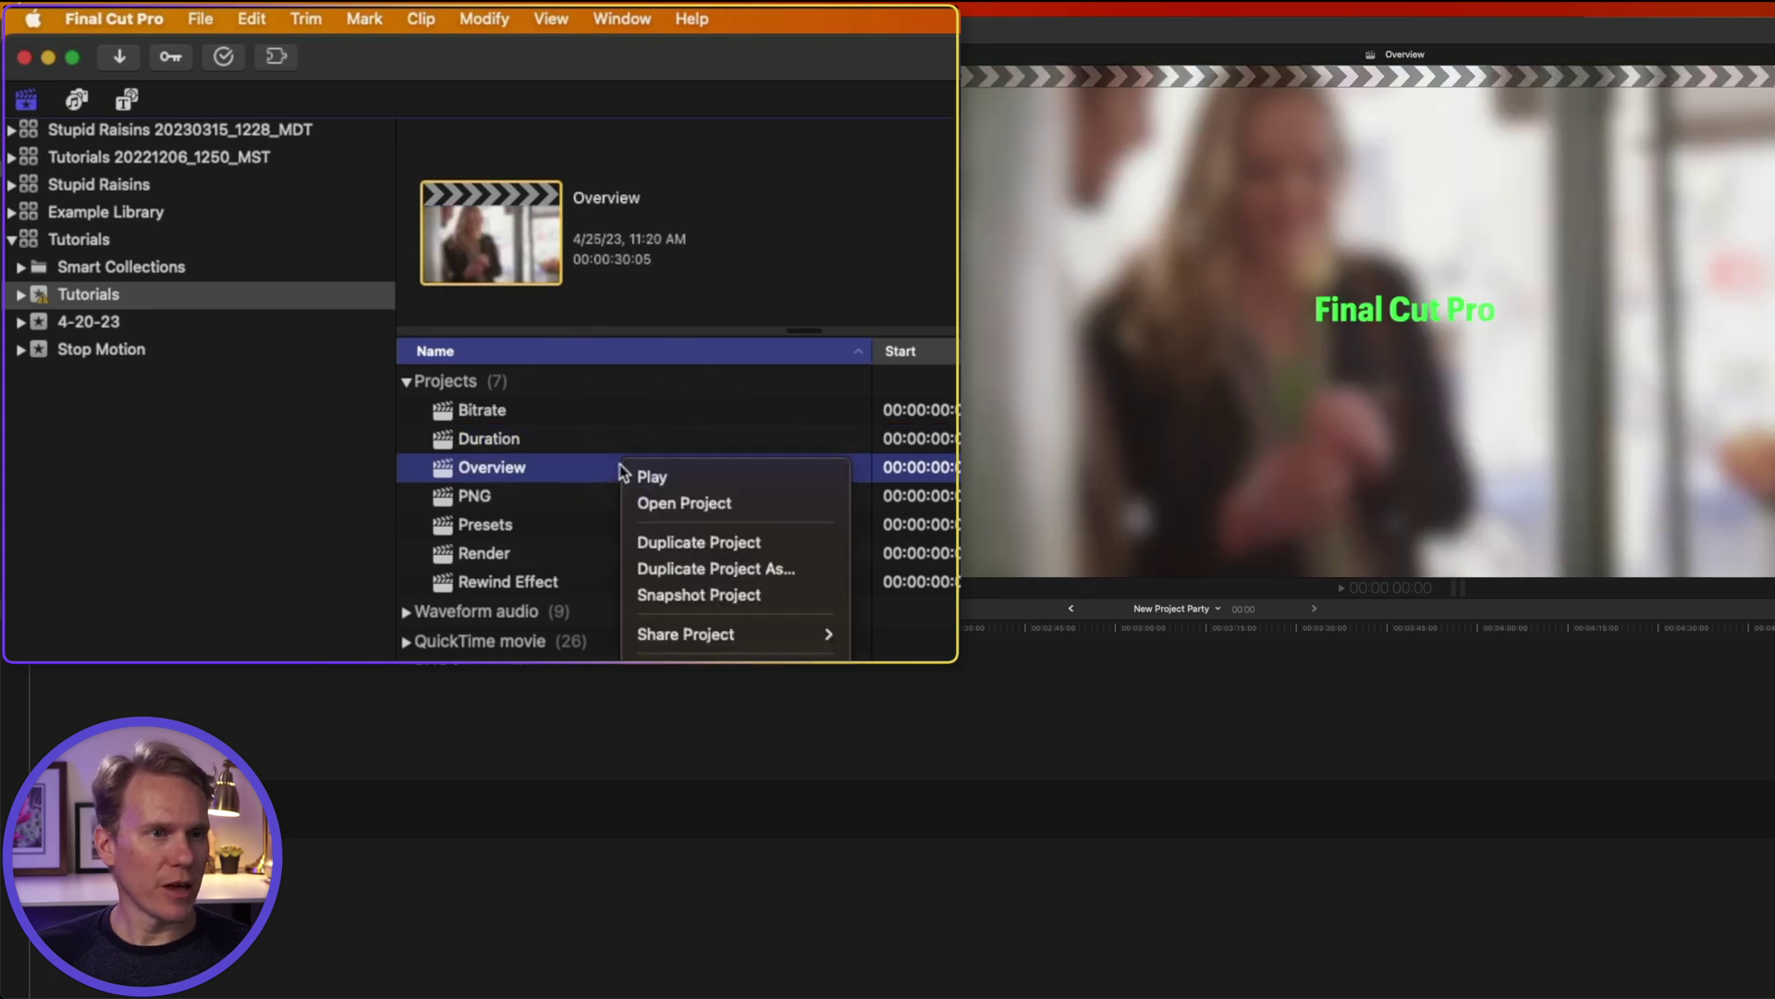
{"action": "left_click", "coordinate": [709, 503]}
{"action": "double_click", "coordinate": [565, 438]}
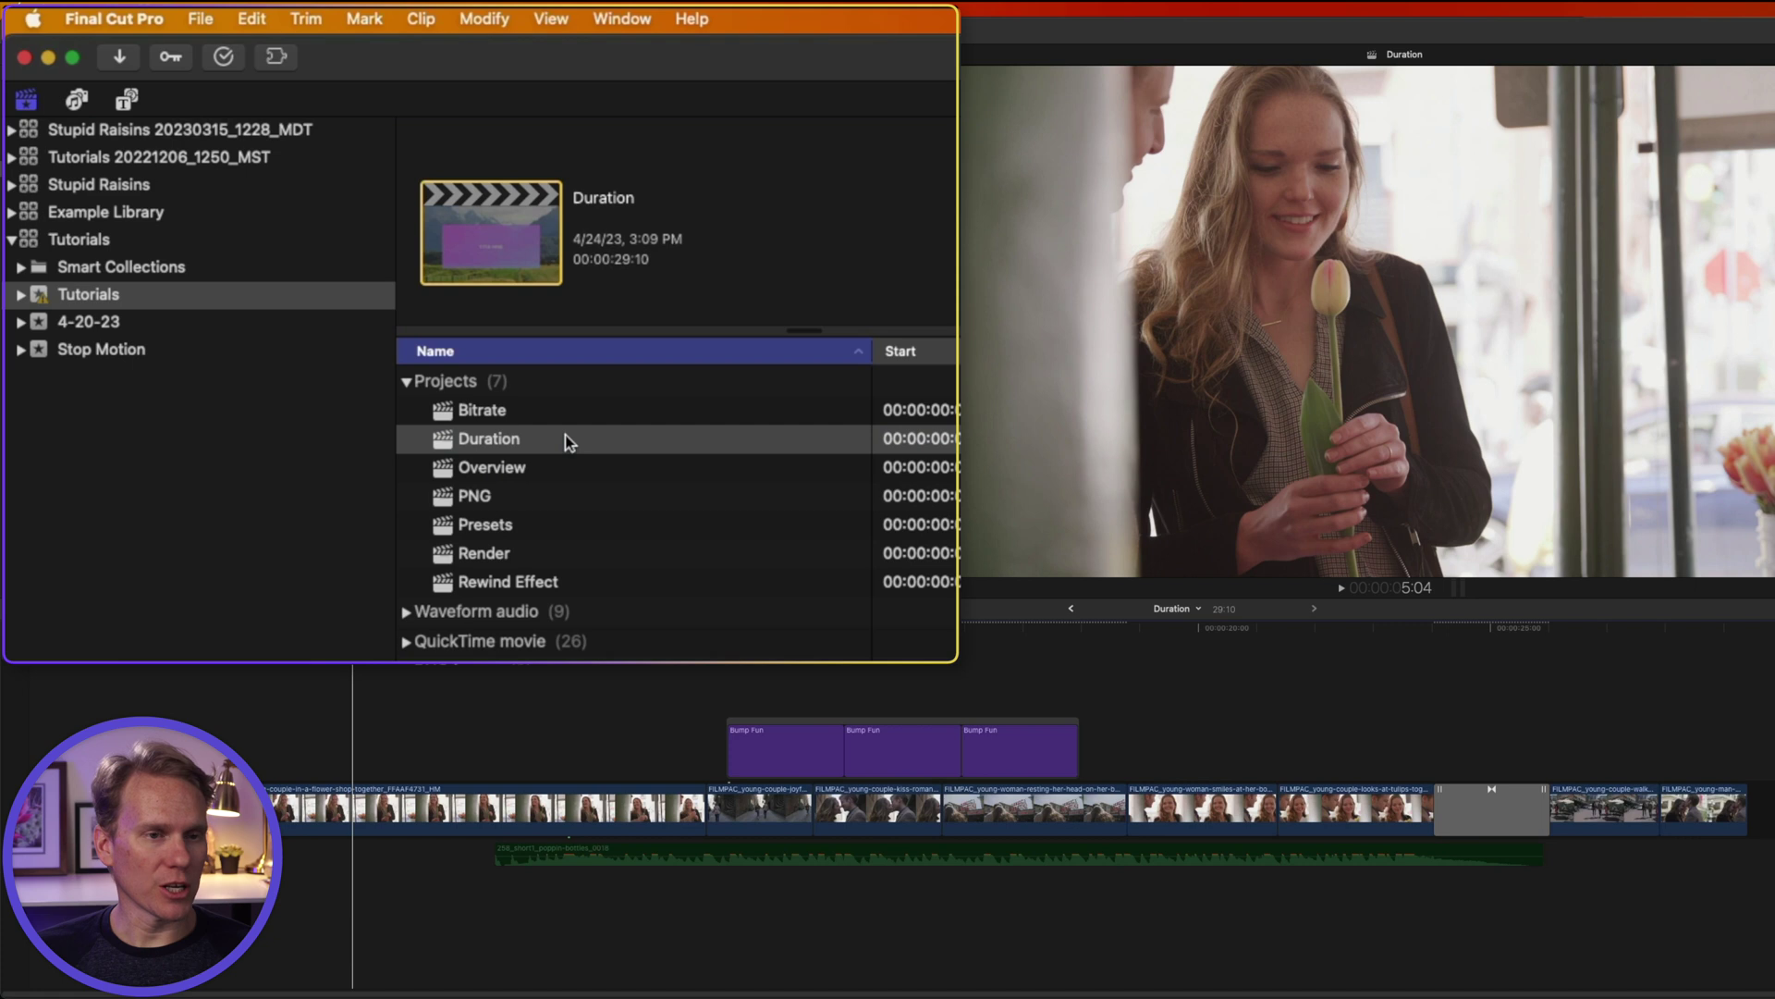
{"action": "double_click", "coordinate": [518, 522]}
{"action": "left_click", "coordinate": [515, 553]}
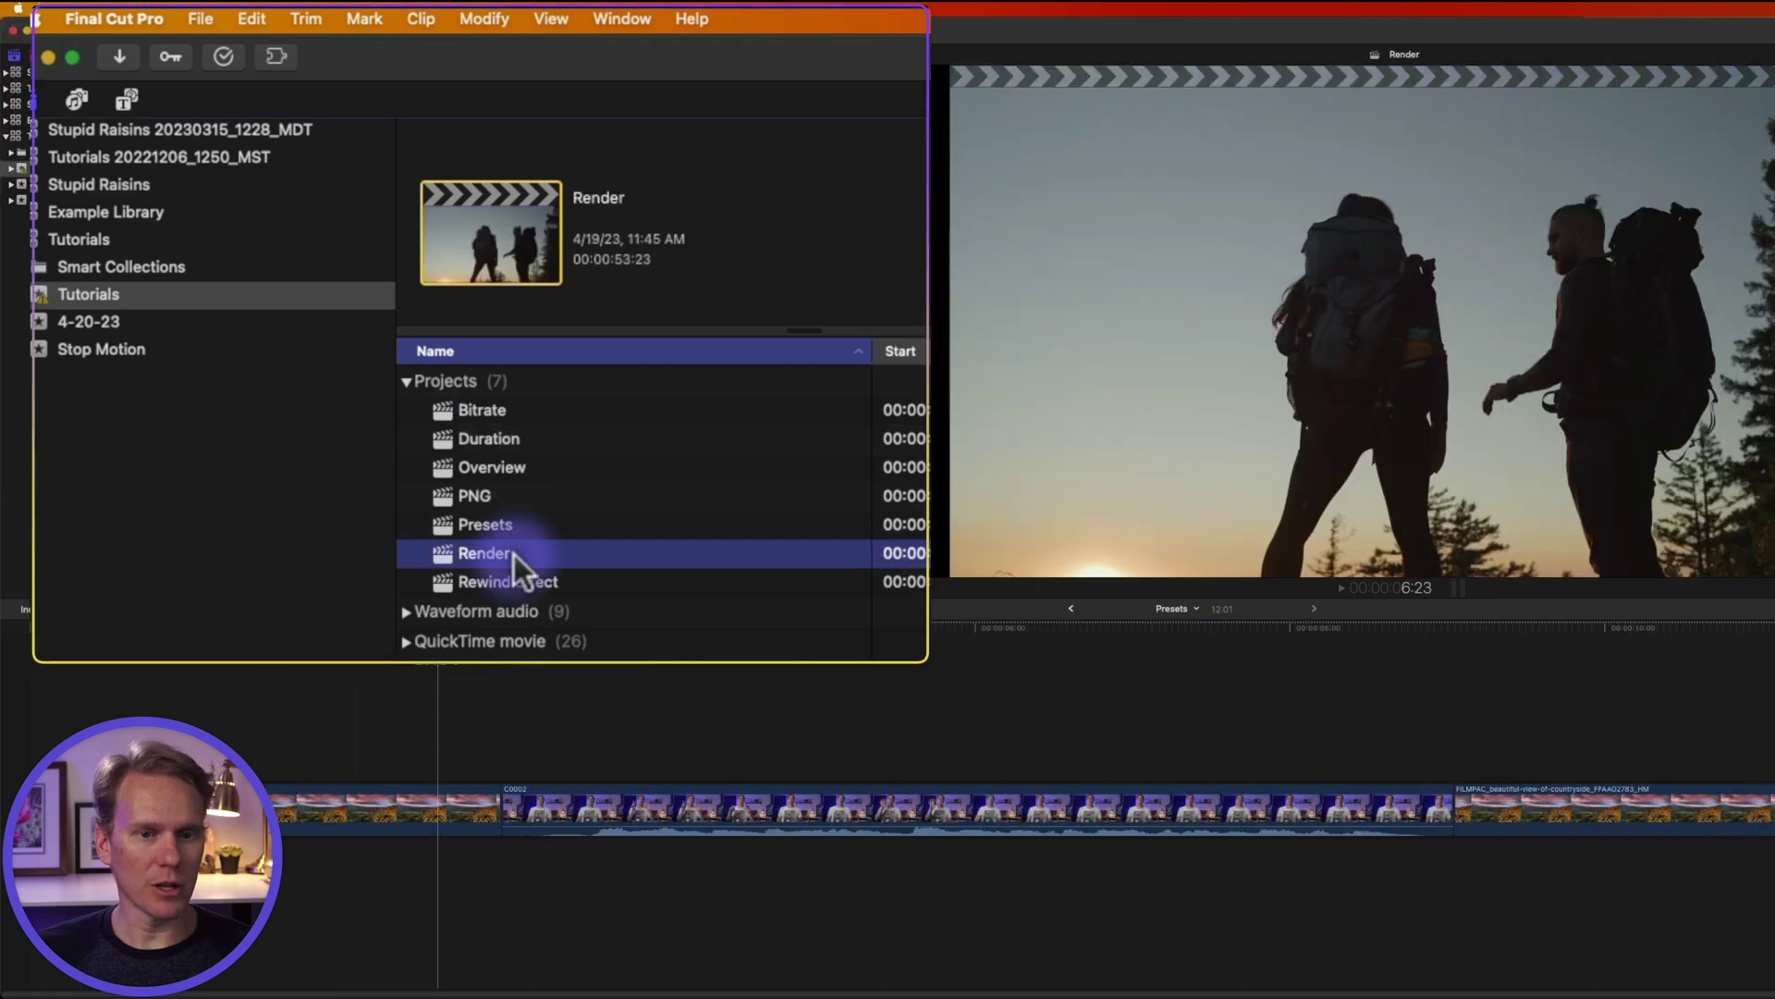
{"action": "double_click", "coordinate": [514, 553]}
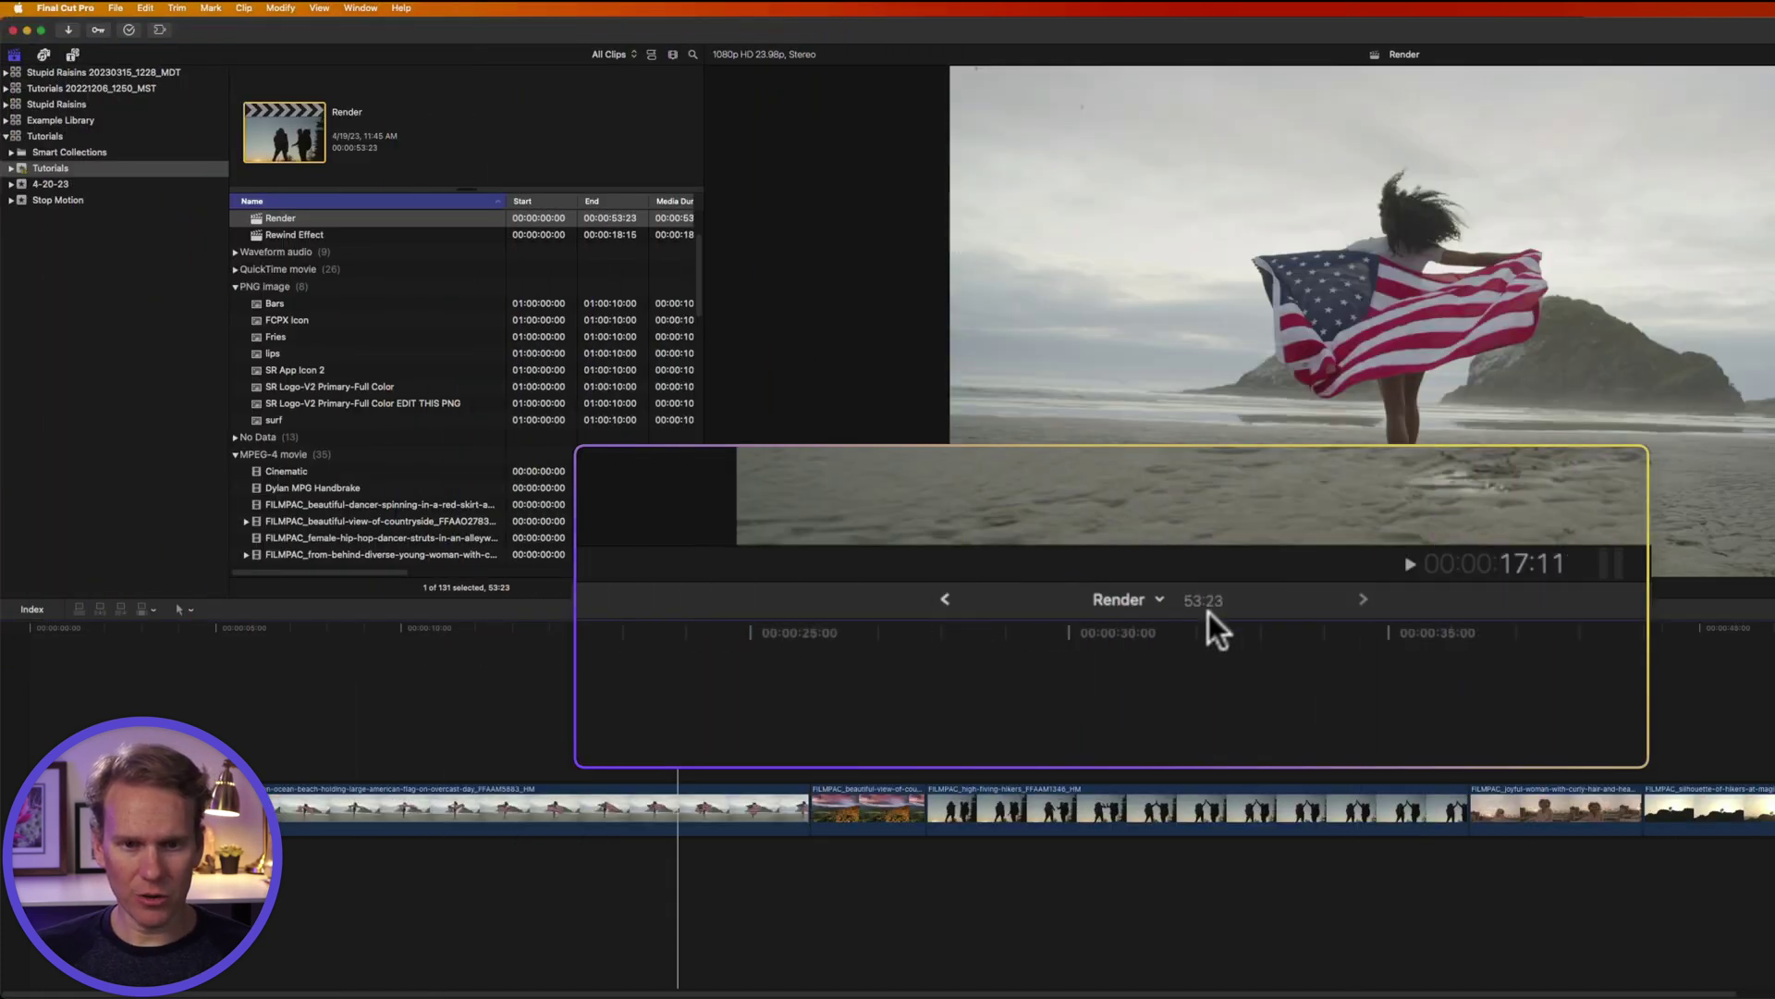
Step: Step back through the timeline history to Overview, then forward again to Presets
{"action": "left_click", "coordinate": [941, 601]}
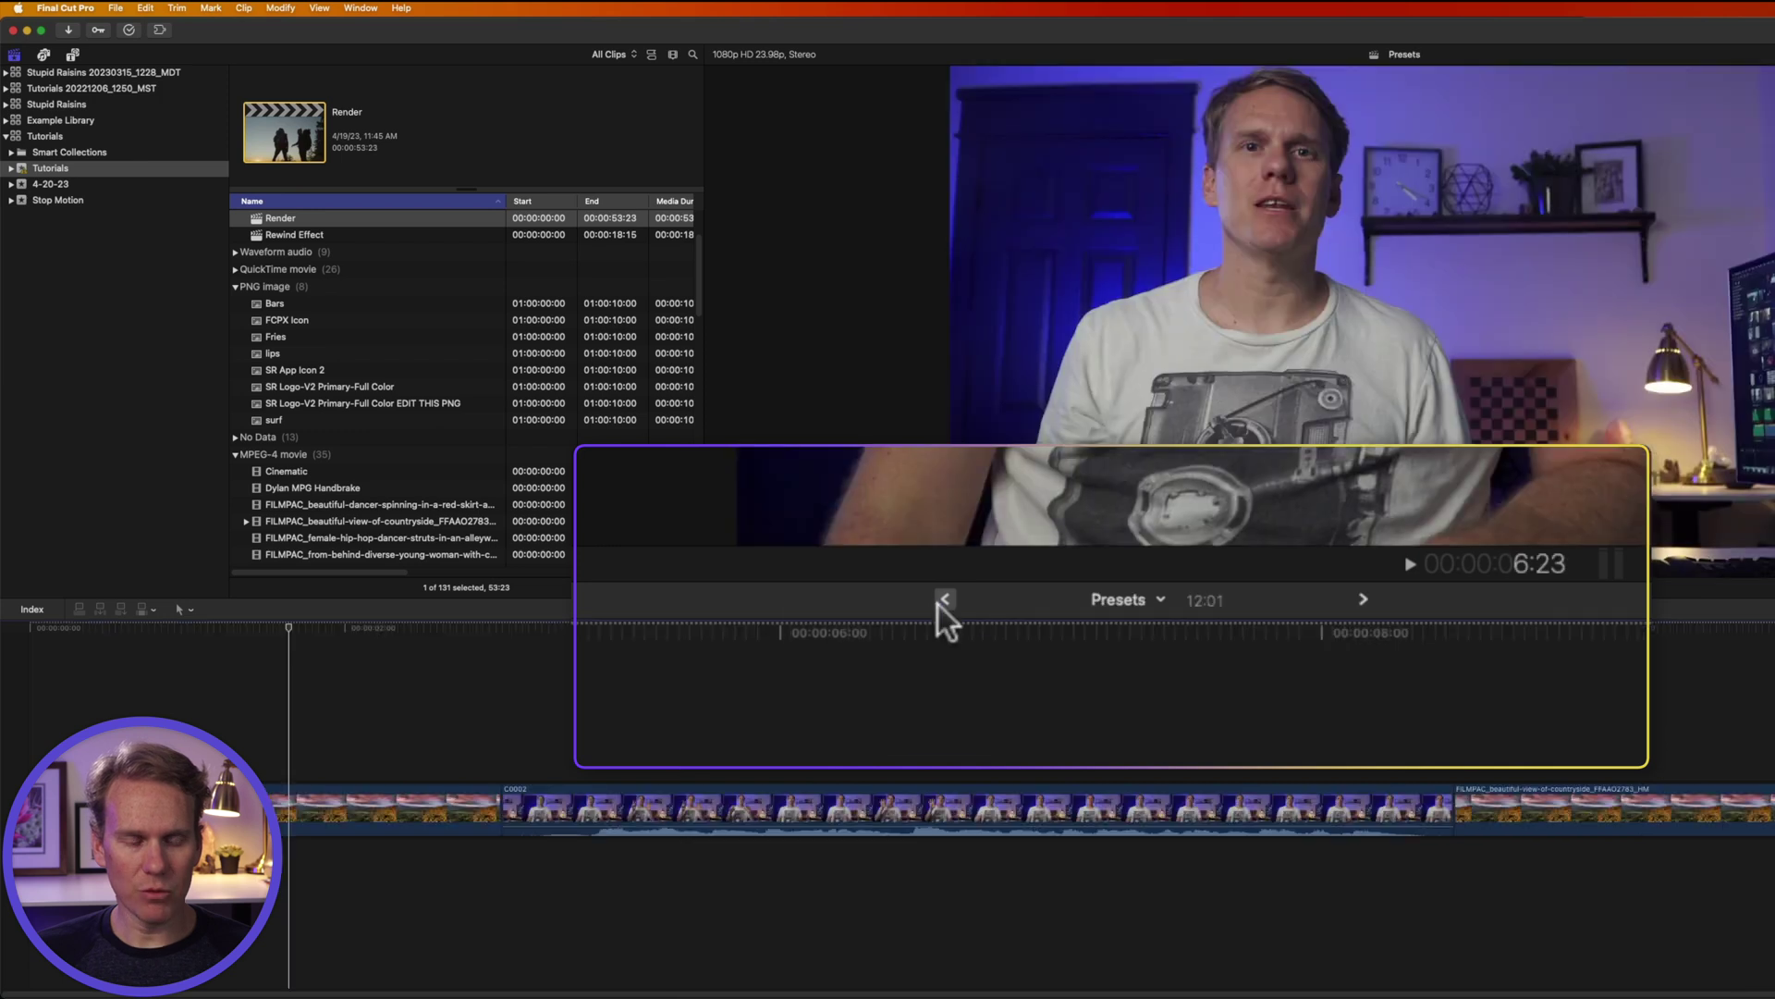
{"action": "left_click", "coordinate": [942, 601]}
{"action": "left_click", "coordinate": [941, 601]}
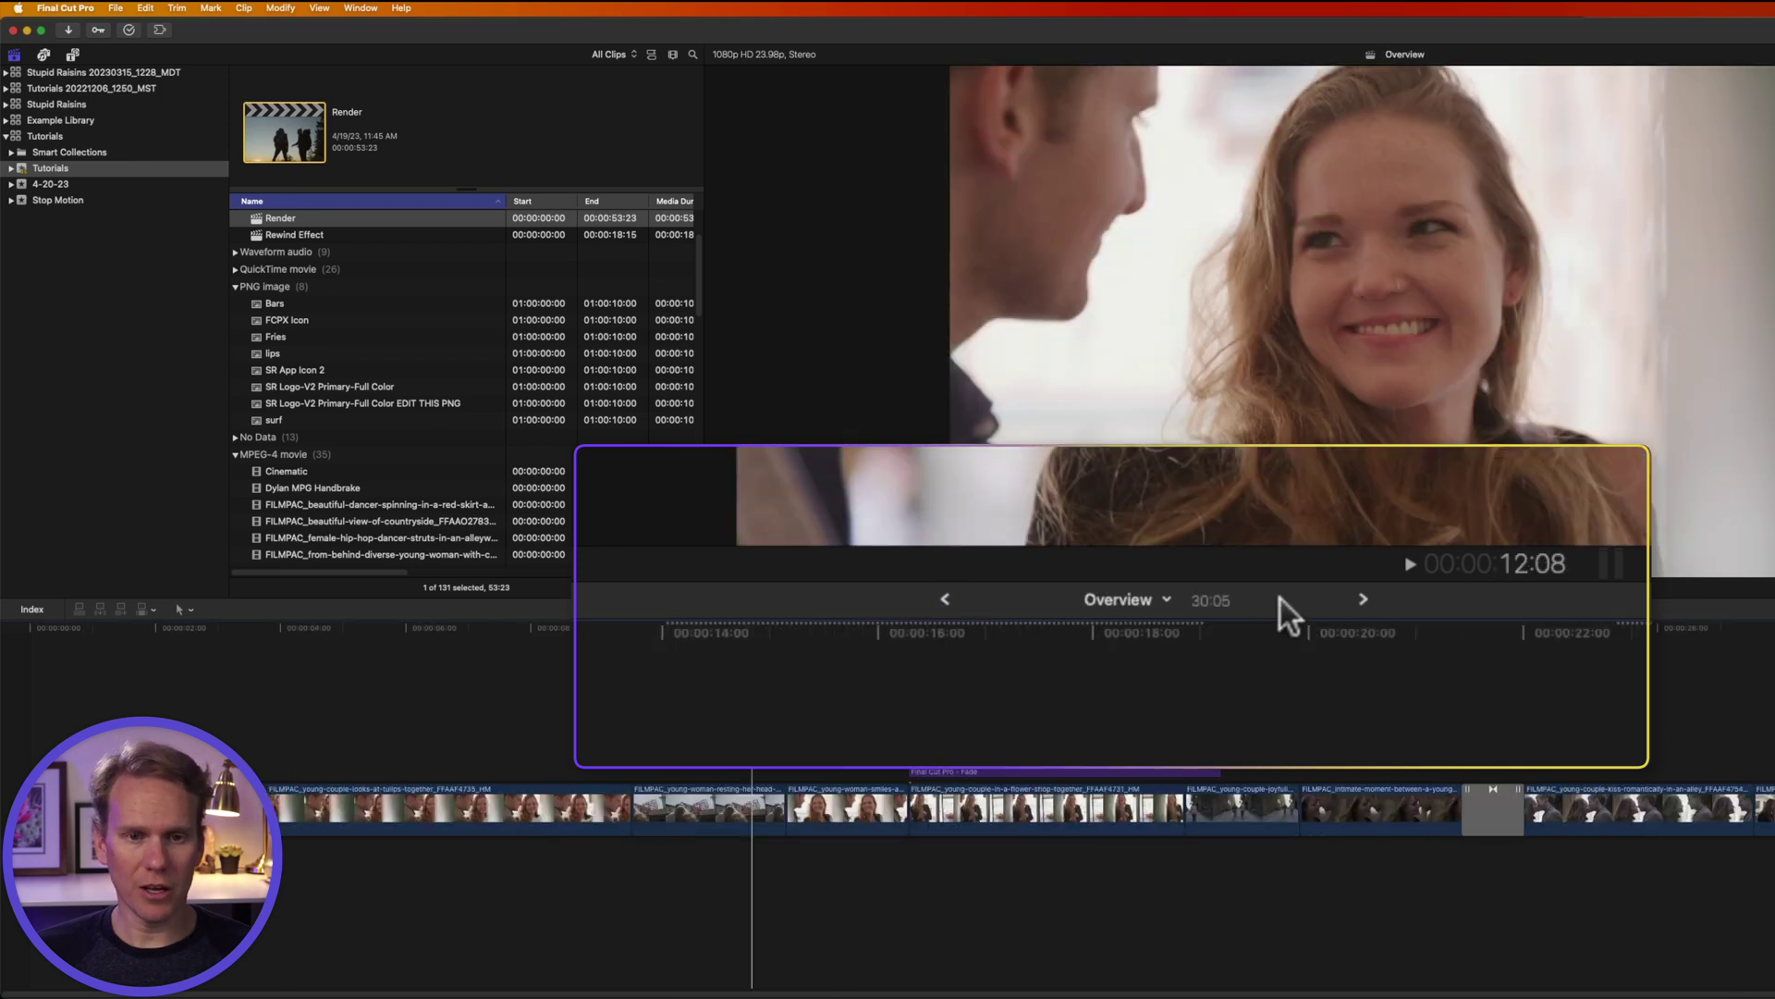
{"action": "left_click", "coordinate": [1363, 599]}
{"action": "left_click", "coordinate": [1363, 599]}
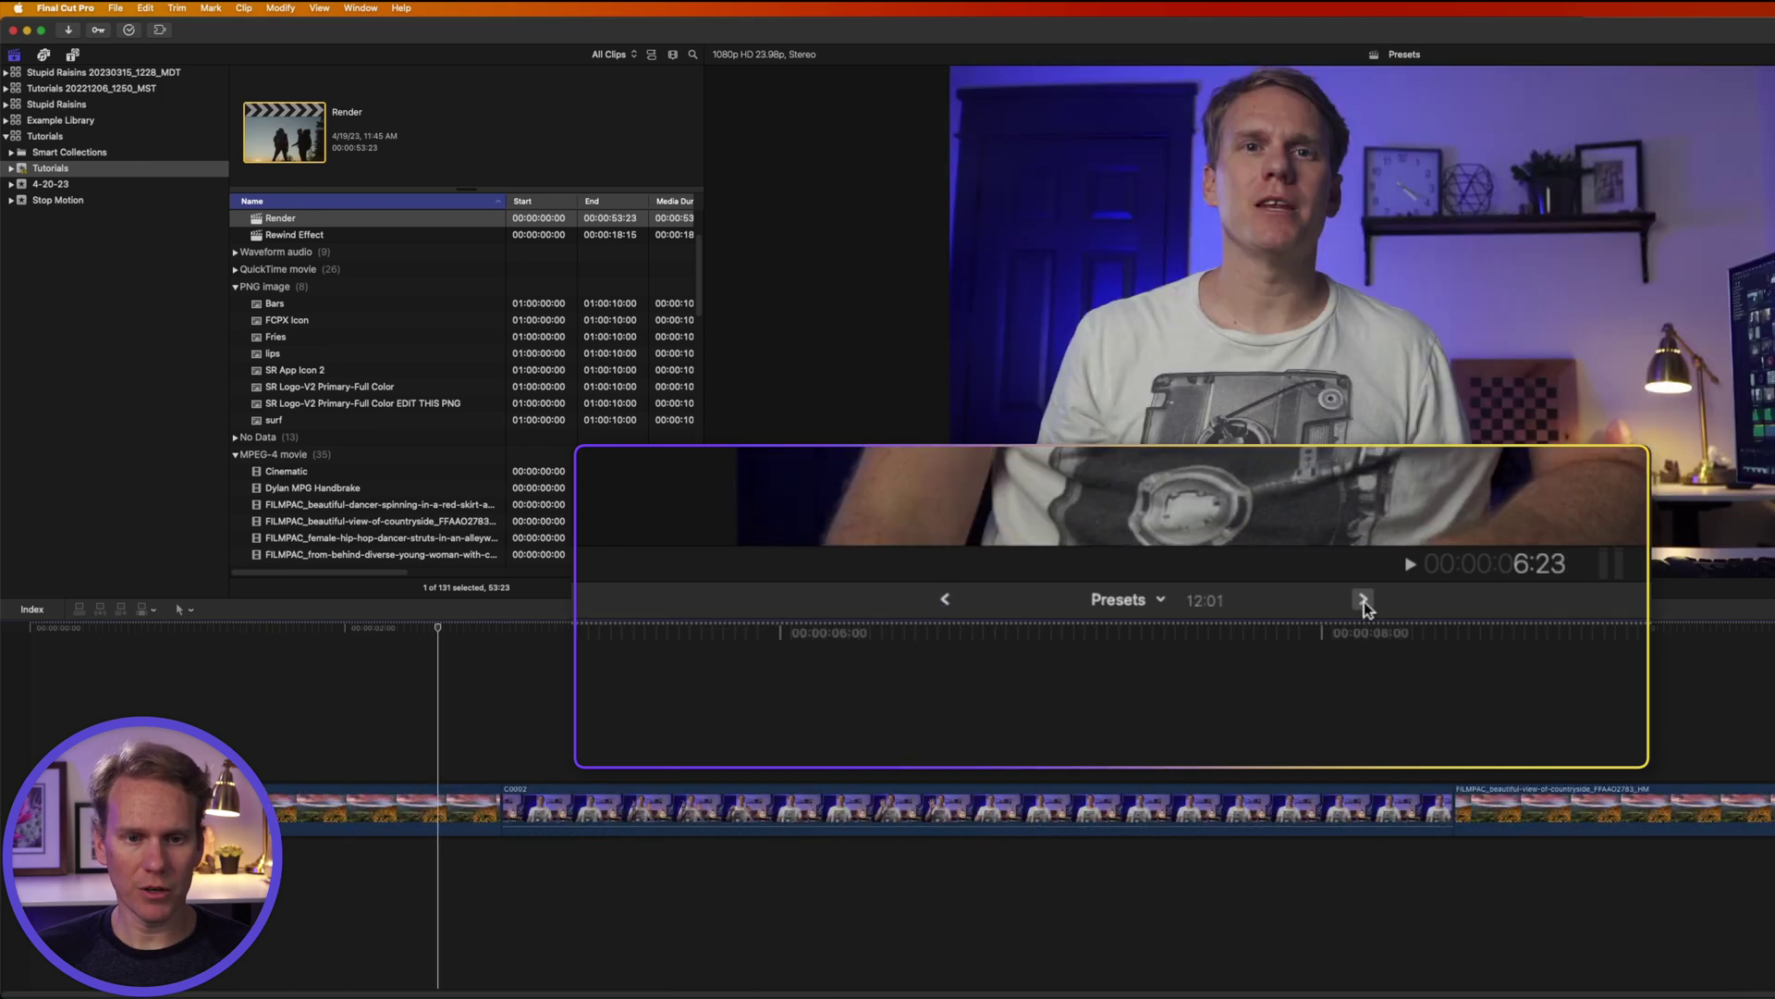
Step: Close the Presets timeline from its title dropdown and step through the remaining open timelines
{"action": "left_click", "coordinate": [1162, 602]}
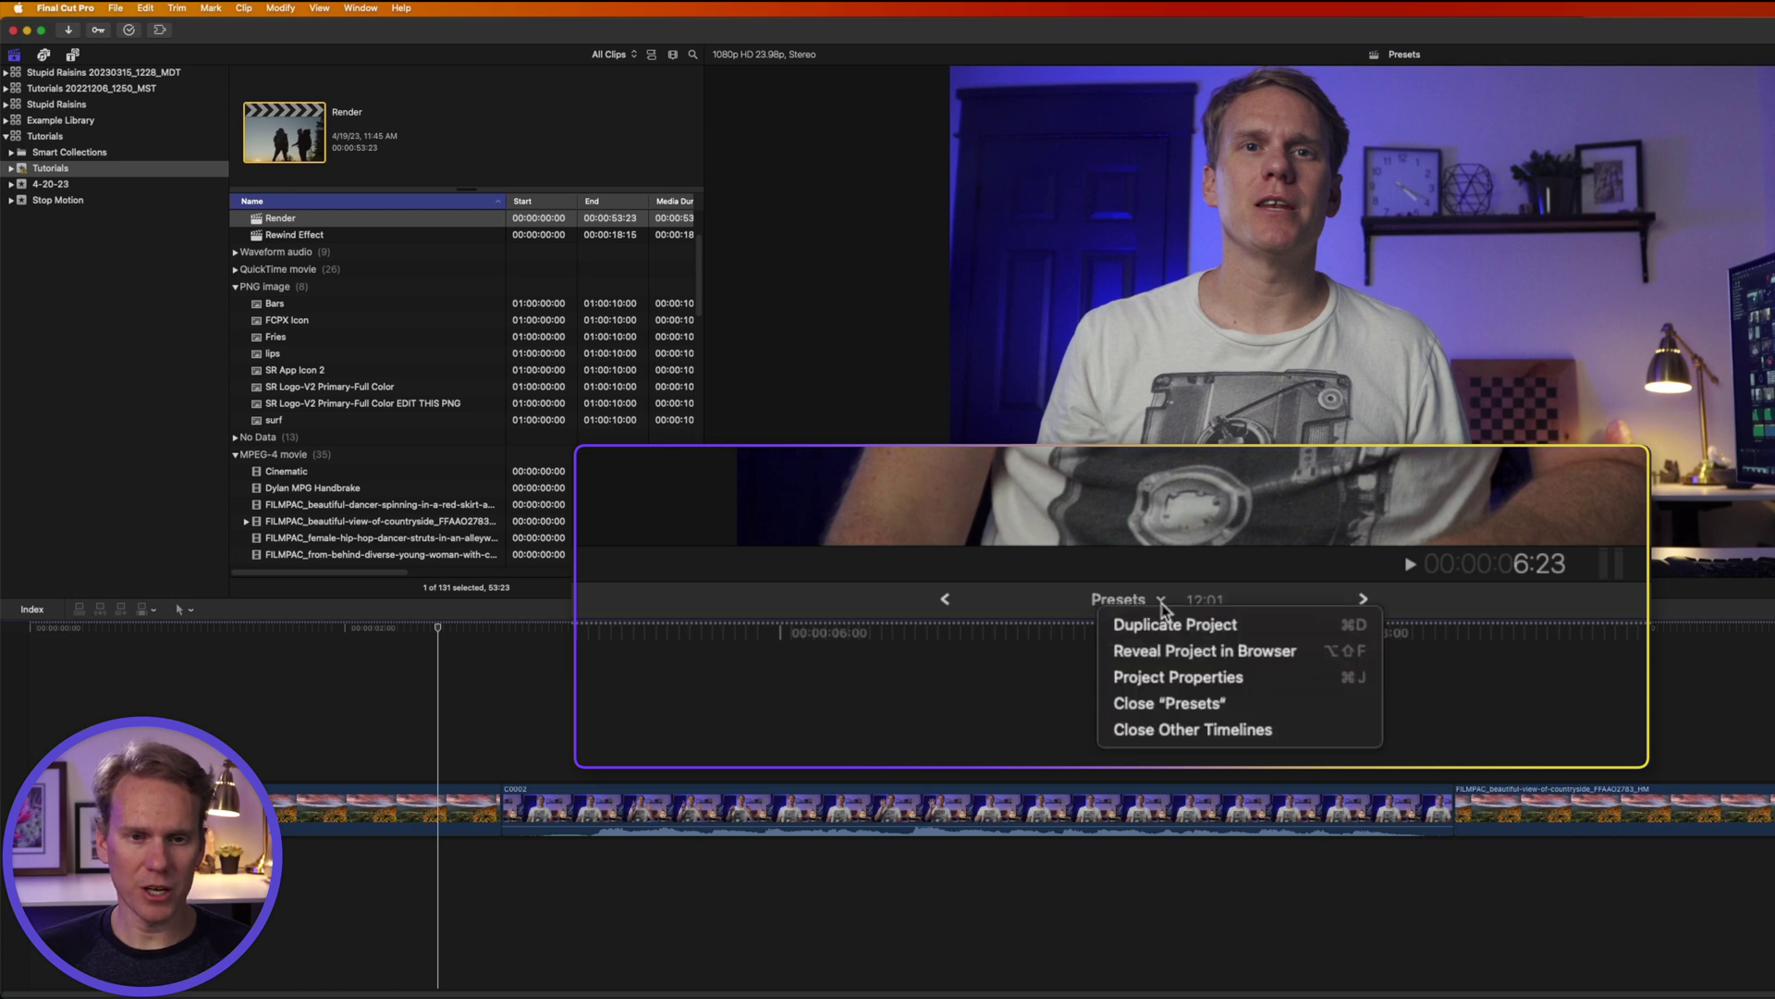
{"action": "left_click", "coordinate": [1232, 701]}
{"action": "left_click", "coordinate": [951, 599]}
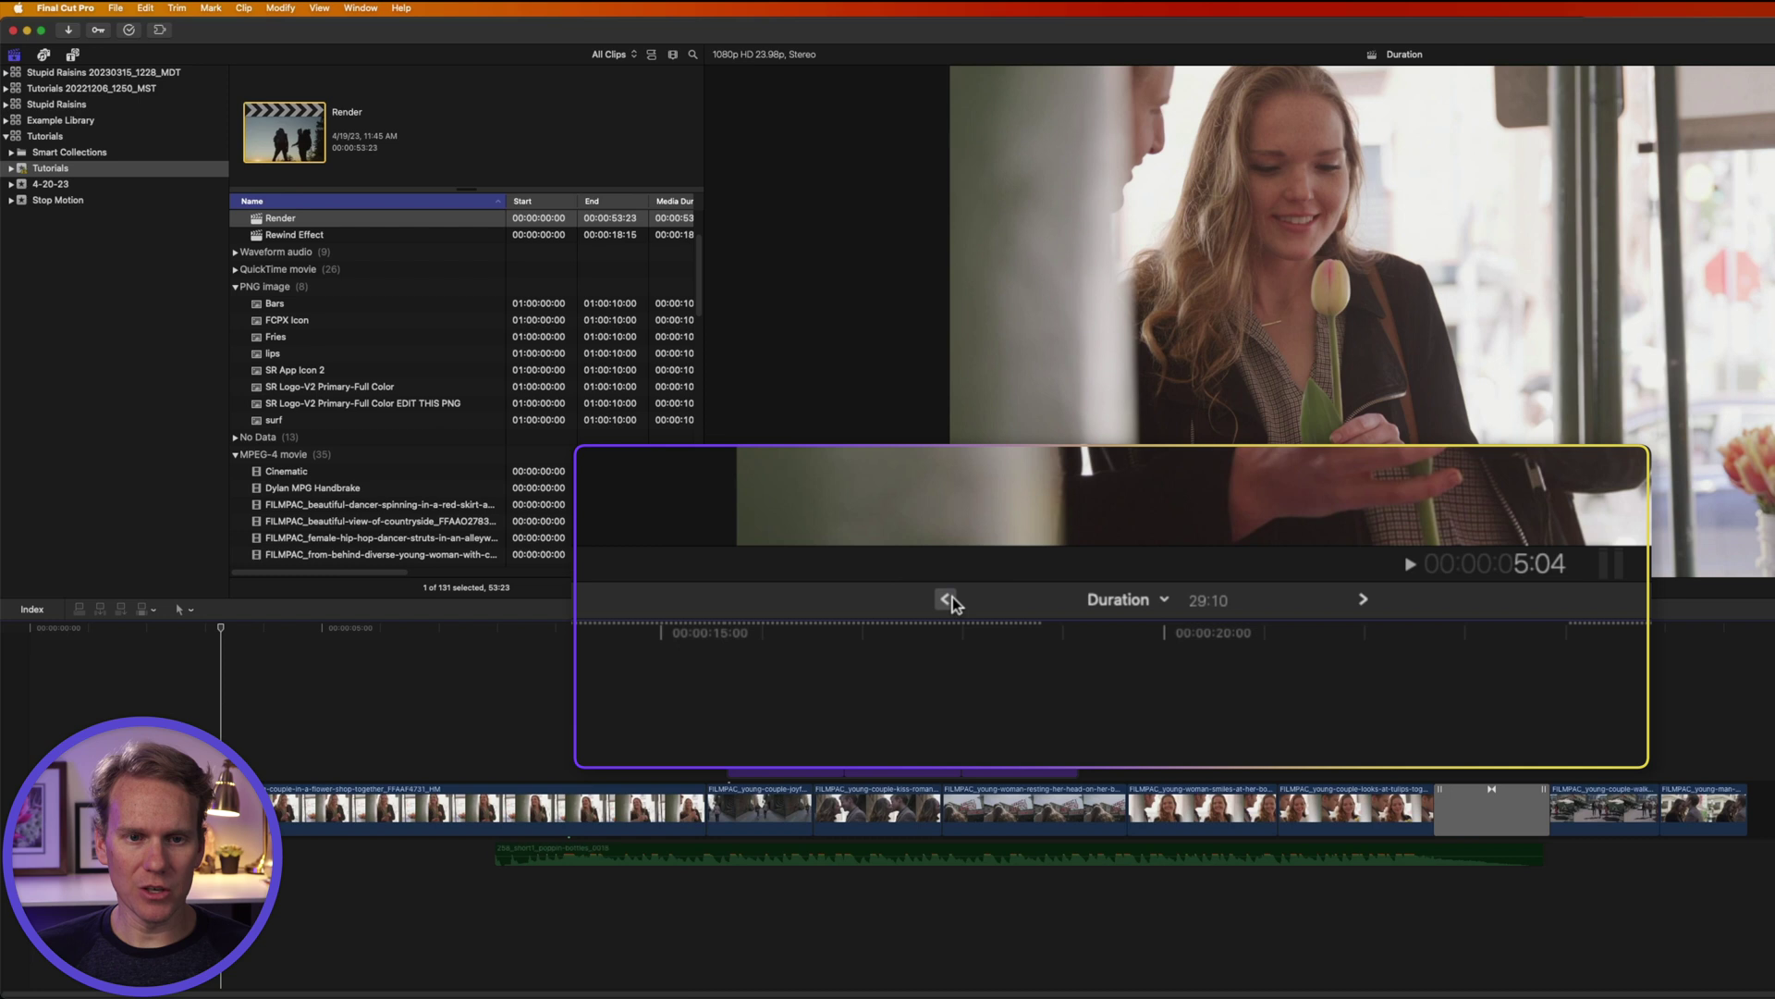
{"action": "left_click", "coordinate": [945, 599]}
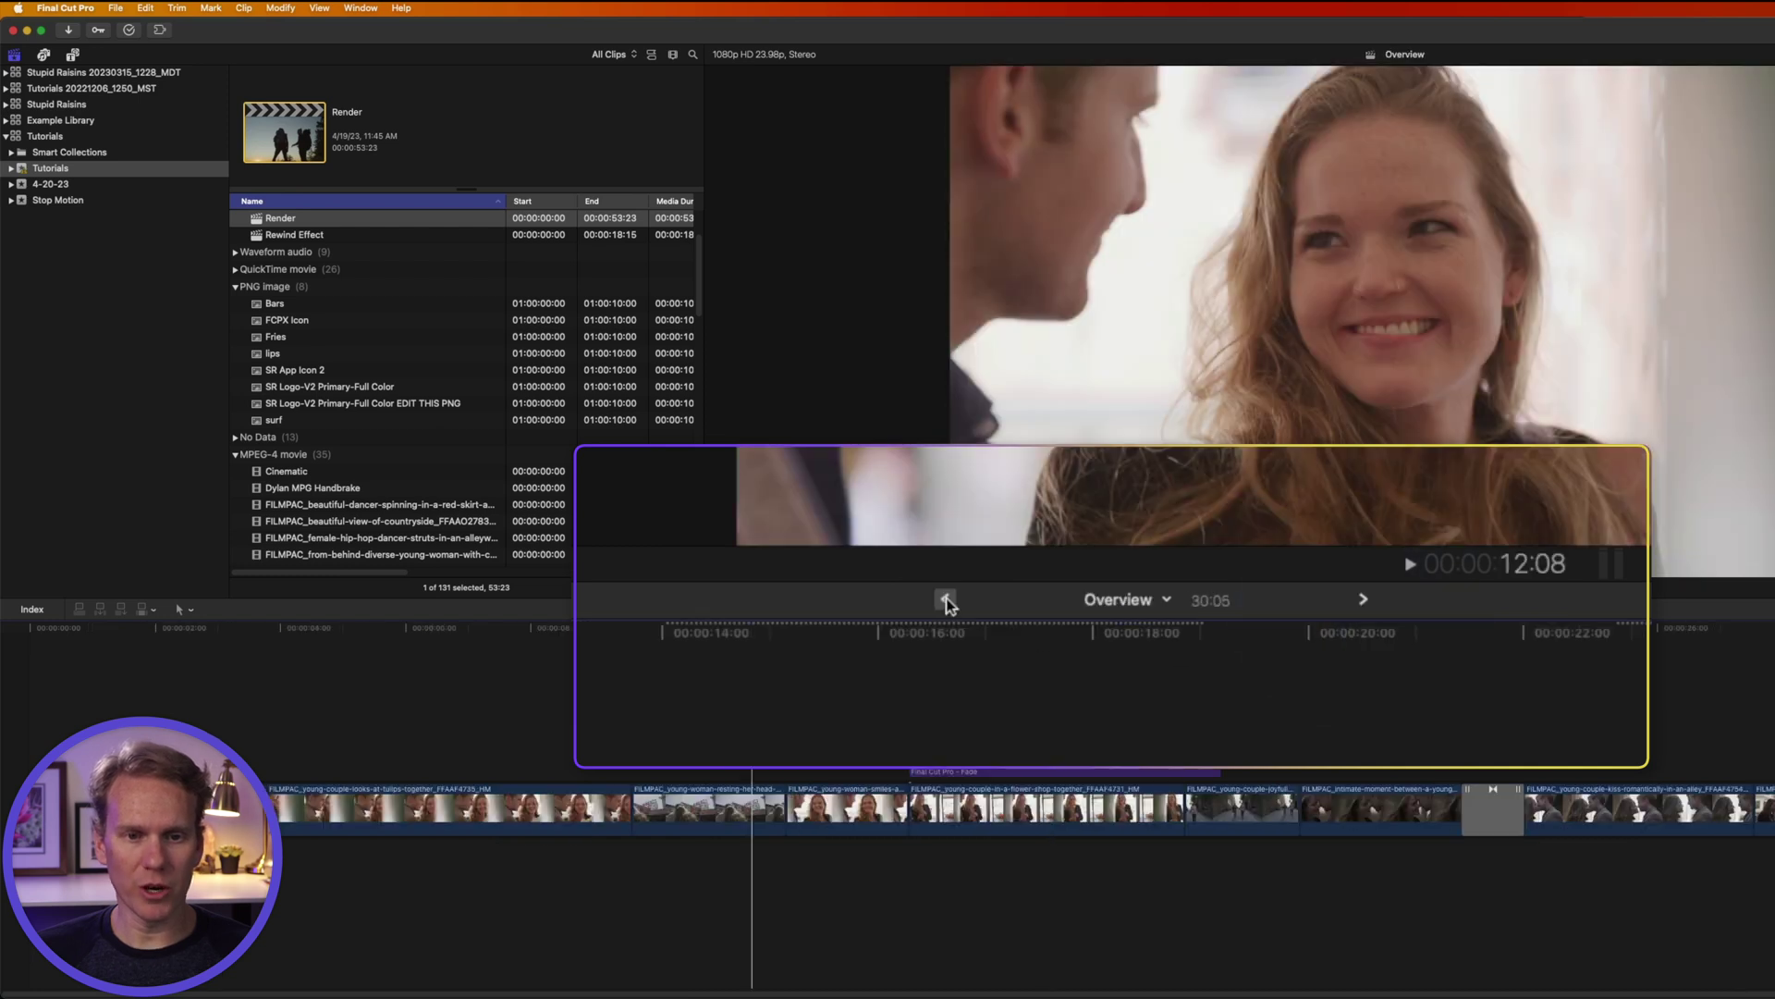
{"action": "left_click", "coordinate": [945, 600]}
{"action": "left_click", "coordinate": [1361, 599]}
{"action": "left_click", "coordinate": [1361, 599]}
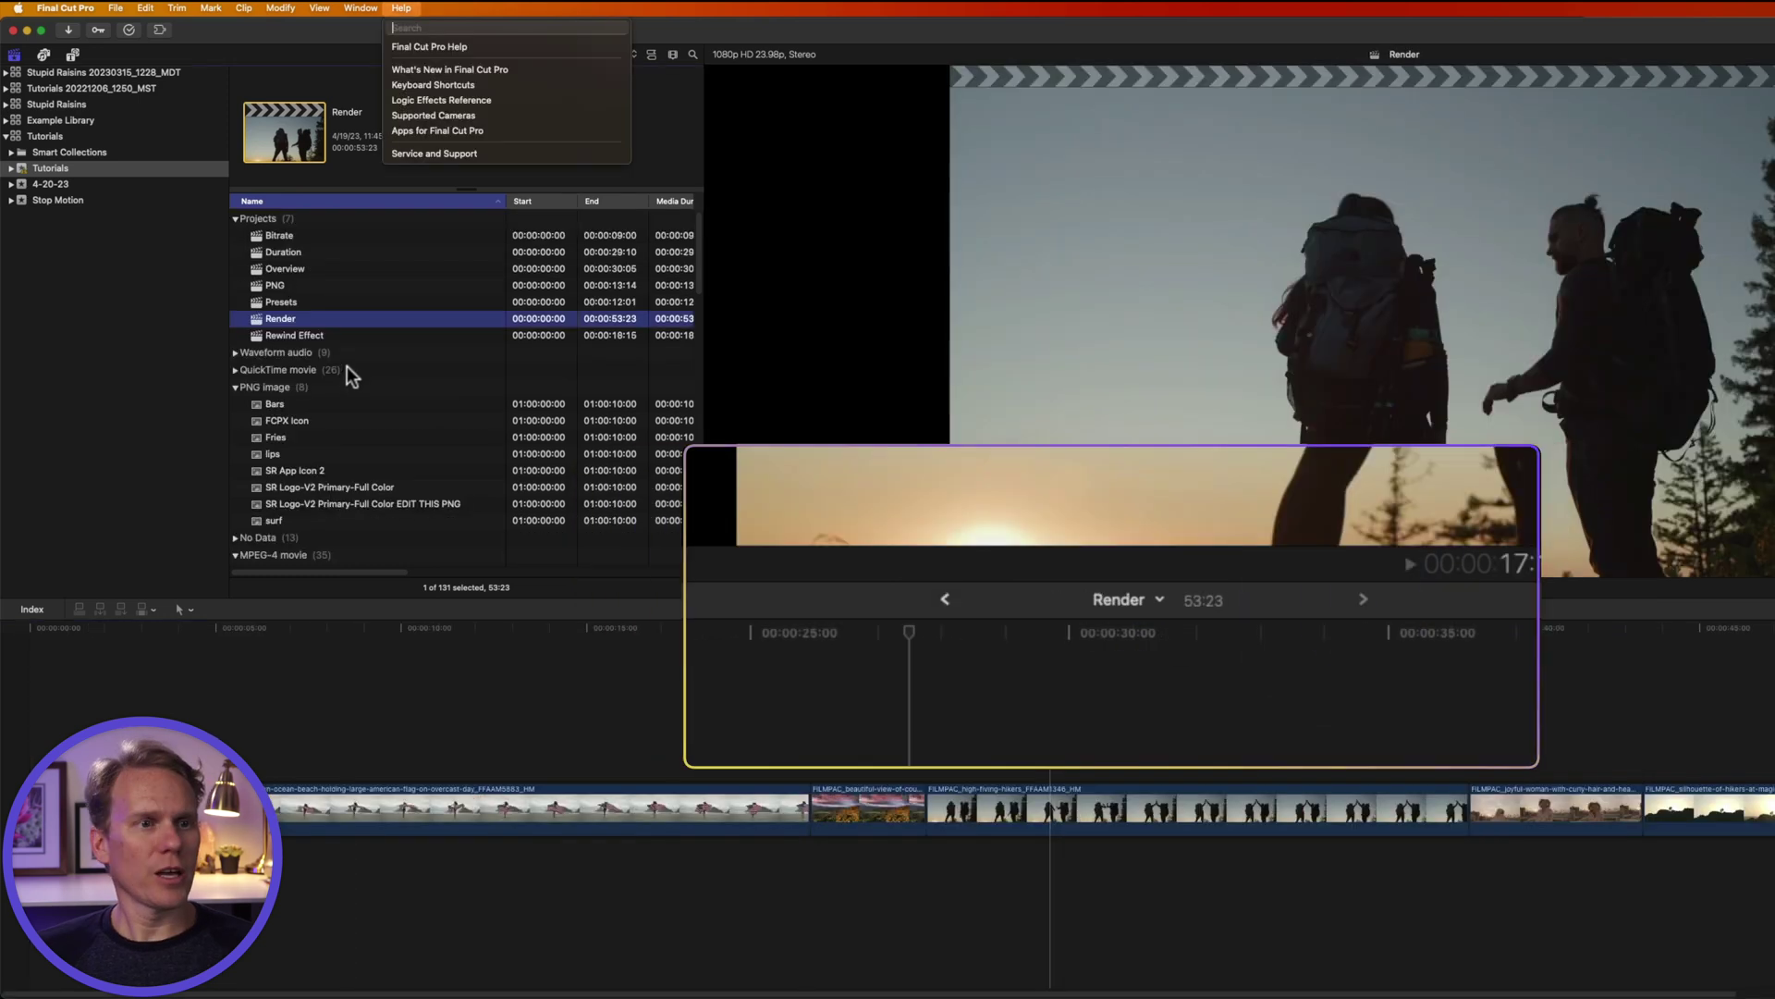
{"action": "left_click", "coordinate": [378, 320]}
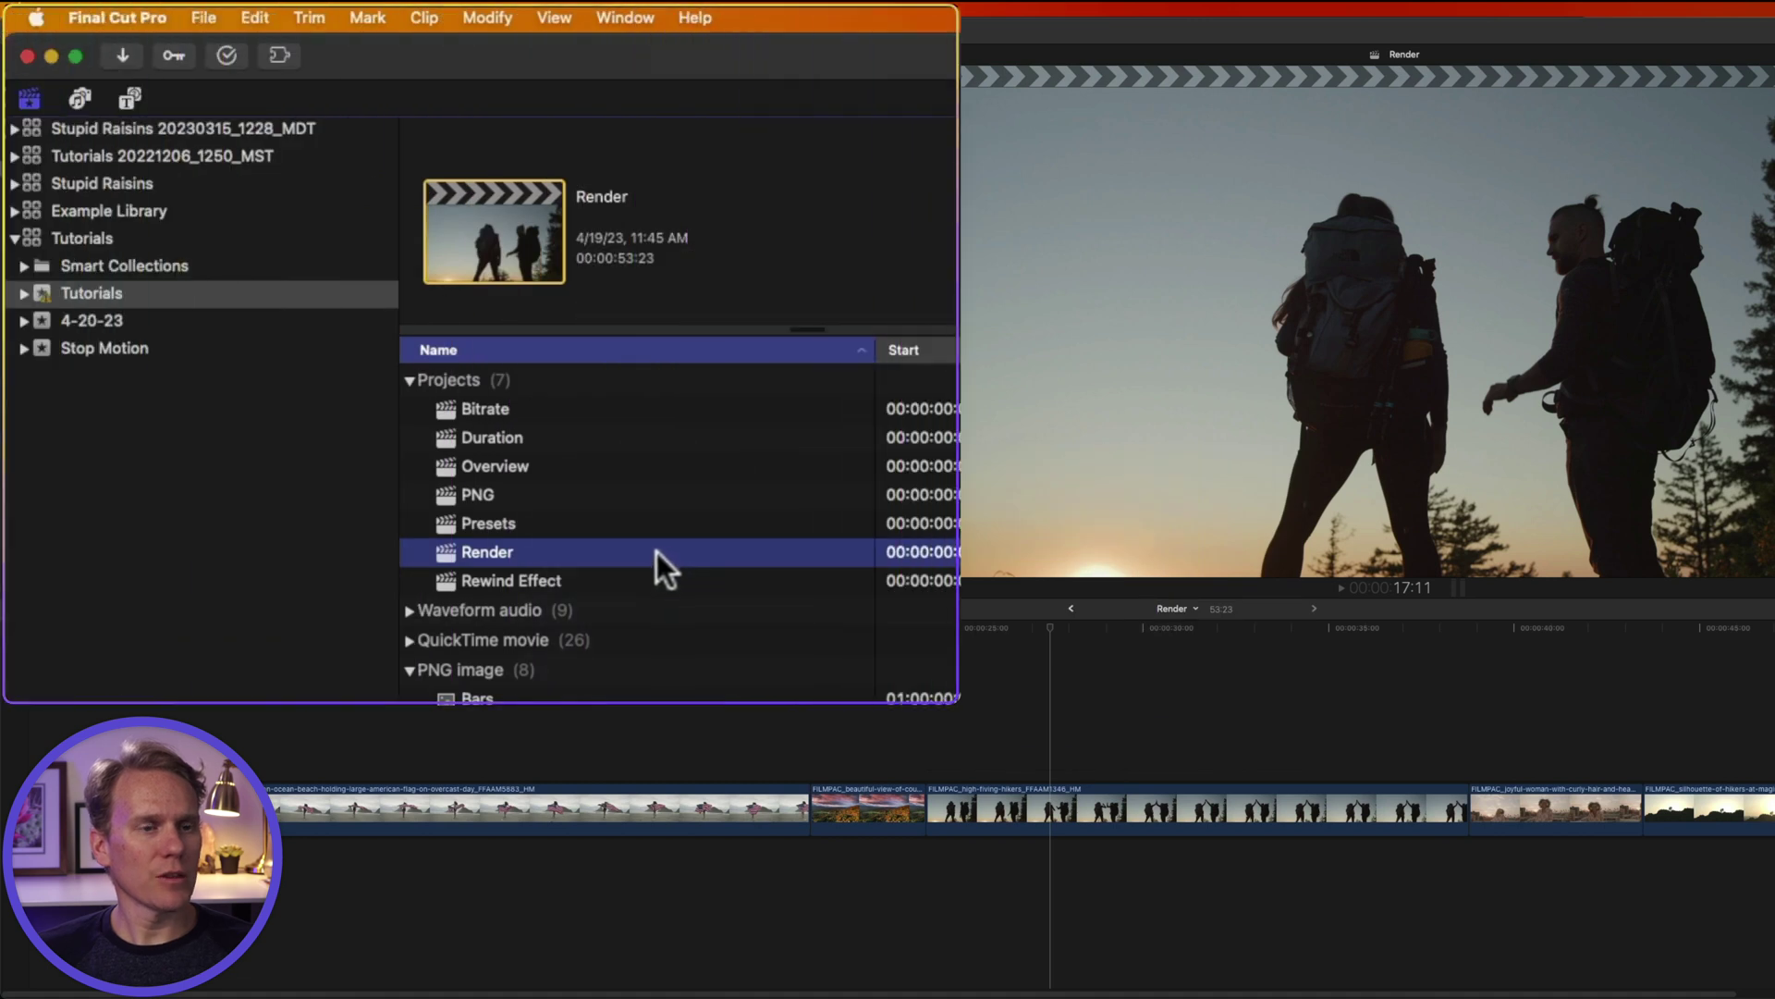
Step: Choose File > Close "Render", then File > Close Other Timelines, leaving the 29:10 Duration project
{"action": "left_click", "coordinate": [202, 11]}
{"action": "left_click", "coordinate": [337, 618]}
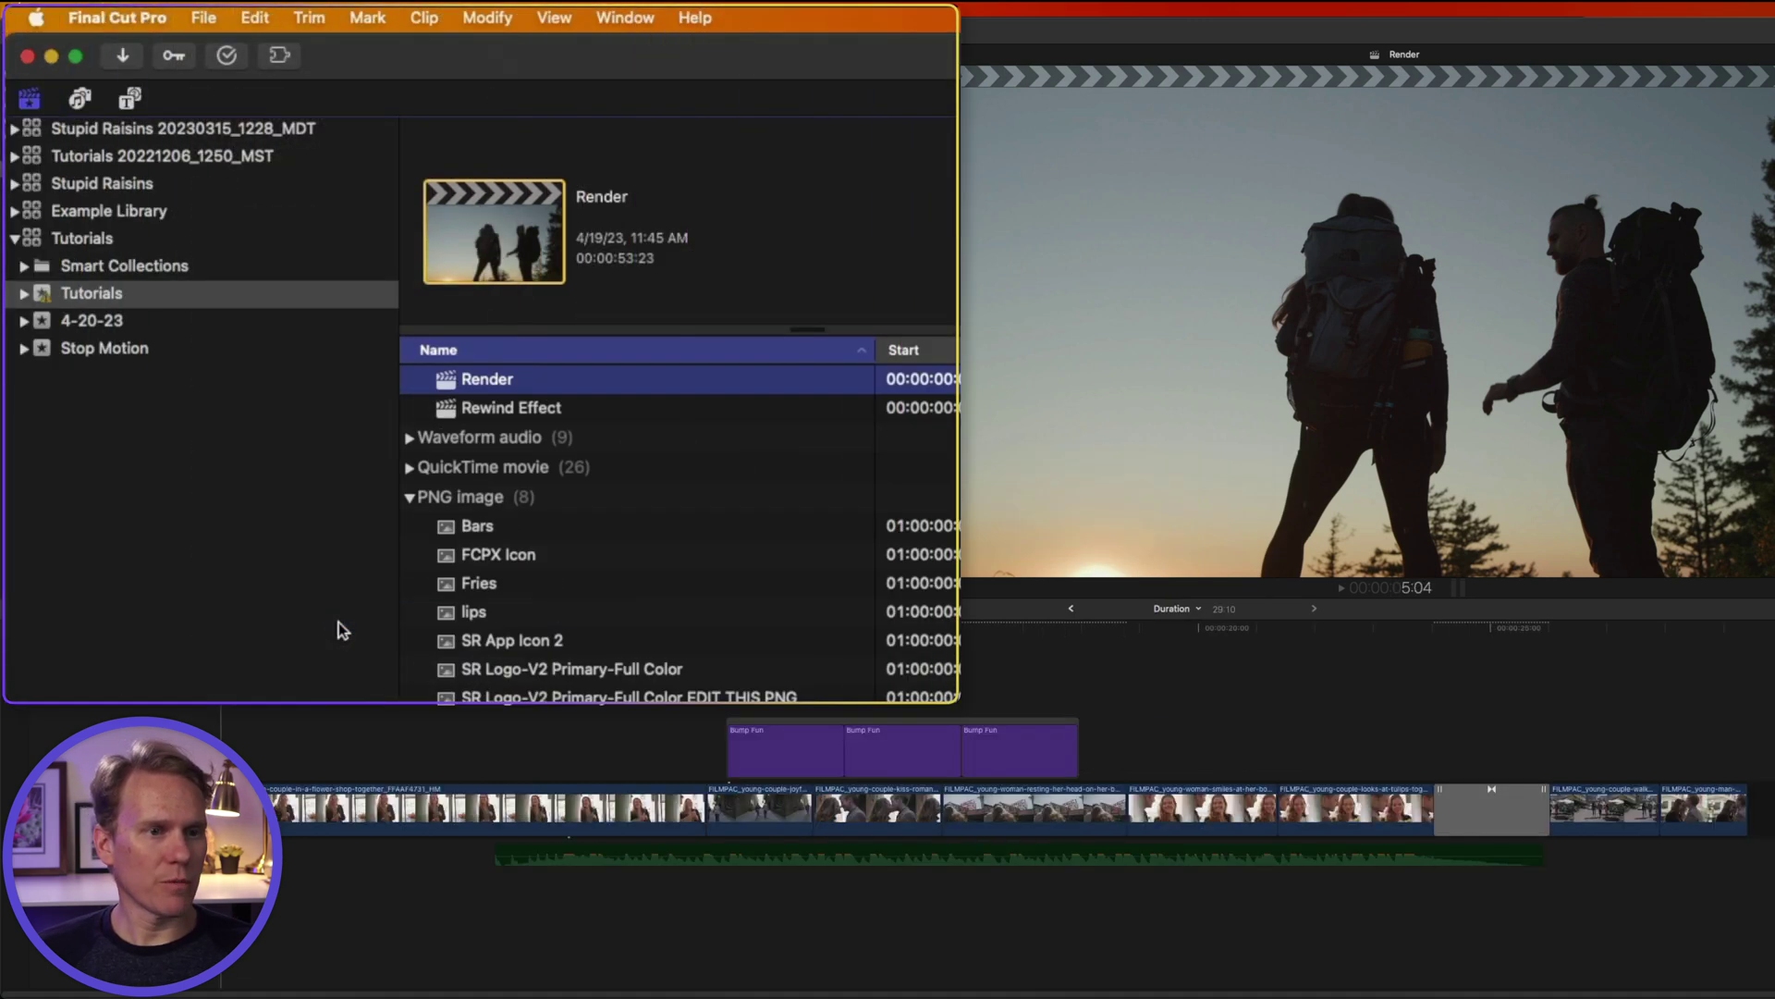
{"action": "left_click", "coordinate": [202, 18]}
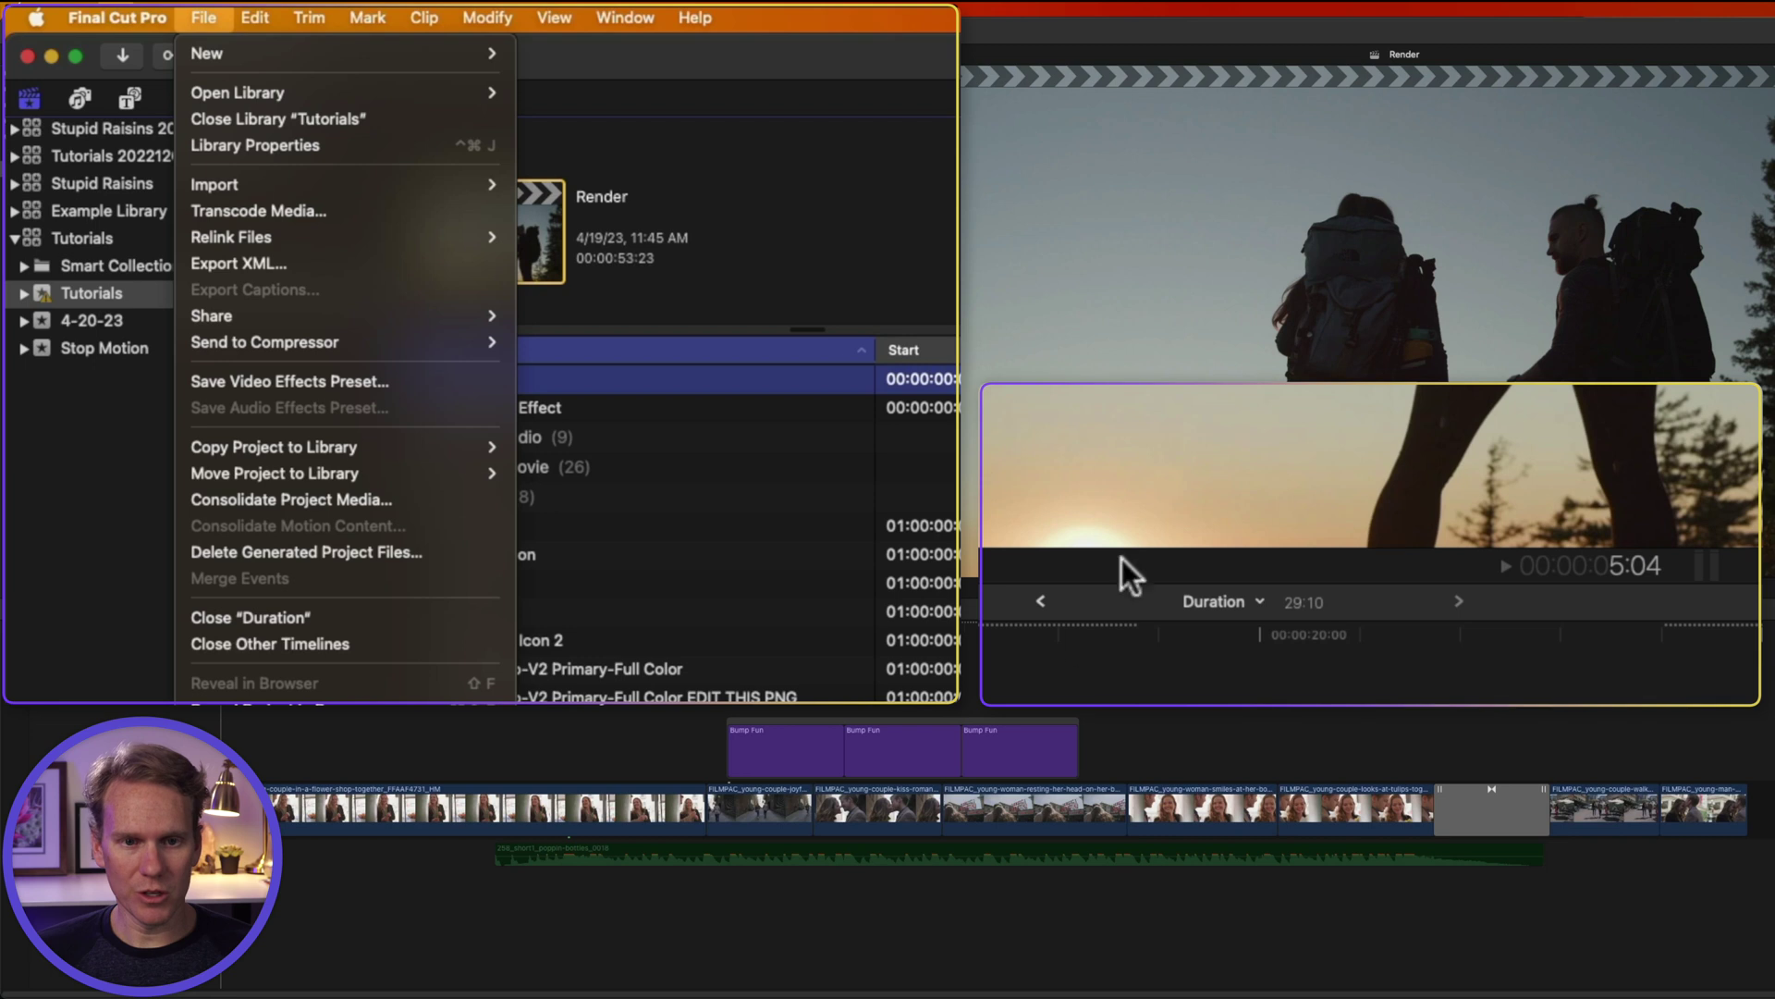
{"action": "left_click", "coordinate": [412, 644]}
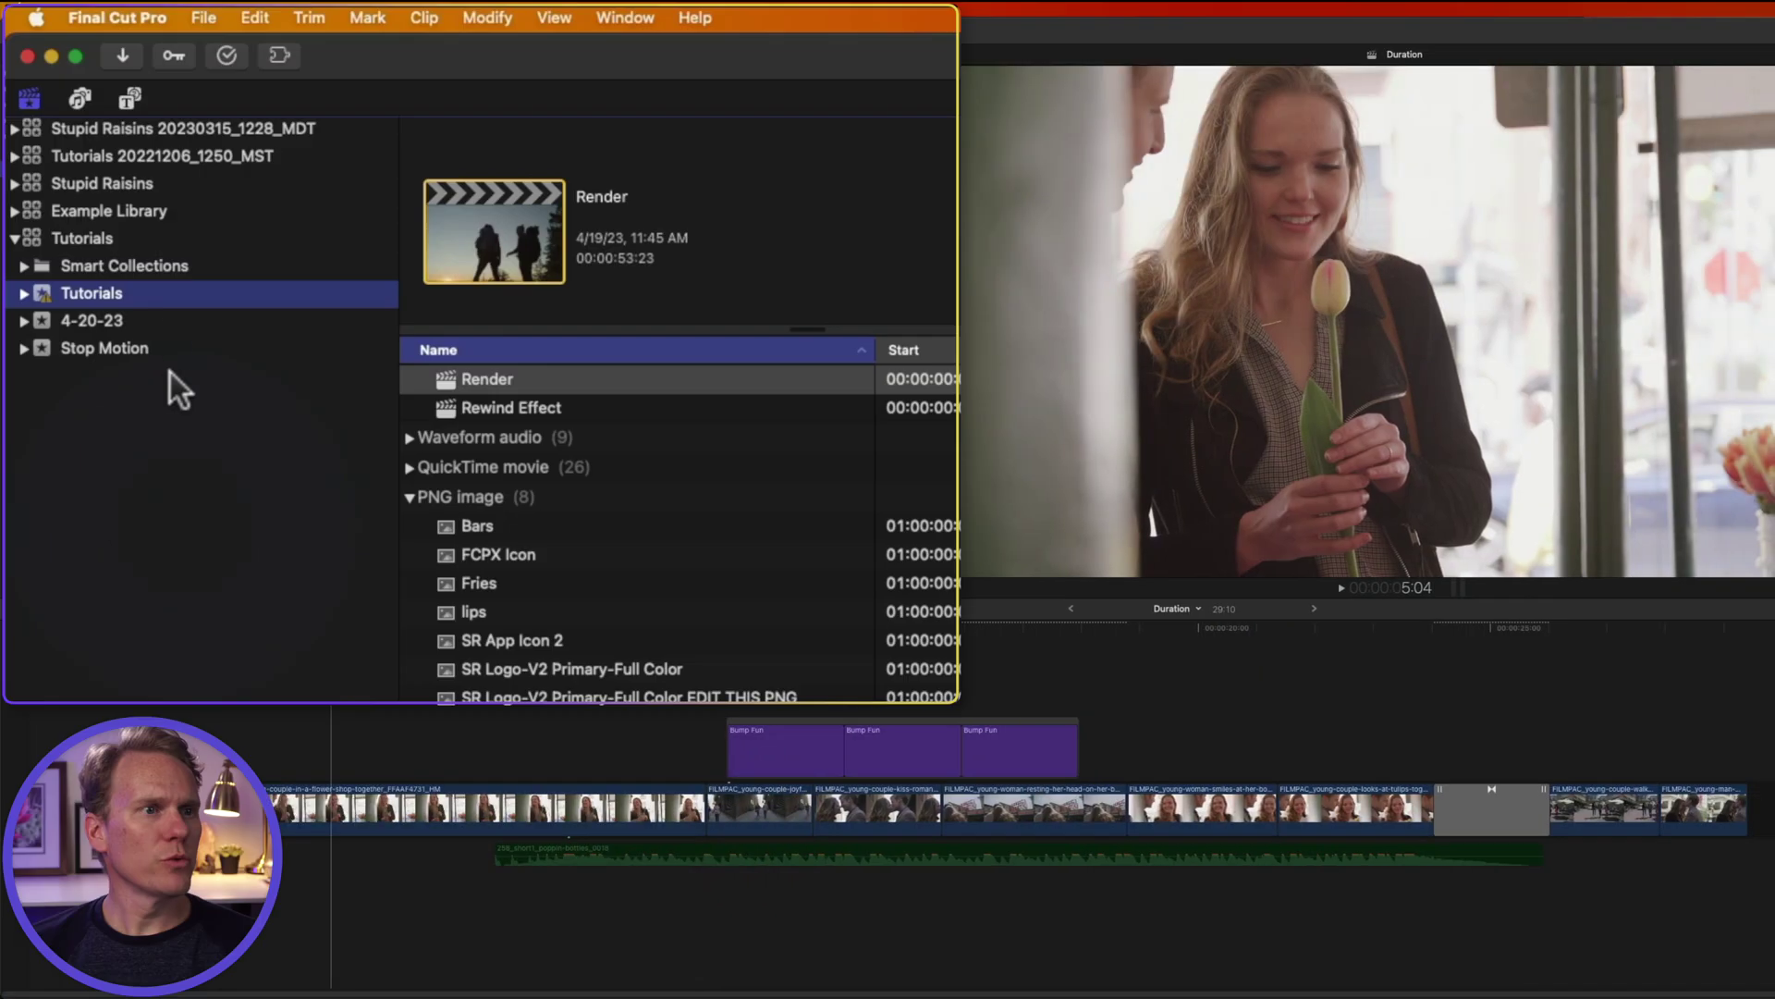
Step: Rename the dated Stupid Raisins library to New Name
{"action": "left_click", "coordinate": [207, 132]}
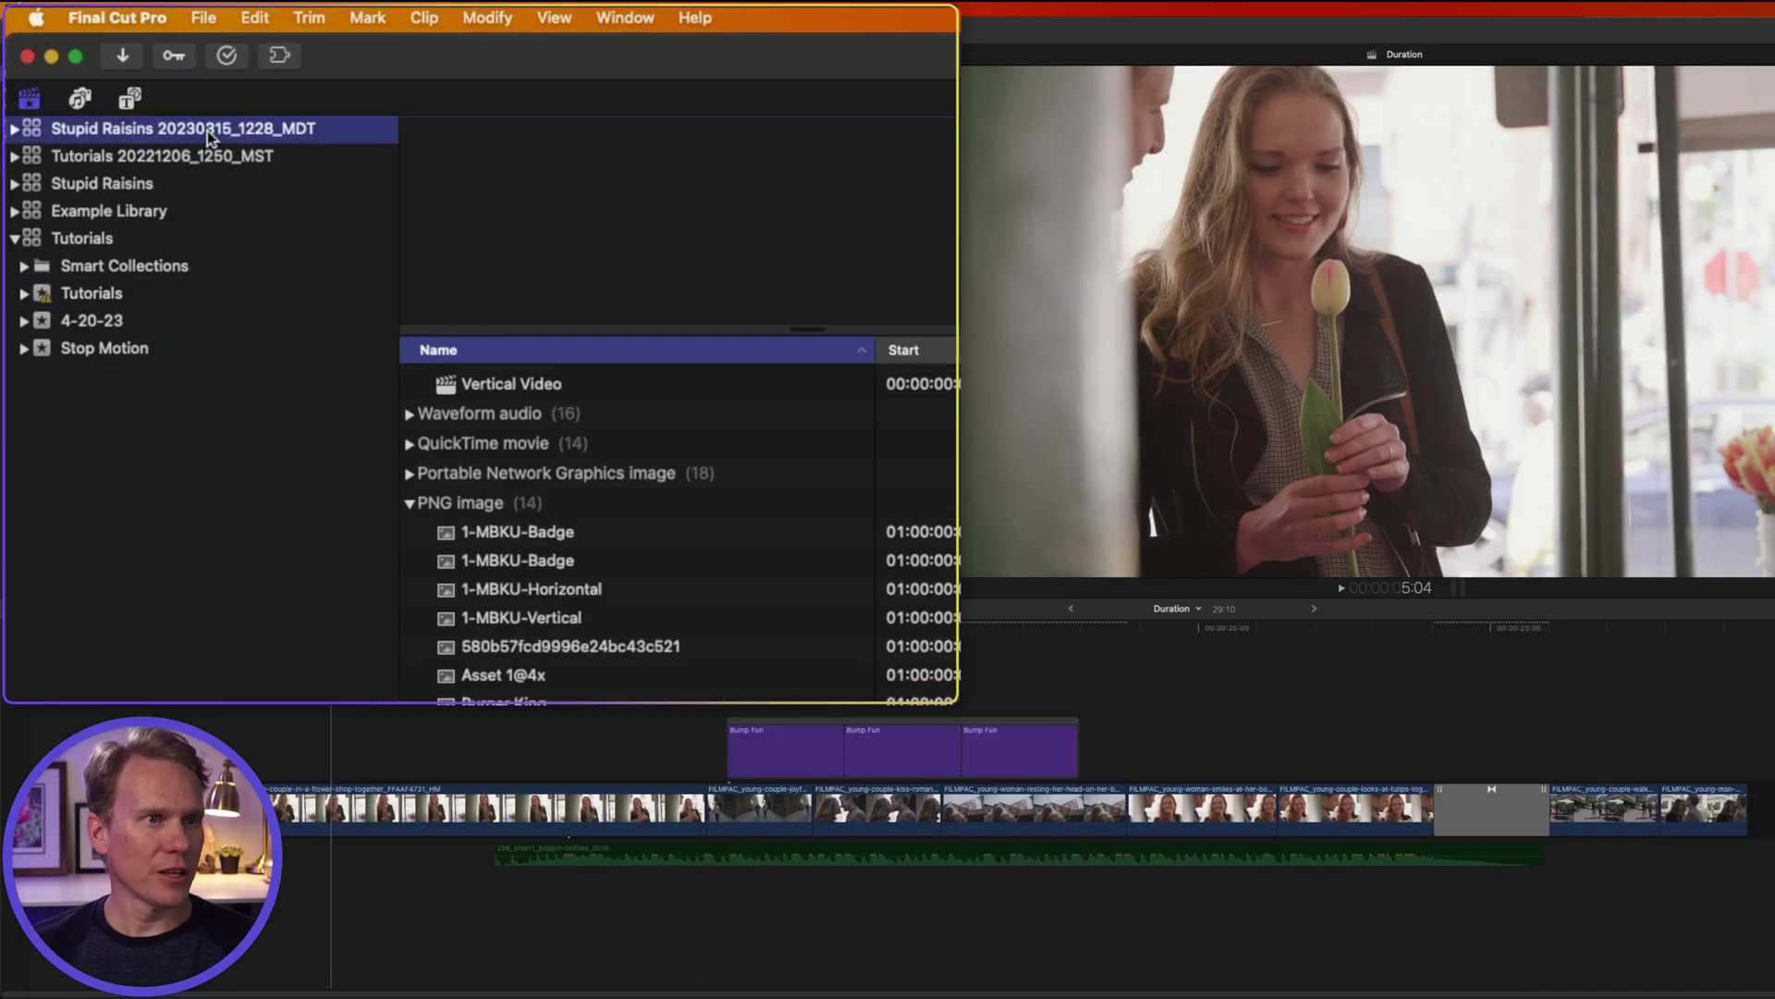
{"action": "key", "text": "Return"}
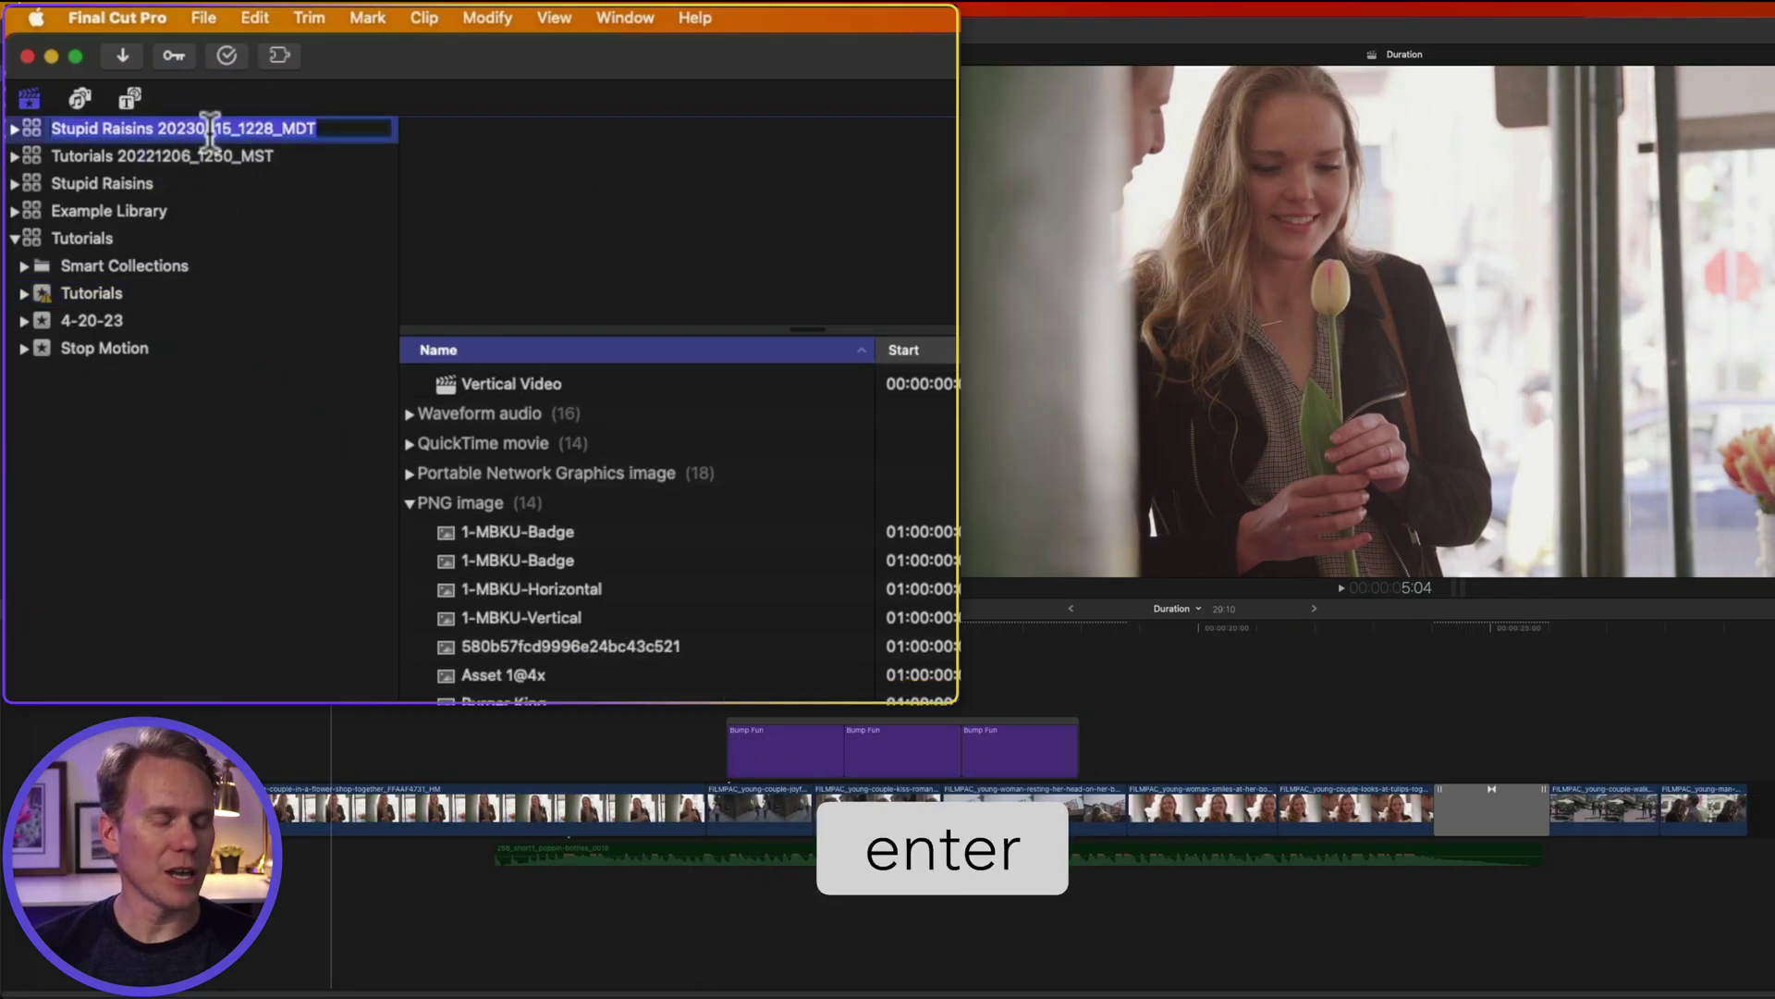
{"action": "type", "text": "New Name"}
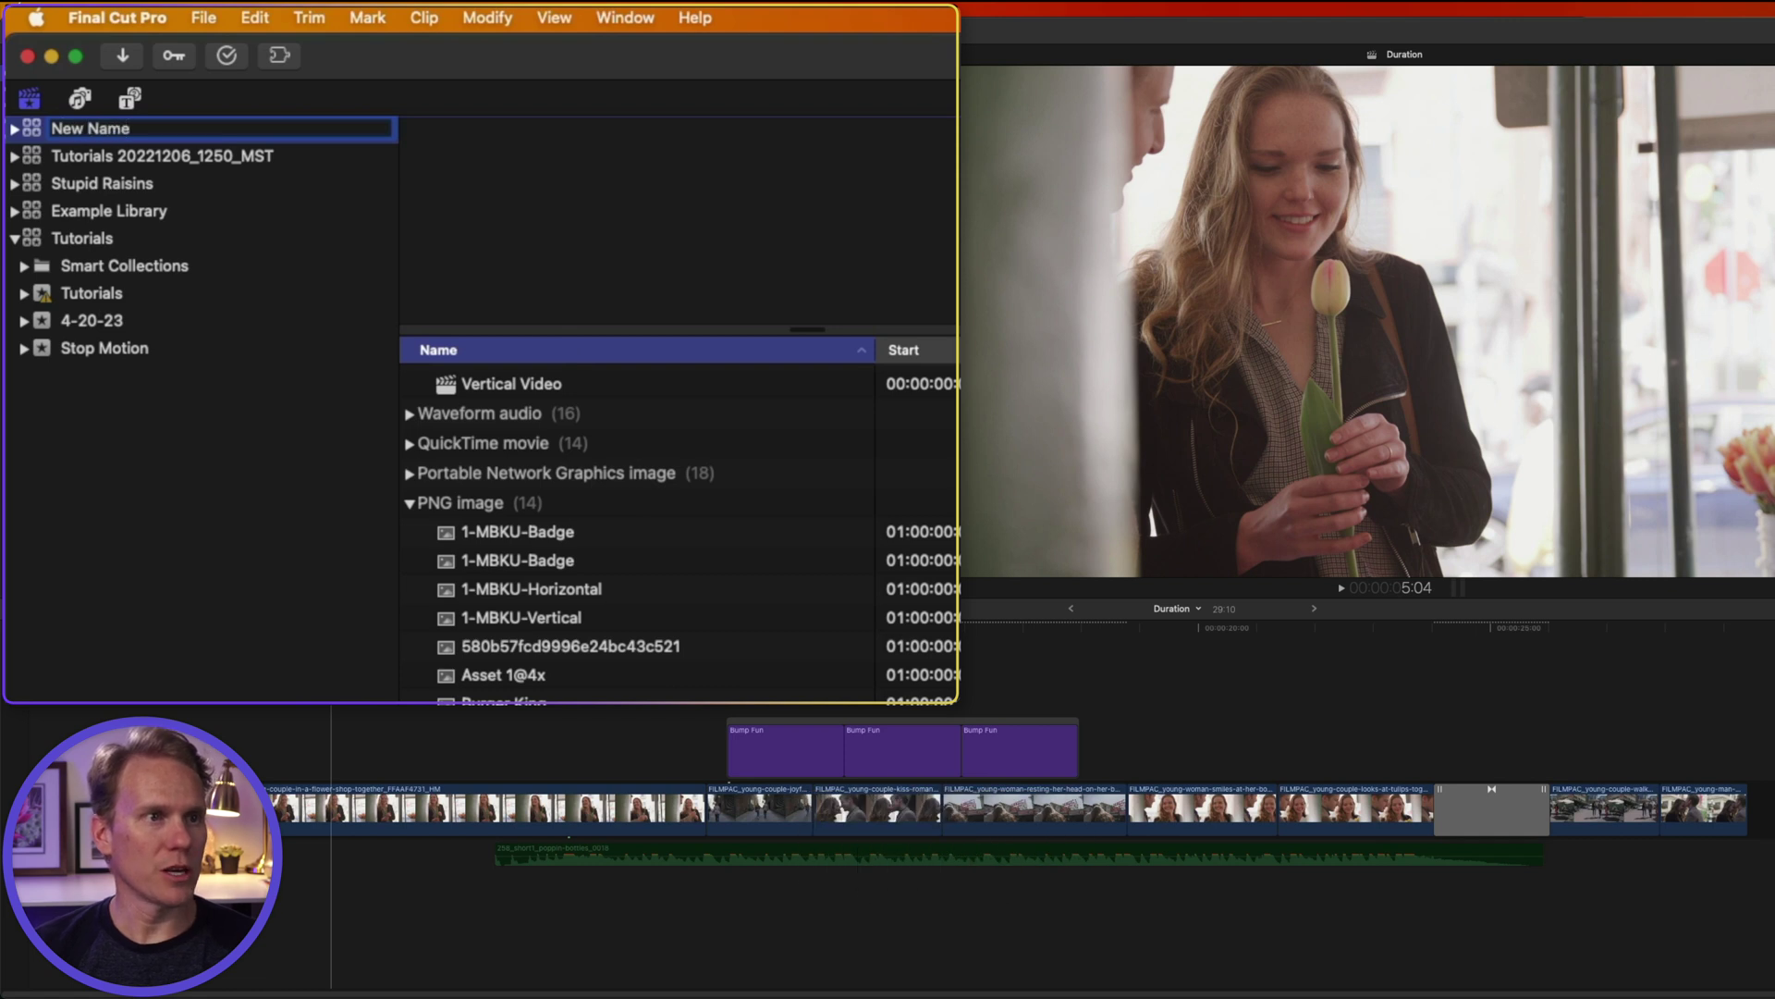
{"action": "key", "text": "Return"}
{"action": "key", "text": "Right"}
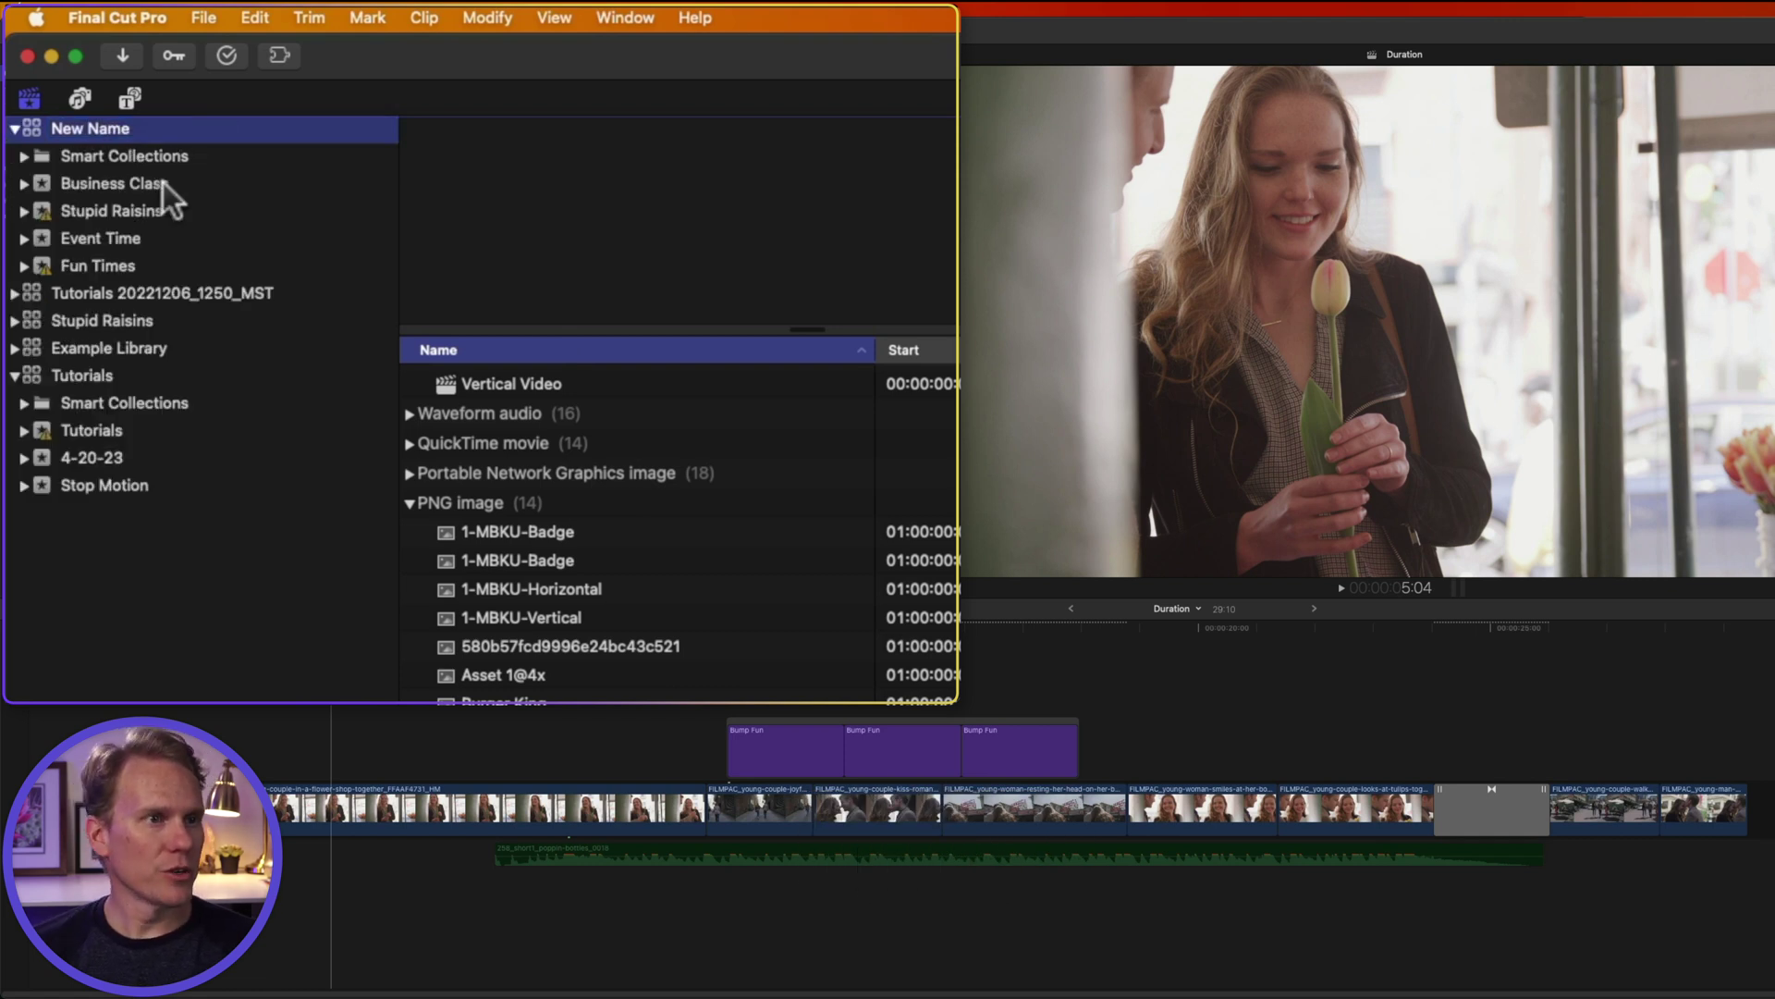
Step: Rename the Business Class event to New Event
{"action": "left_click", "coordinate": [155, 183]}
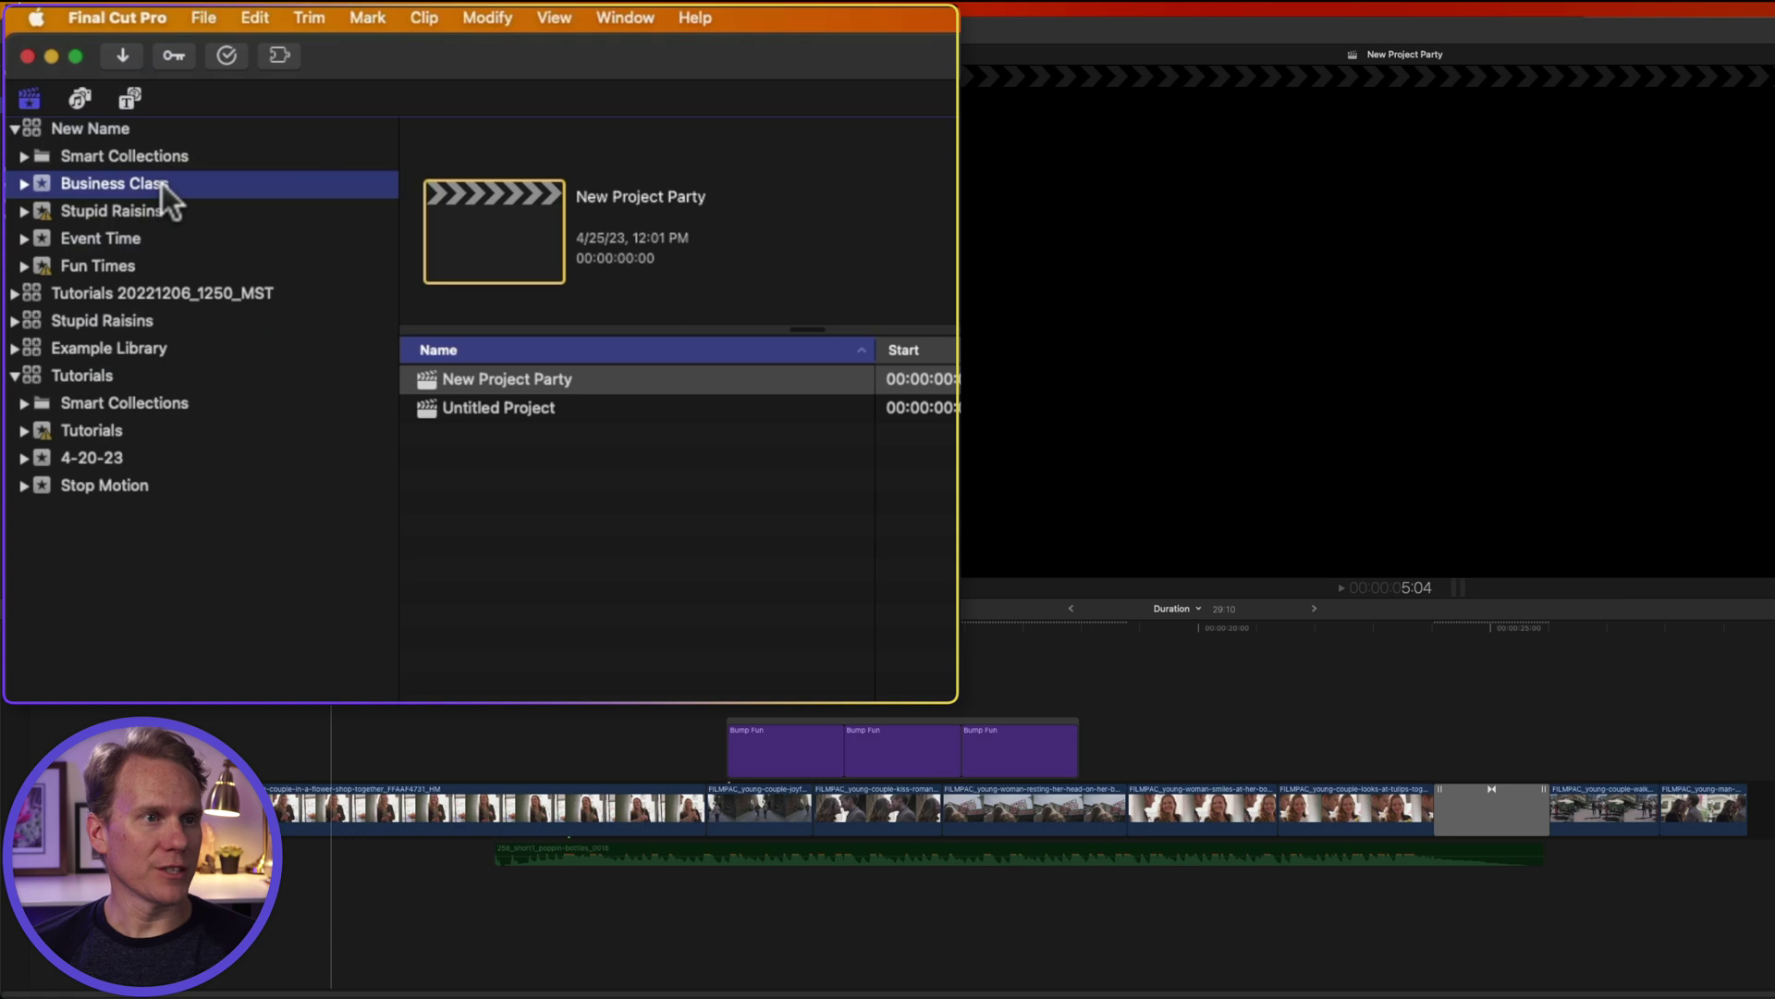
{"action": "key", "text": "Return"}
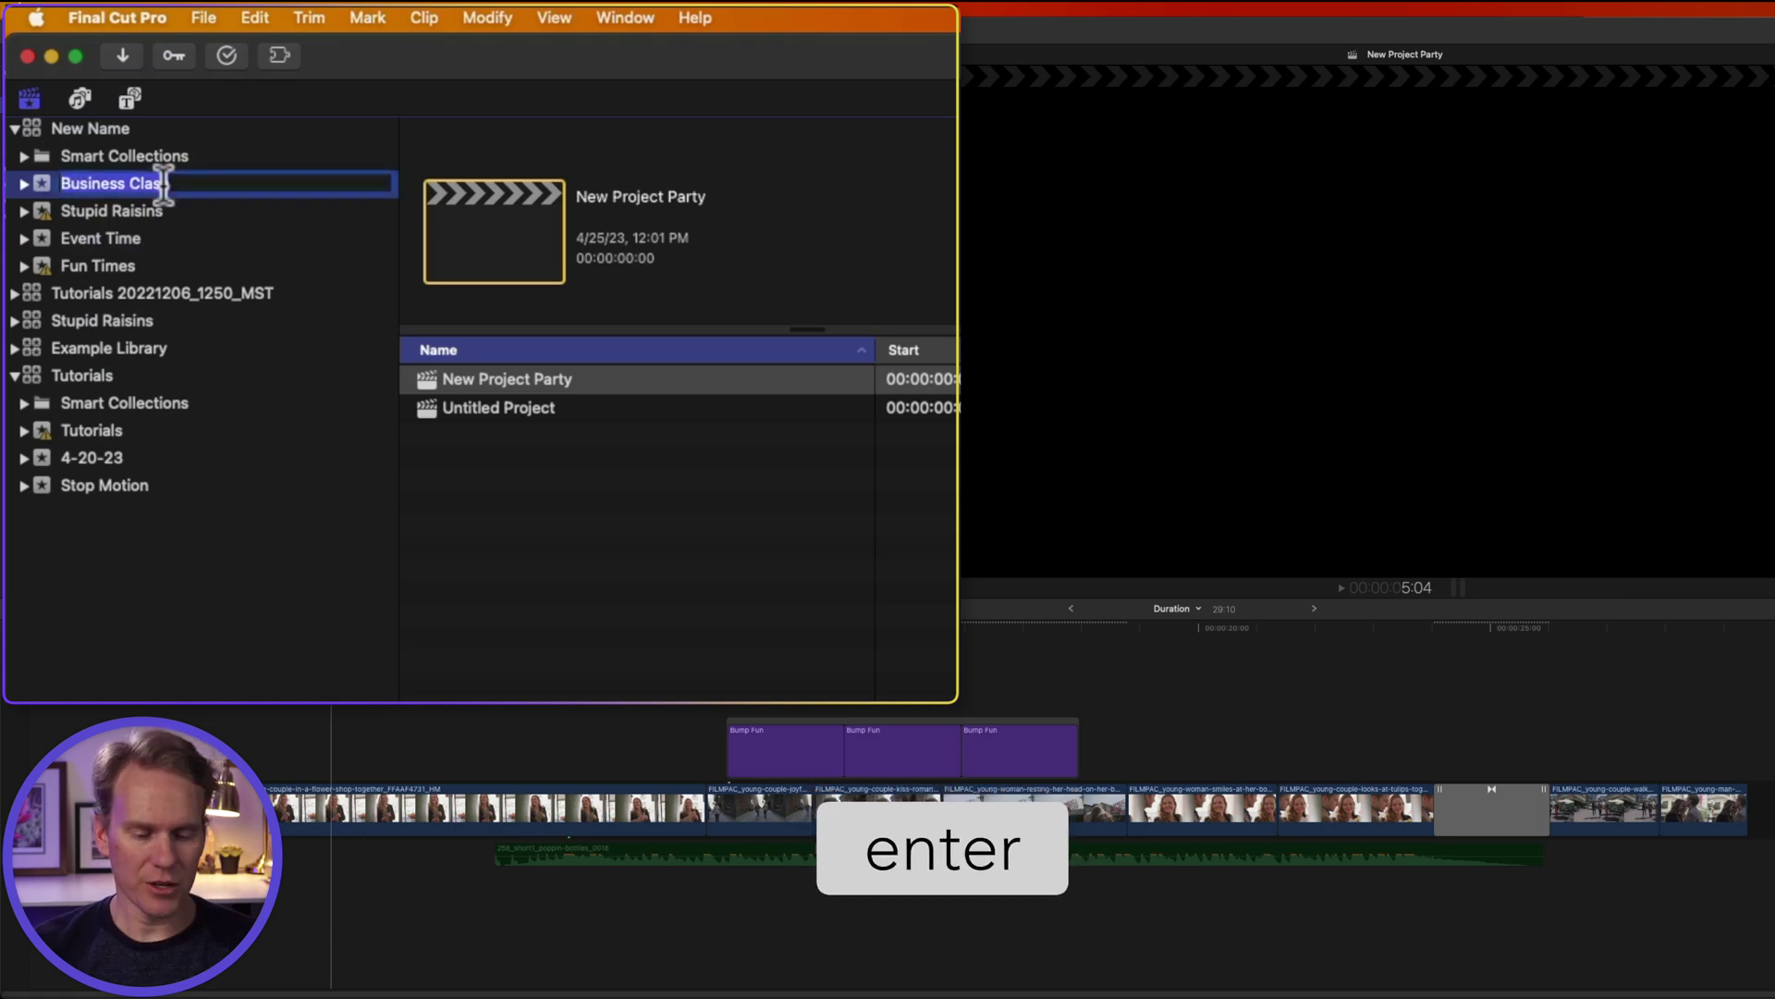
{"action": "type", "text": "New Event"}
Step: Rename the New Project Party project to Party Project
{"action": "left_click", "coordinate": [640, 383]}
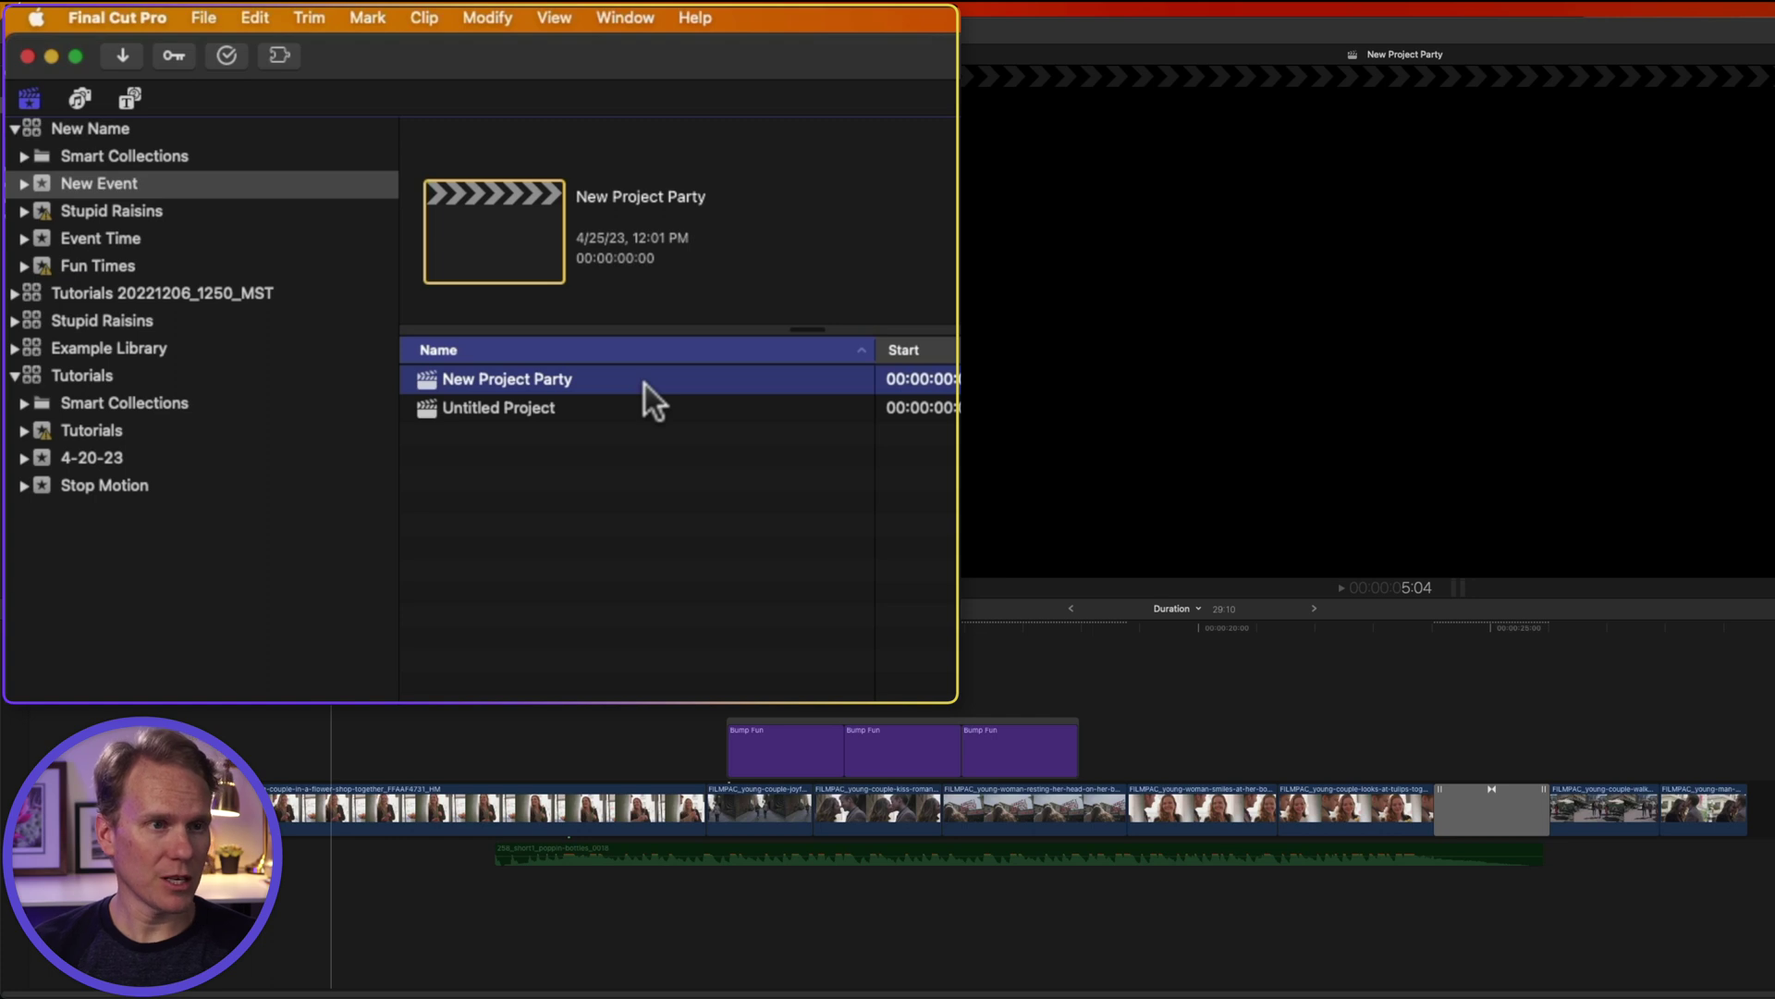
{"action": "key", "text": "Return"}
{"action": "type", "text": "Proj"}
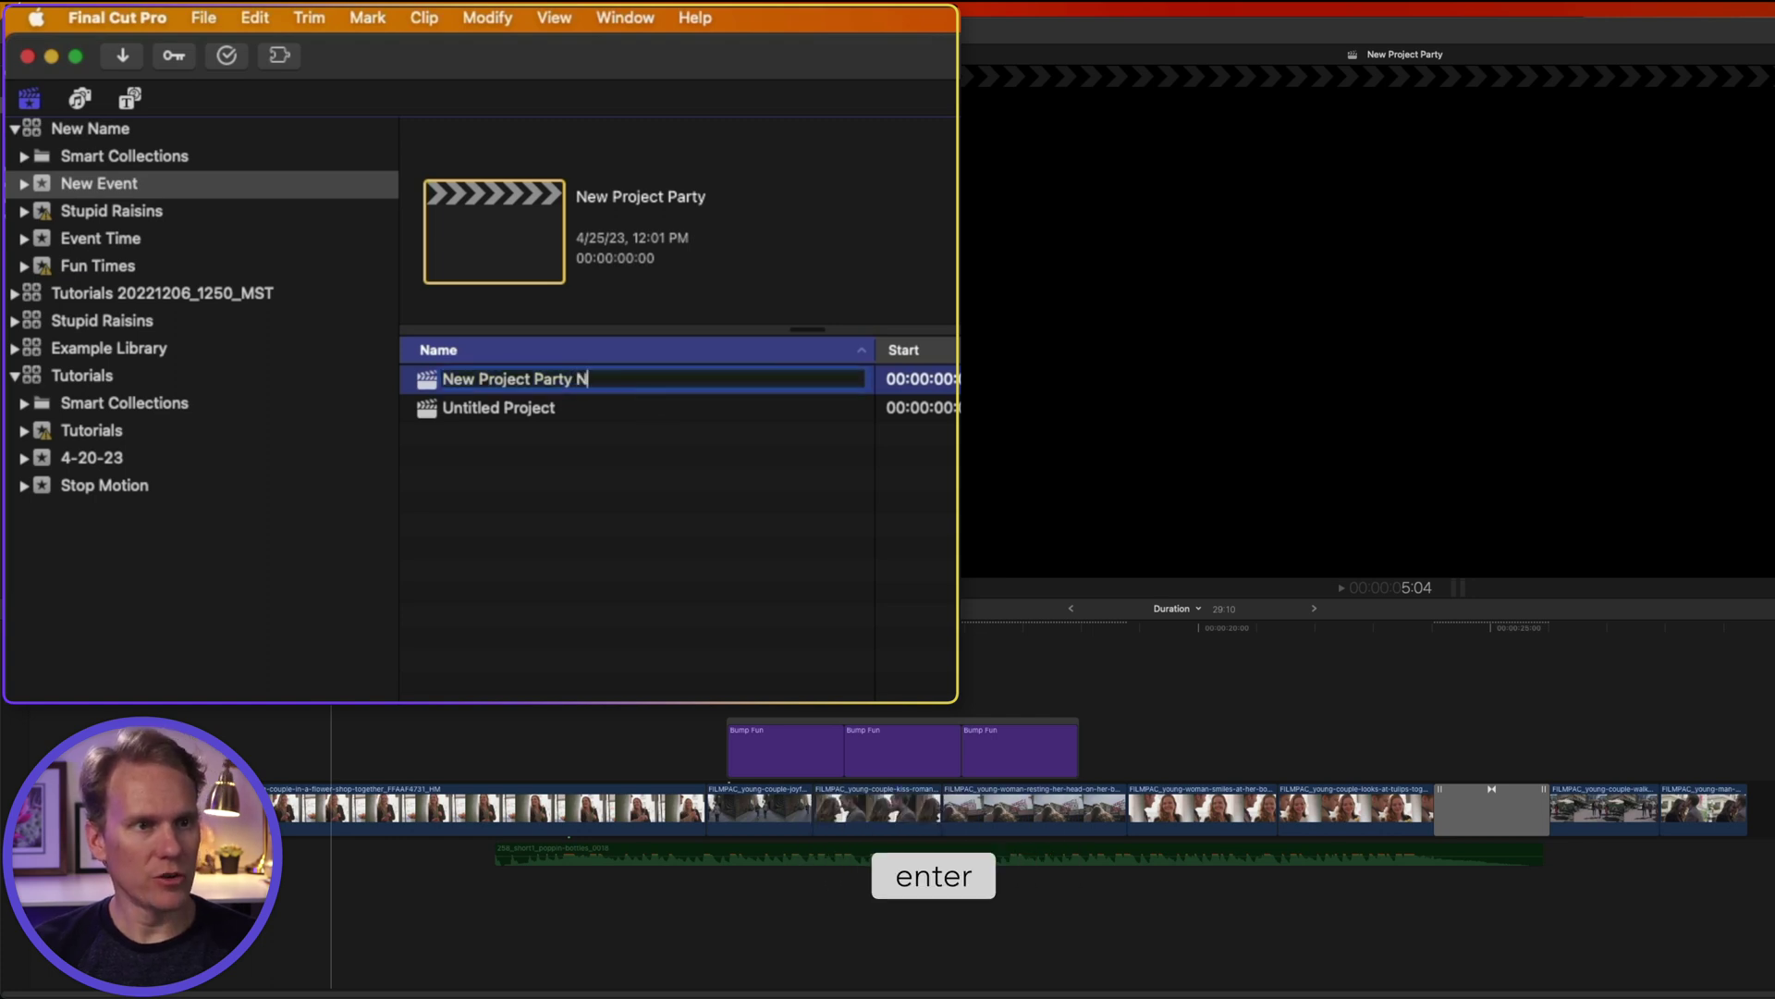
{"action": "key", "text": "Return"}
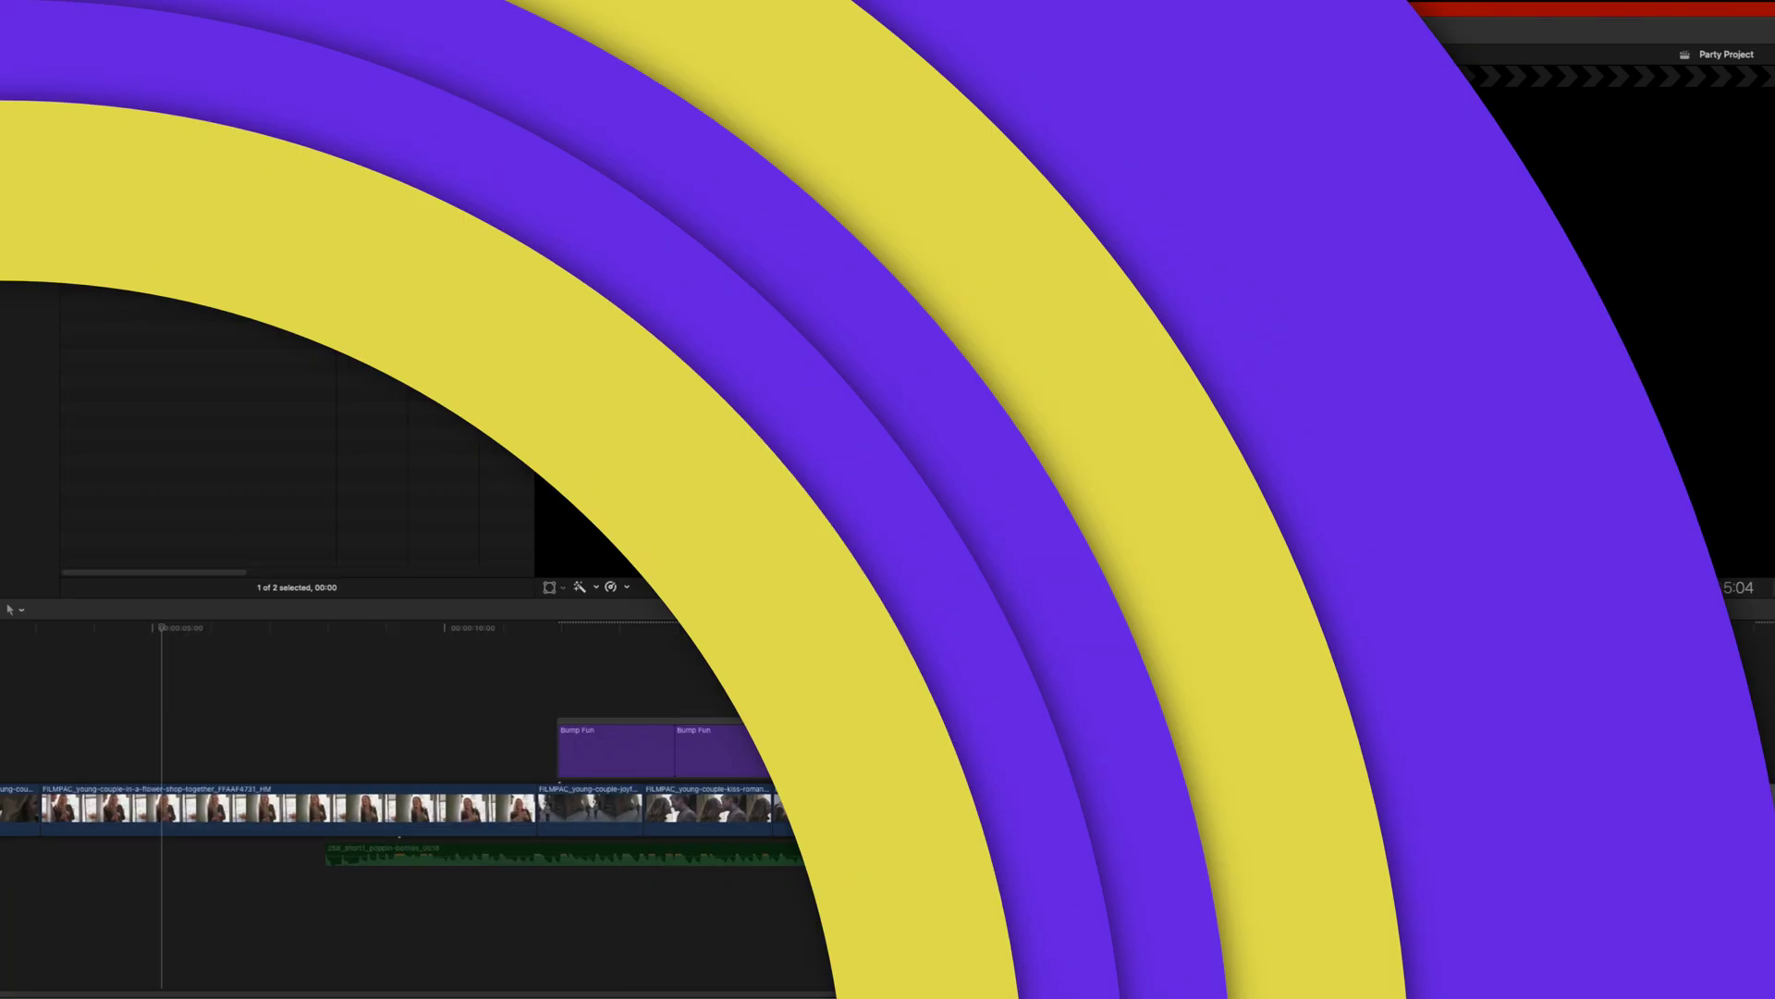
{"action": "left_click", "coordinate": [262, 137]}
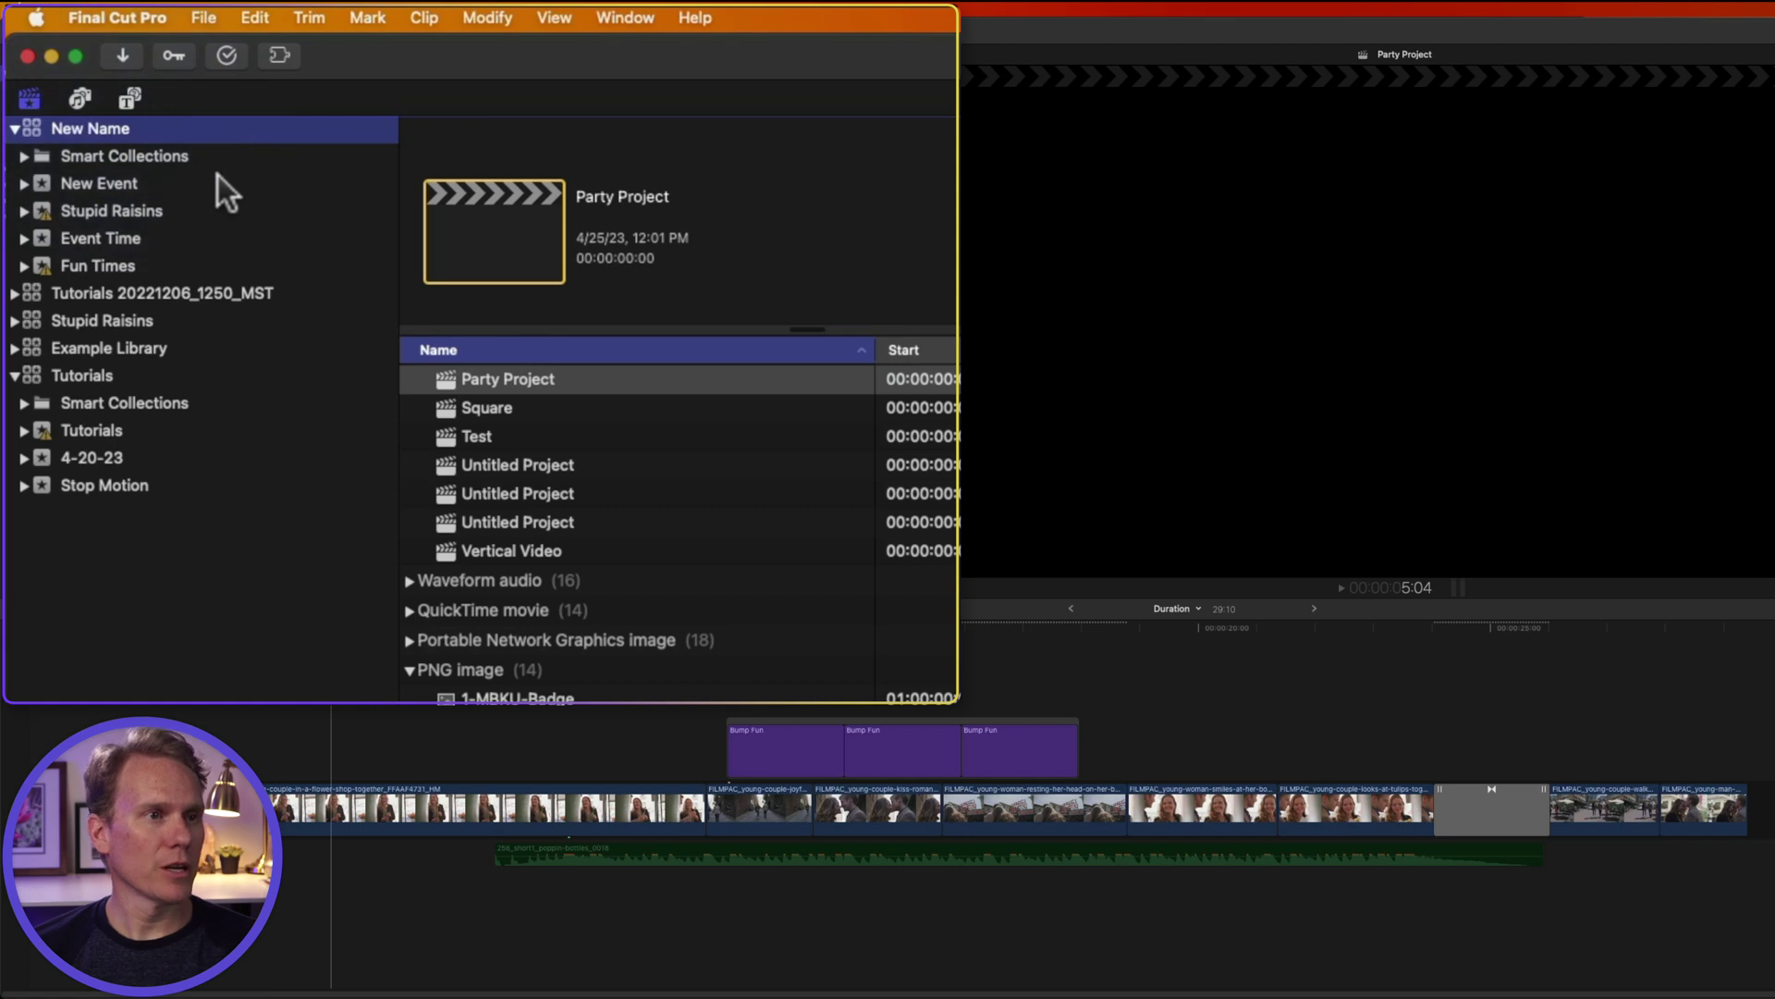
Step: Delete the New Event event from the New Name library
{"action": "left_click", "coordinate": [185, 179]}
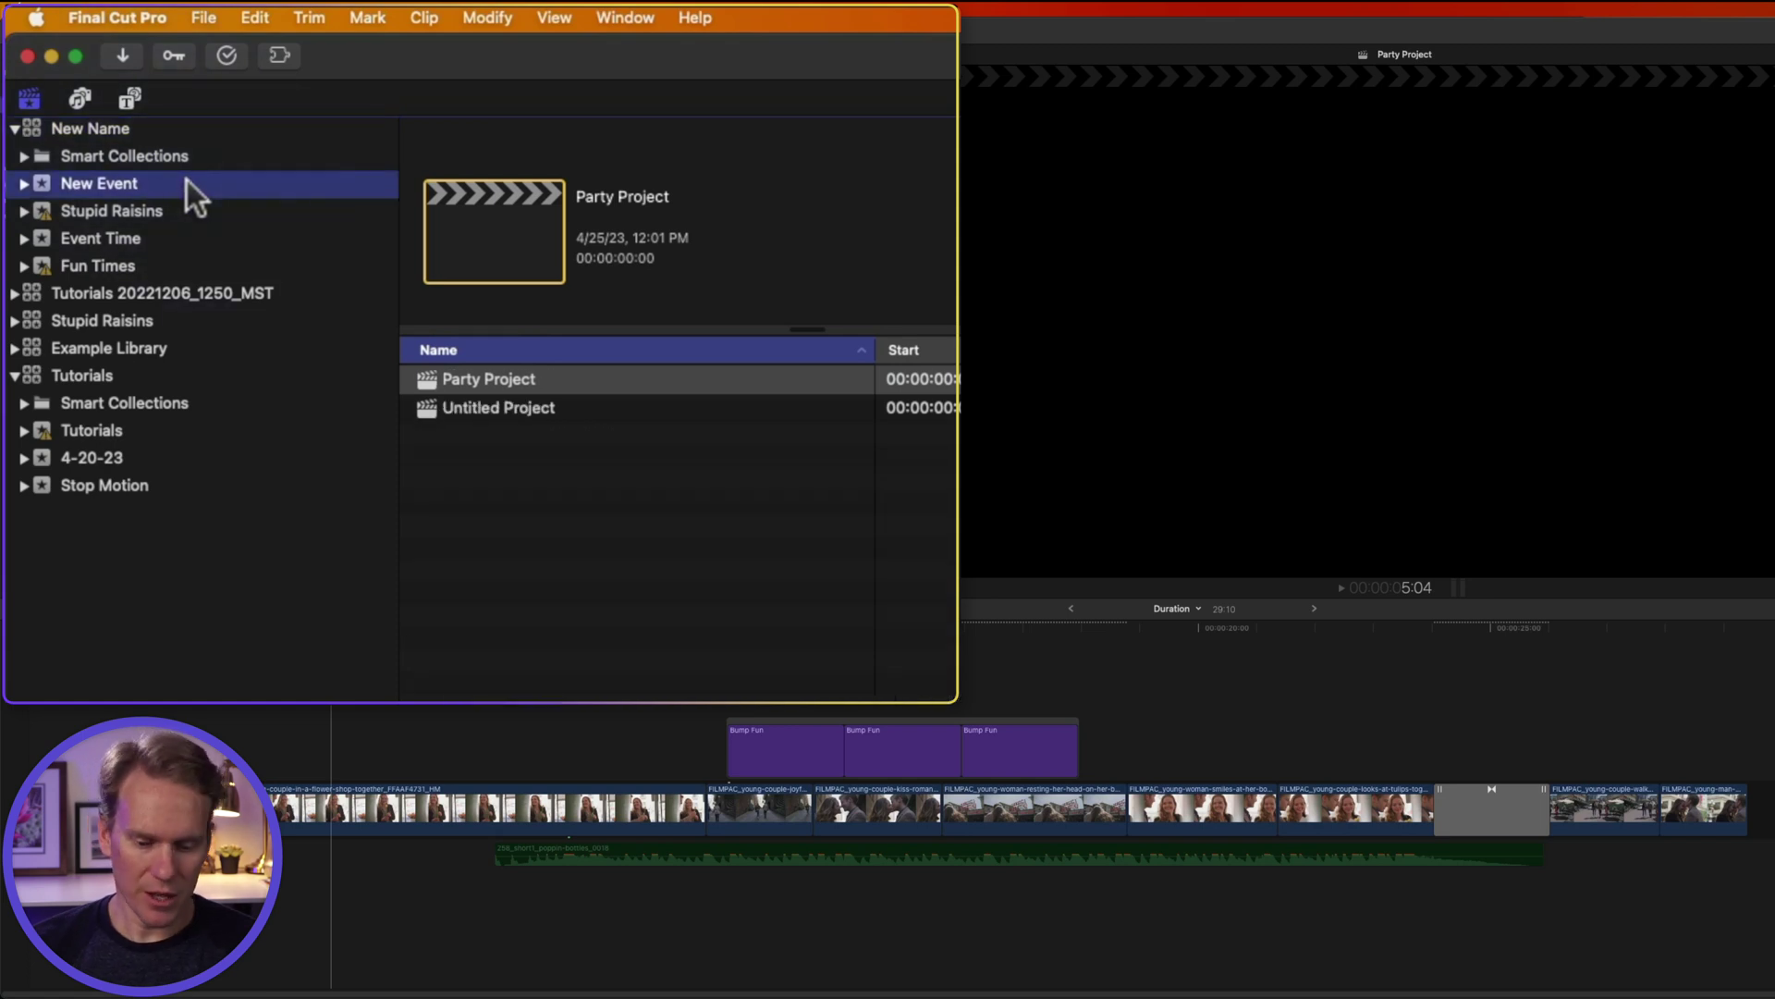
{"action": "key", "text": "super+BackSpace"}
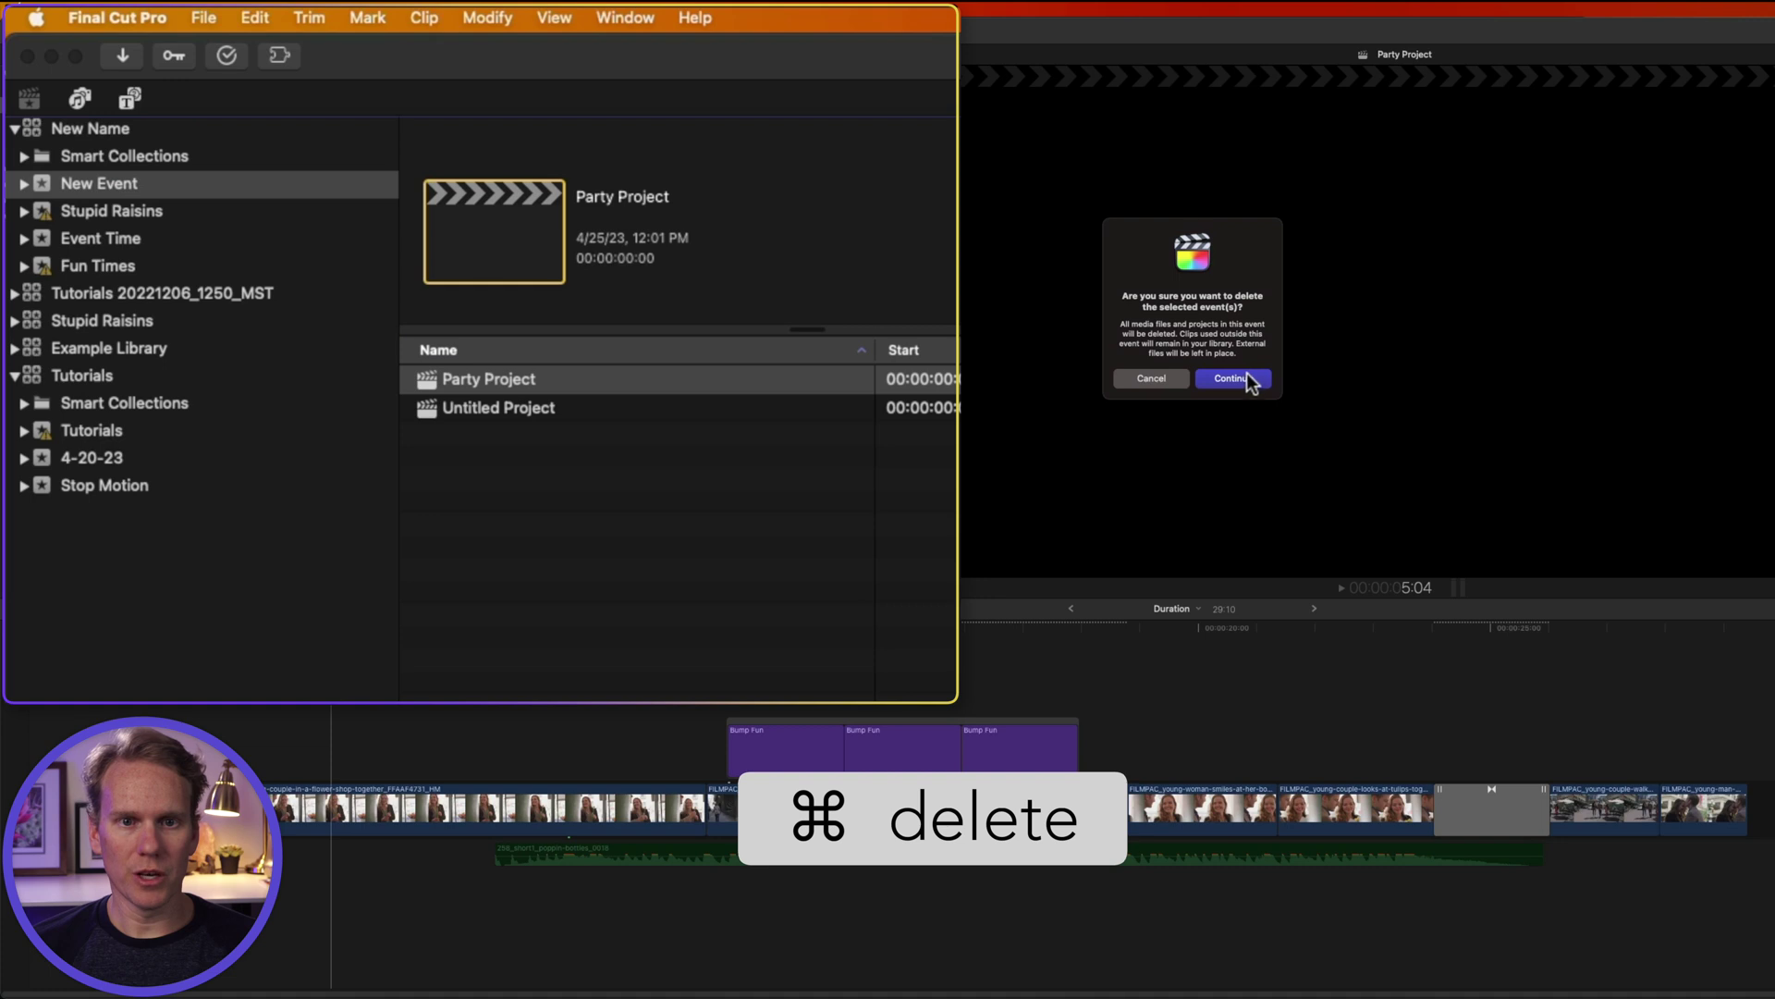
{"action": "left_click", "coordinate": [1248, 380]}
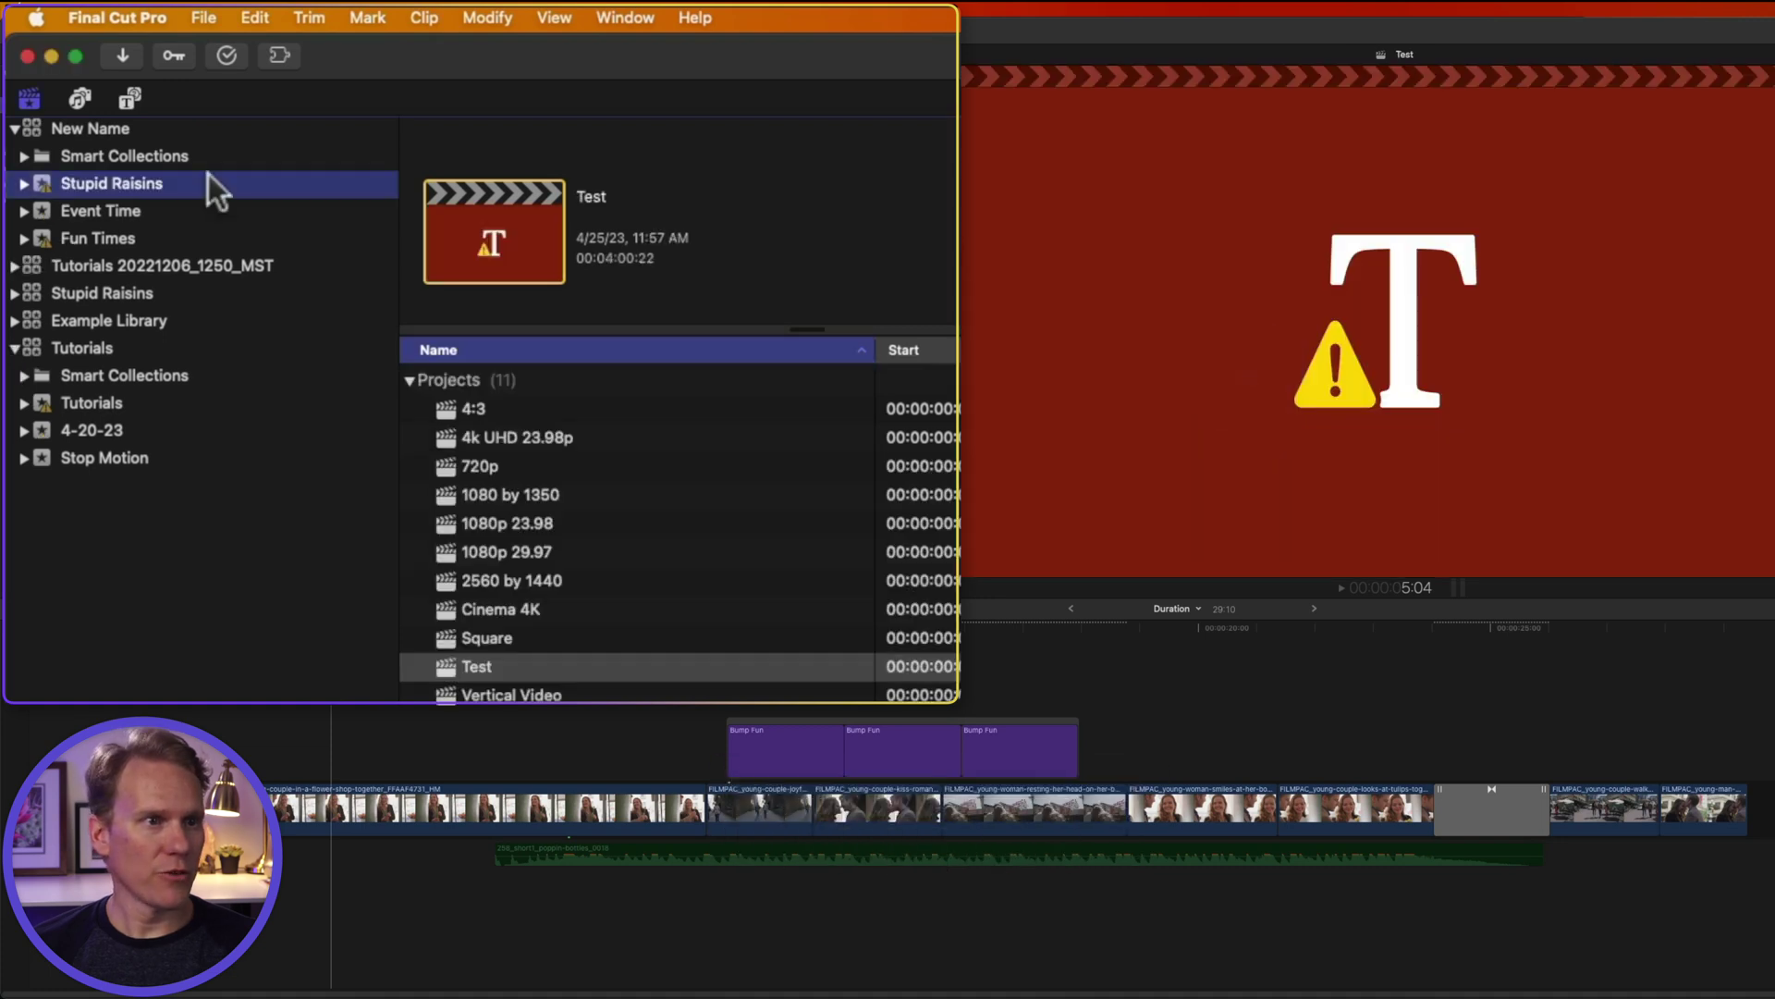
Step: Delete the five Stupid Raisins projects from 4k UHD 23.98p through 1080p 29.97
{"action": "left_click", "coordinate": [586, 523]}
{"action": "left_click", "coordinate": [570, 445]}
{"action": "left_click", "coordinate": [579, 547], "text": "shift"}
{"action": "key", "text": "super+BackSpace"}
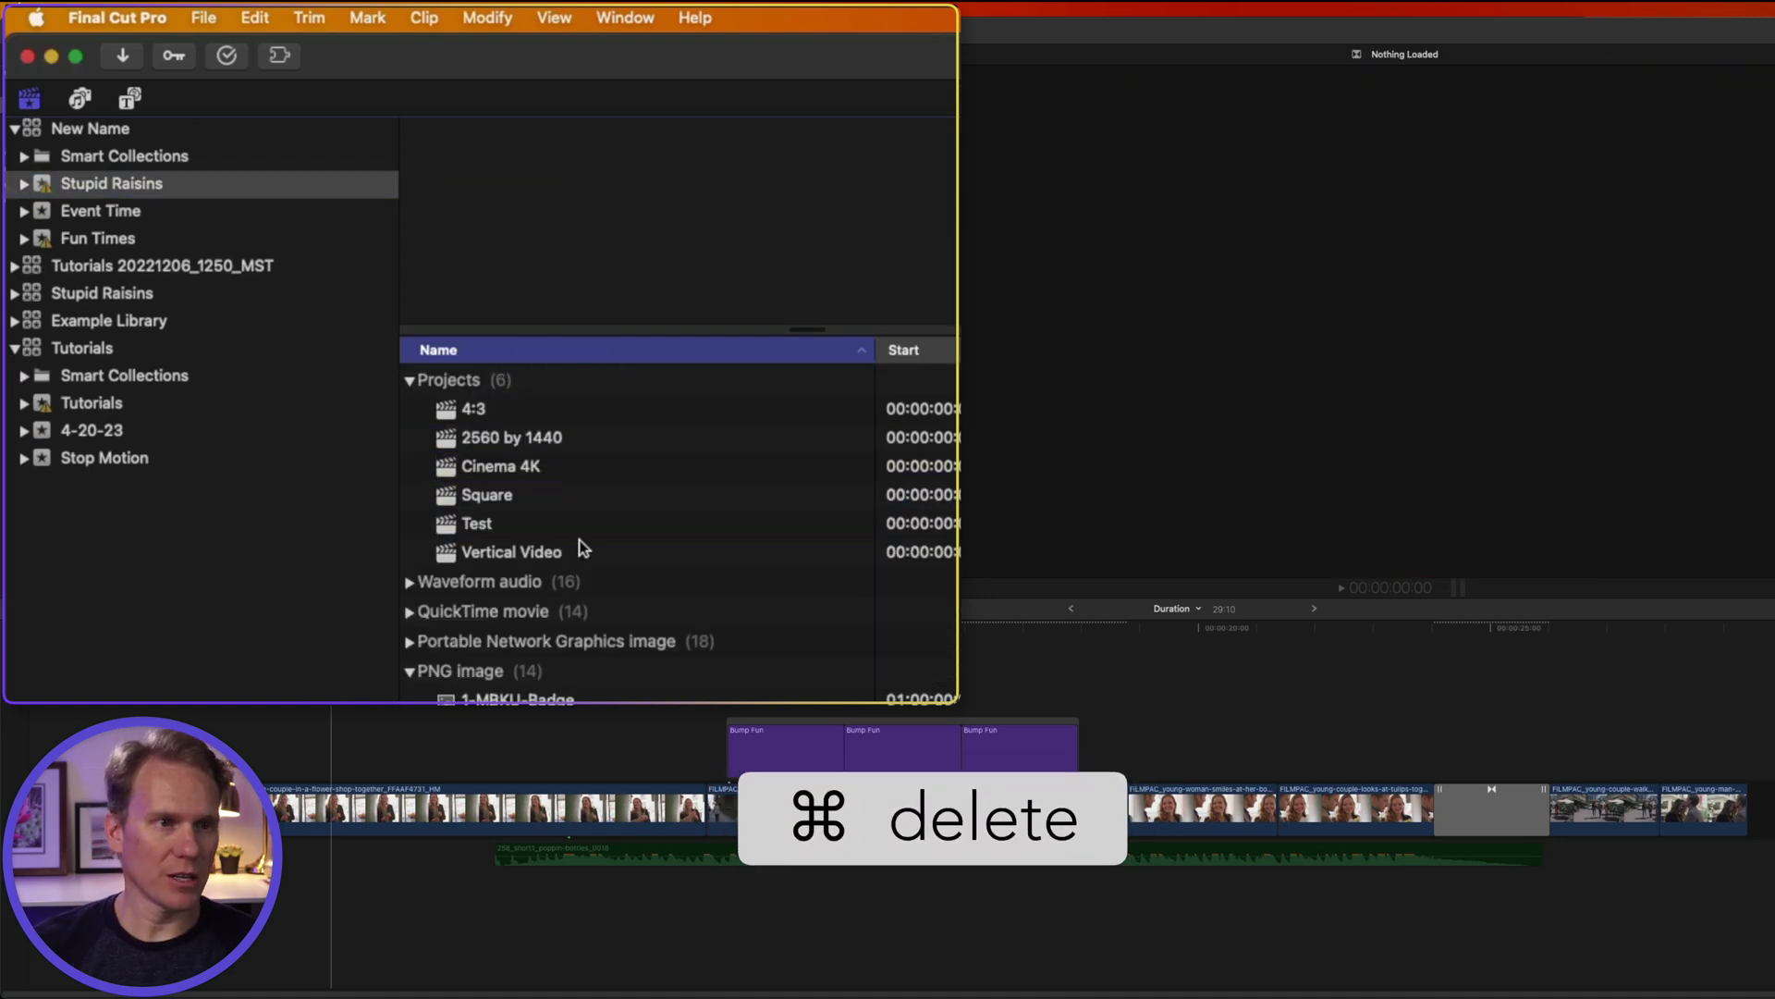
Step: Delete the selected MPEG-4 clips, moving their media to the trash, then reselect Stupid Raisins
{"action": "scroll", "coordinate": [582, 548], "scroll_direction": "down", "scroll_amount": 10}
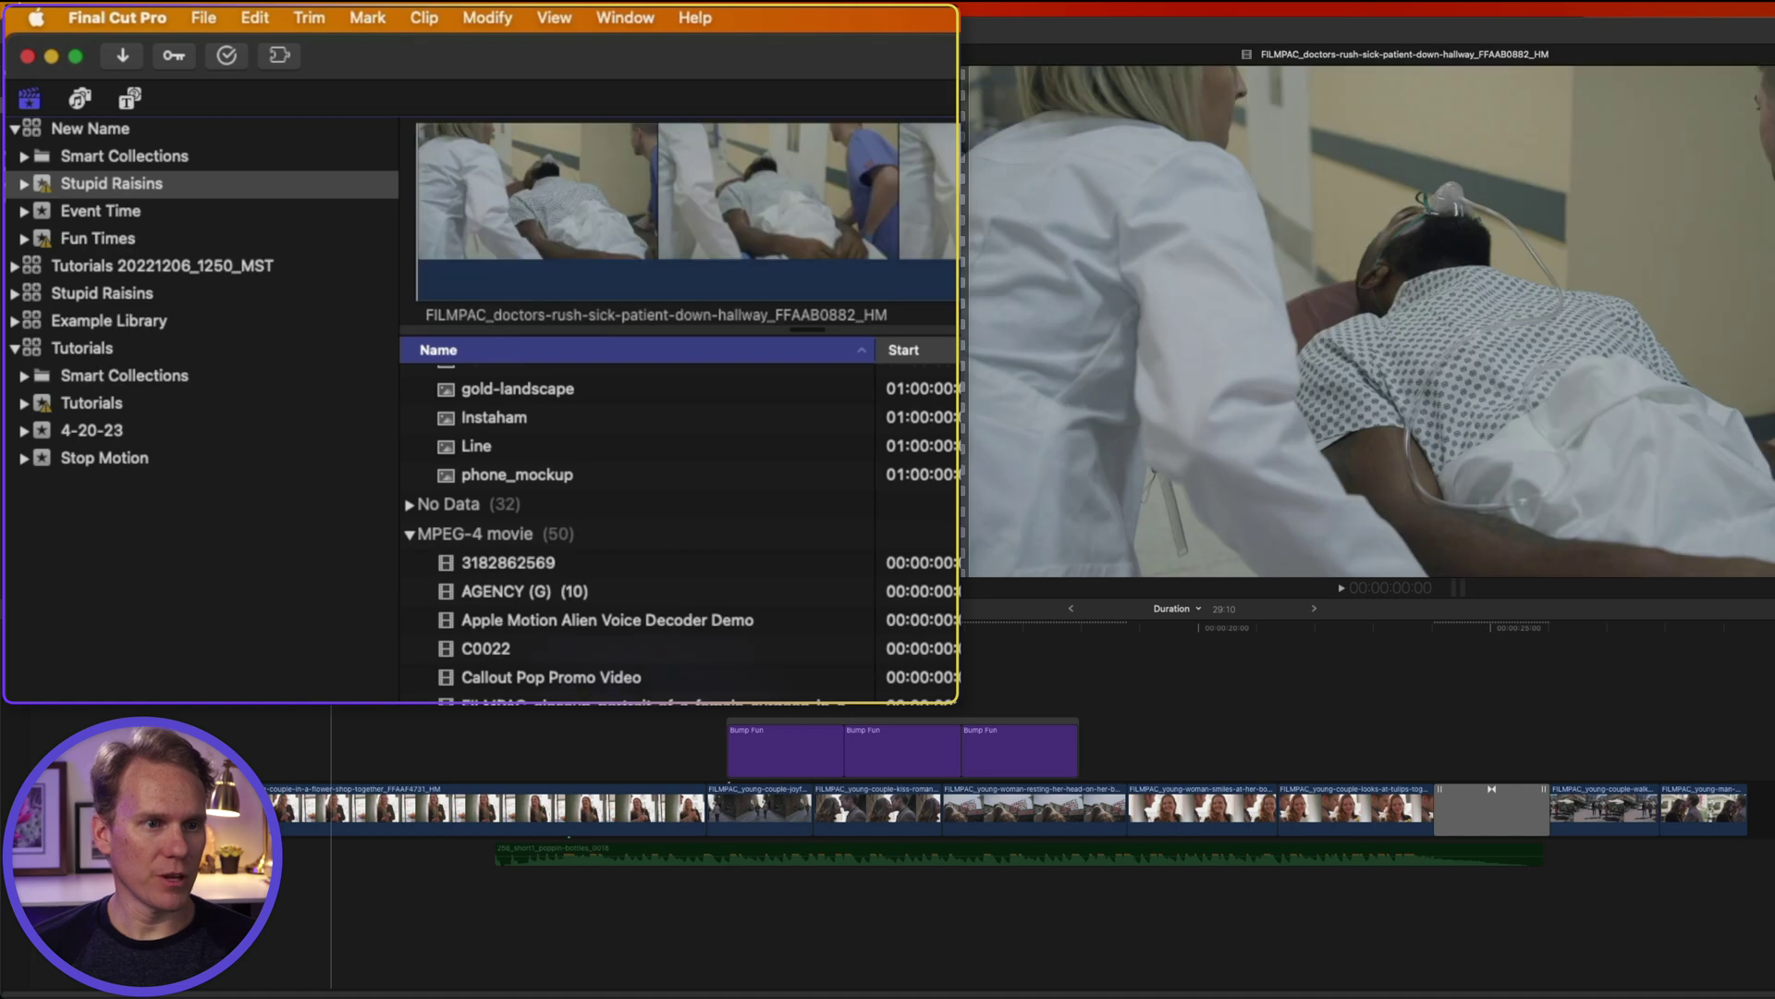
{"action": "key", "text": "super+BackSpace"}
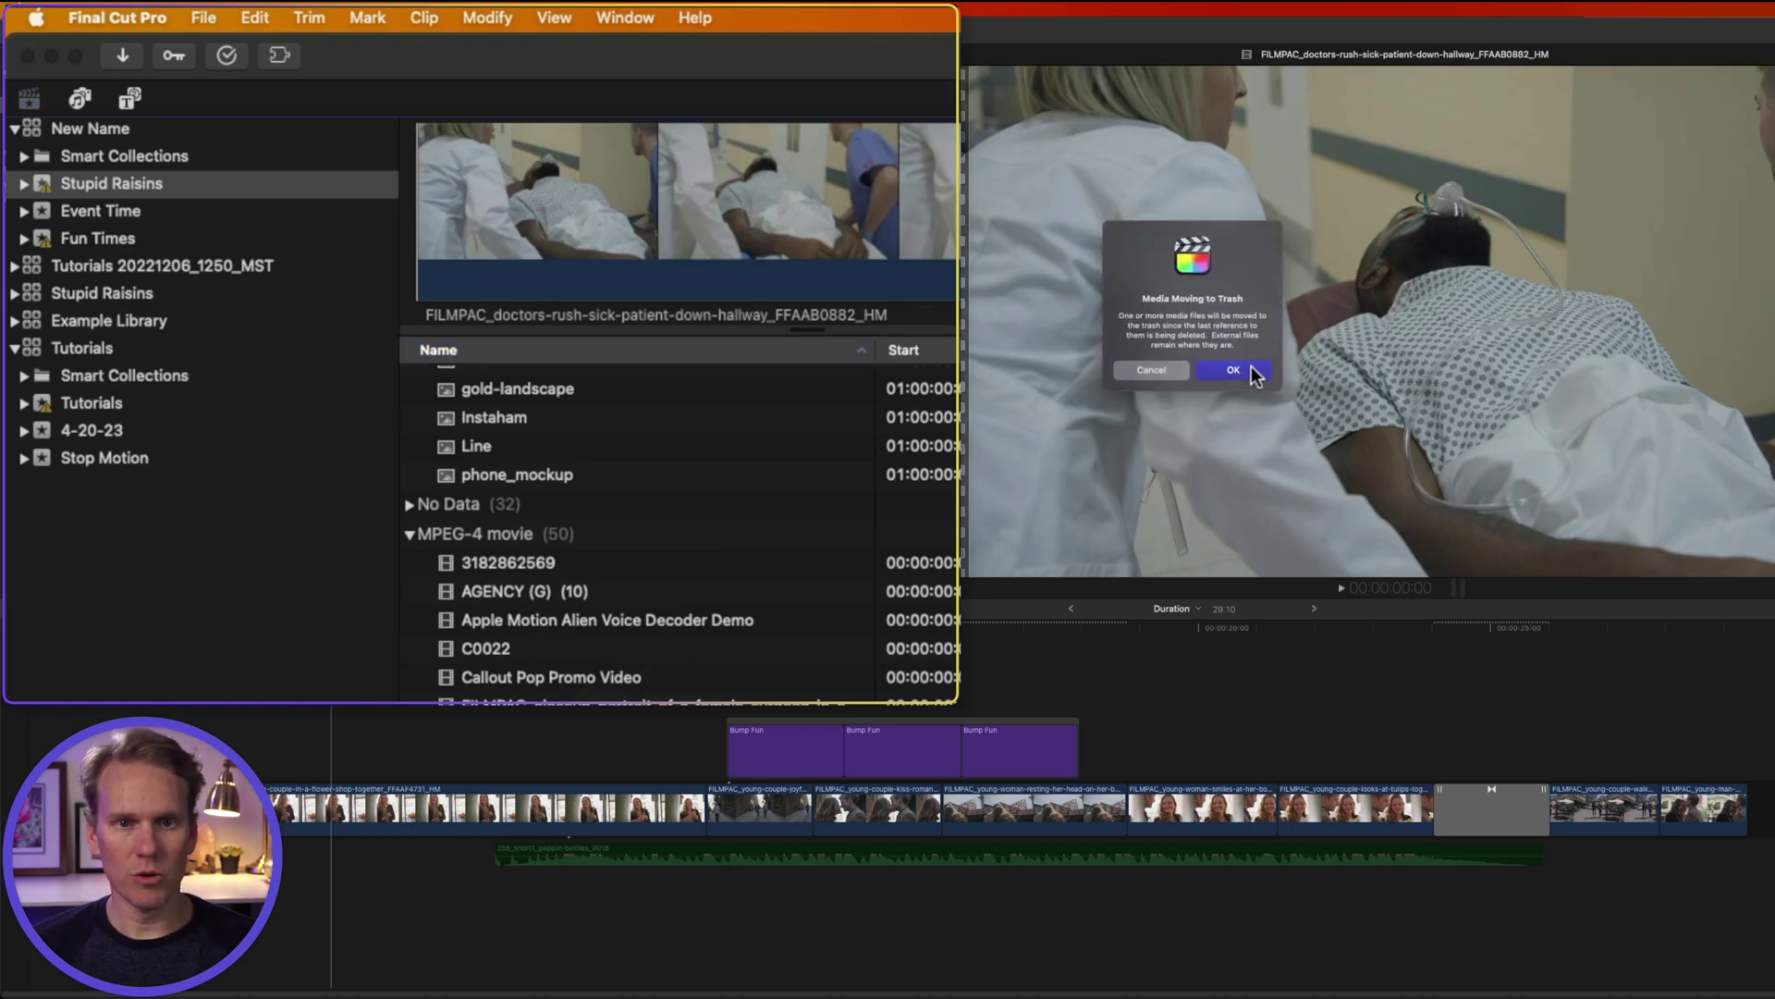
{"action": "left_click", "coordinate": [1242, 374]}
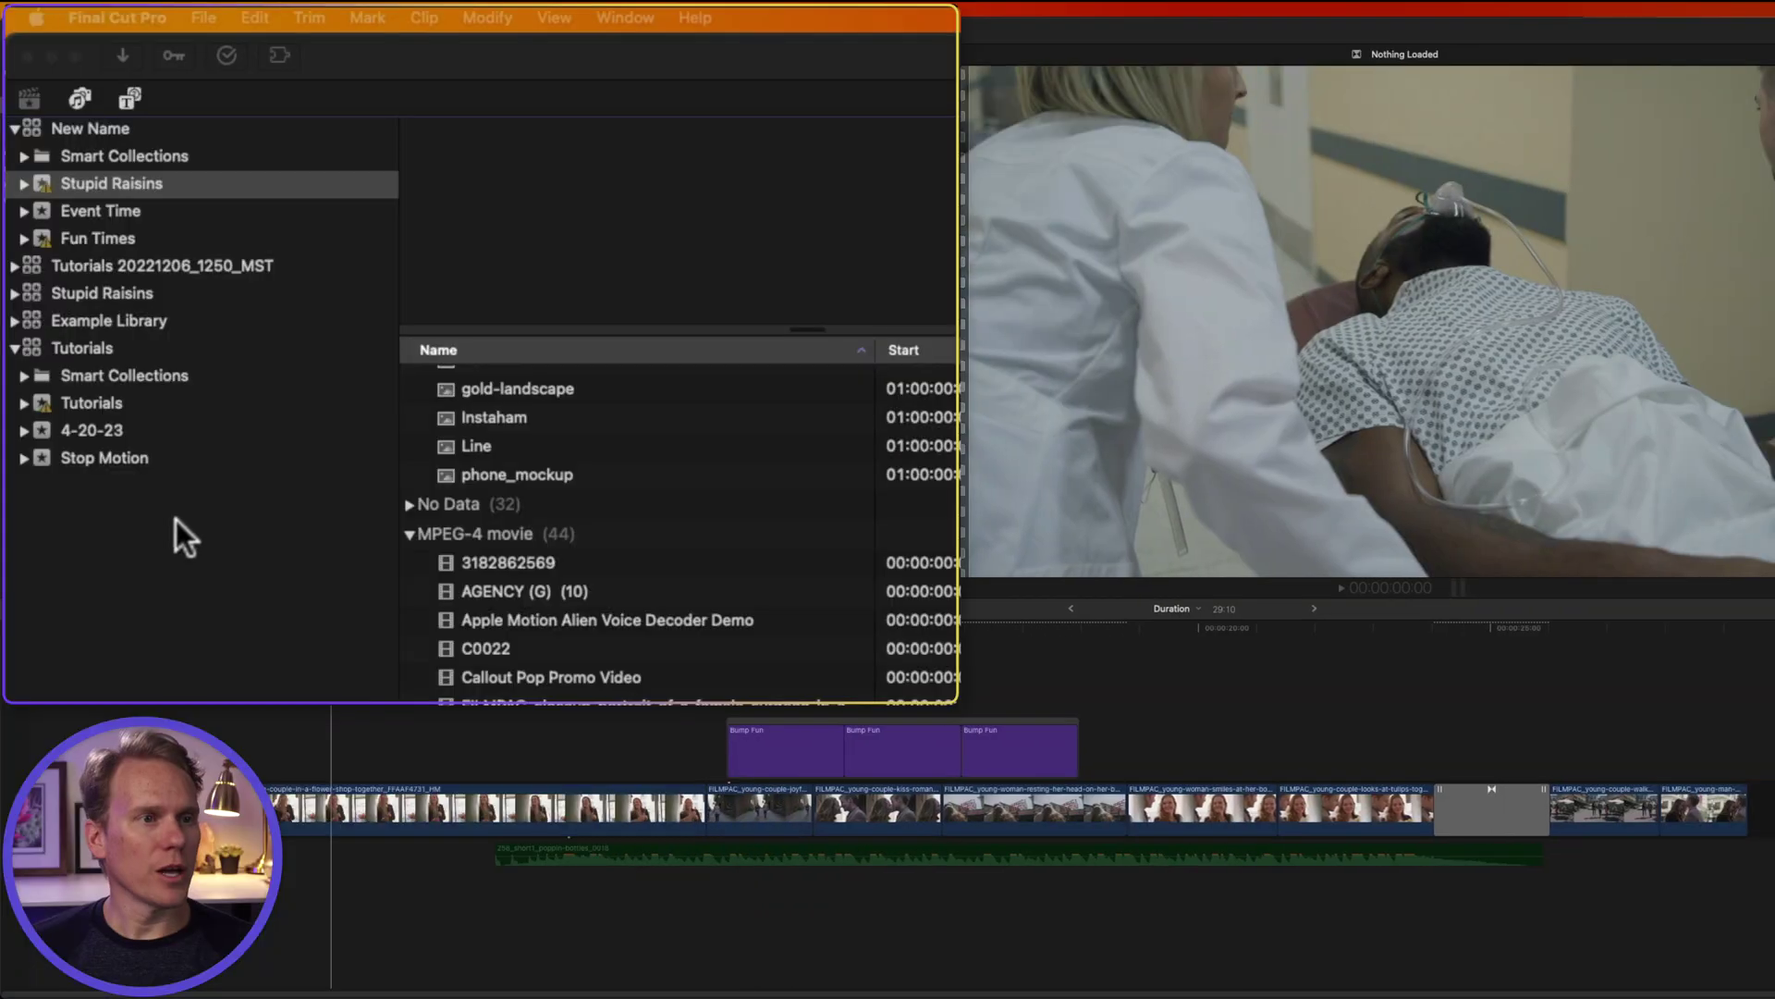
{"action": "left_click", "coordinate": [237, 183]}
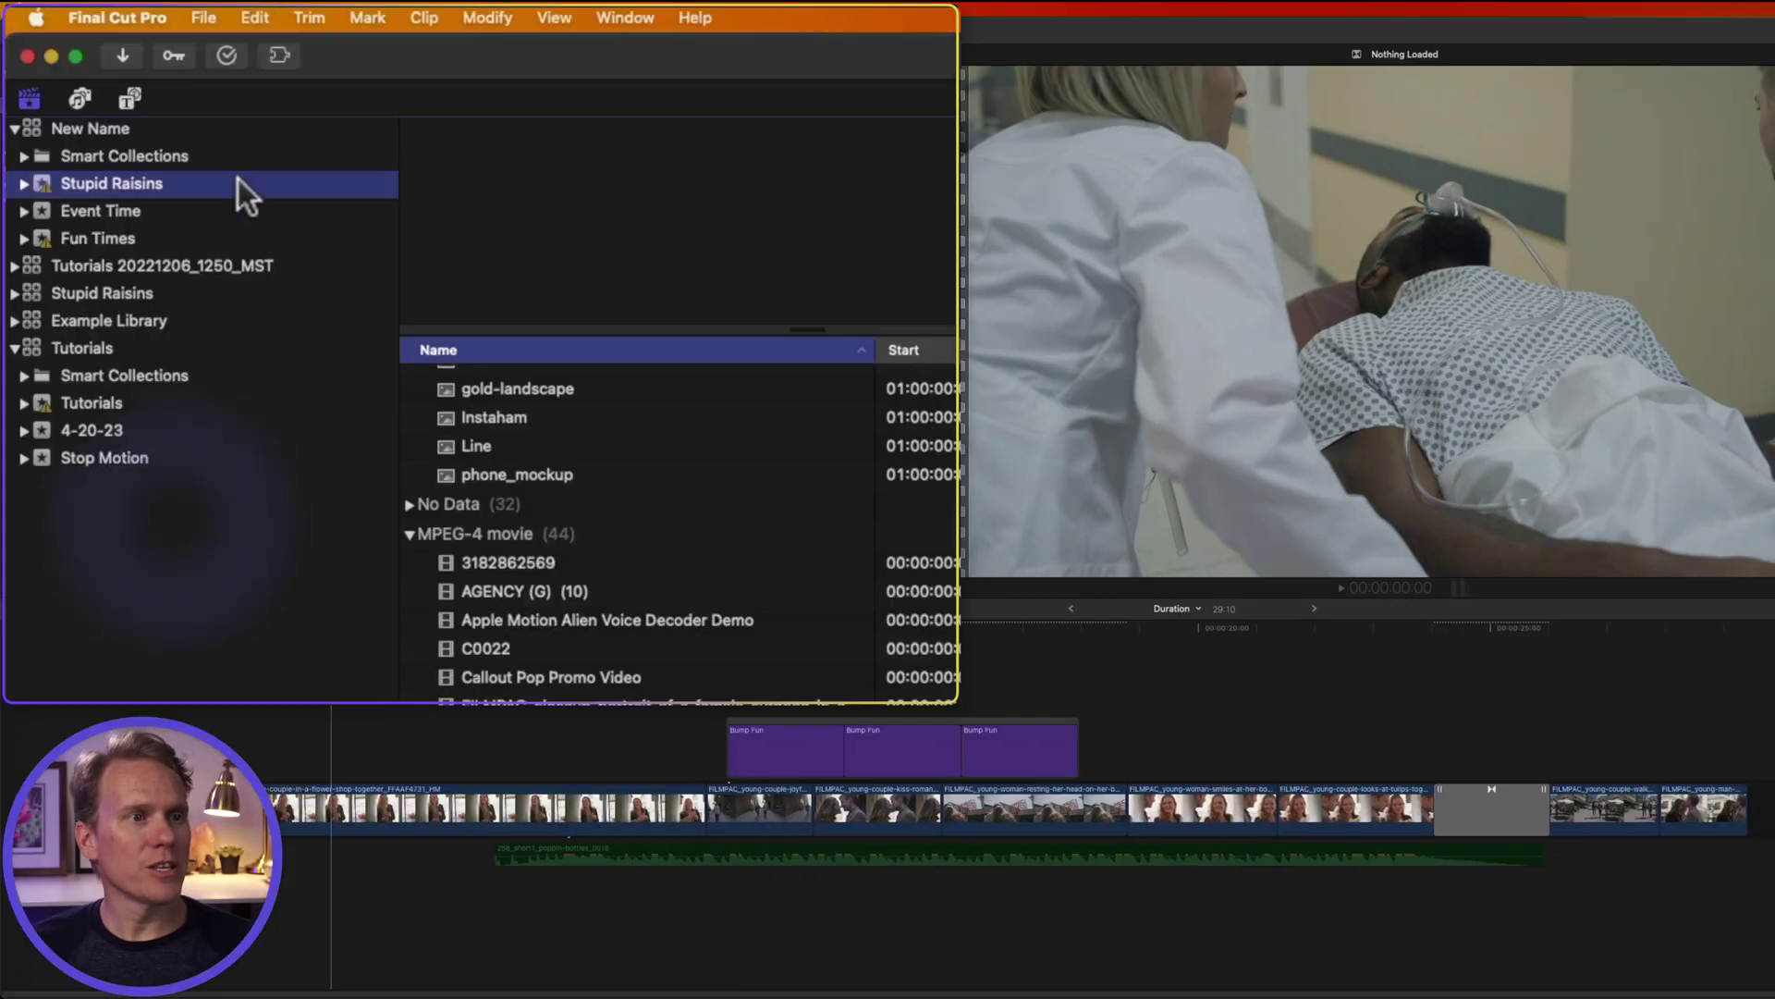
Step: Keep New Name's media In Library and Motion Content in Motion Templates, then consolidate original media
{"action": "left_click", "coordinate": [229, 129]}
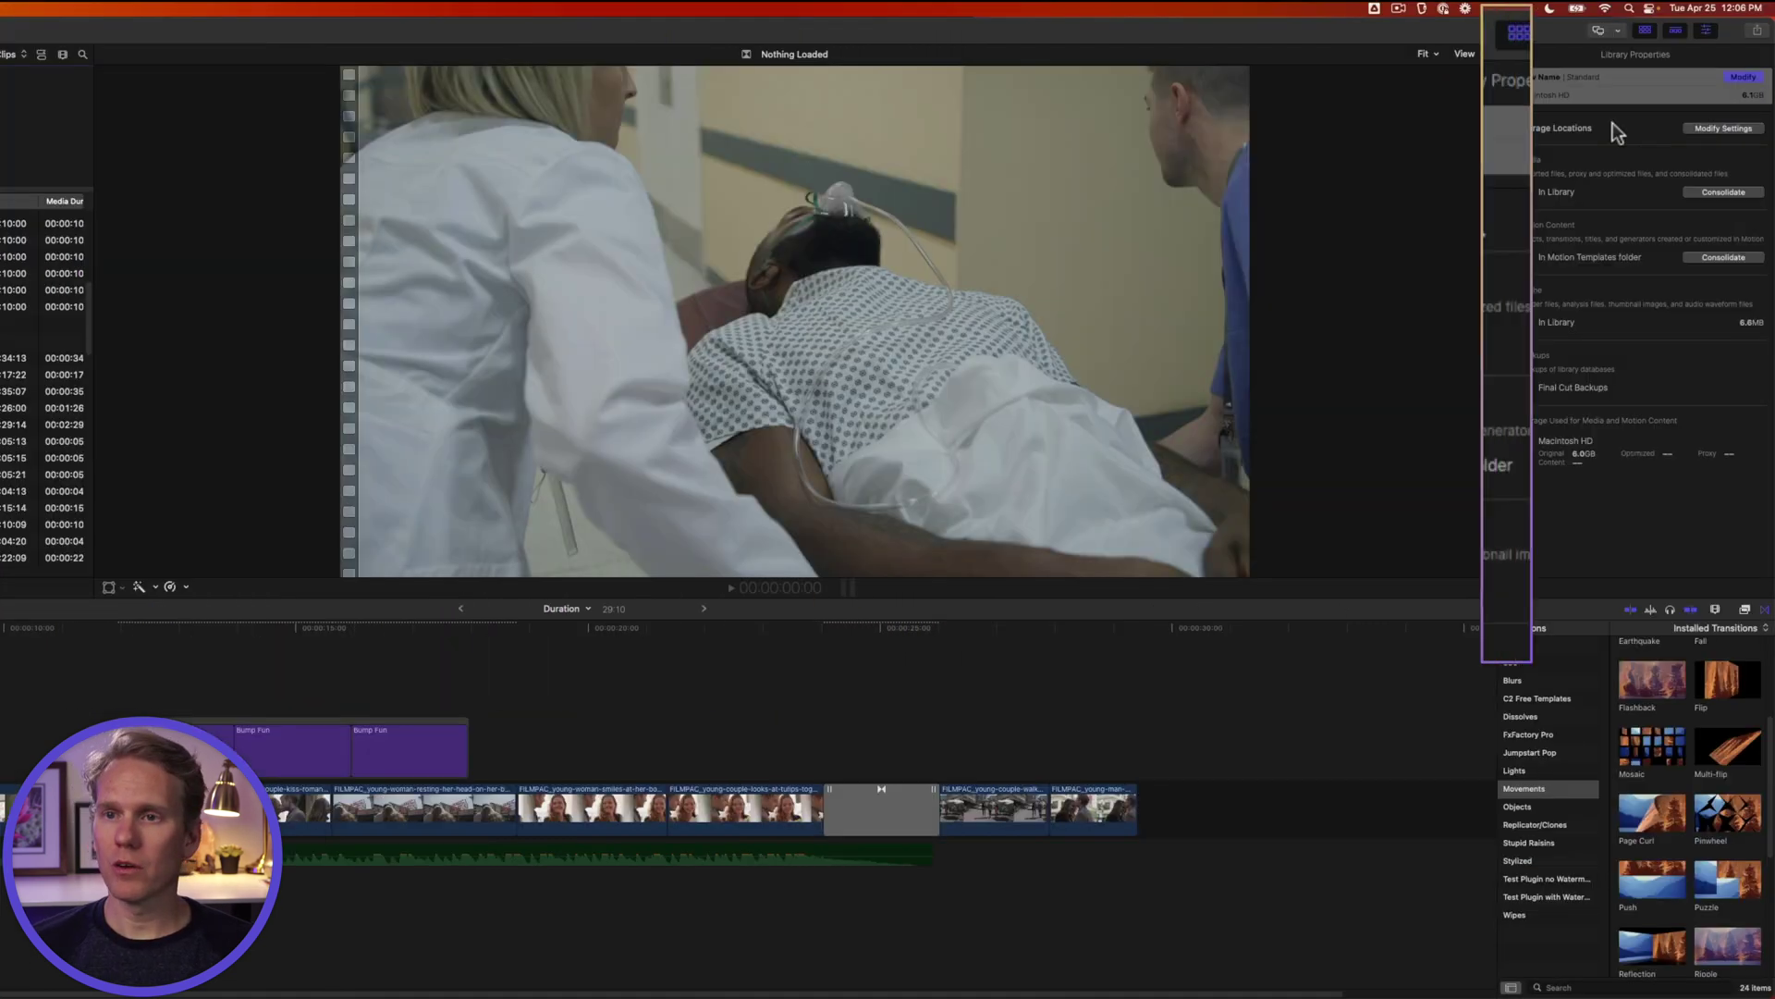
{"action": "left_click", "coordinate": [1724, 128]}
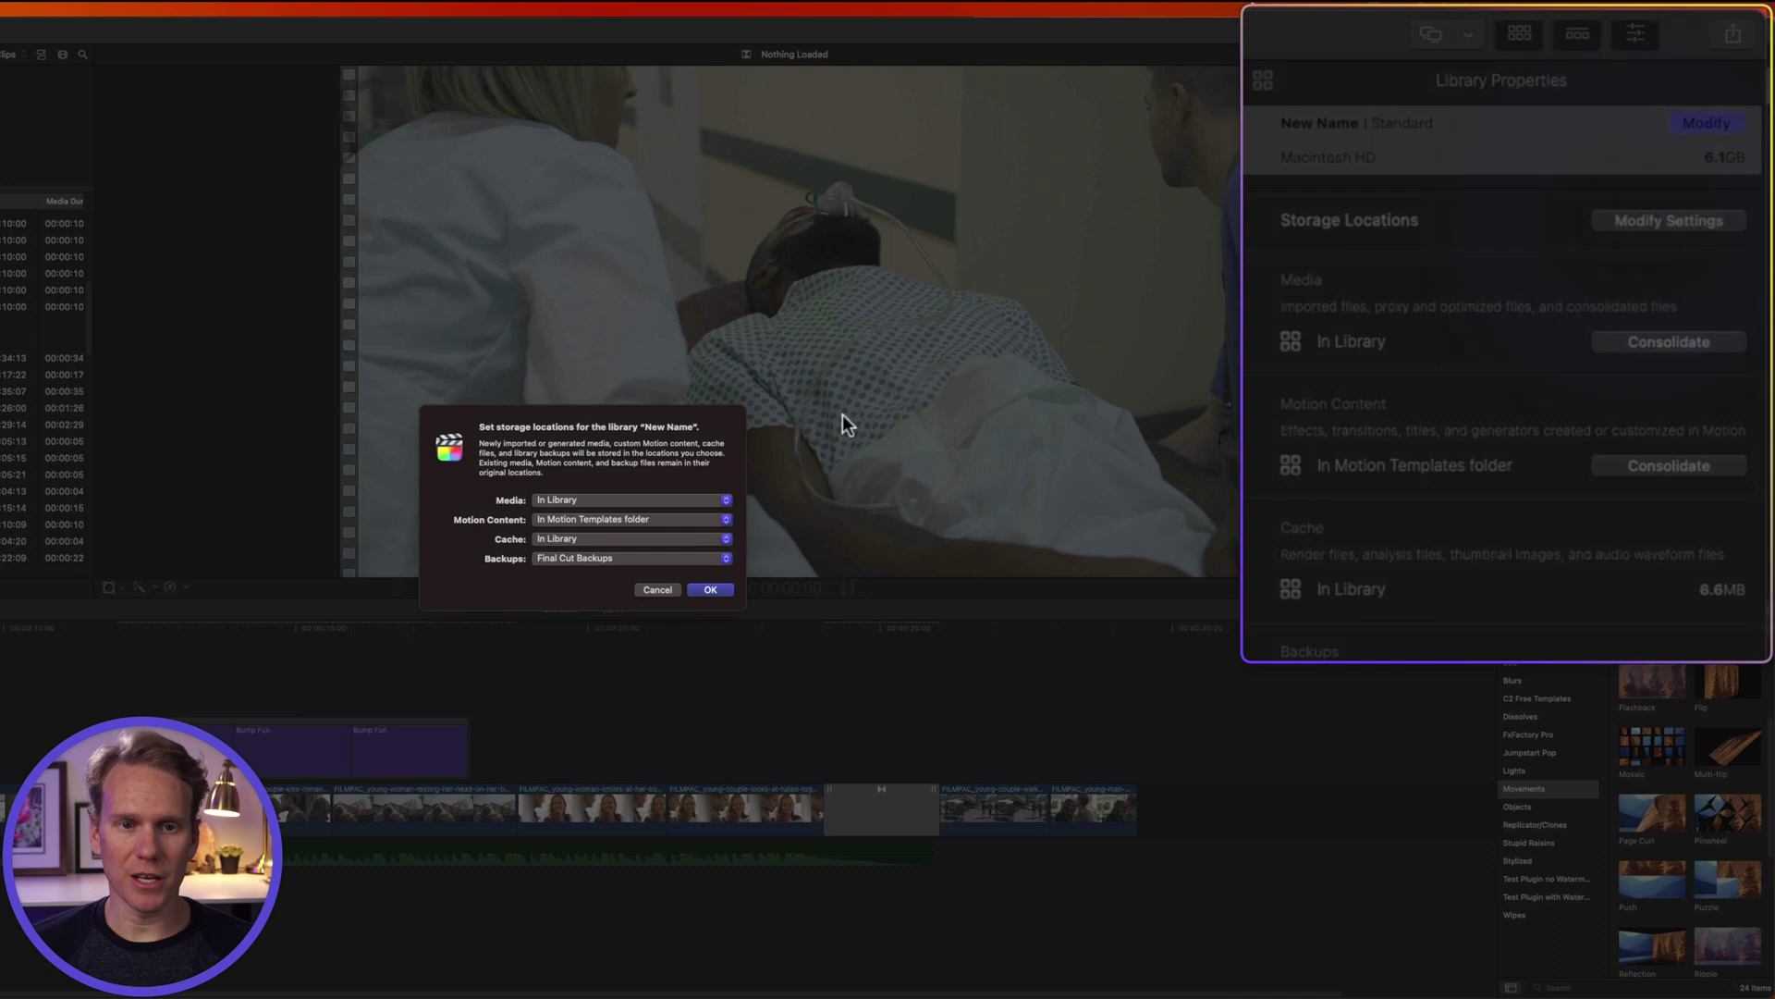
{"action": "left_click", "coordinate": [637, 499]}
{"action": "left_click", "coordinate": [636, 502]}
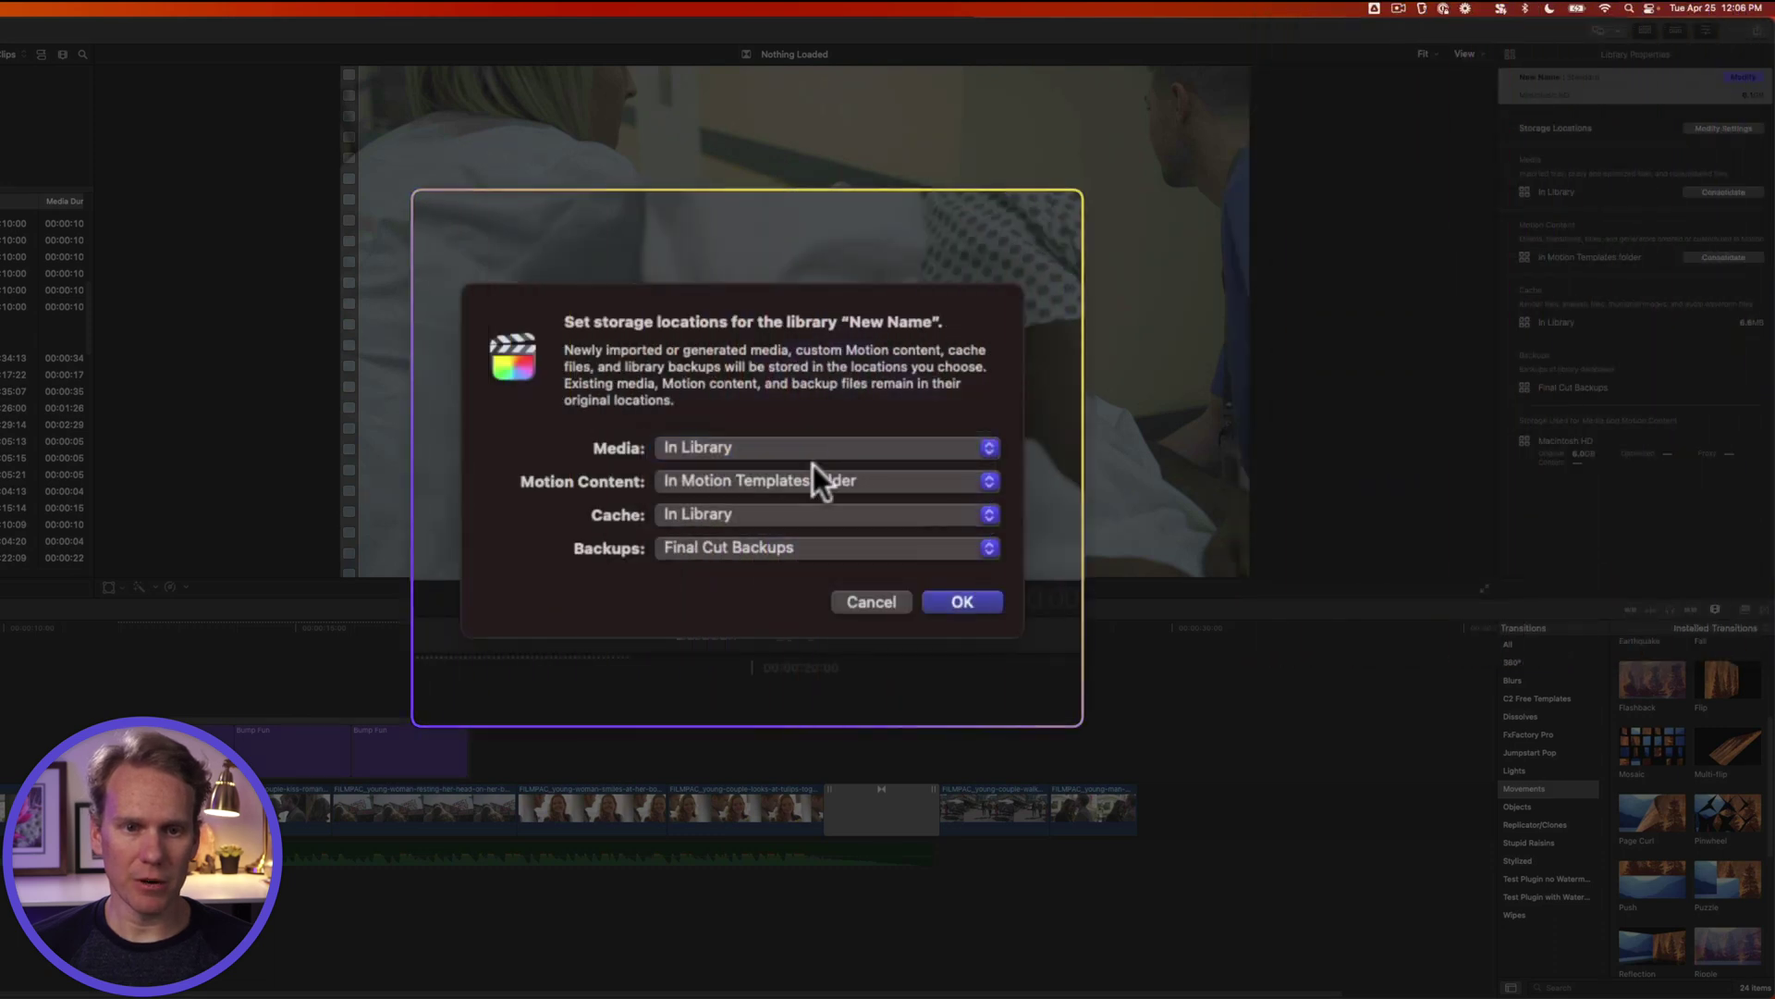
{"action": "left_click", "coordinate": [730, 490]}
{"action": "left_click", "coordinate": [714, 503]}
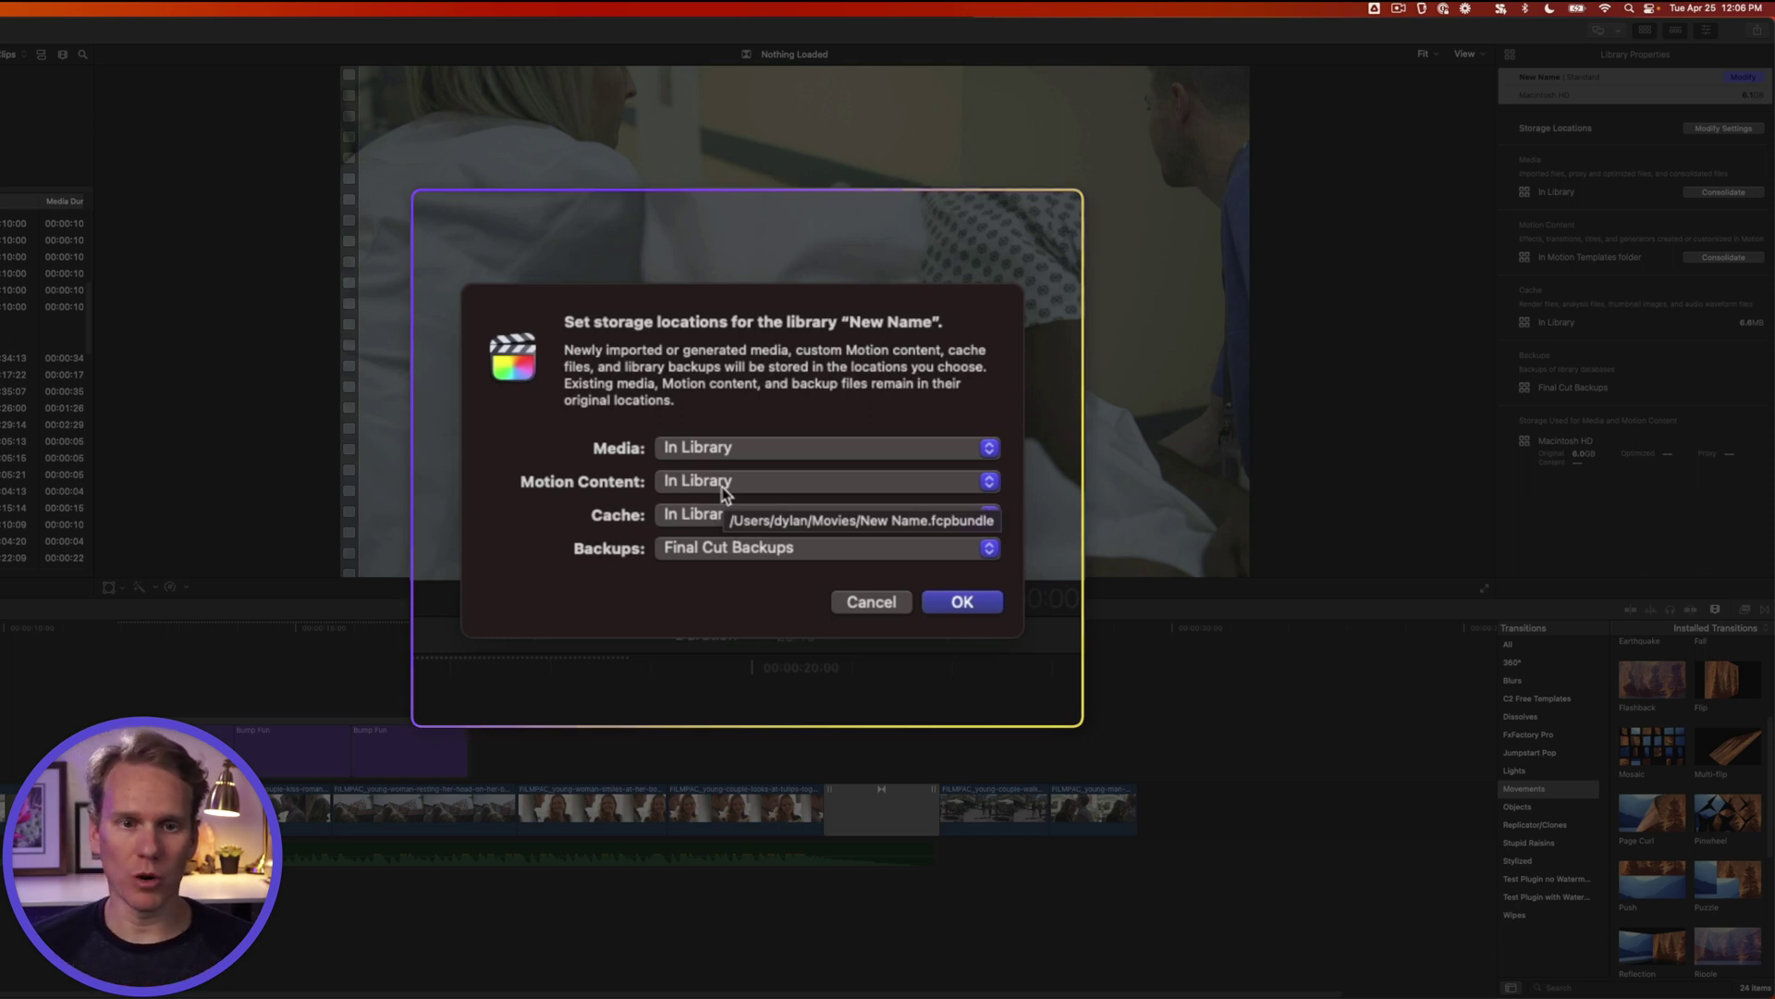
{"action": "left_click", "coordinate": [723, 481]}
{"action": "left_click", "coordinate": [740, 503]}
{"action": "left_click", "coordinate": [961, 602]}
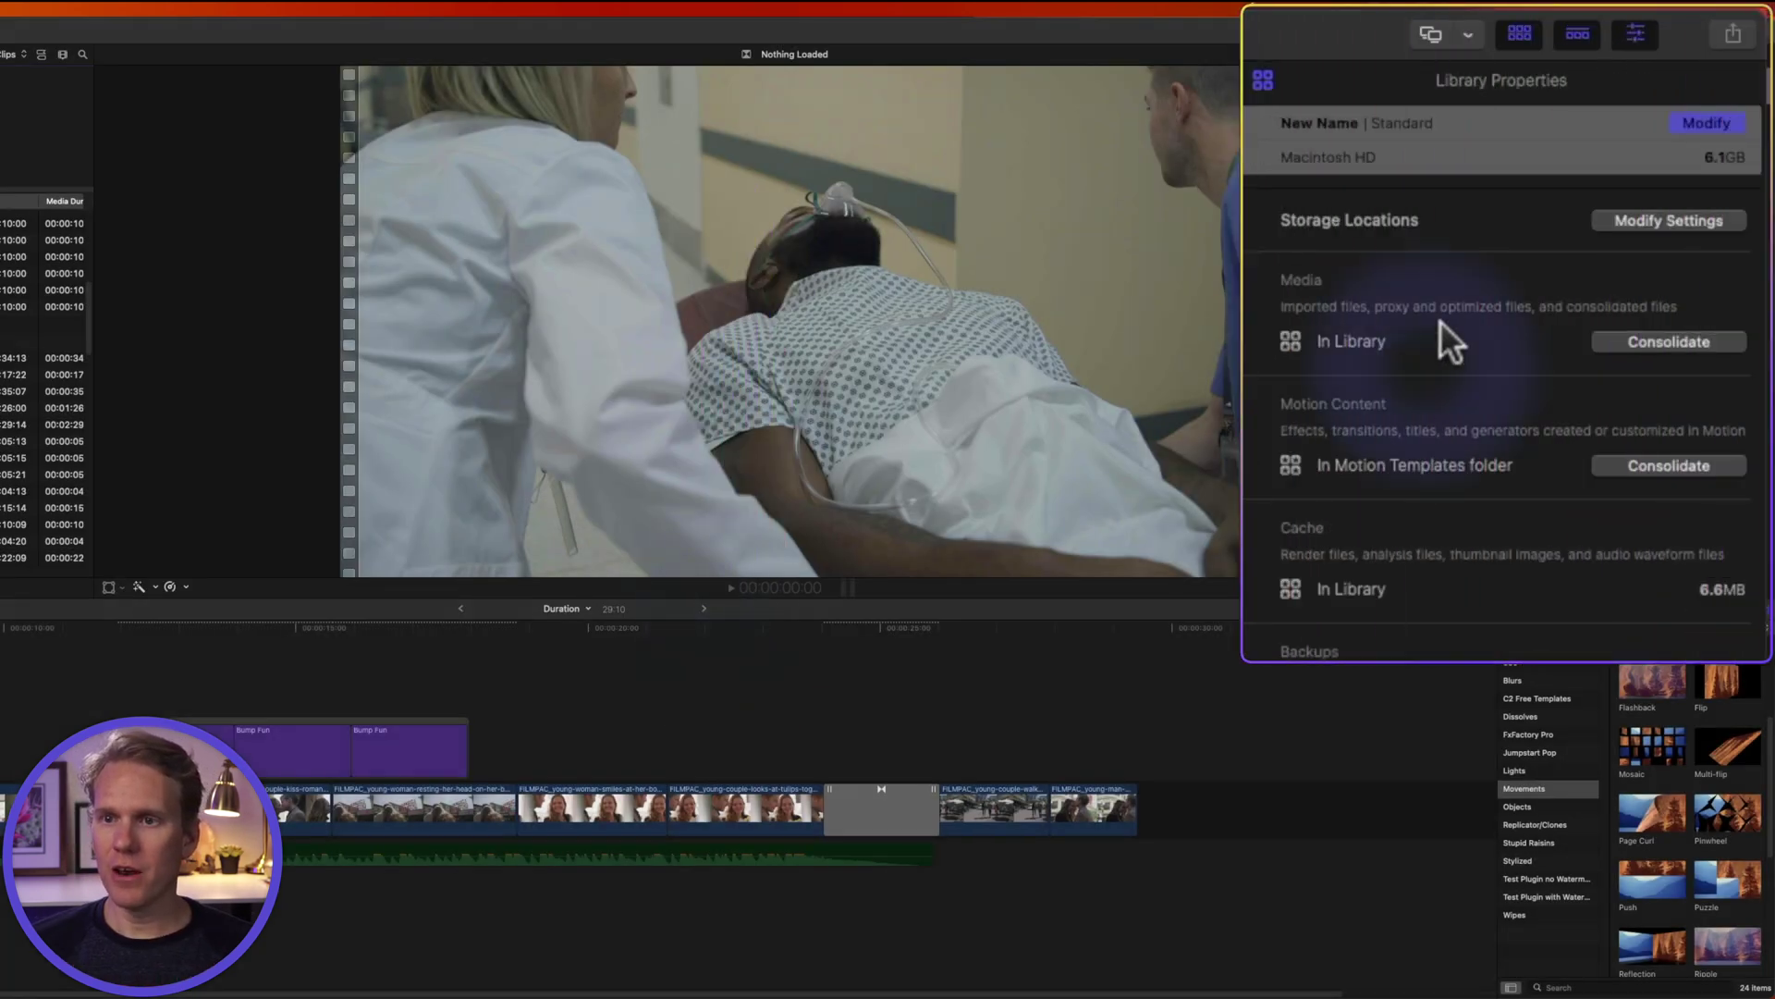
{"action": "left_click", "coordinate": [1629, 350]}
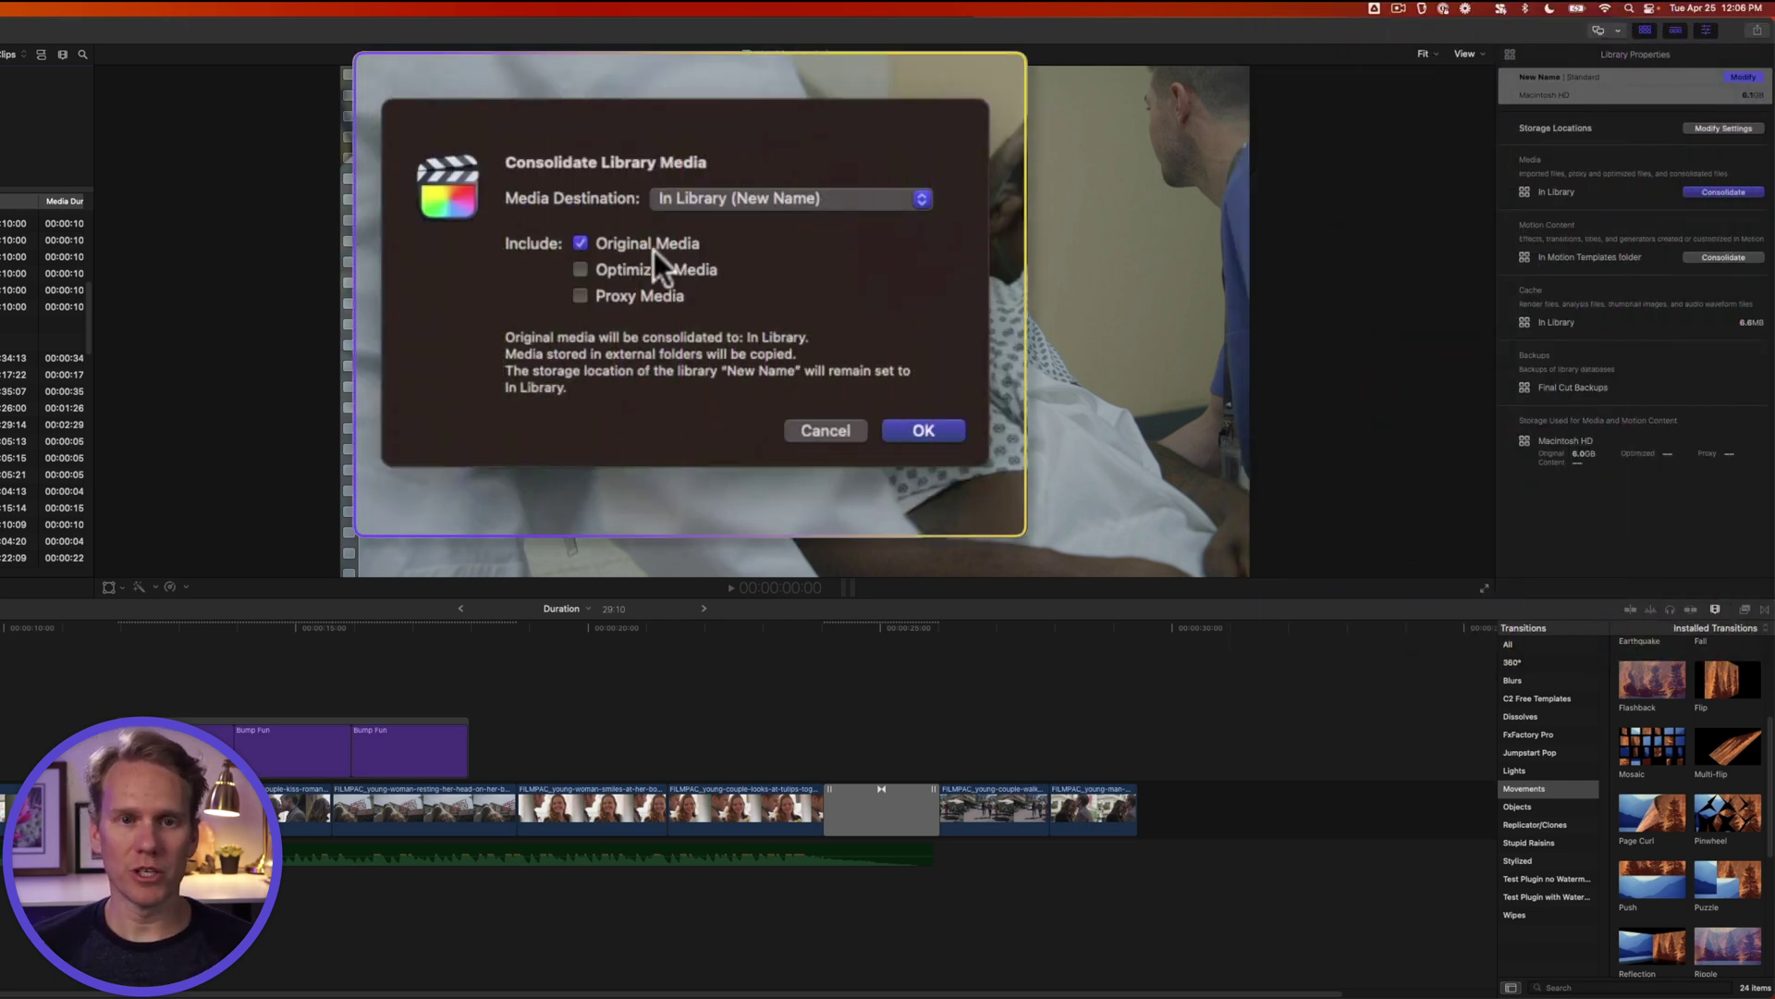
{"action": "left_click", "coordinate": [923, 430]}
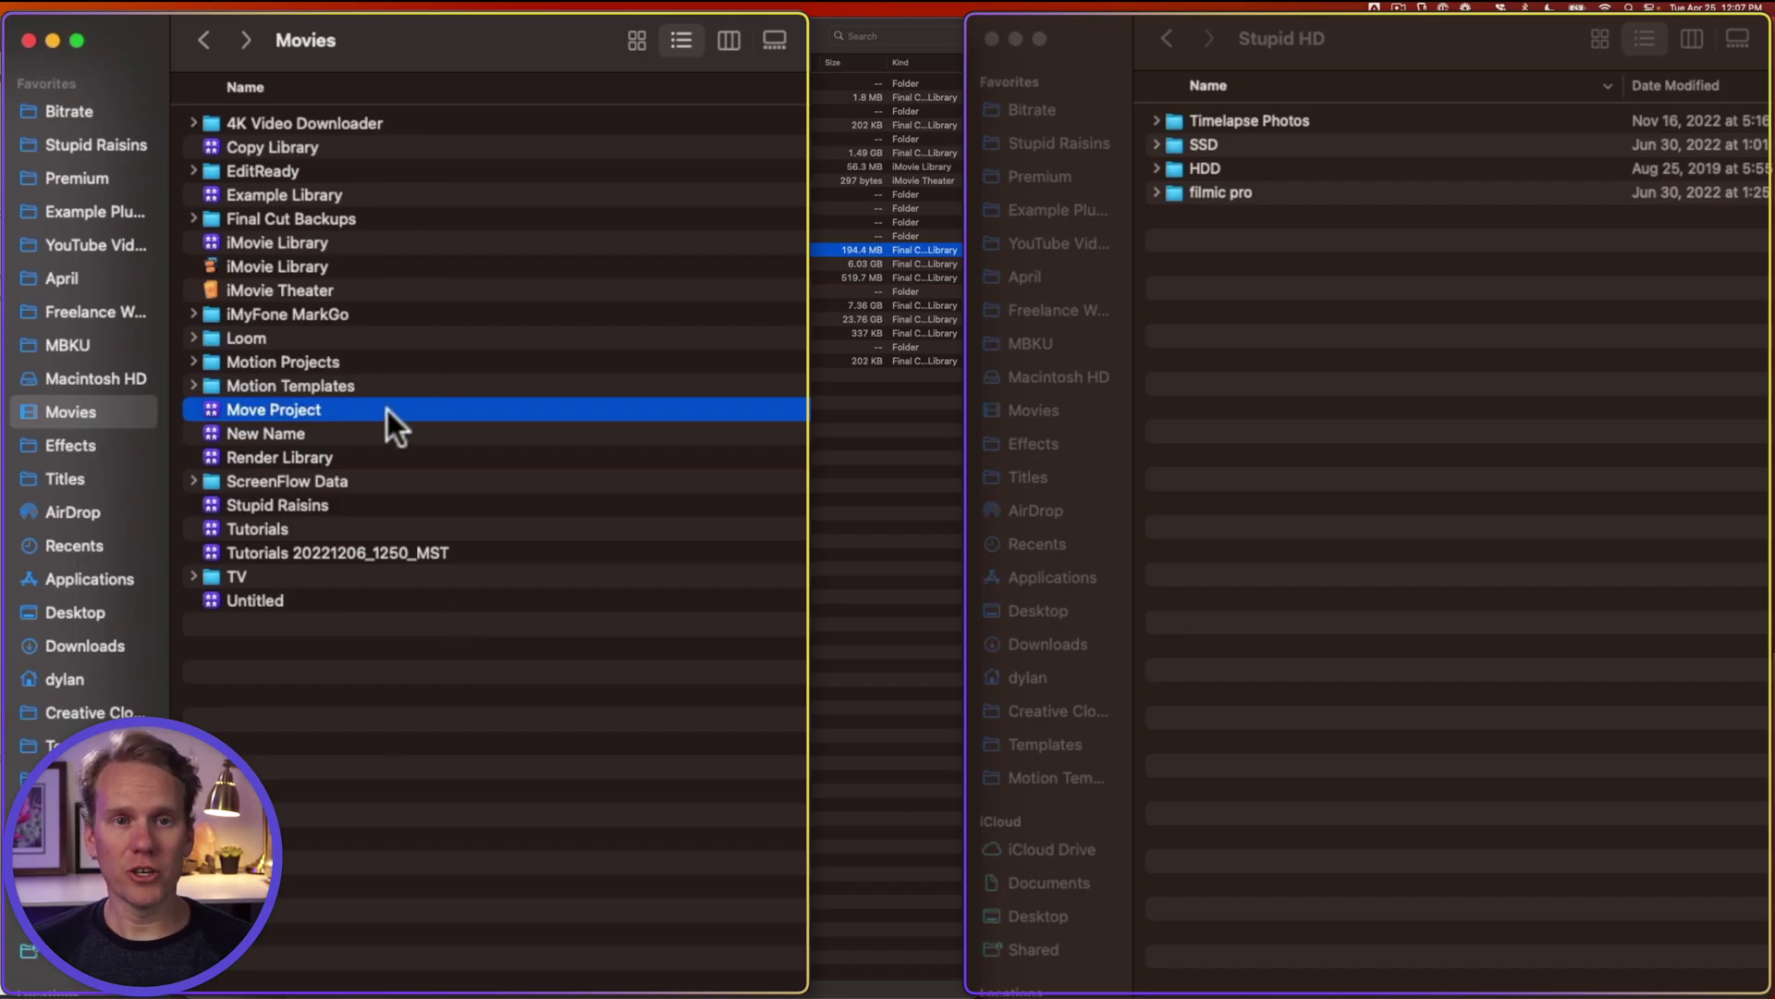
Step: Drag the Move Project library from the Movies folder onto the Stupid HD drive
{"action": "left_click_drag", "start_coordinate": [386, 409], "coordinate": [1396, 290]}
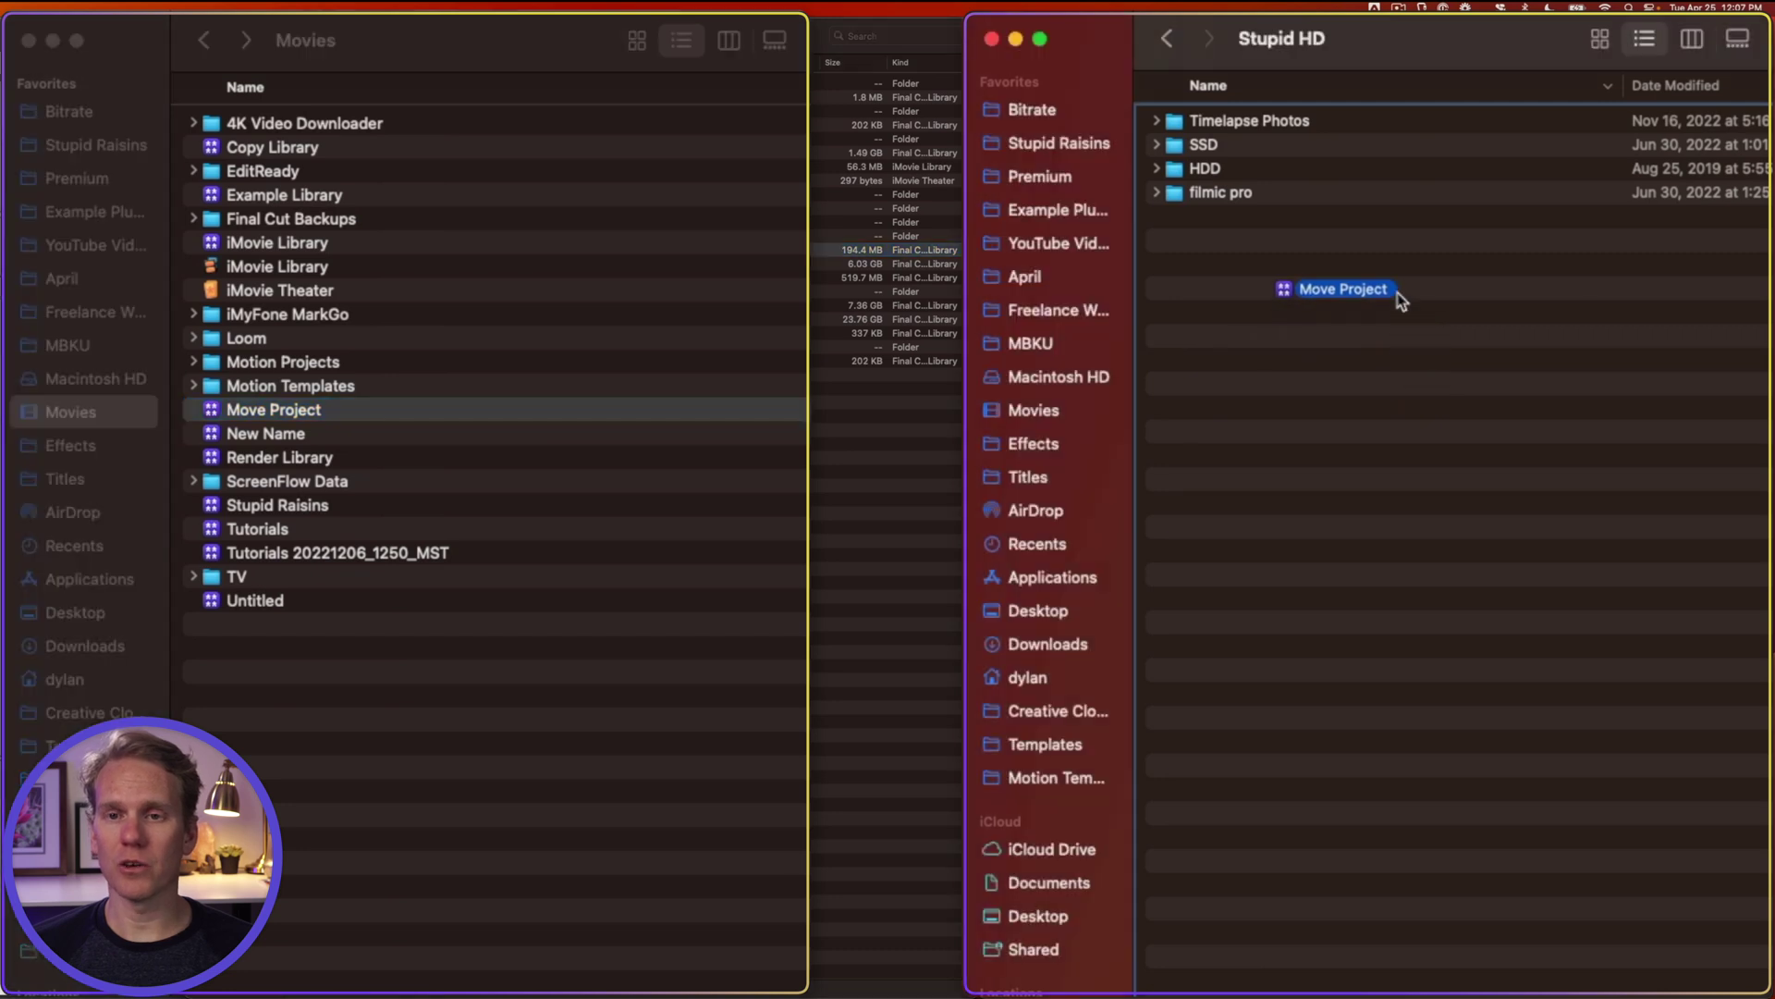